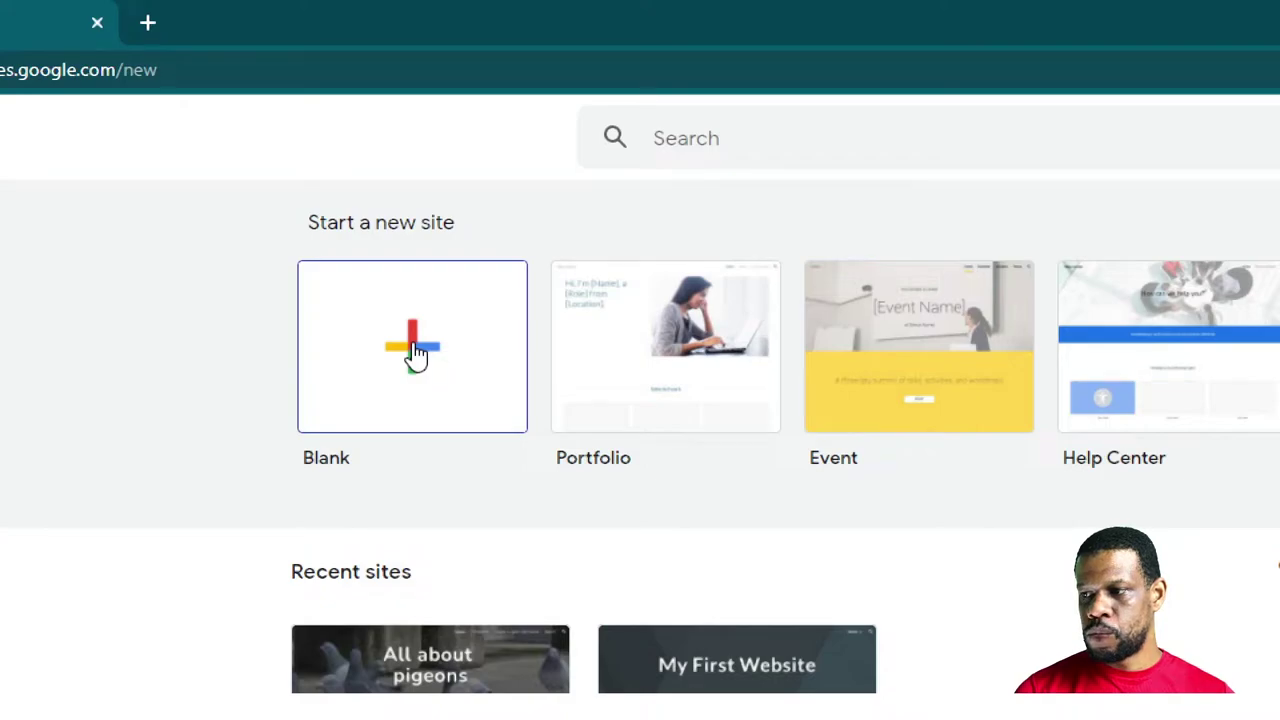
Step: Create a blank untitled site, dismiss the tip, and switch to the syllabus PDF in Foxit
left_click(416, 355)
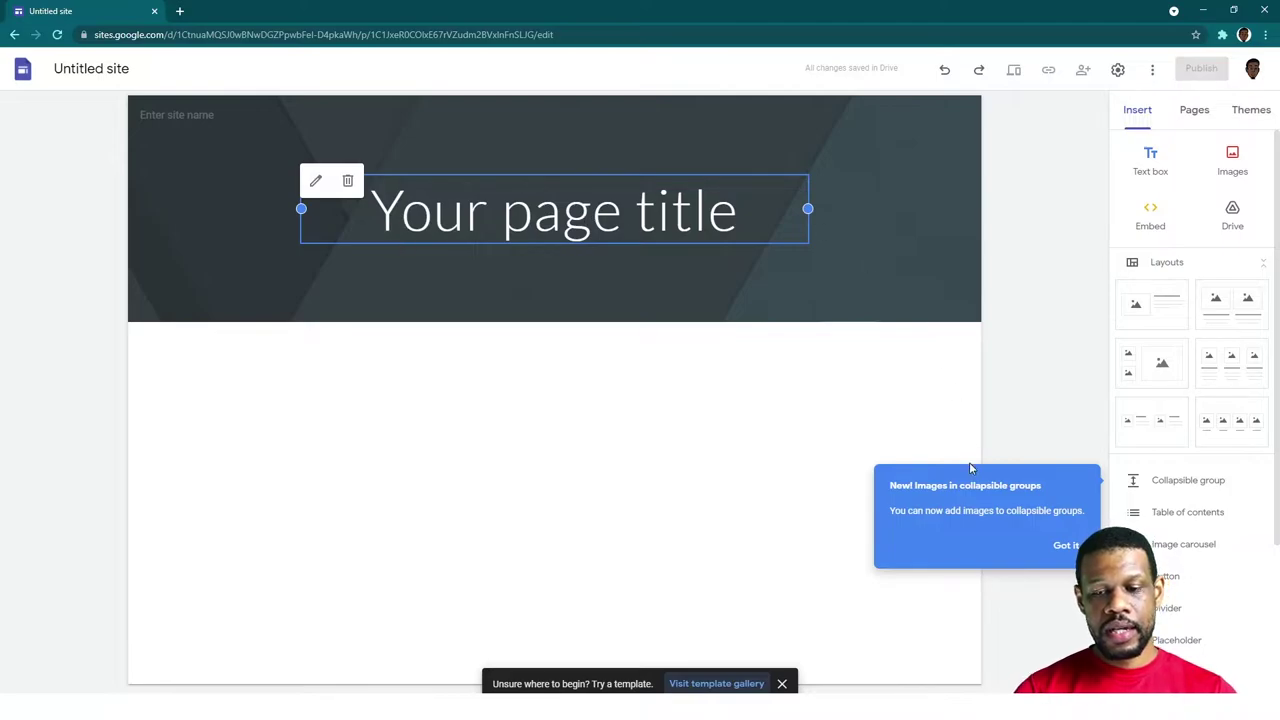
left_click(1066, 546)
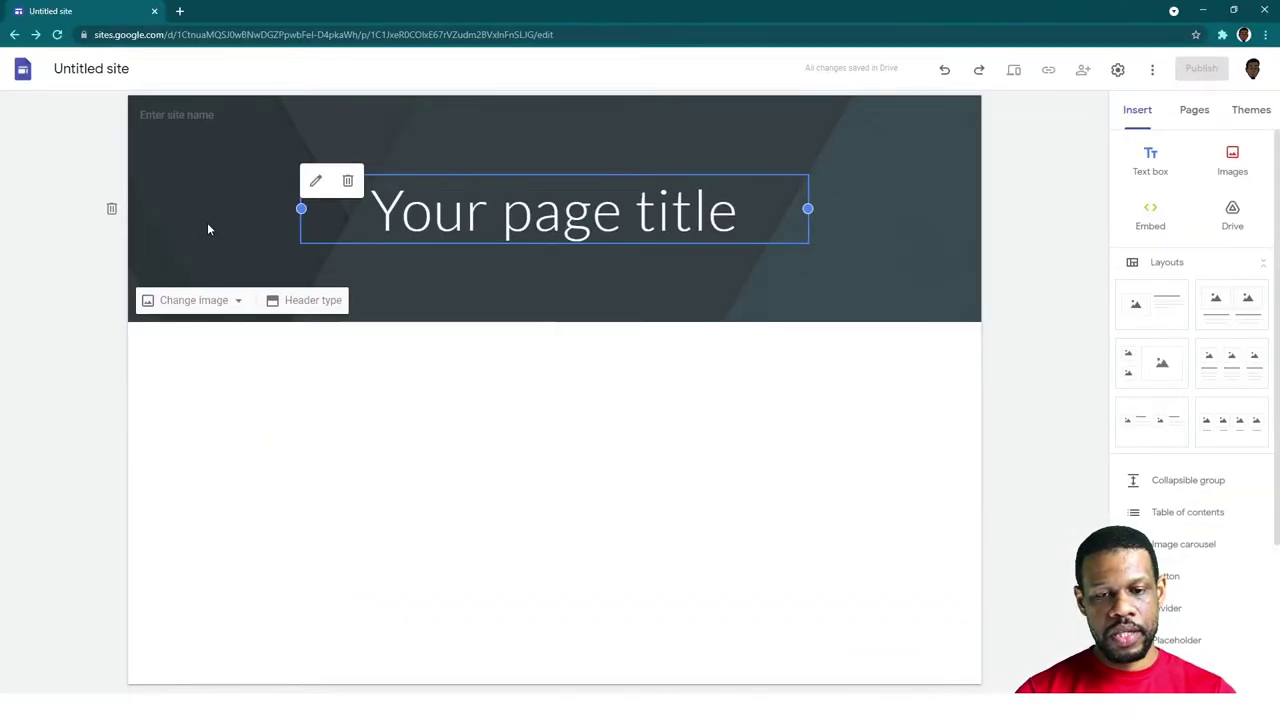
key("alt+Tab")
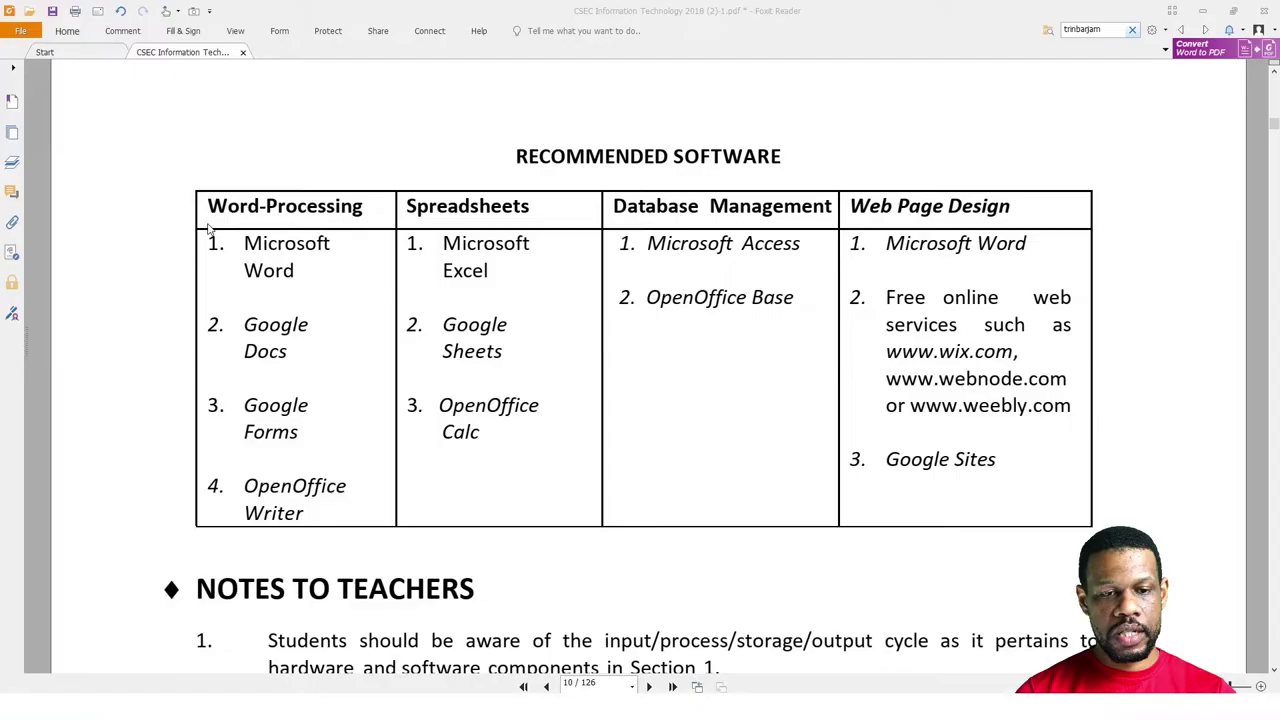
Step: Jump to the trinbarjam sba bookmark and scroll to the Web Page Design task on page 57
left_click(13, 68)
left_click(80, 220)
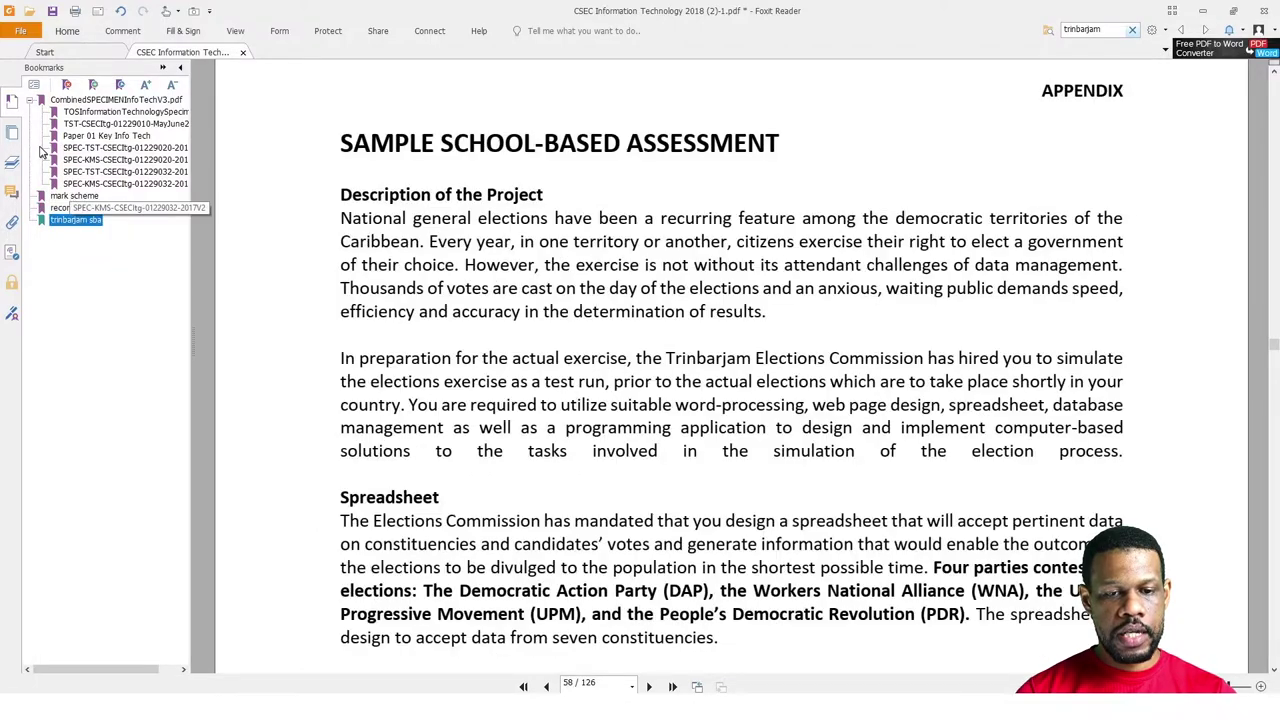
left_click(180, 67)
scroll(432, 320, "down", 3)
scroll(648, 360, "down", 15)
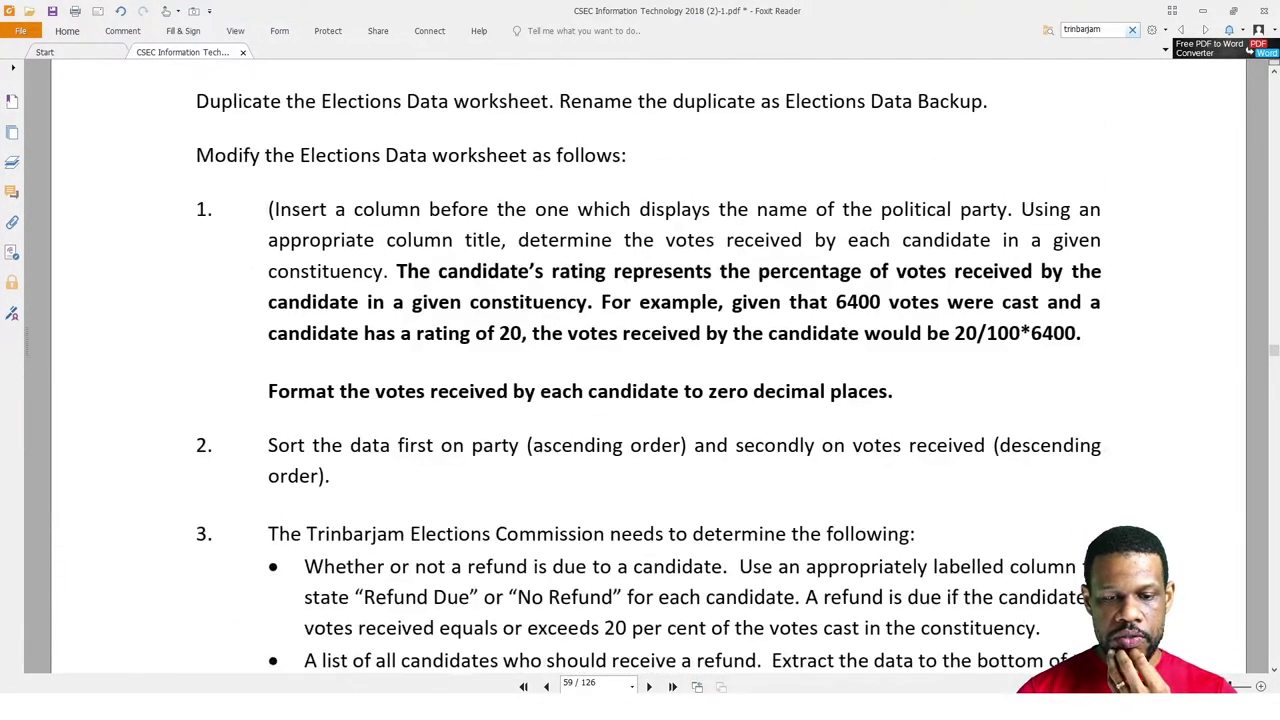
scroll(648, 360, "down", 15)
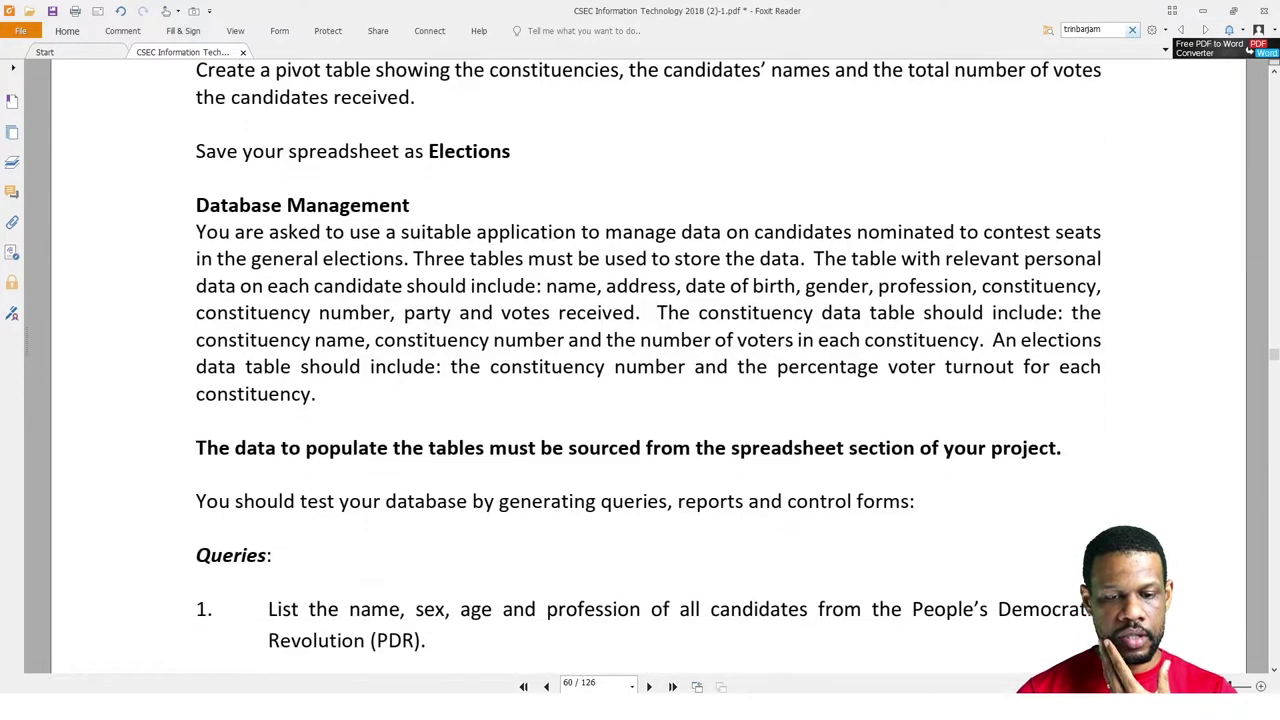
scroll(648, 360, "down", 10)
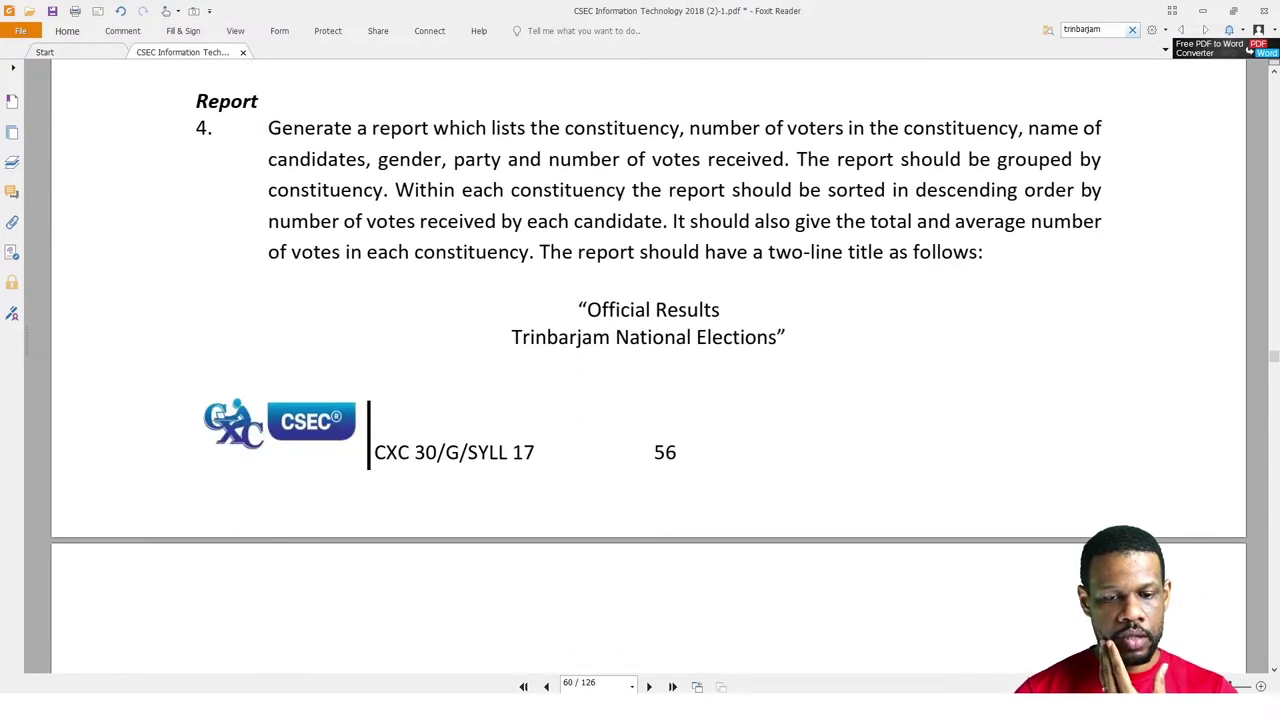
scroll(428, 335, "down", 10)
scroll(423, 343, "up", 5)
scroll(423, 343, "down", 5)
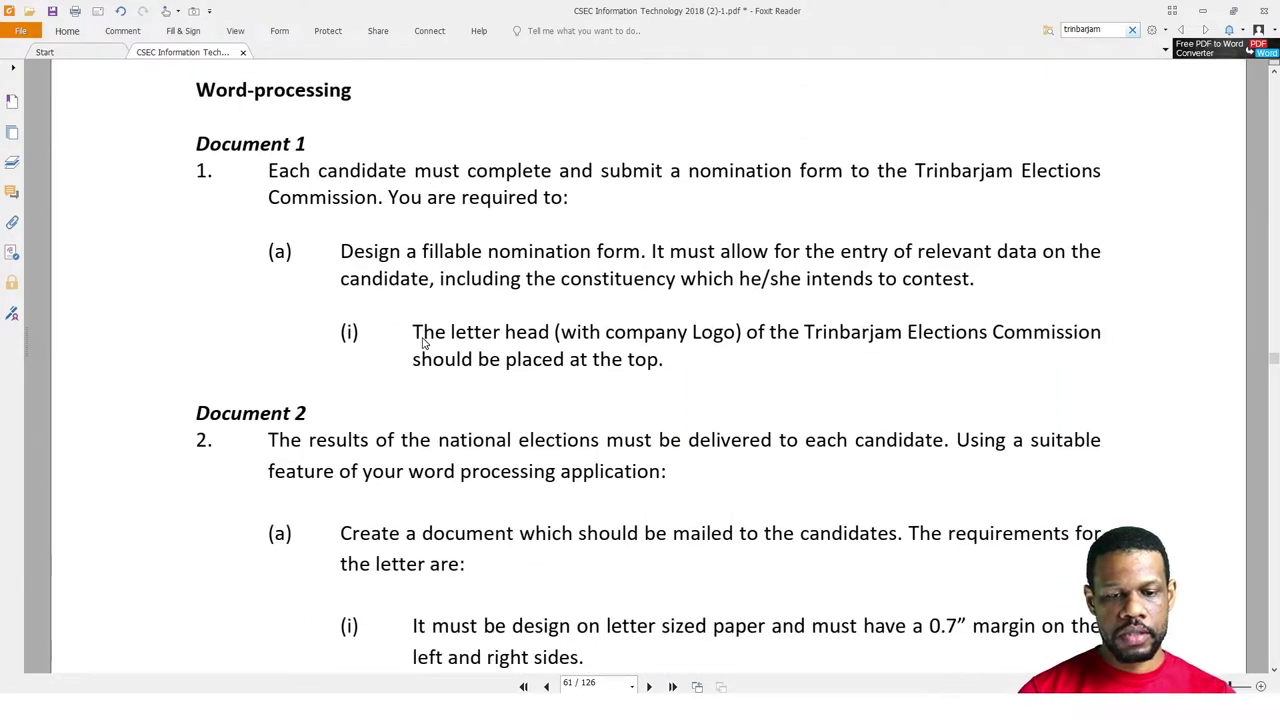
scroll(423, 343, "down", 15)
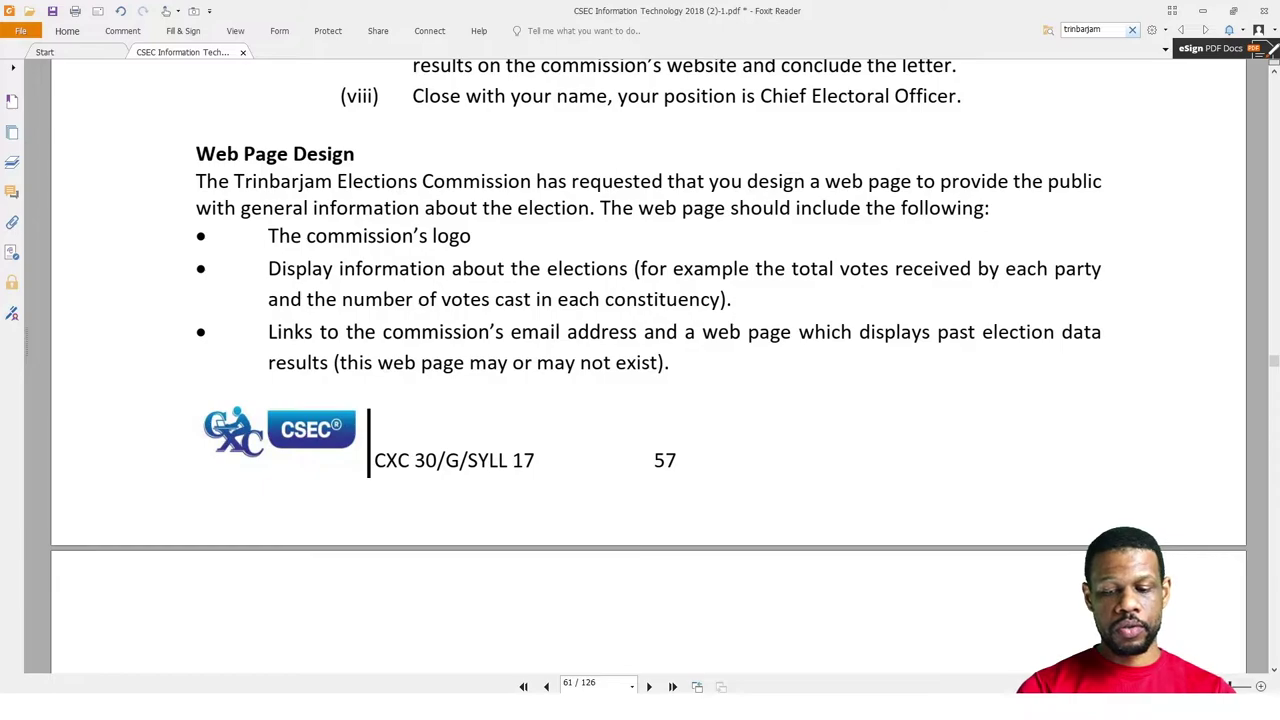
Step: Title the site 'Trinbarjam Elections Info' and open the brand images settings for a logo
key("super")
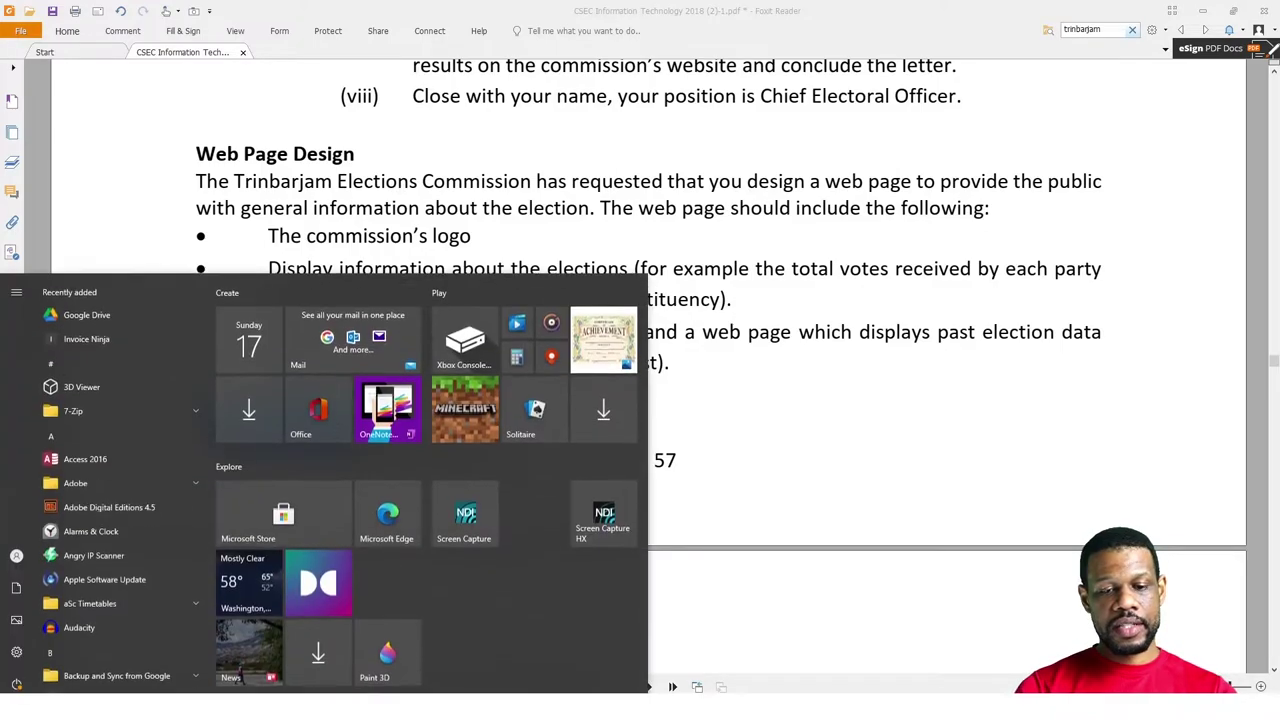
key("super")
key("alt+Tab")
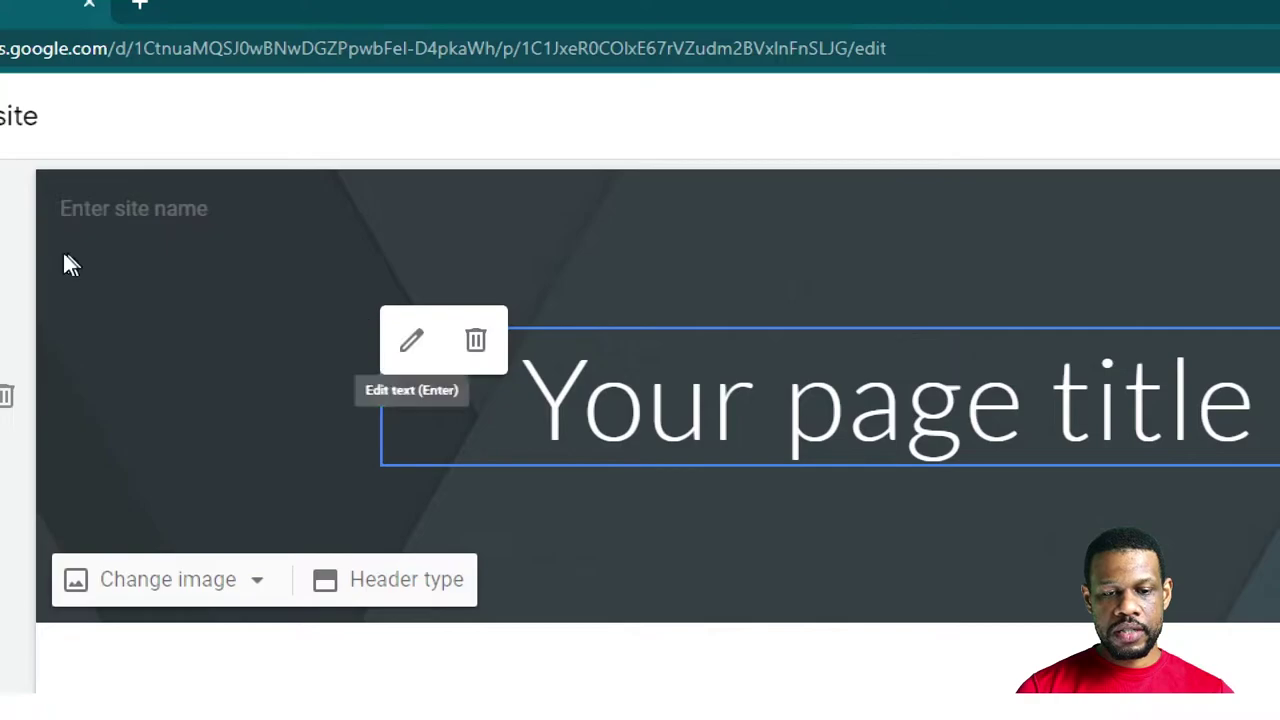
left_click(115, 207)
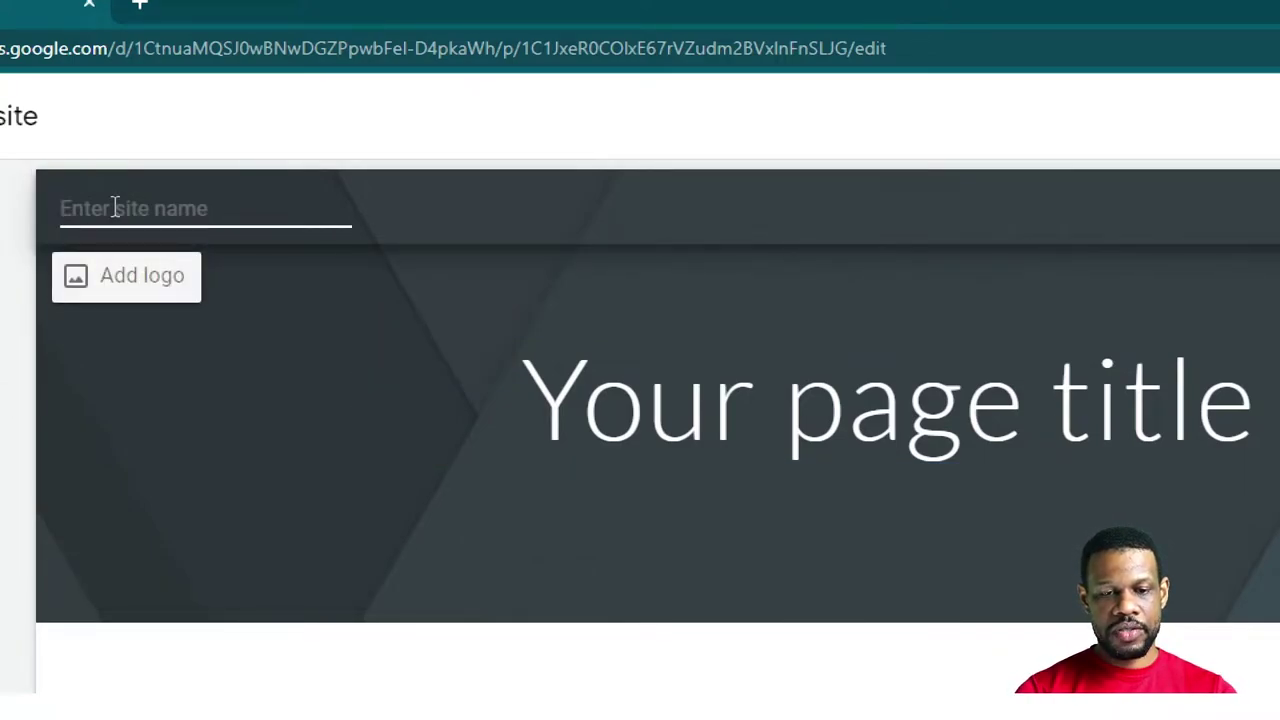
type("T")
type("rinbacj")
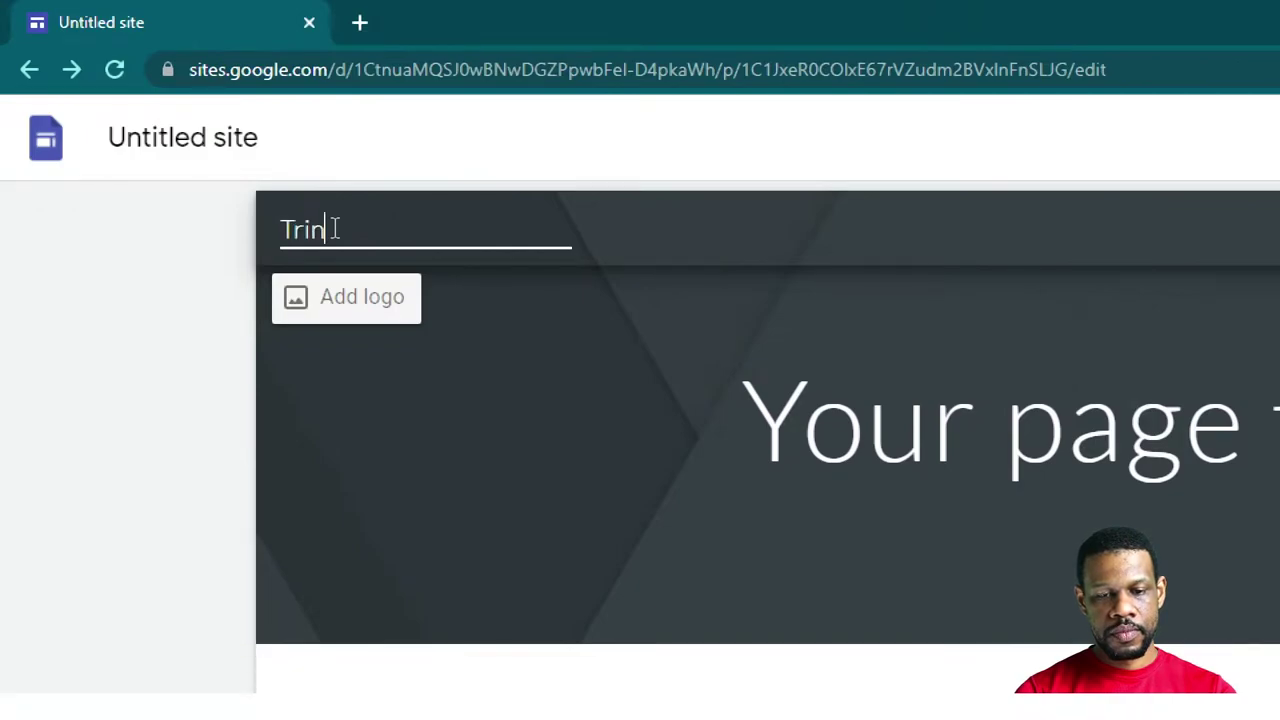
key("BackSpace")
key("BackSpace")
type("r")
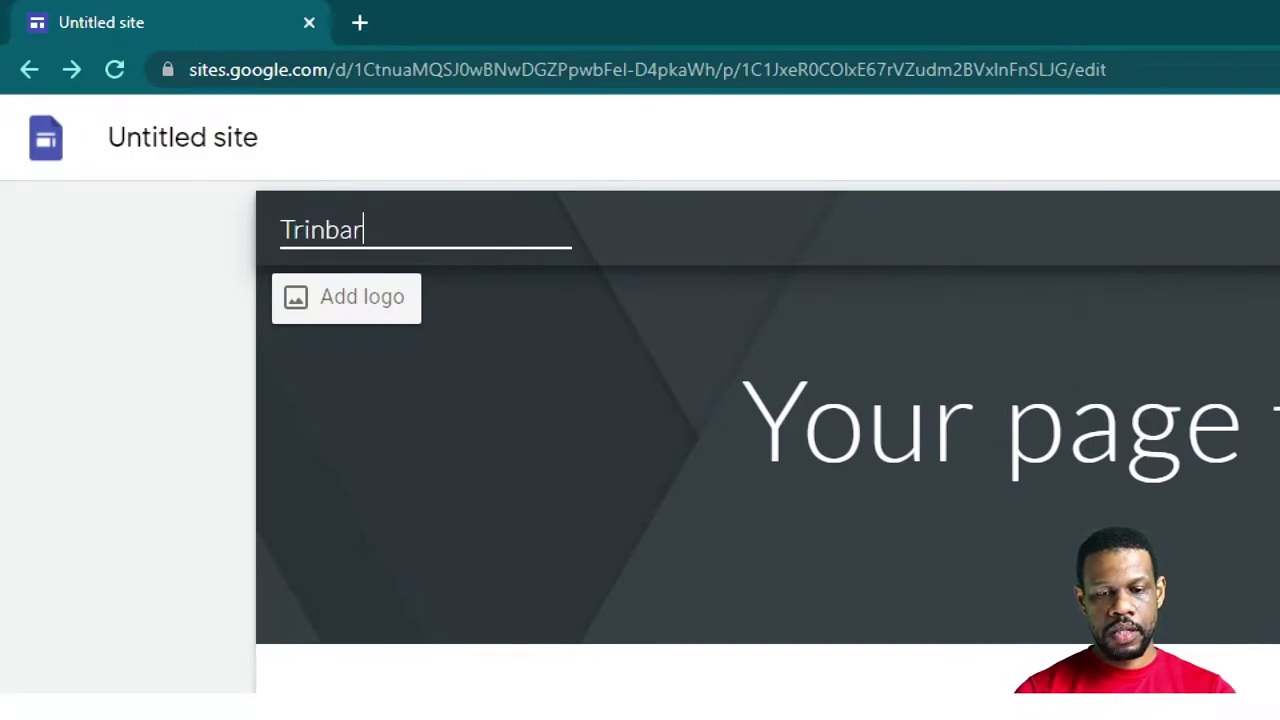
type("jam El")
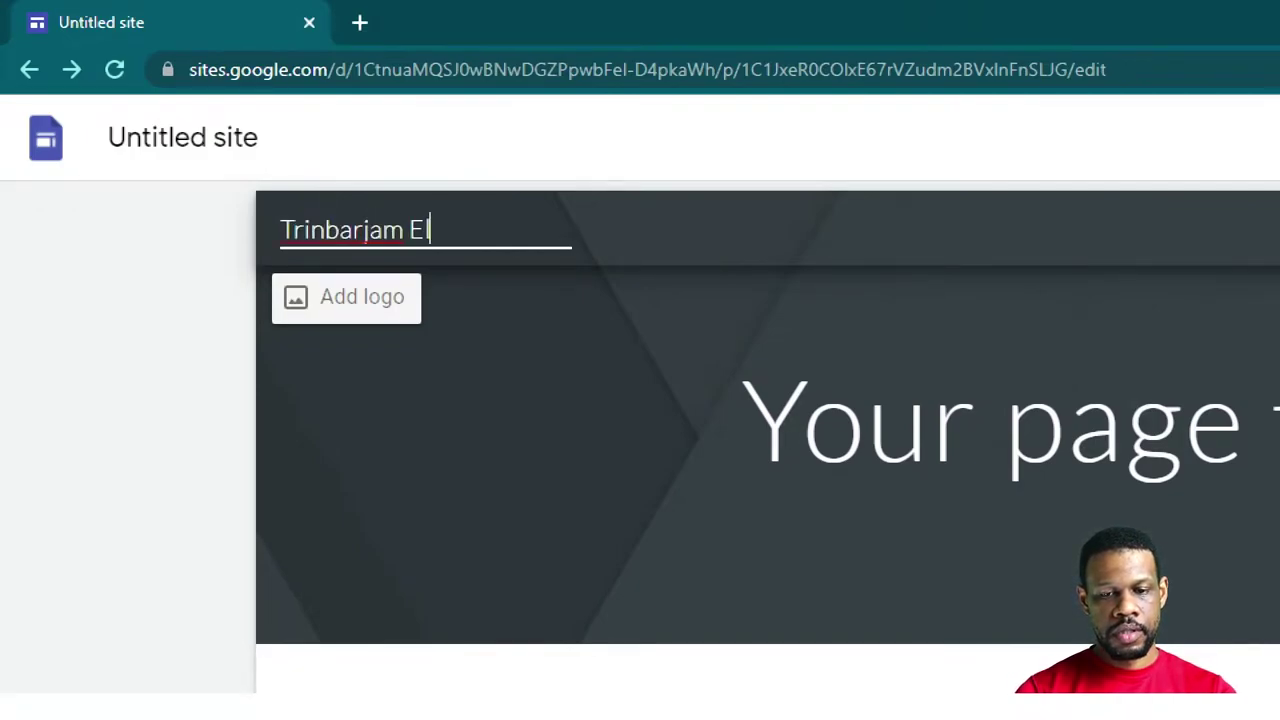
type("ections Info")
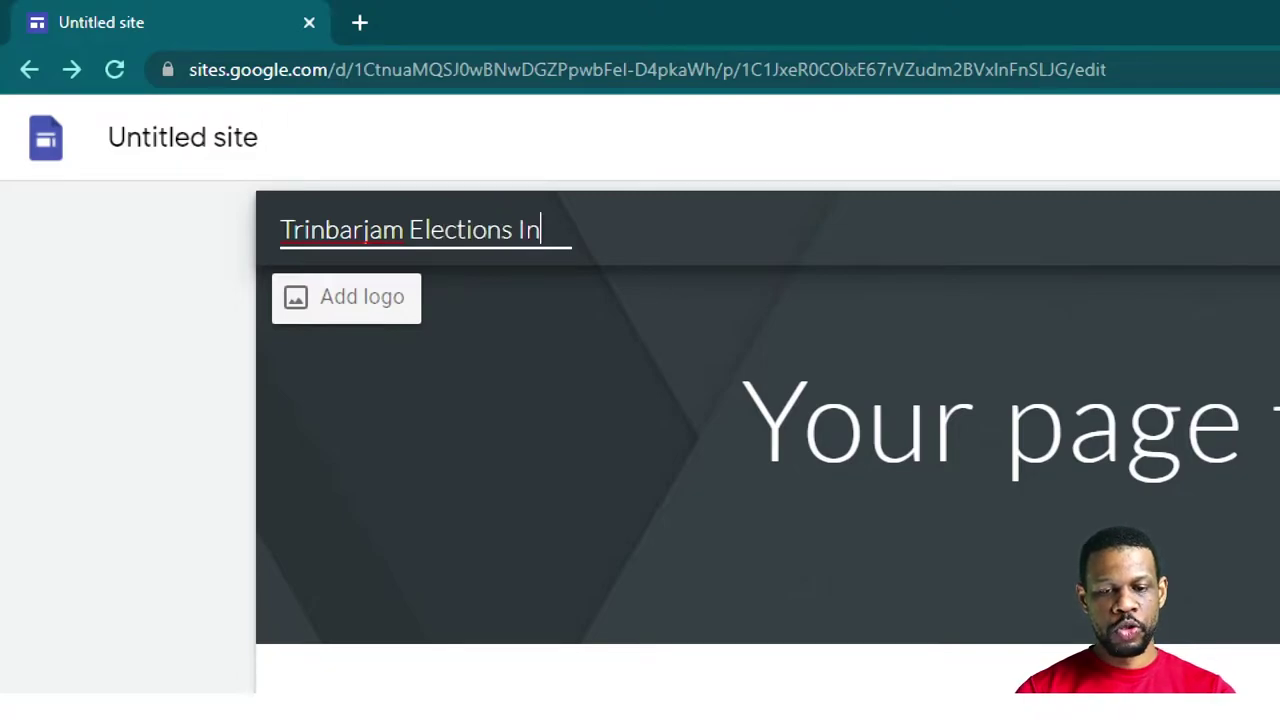
left_click(515, 415)
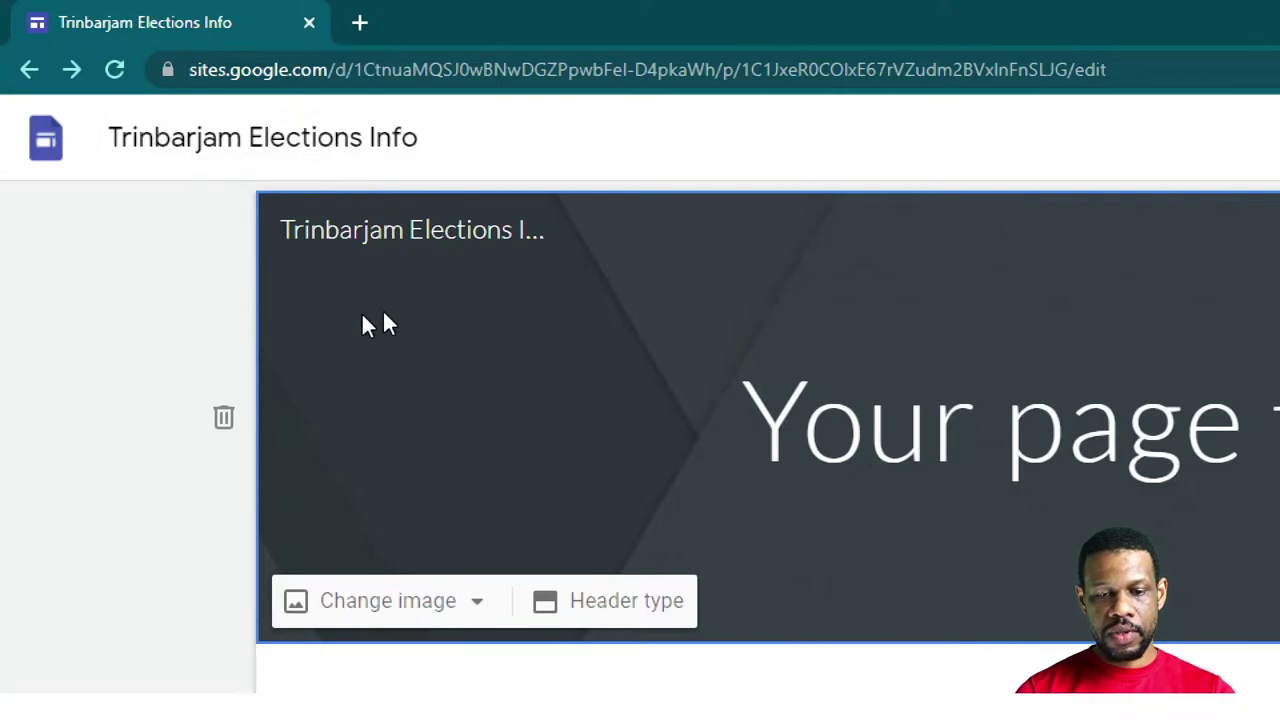
mouse_move(336, 292)
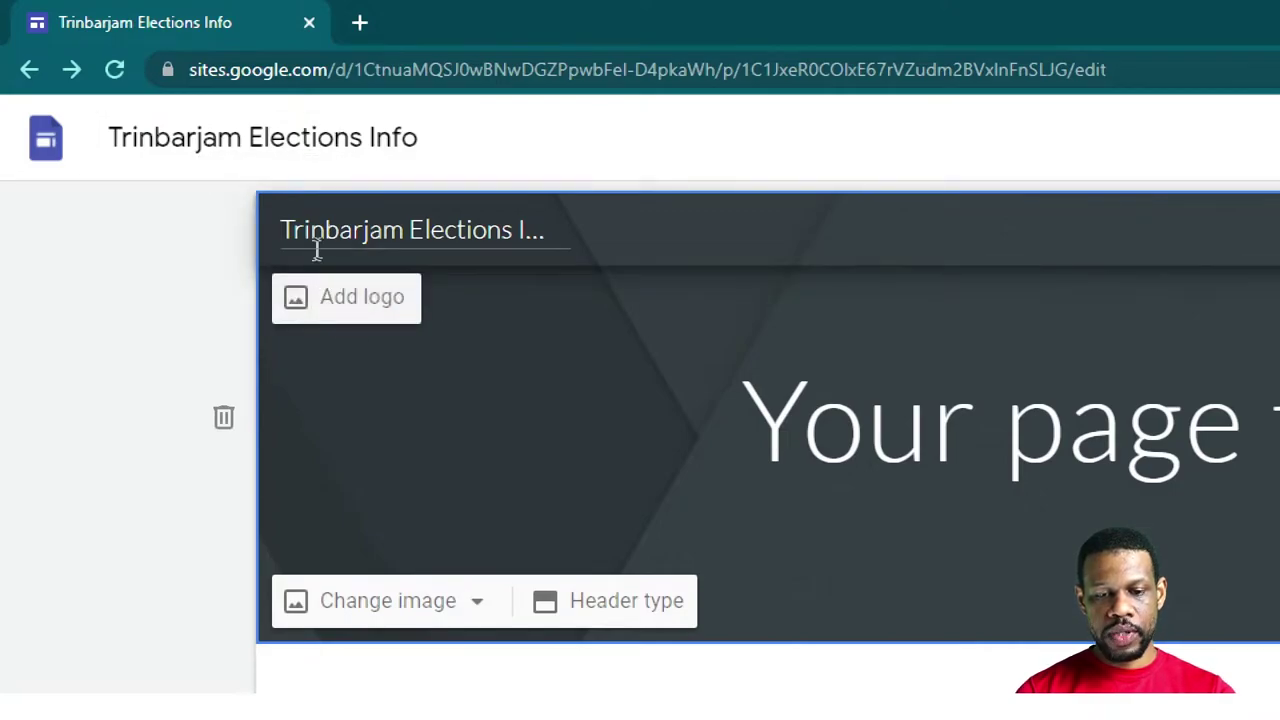
left_click(313, 298)
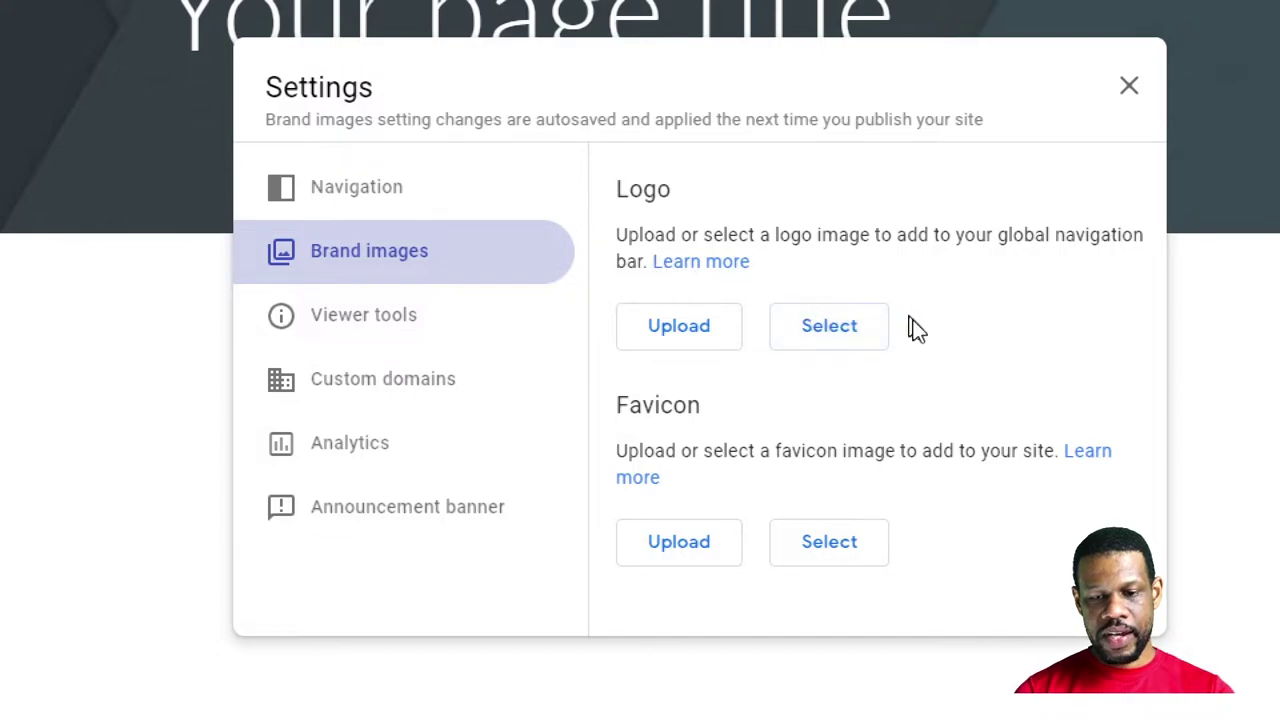
Step: Insert the 'Campaigns & Elections' image from a Google Images search for 'elections' as the logo
left_click(812, 336)
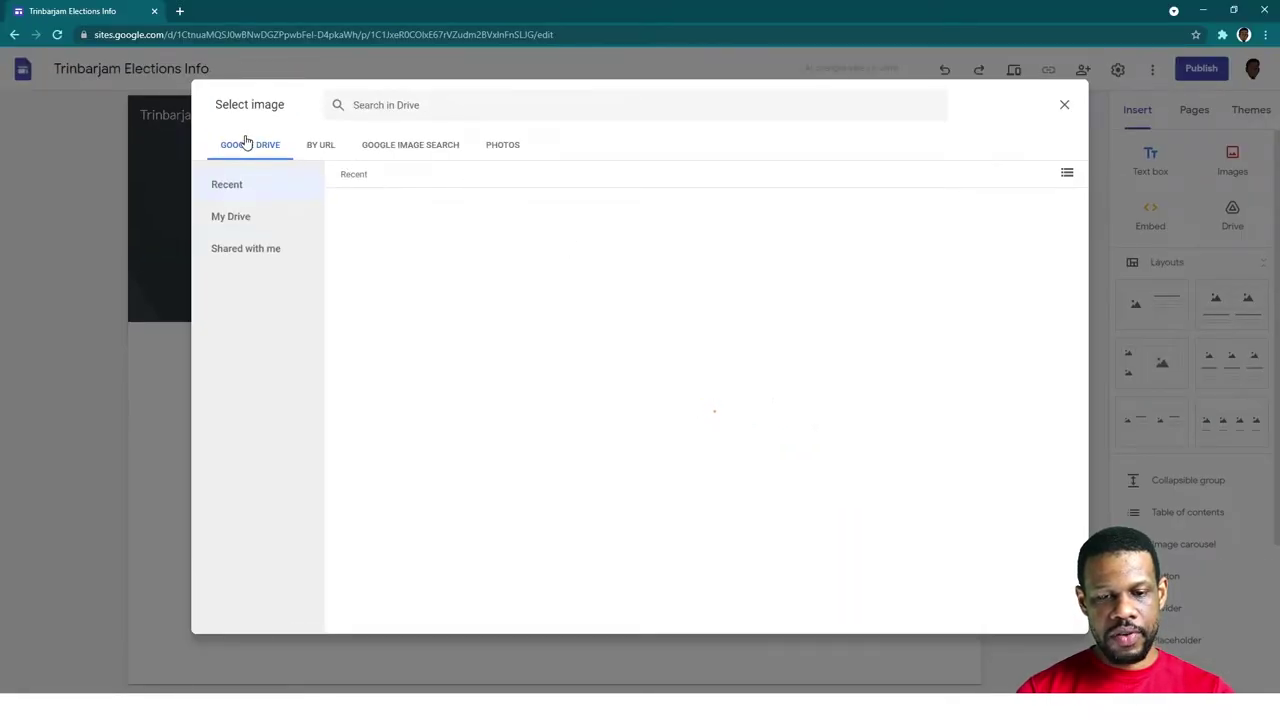
left_click(414, 151)
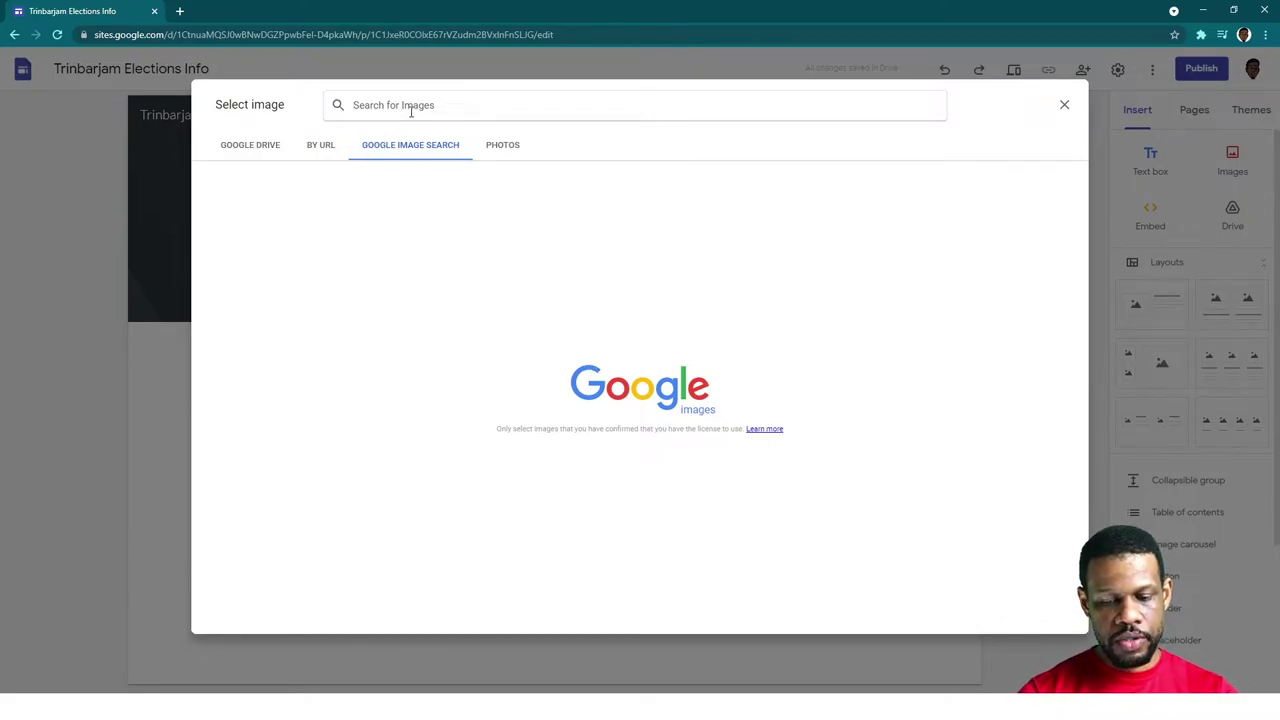
type("elections")
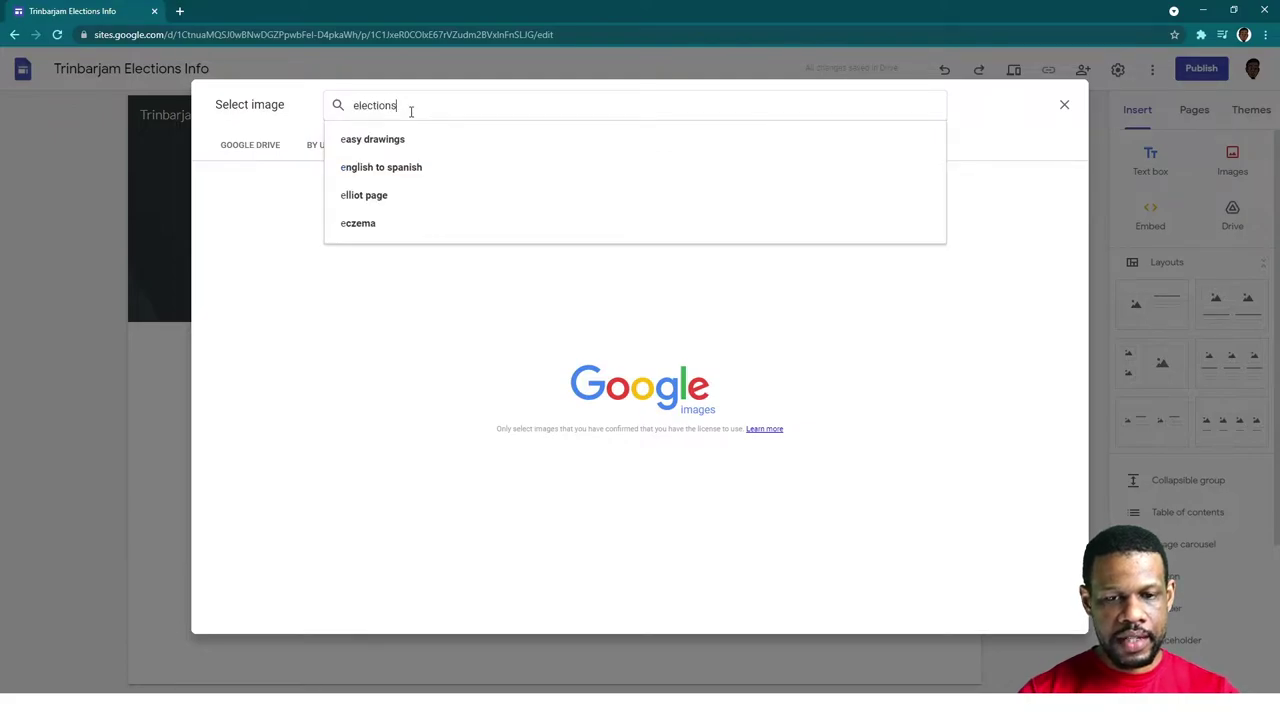
key("Return")
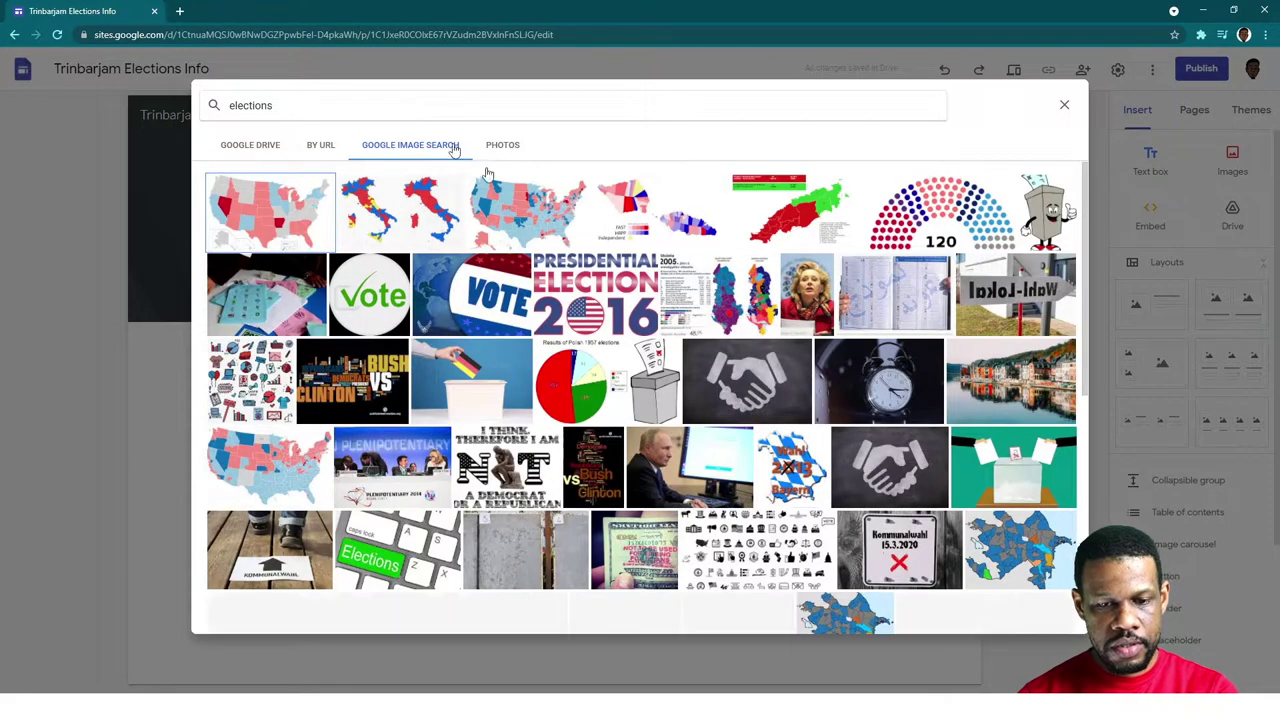
scroll(620, 342, "down", 3)
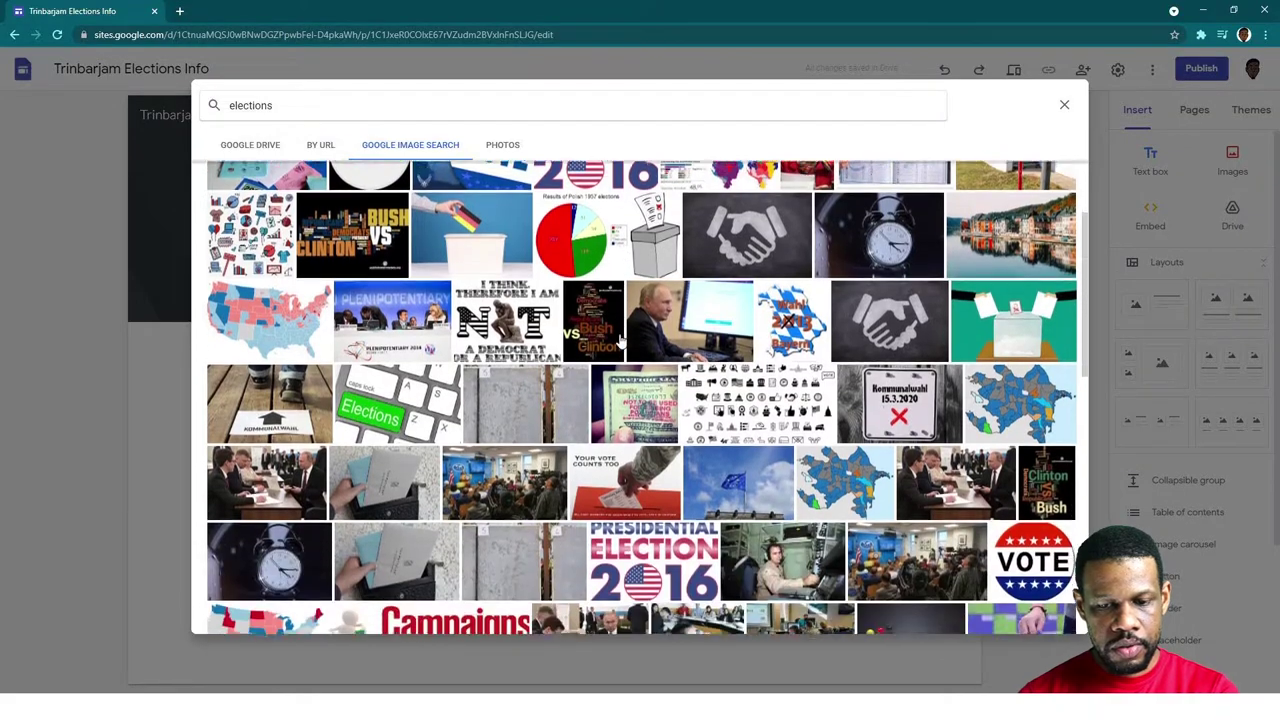
scroll(620, 342, "down", 3)
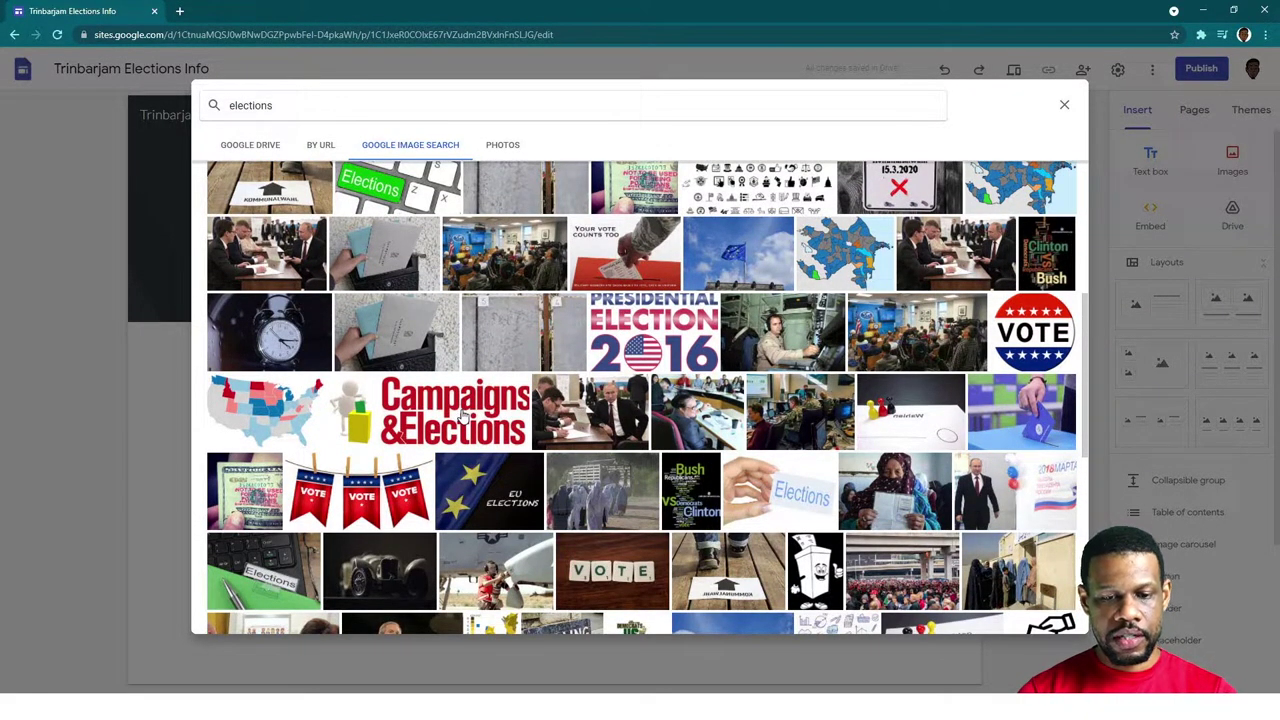
left_click(463, 415)
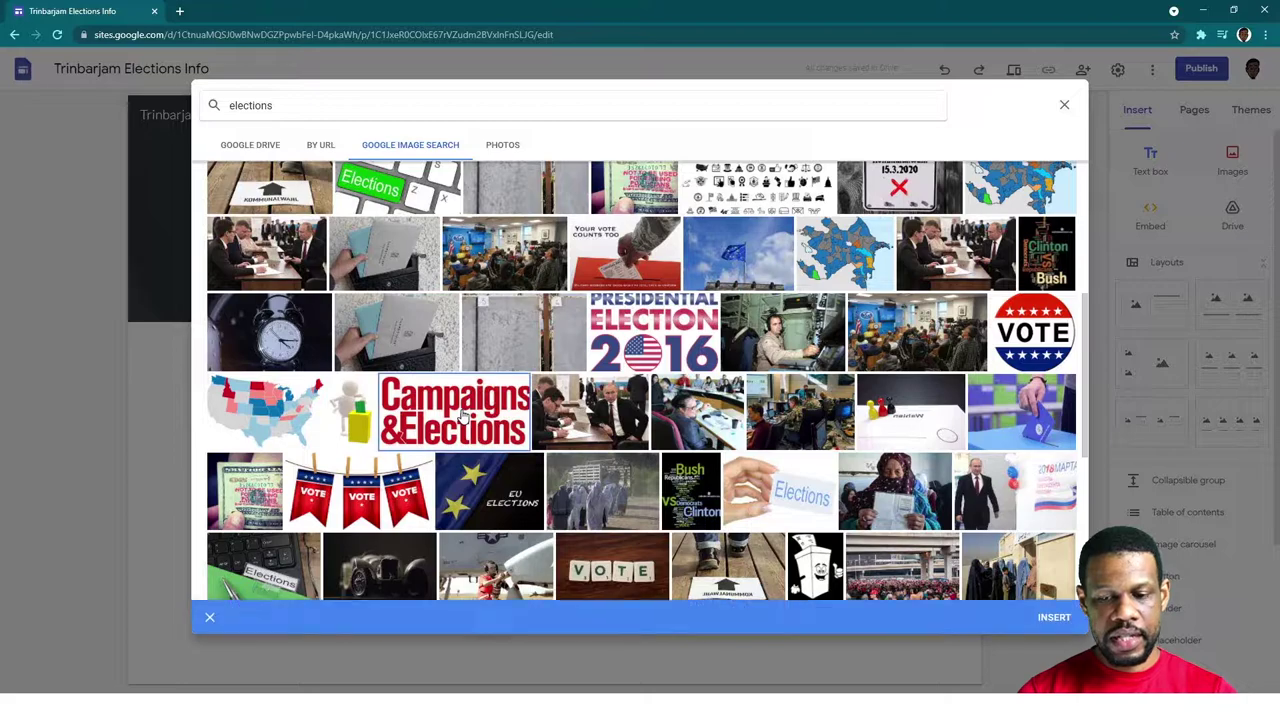
left_click(1055, 617)
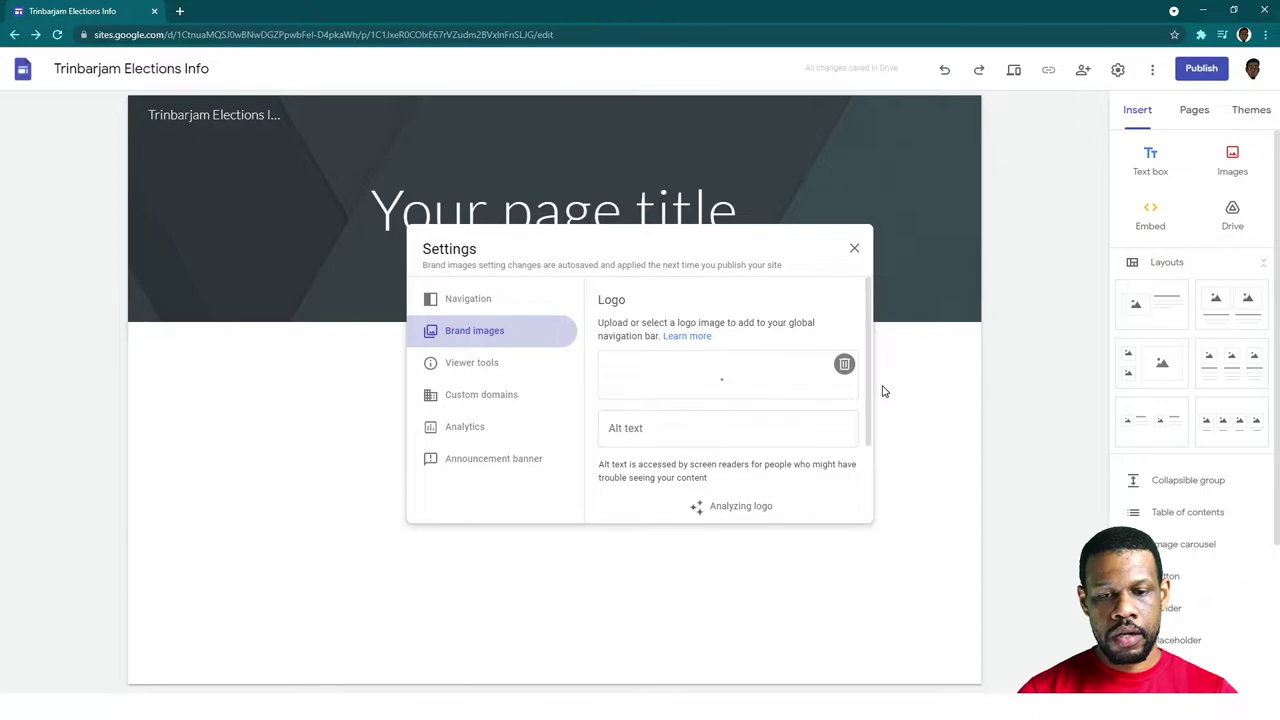
left_click(854, 248)
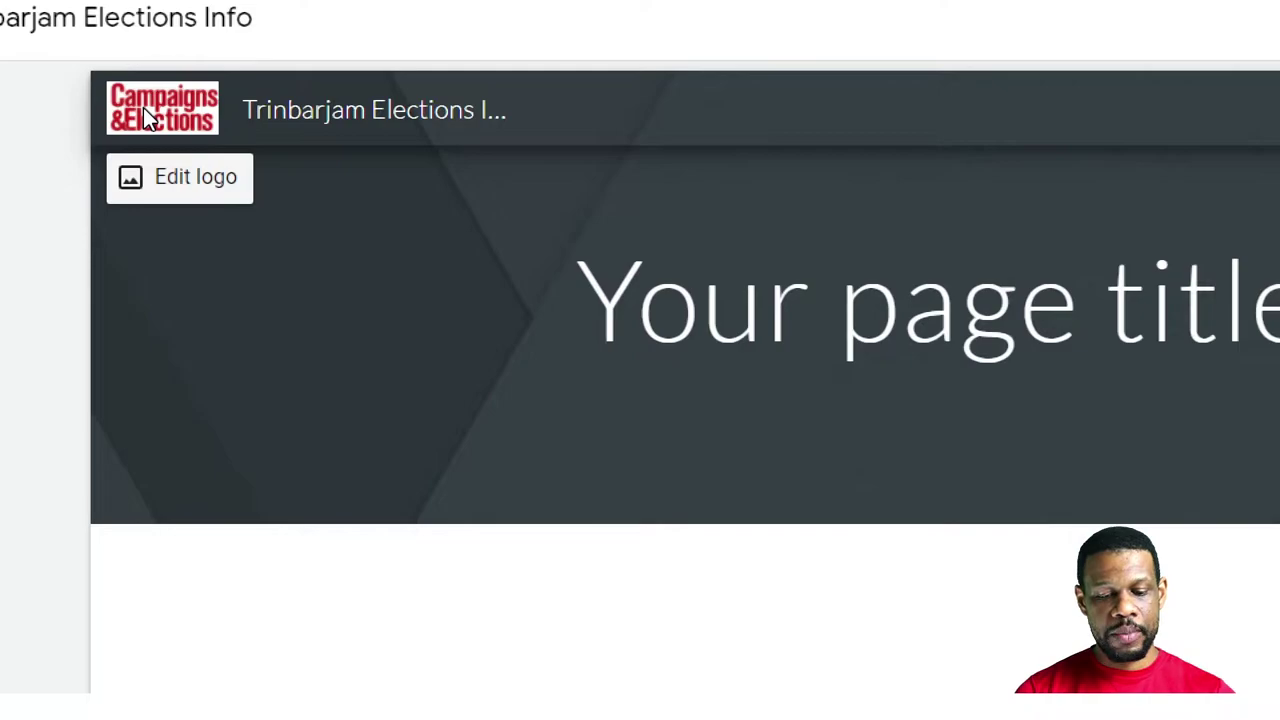
Step: Return to the Google Sites editor showing the placeholder 'Your page title' header
key("alt+Tab")
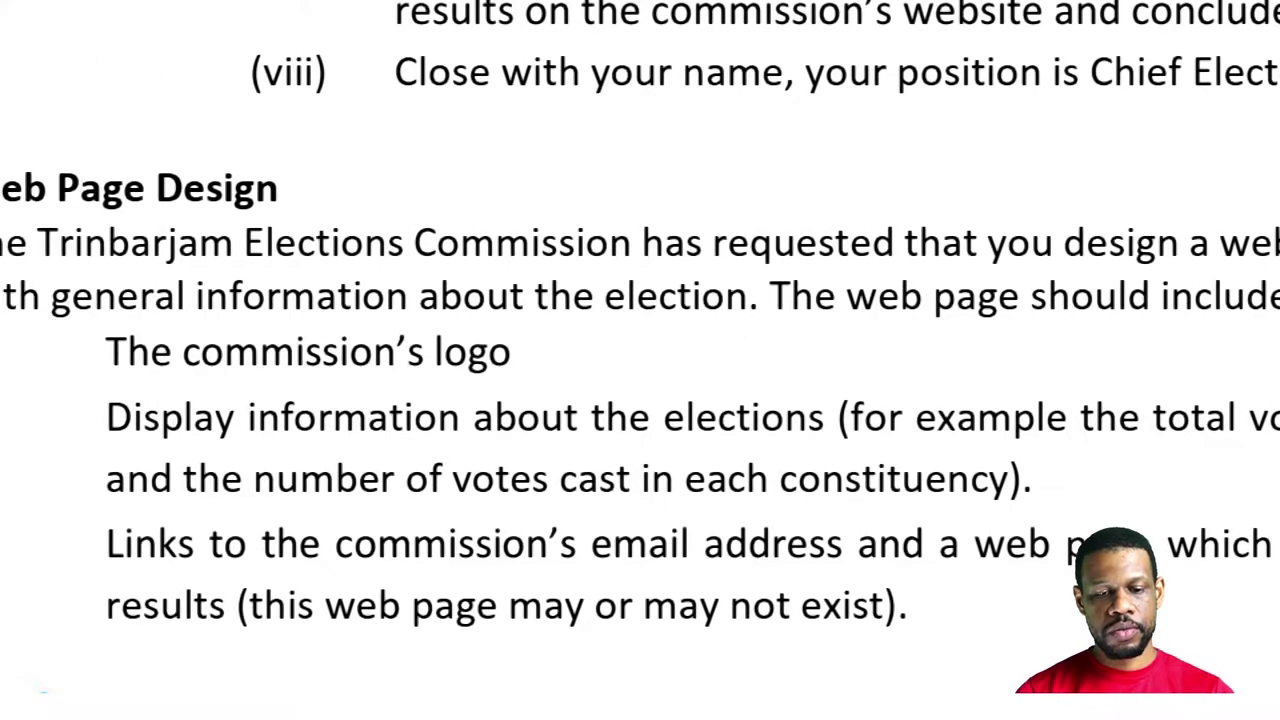
key("alt+Tab")
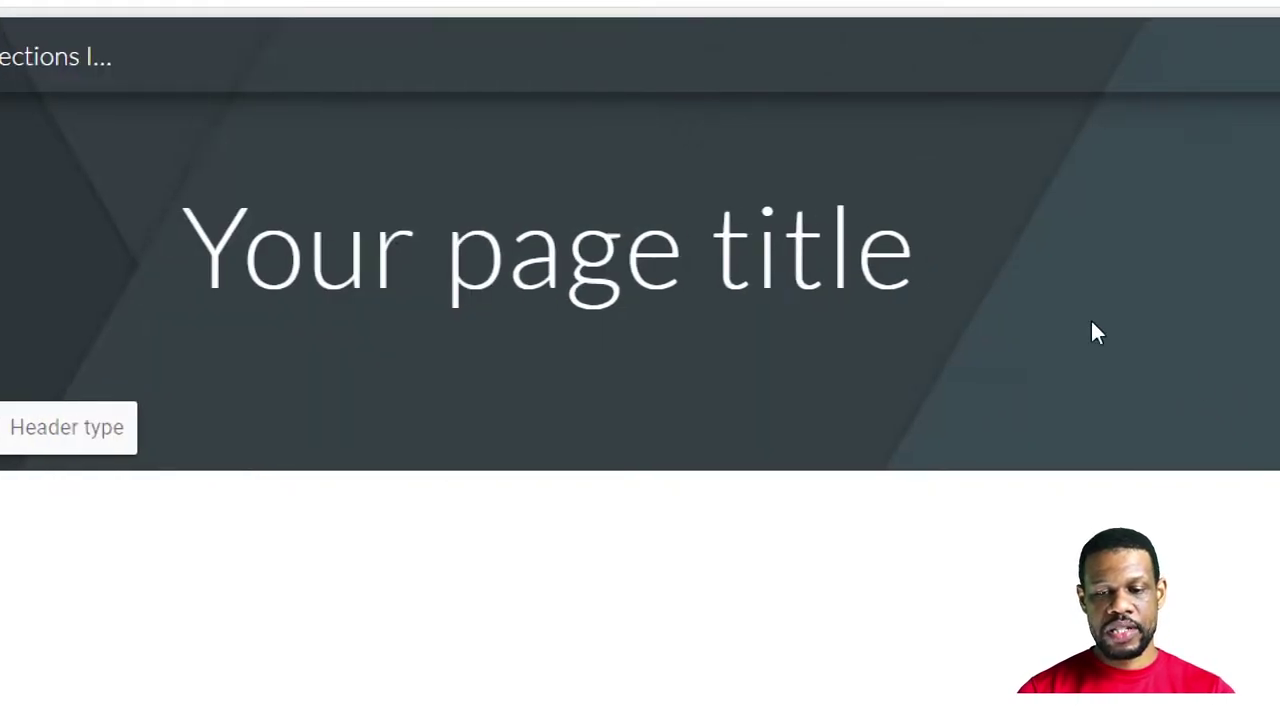
Step: Replace the placeholder 'Your page title' with 'Home Page'
left_click(828, 270)
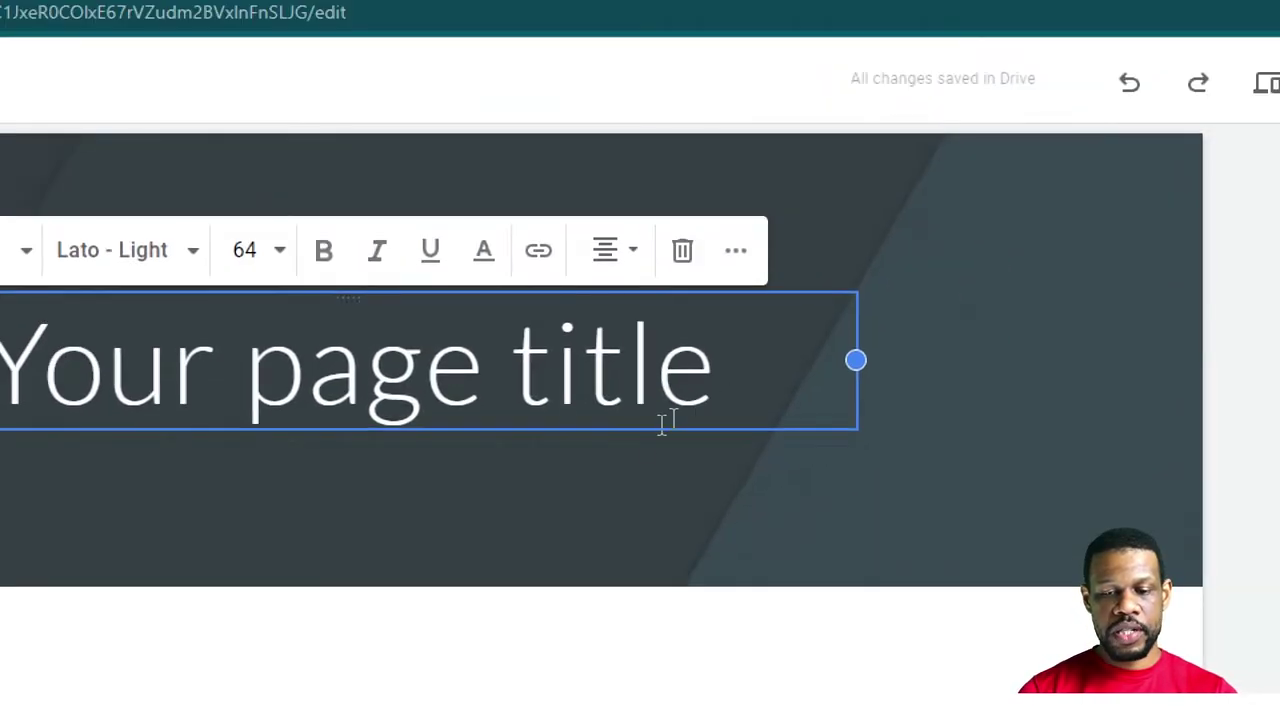
key("End")
key("BackSpace")
key("BackSpace")
key("BackSpace")
key("BackSpace")
key("BackSpace")
key("BackSpace")
key("BackSpace")
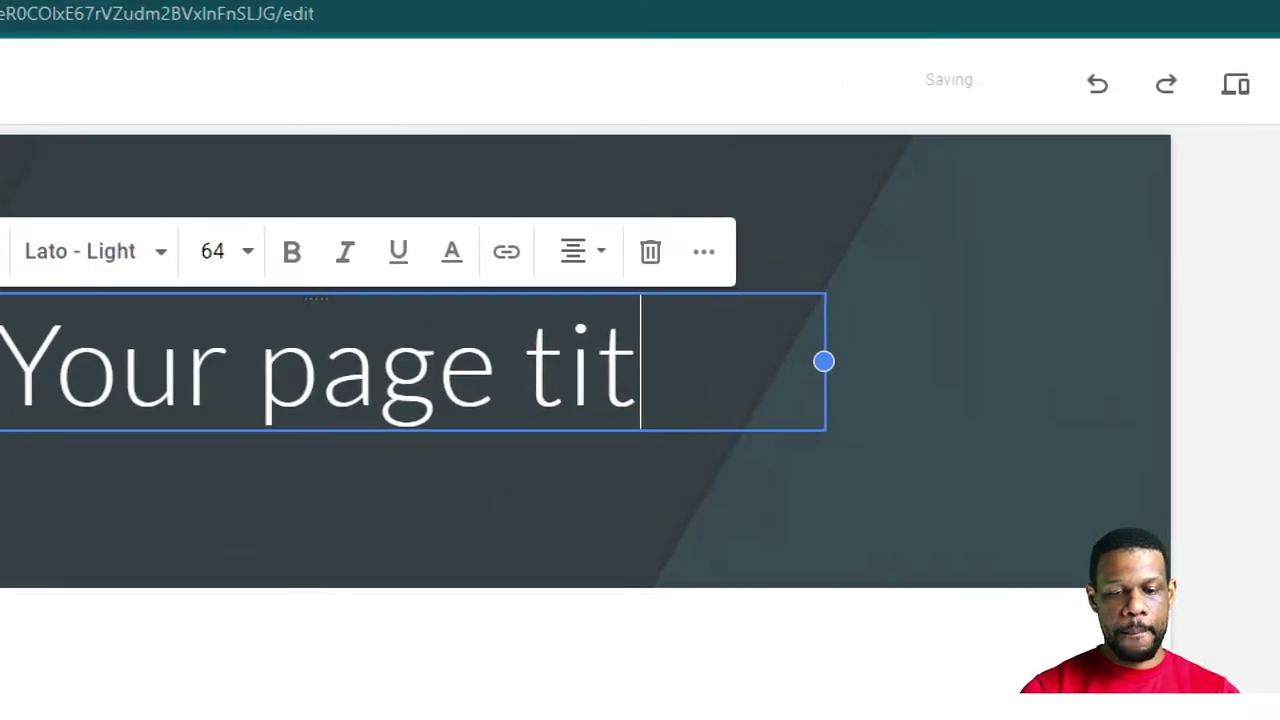
key("BackSpace")
key("BackSpace")
key("BackSpace")
key("BackSpace")
key("BackSpace")
key("BackSpace")
key("BackSpace")
key("BackSpace")
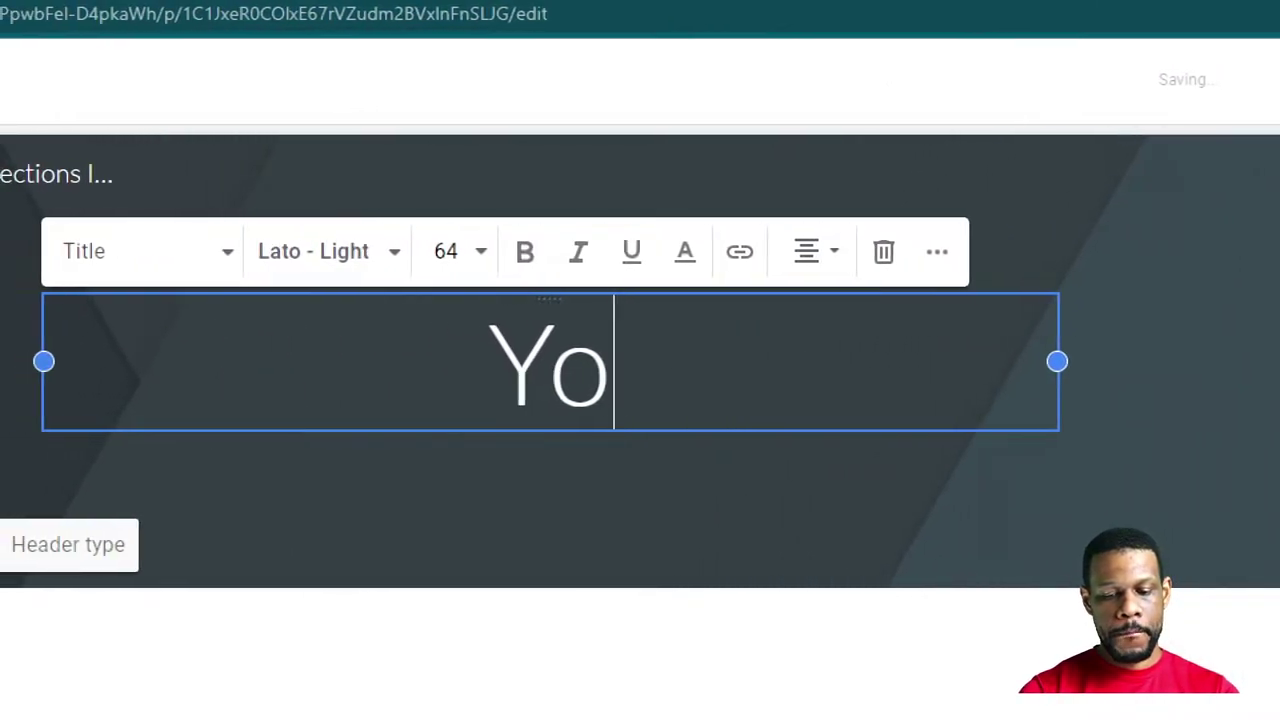
type("Home Page")
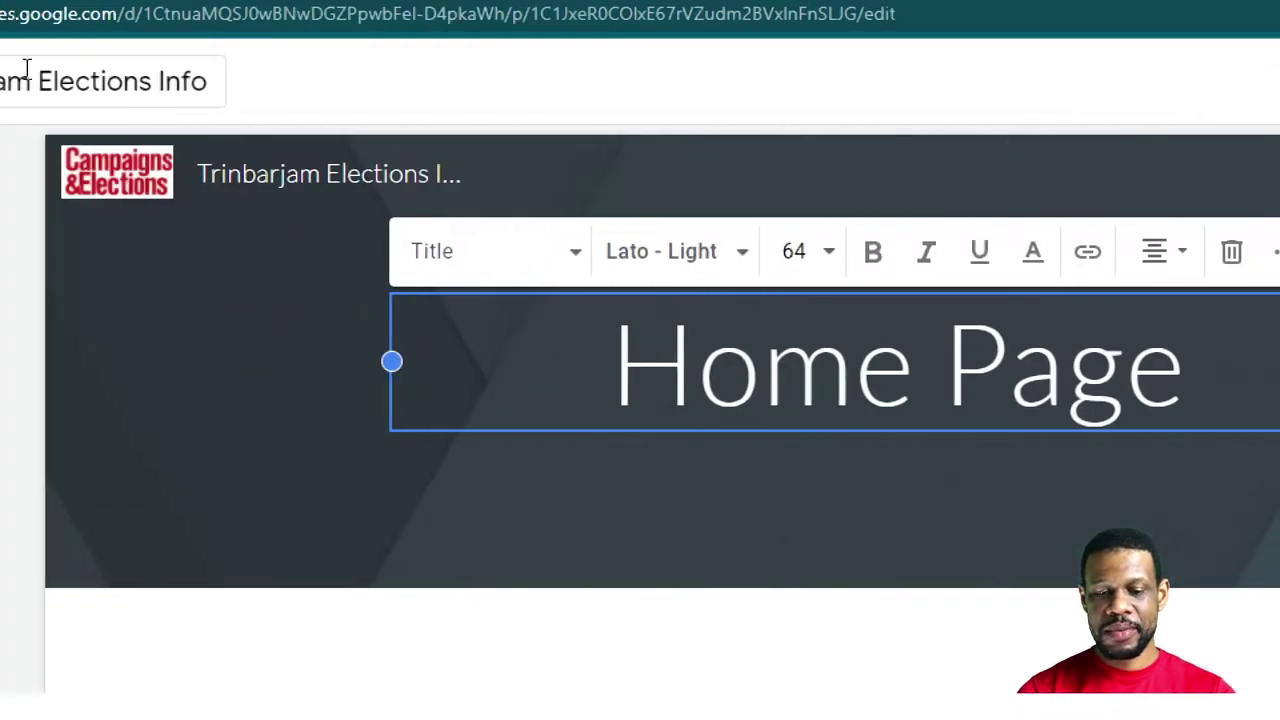
Step: Bring up the Select image gallery for the header background
mouse_move(122, 245)
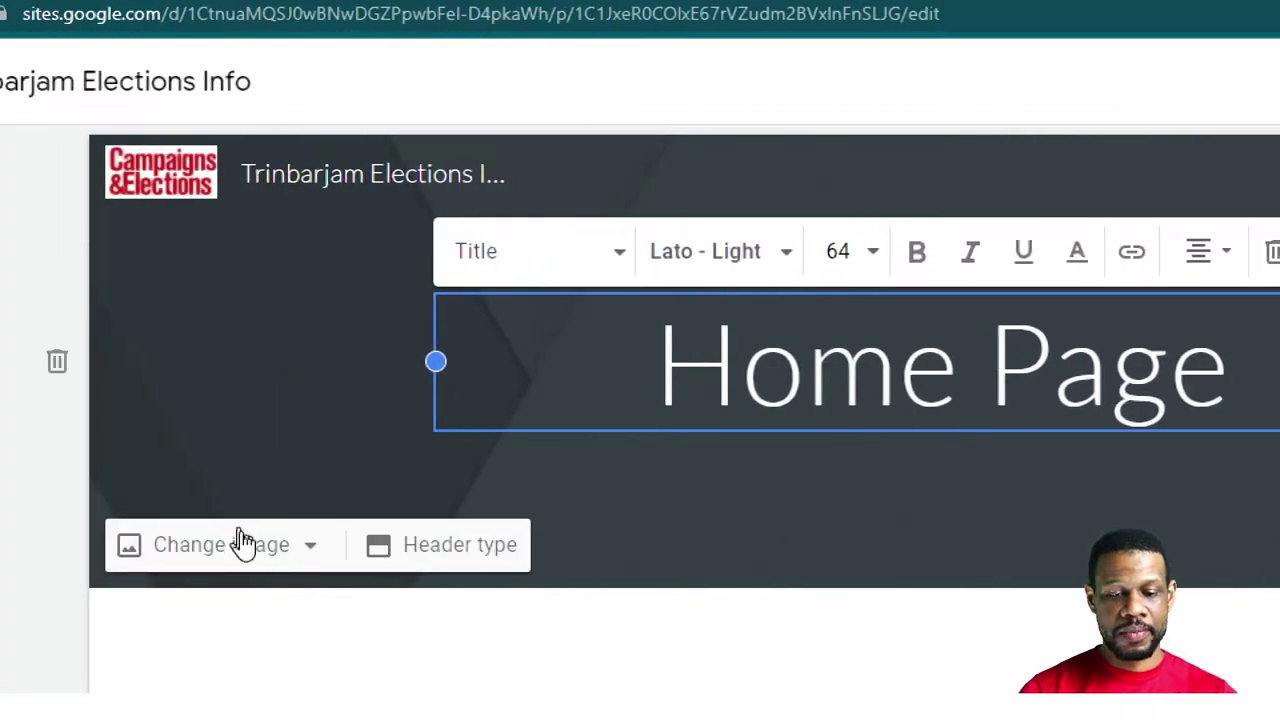
left_click(290, 560)
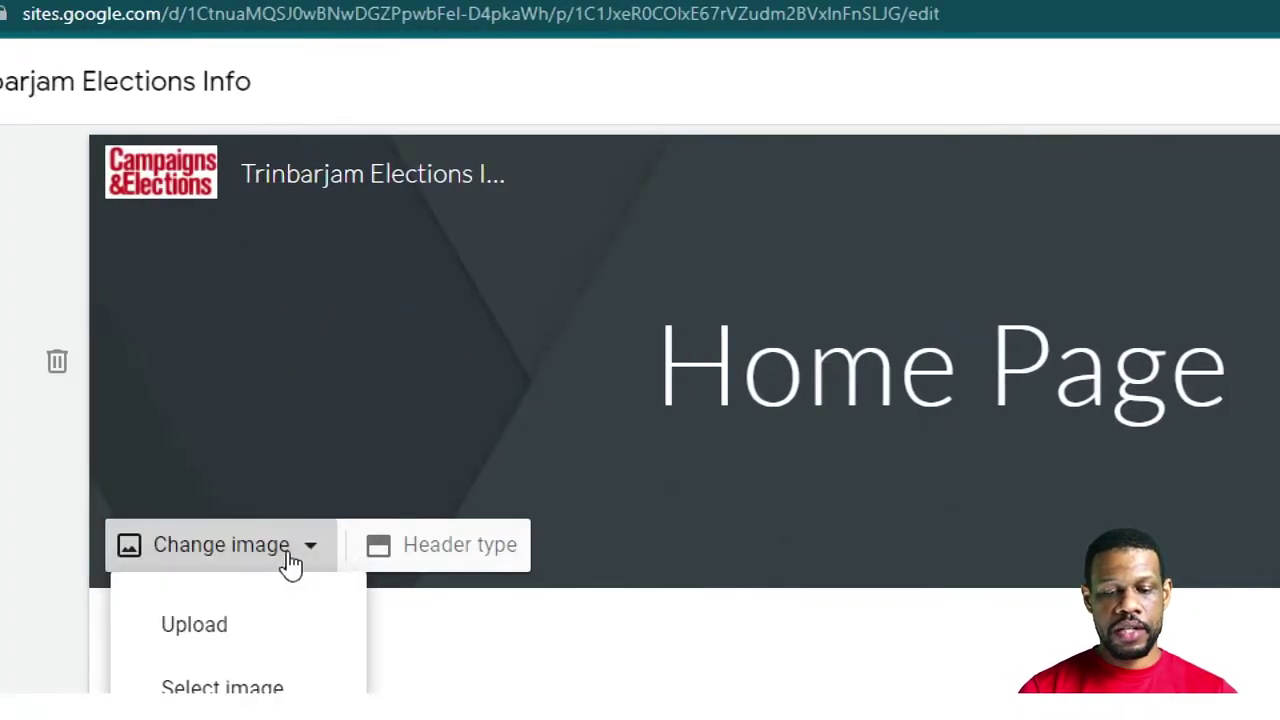
left_click(268, 655)
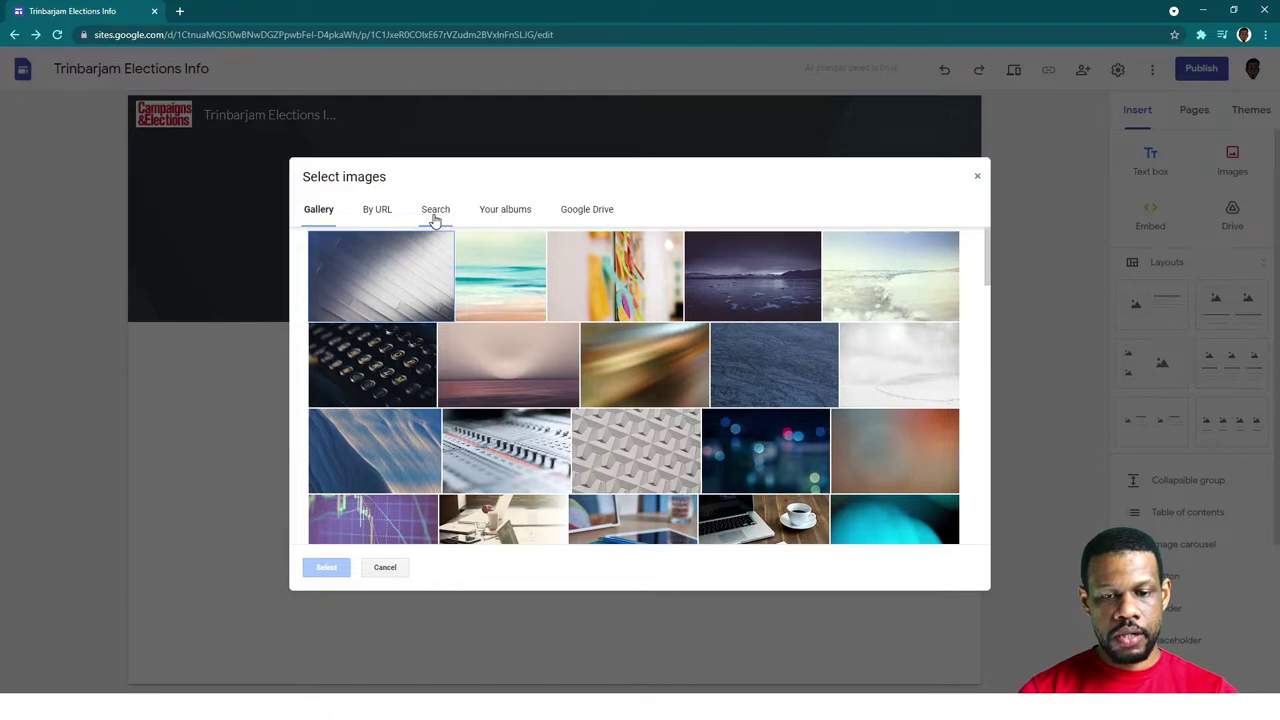
Step: Search the web images in the gallery for 'elections'
left_click(434, 218)
left_click(440, 254)
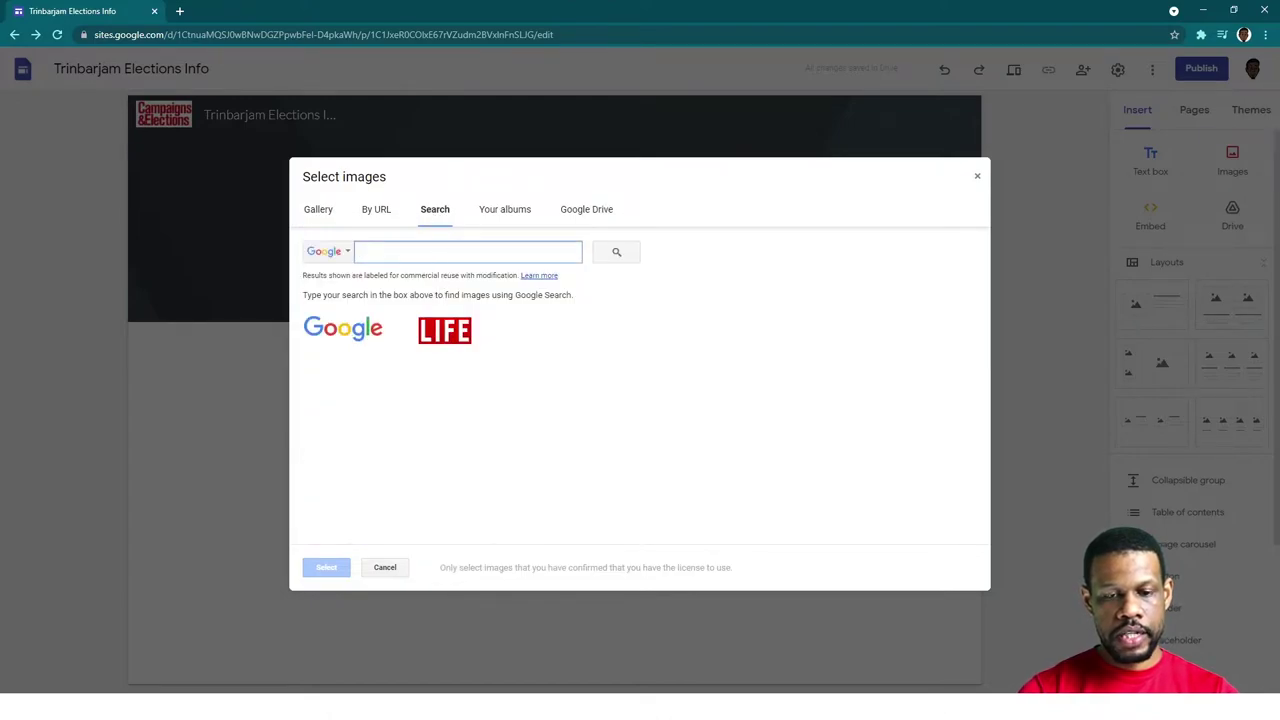
type("elections")
key("Return")
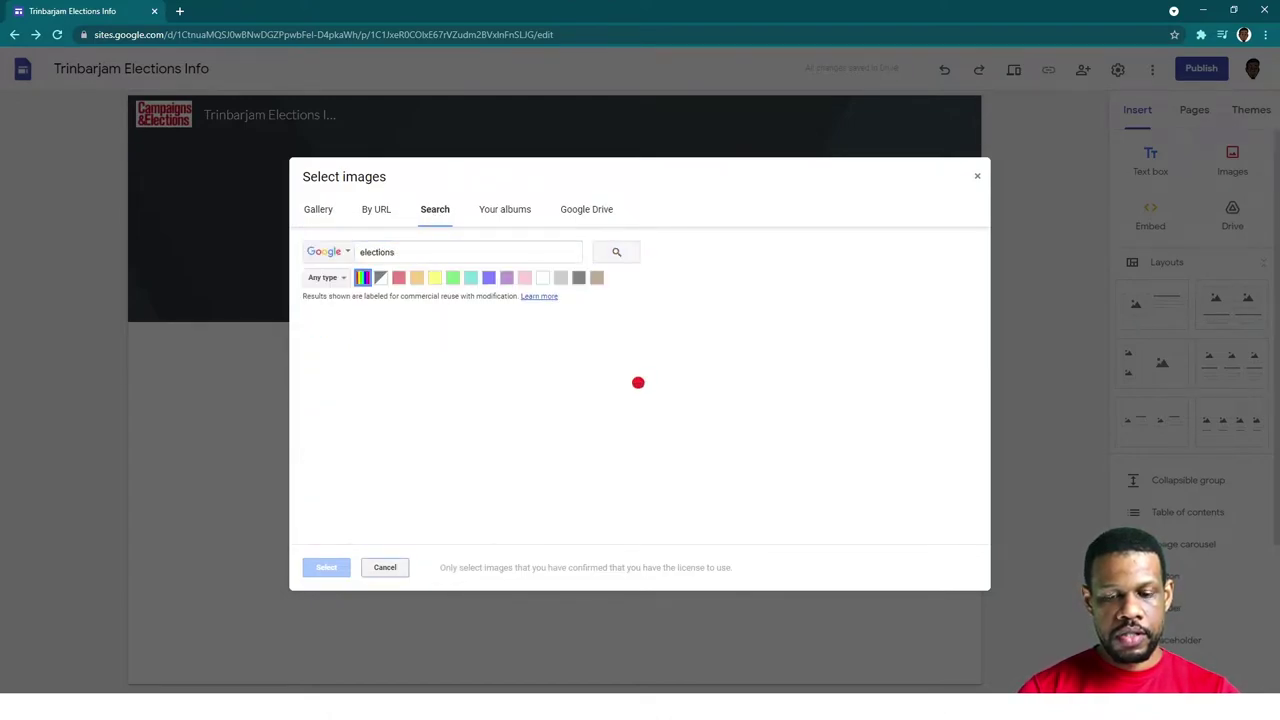
Step: Pick the I VOTE illustration from the results as the header background
scroll(557, 412, "down", 2)
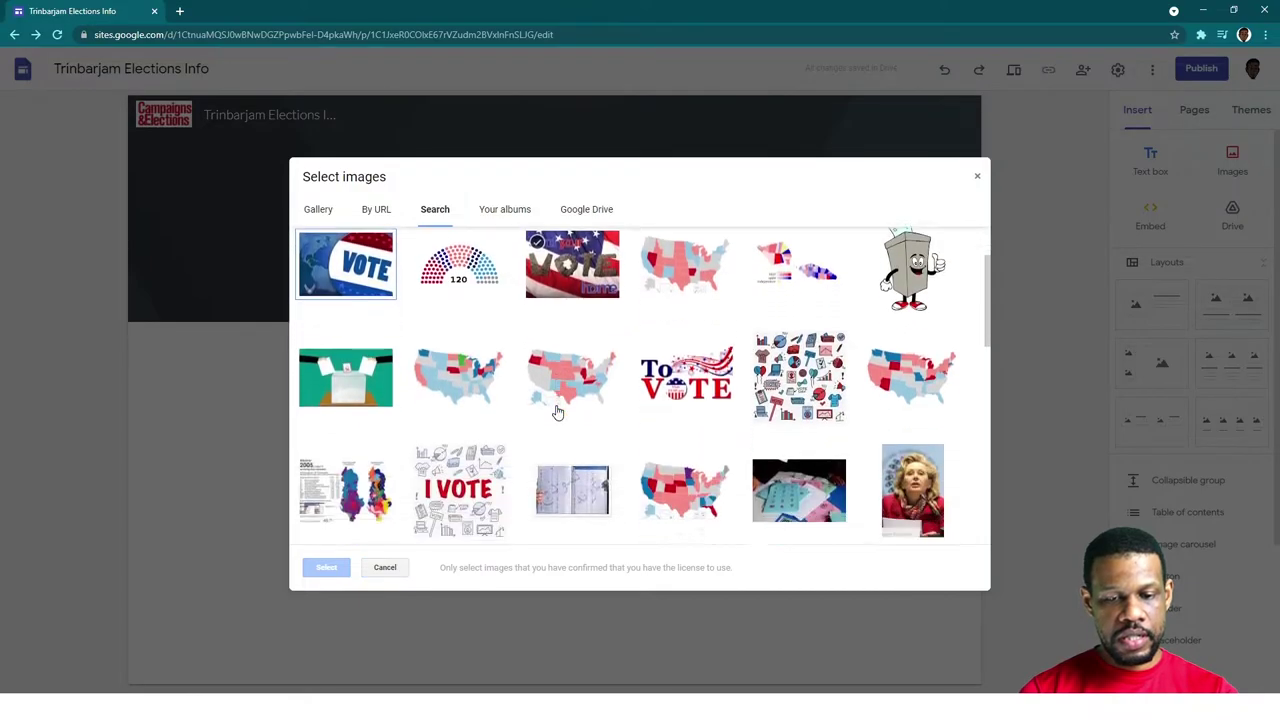
scroll(557, 412, "down", 5)
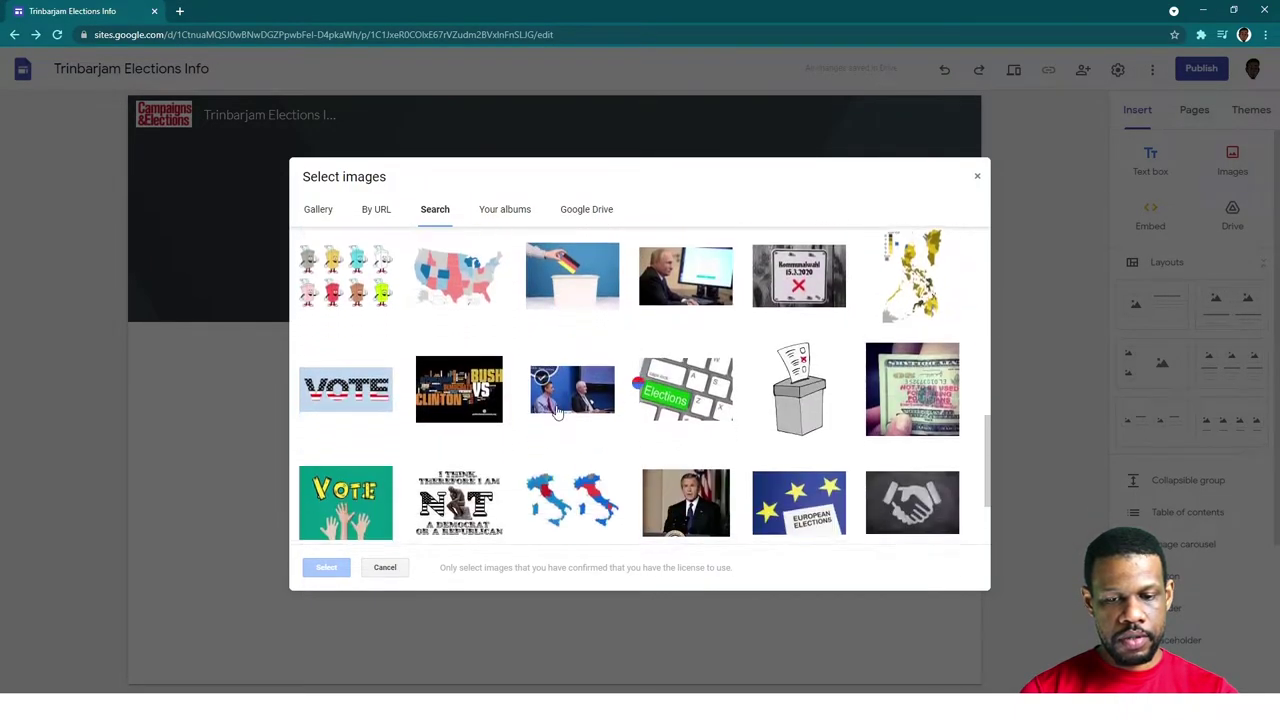
scroll(557, 412, "down", 5)
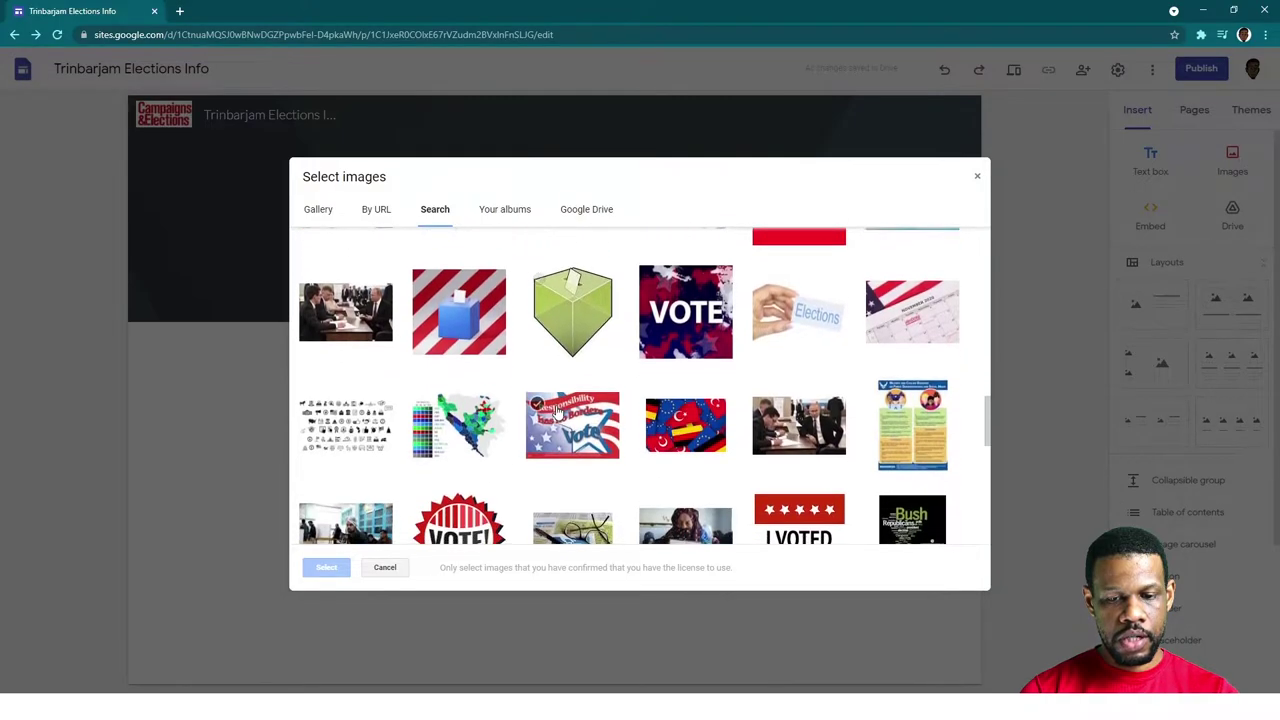
scroll(557, 412, "down", 3)
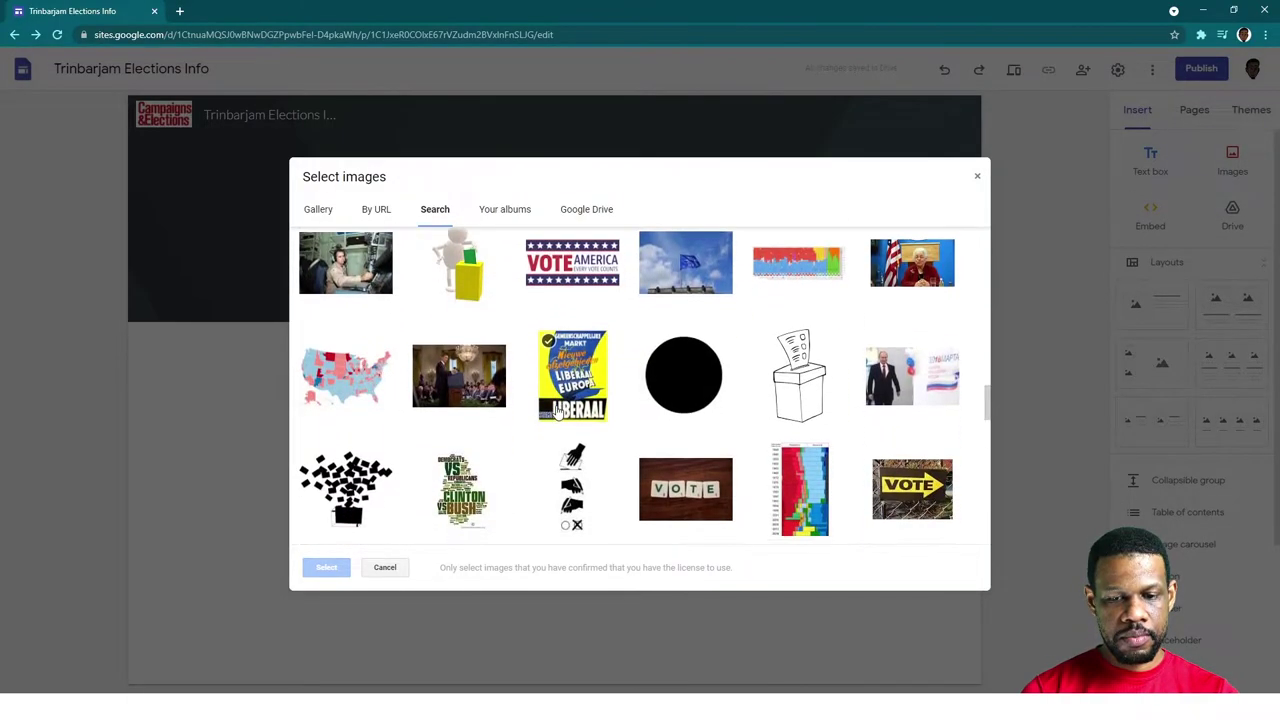
scroll(557, 412, "down", 10)
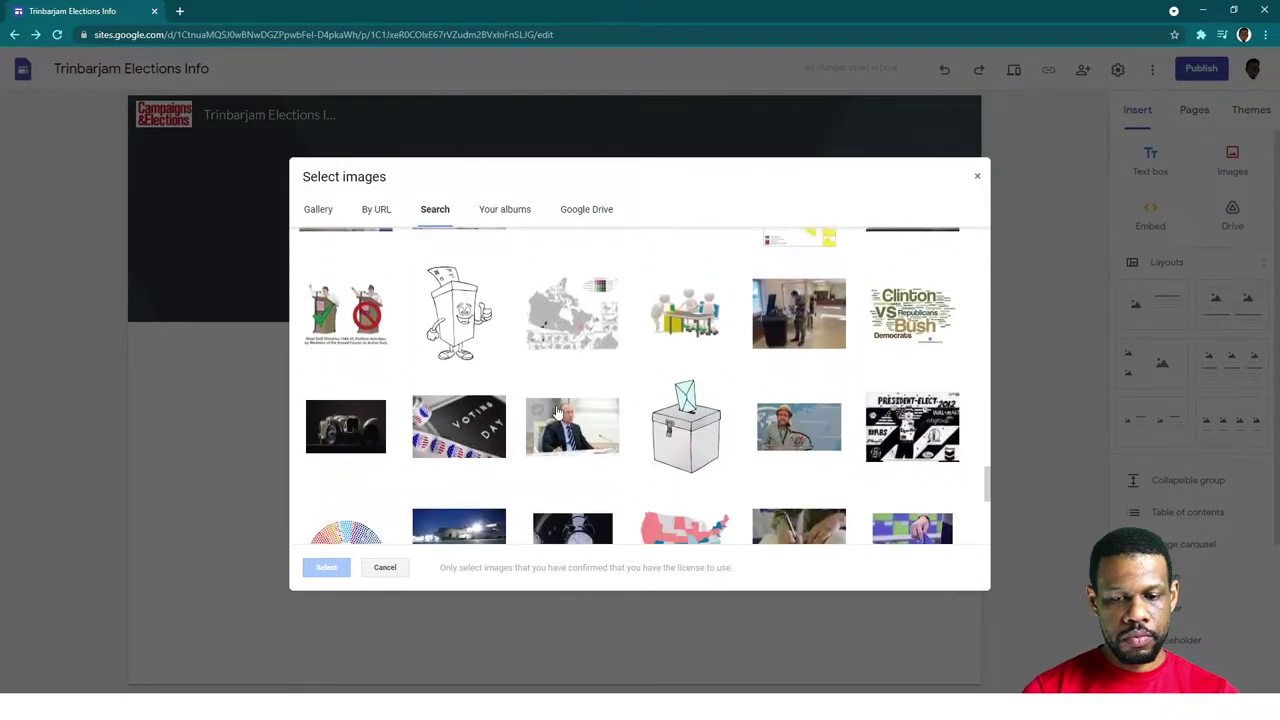
scroll(557, 412, "down", 10)
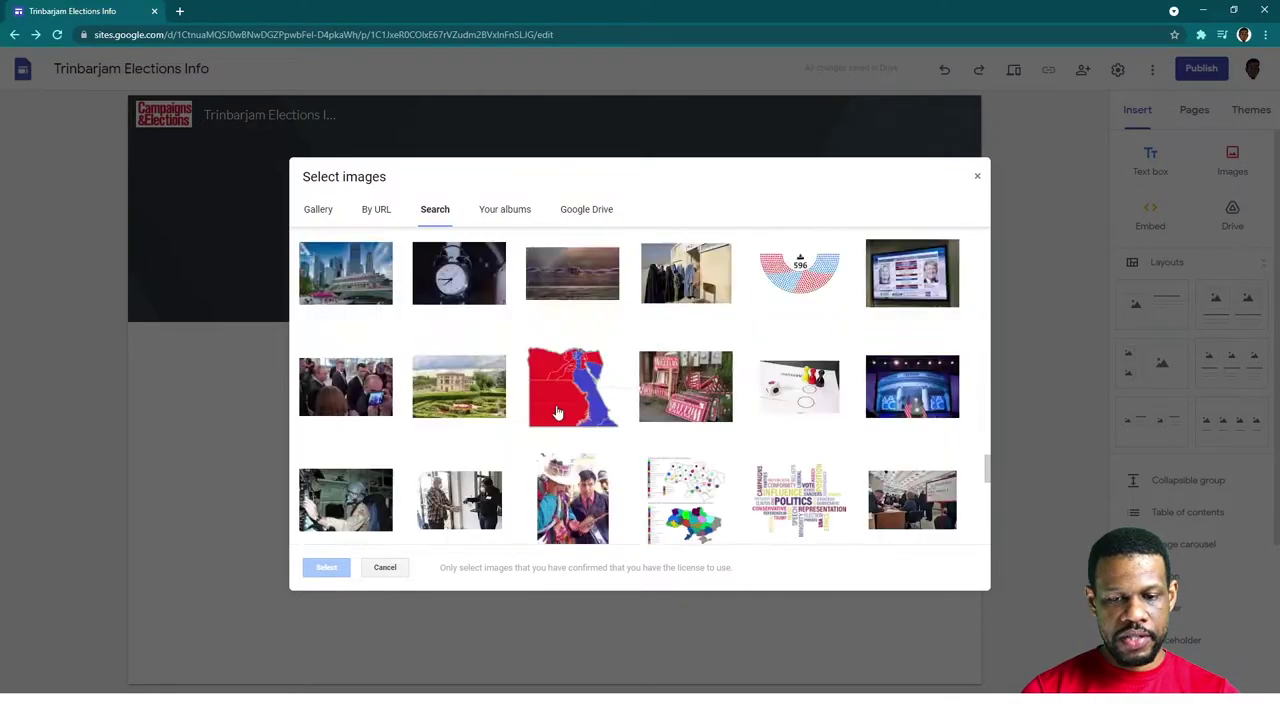
scroll(557, 412, "up", 20)
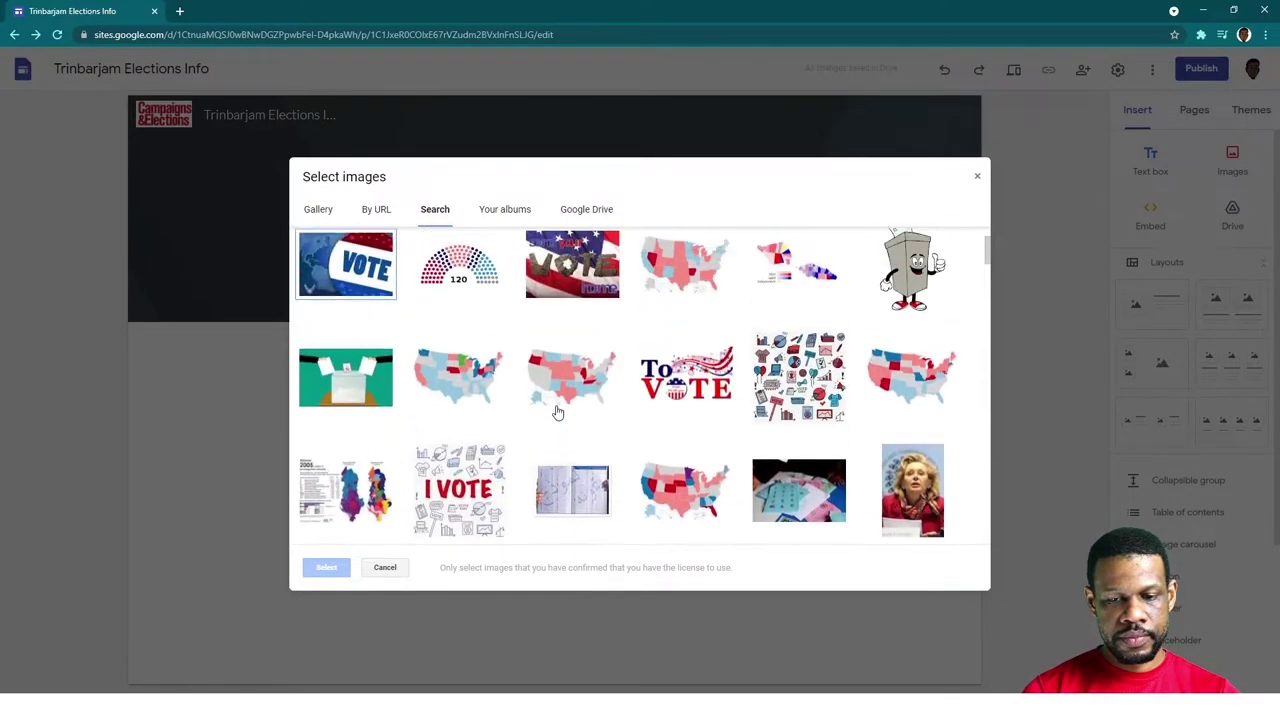
scroll(557, 412, "down", 3)
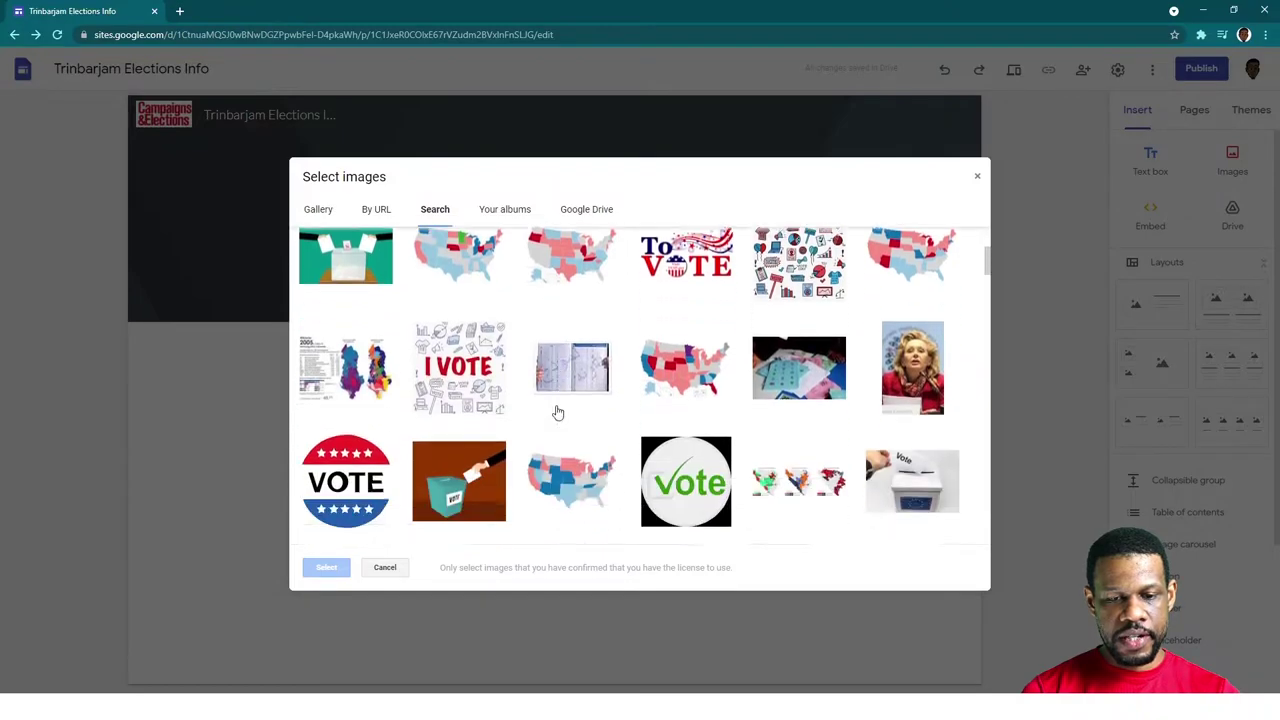
scroll(557, 412, "down", 2)
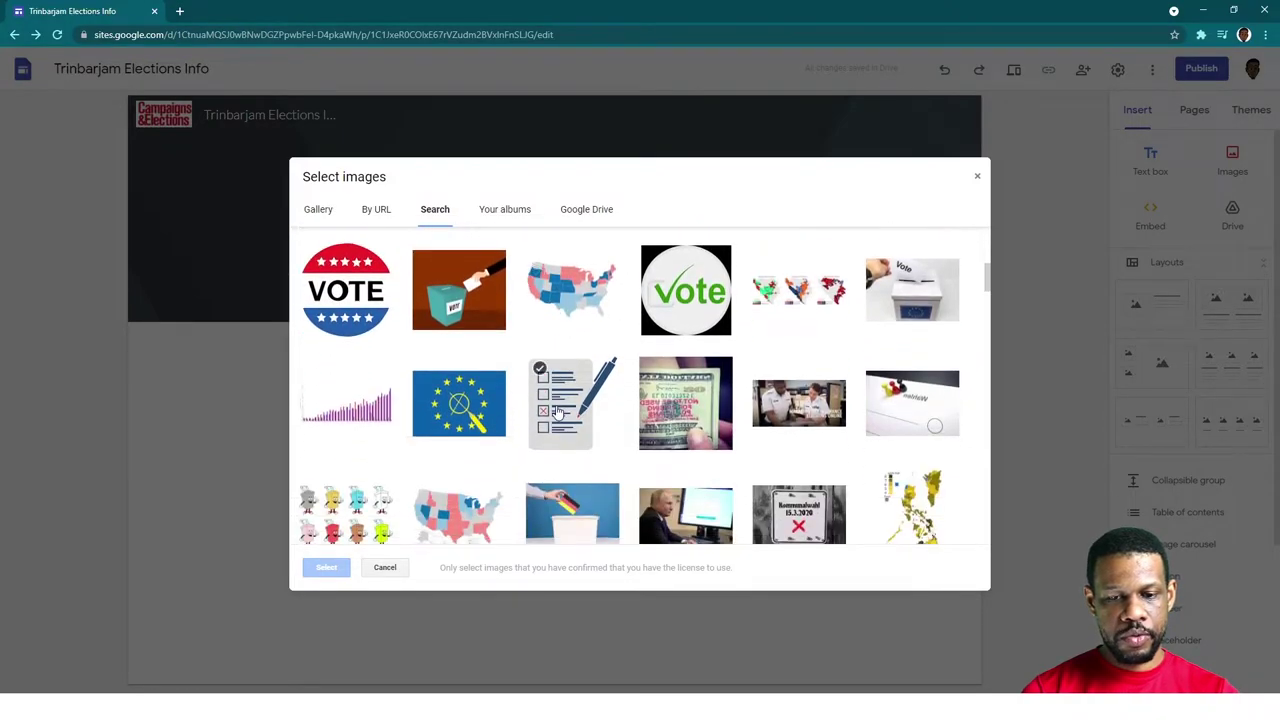
scroll(557, 412, "up", 2)
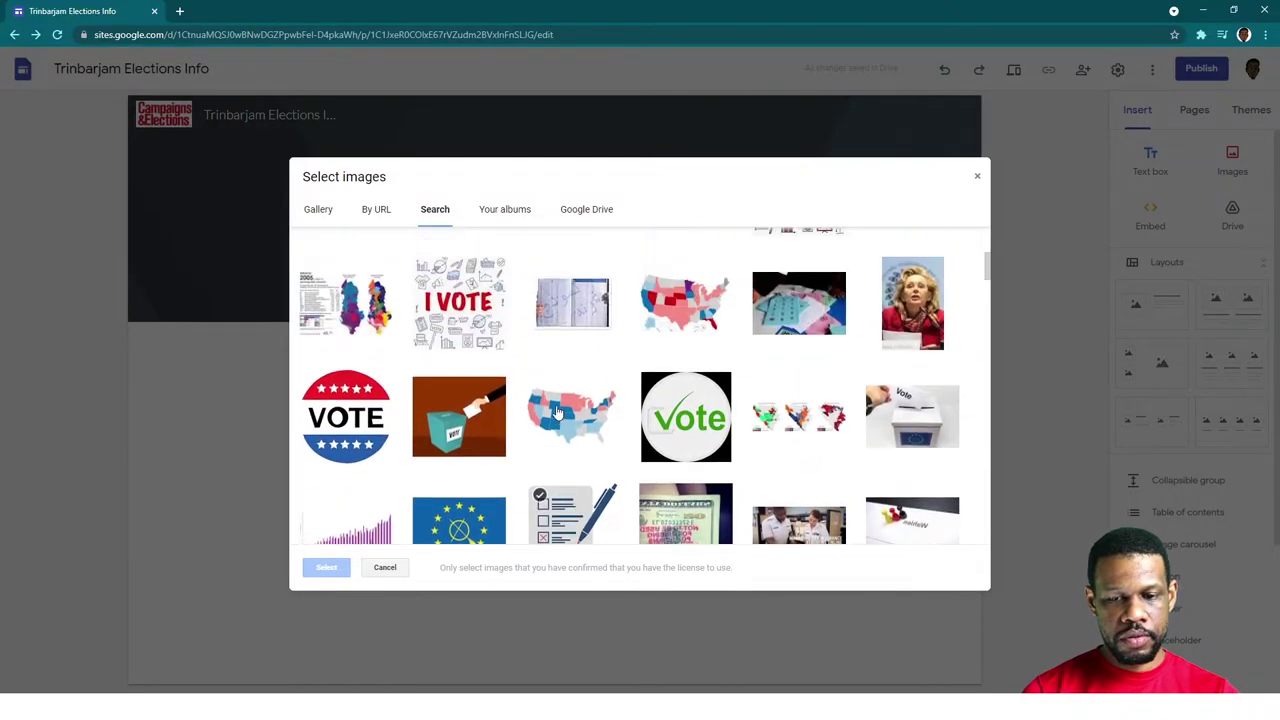
left_click(455, 300)
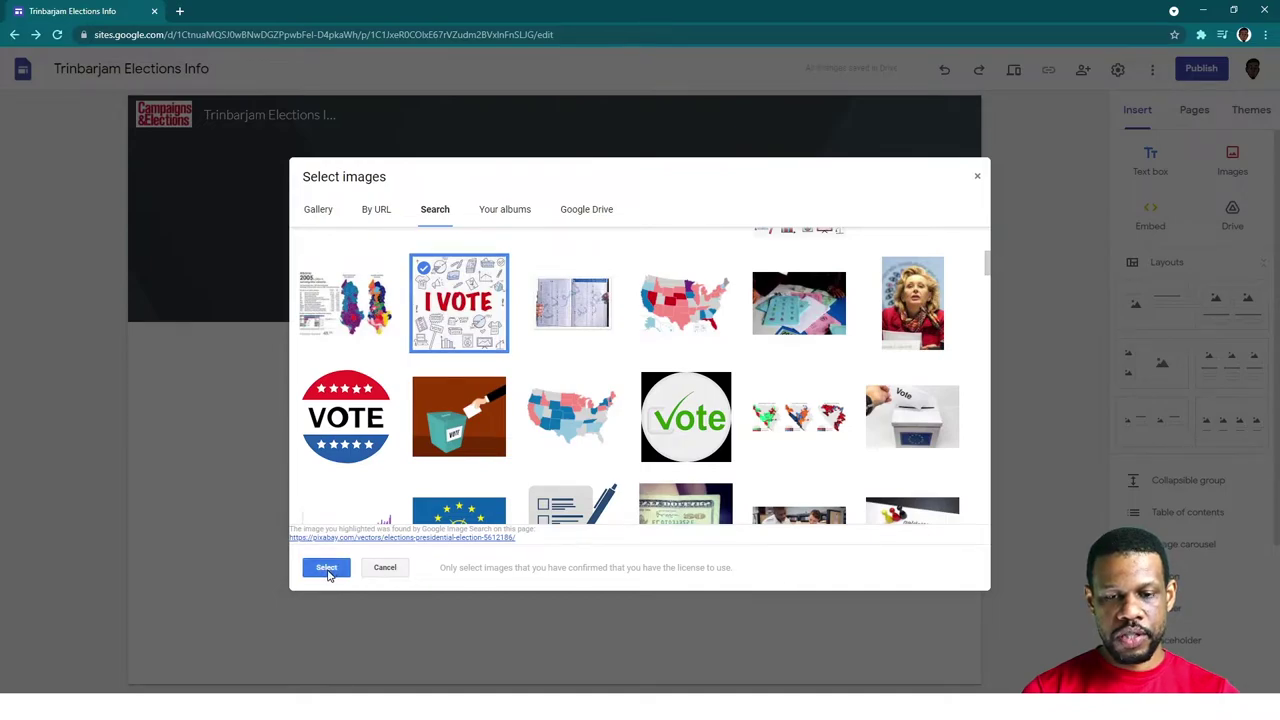
left_click(327, 568)
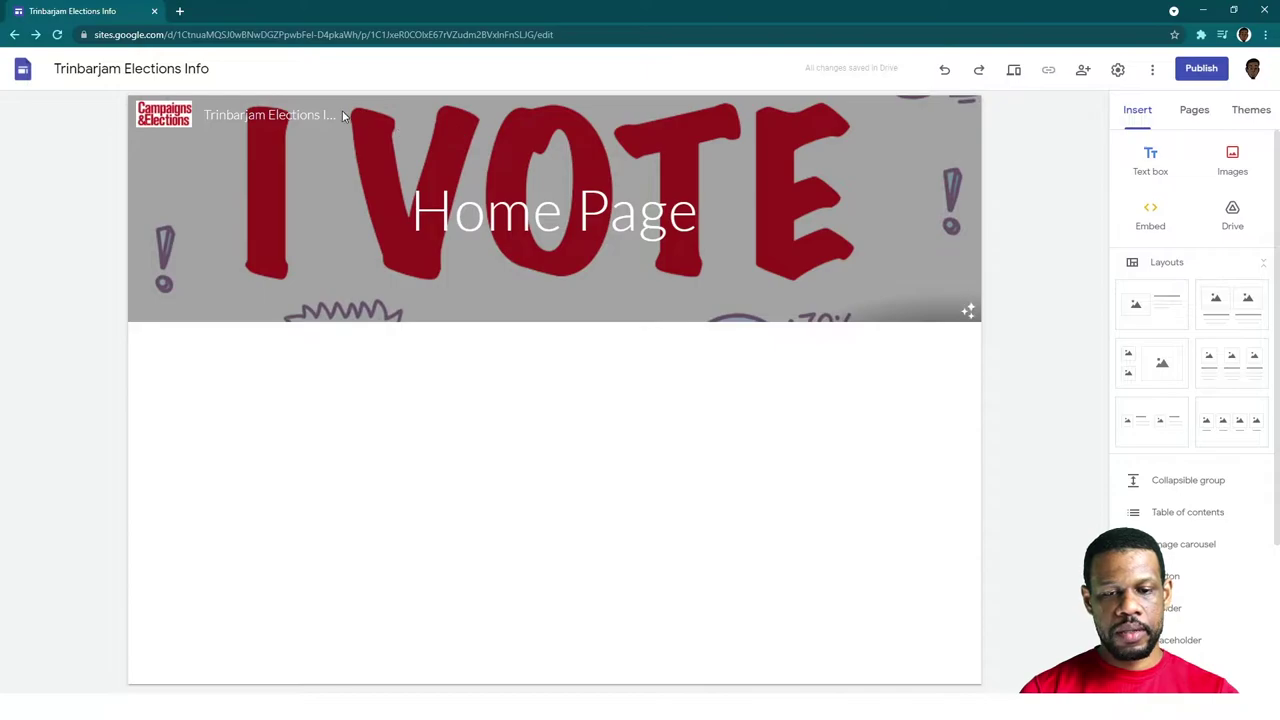
Step: Select the whole 'Home Page' header title and make it bold
left_click(454, 212)
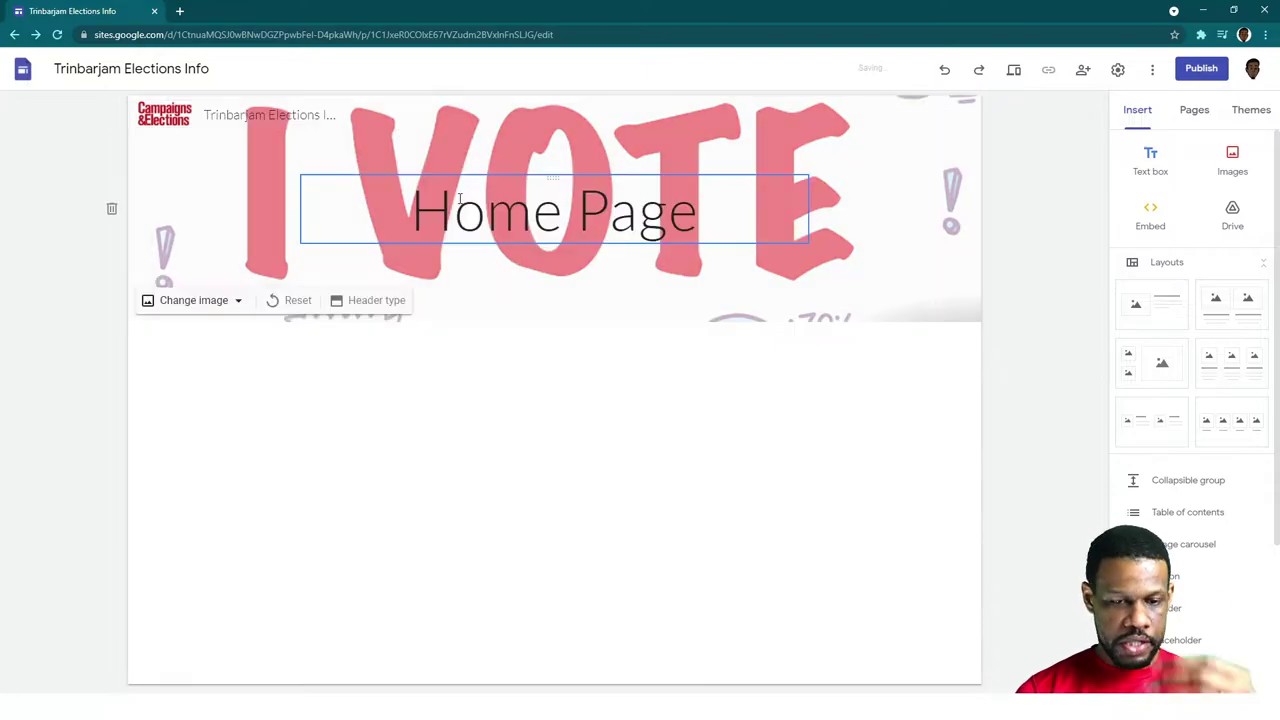
left_click(590, 417)
left_click(590, 210)
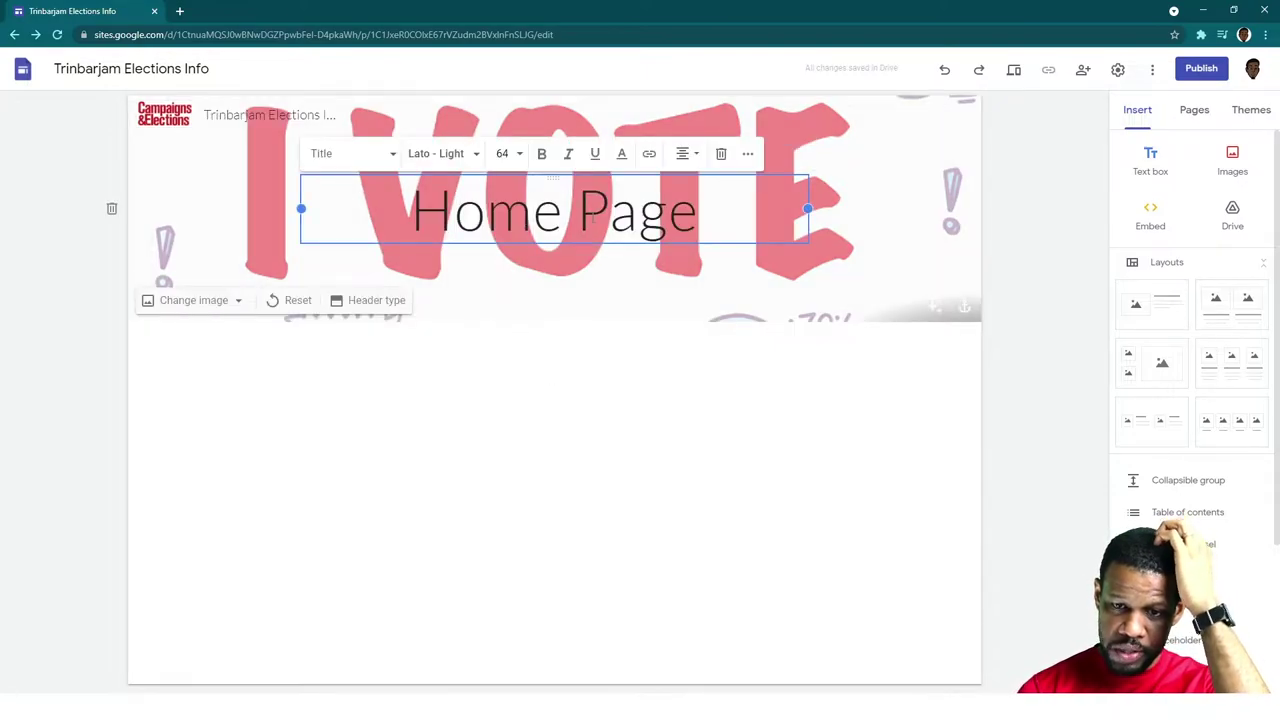
left_click(706, 220)
key("shift+Left")
key("shift+Left")
key("shift+Left")
key("shift+Left")
key("shift+Left")
key("shift+Left")
key("shift+Left")
key("shift+Left")
key("shift+Left")
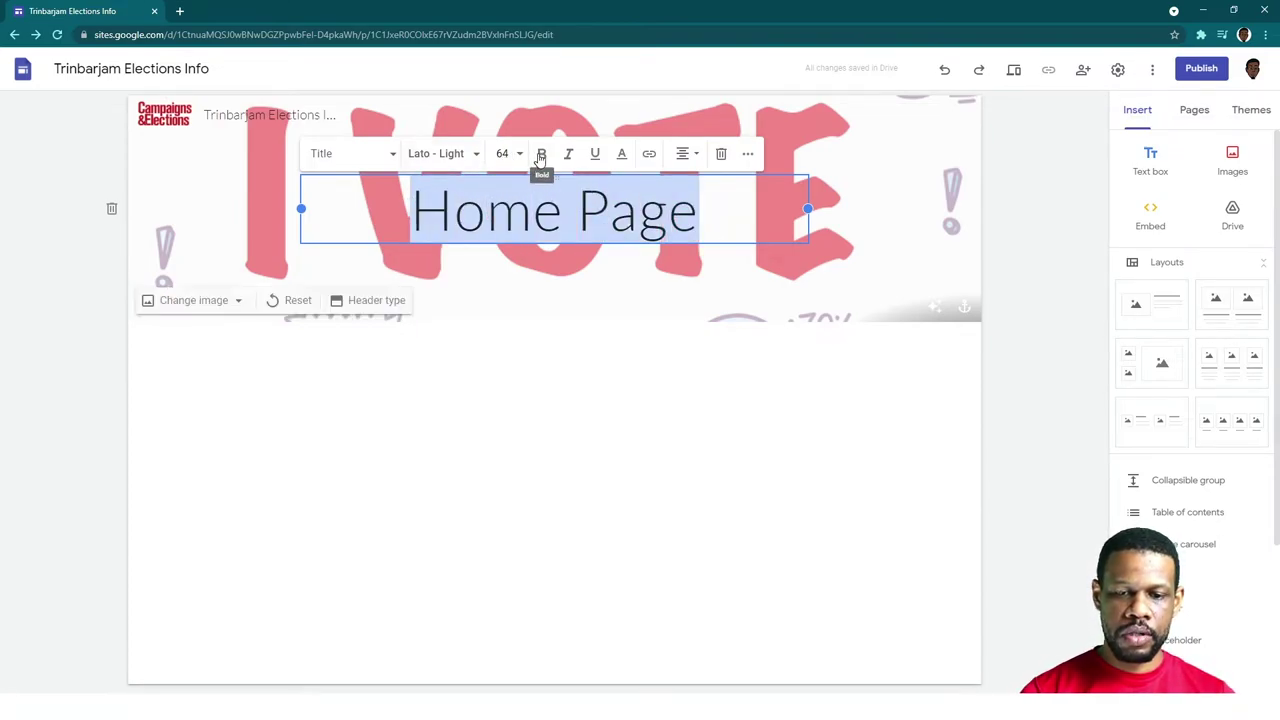
left_click(540, 157)
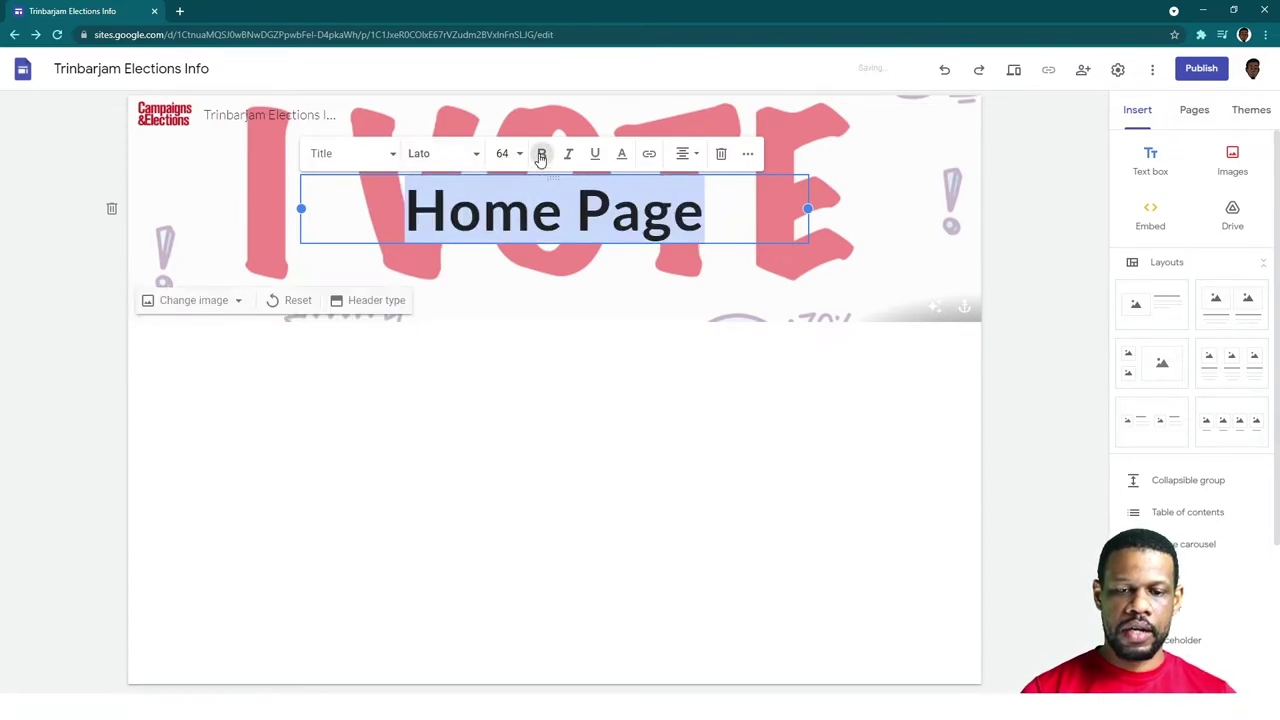
left_click(551, 426)
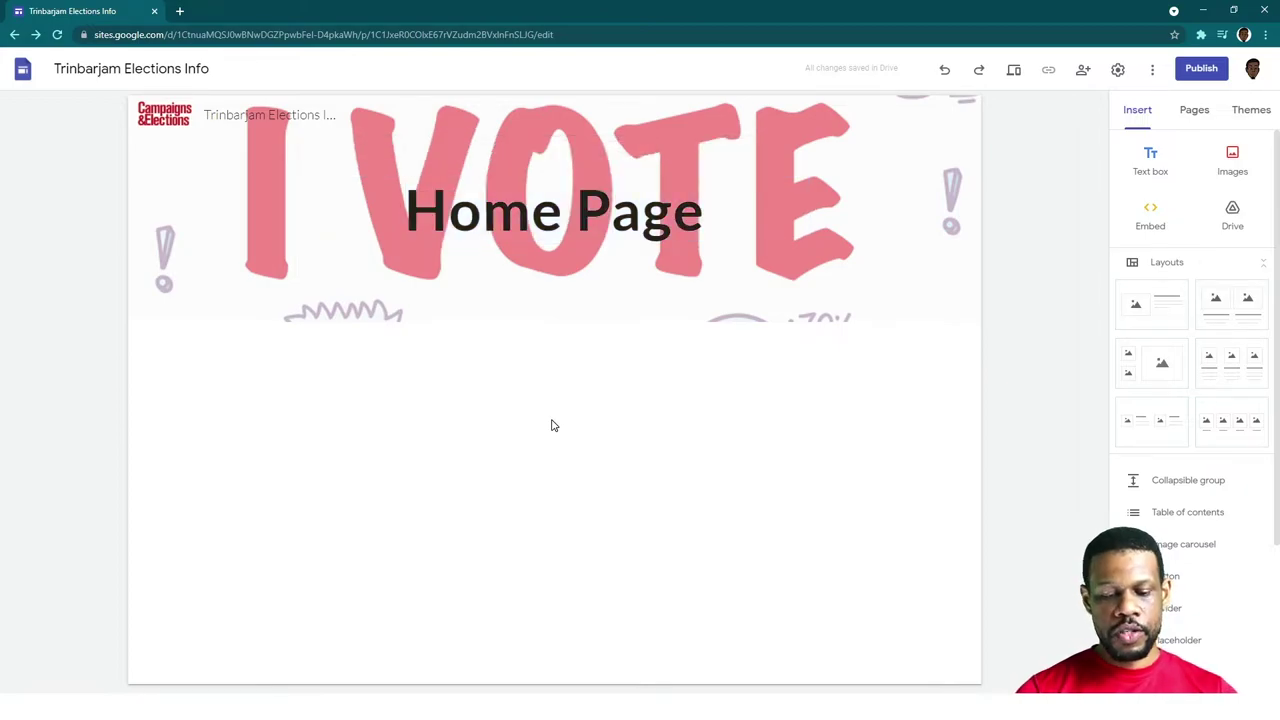
Step: Go back to the syllabus PDF's Web Page Design requirements in Foxit Reader
key("alt+Tab")
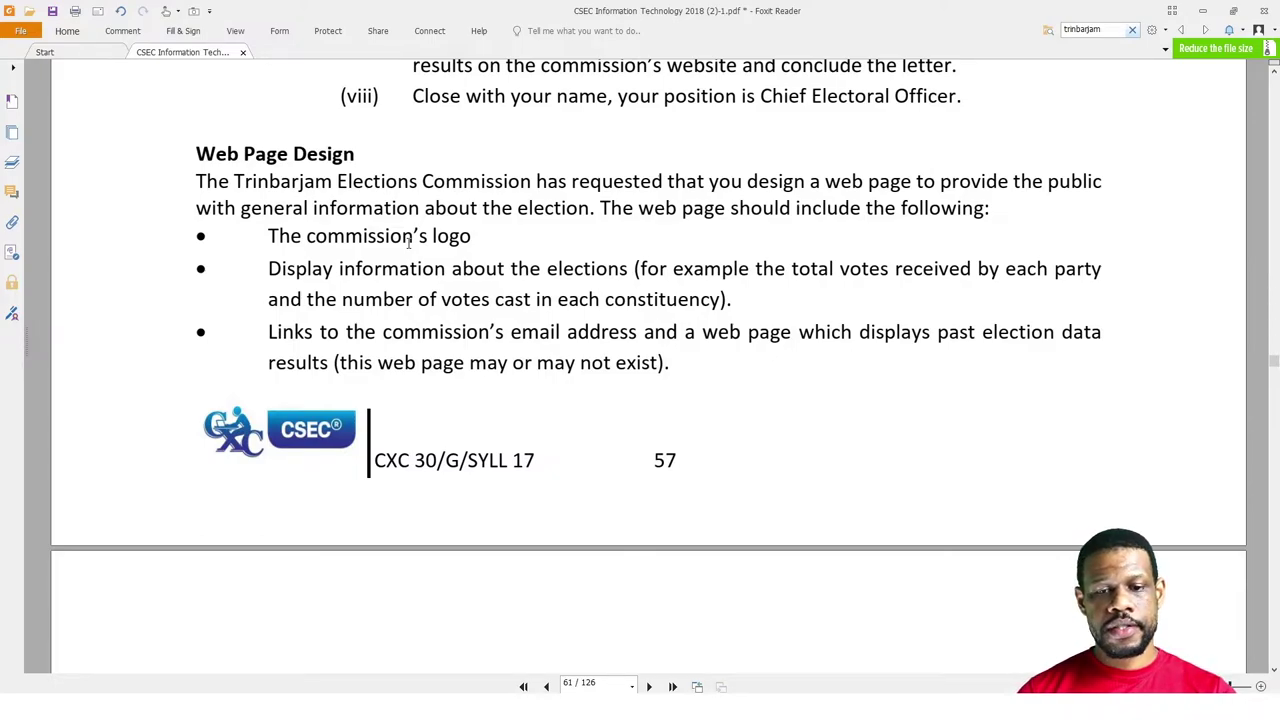
key("alt+Tab")
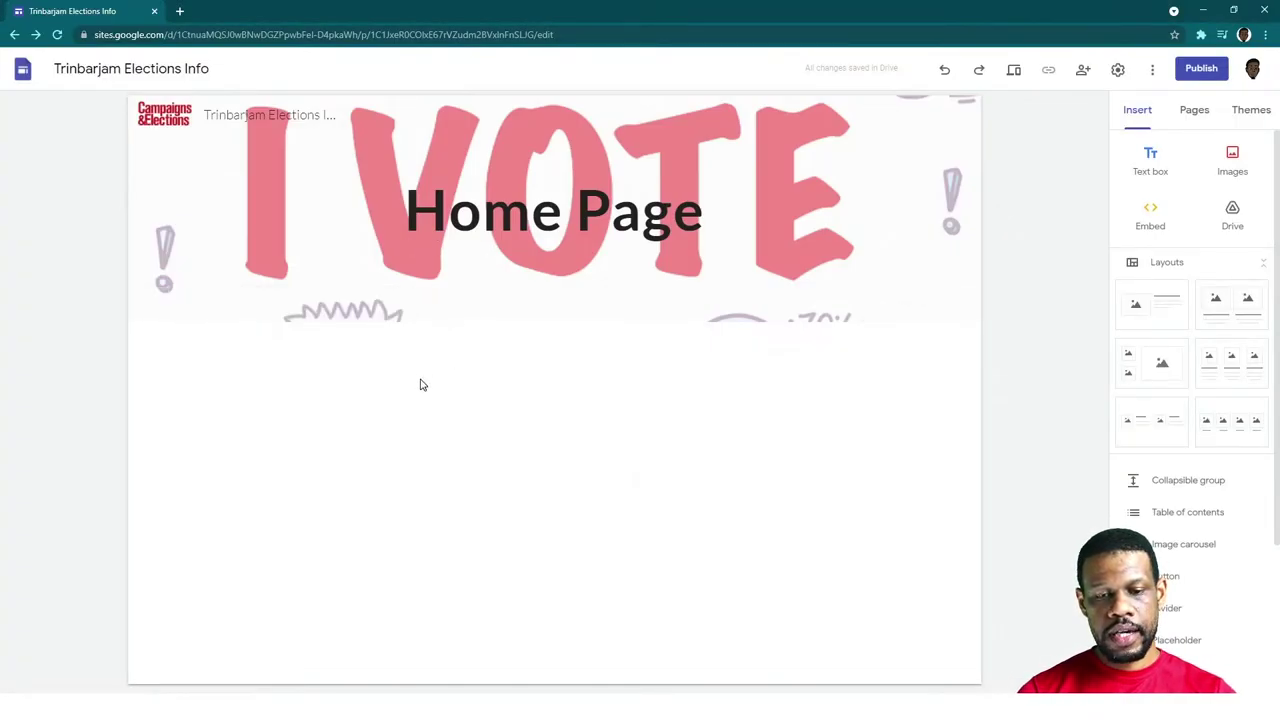
key("alt+Tab")
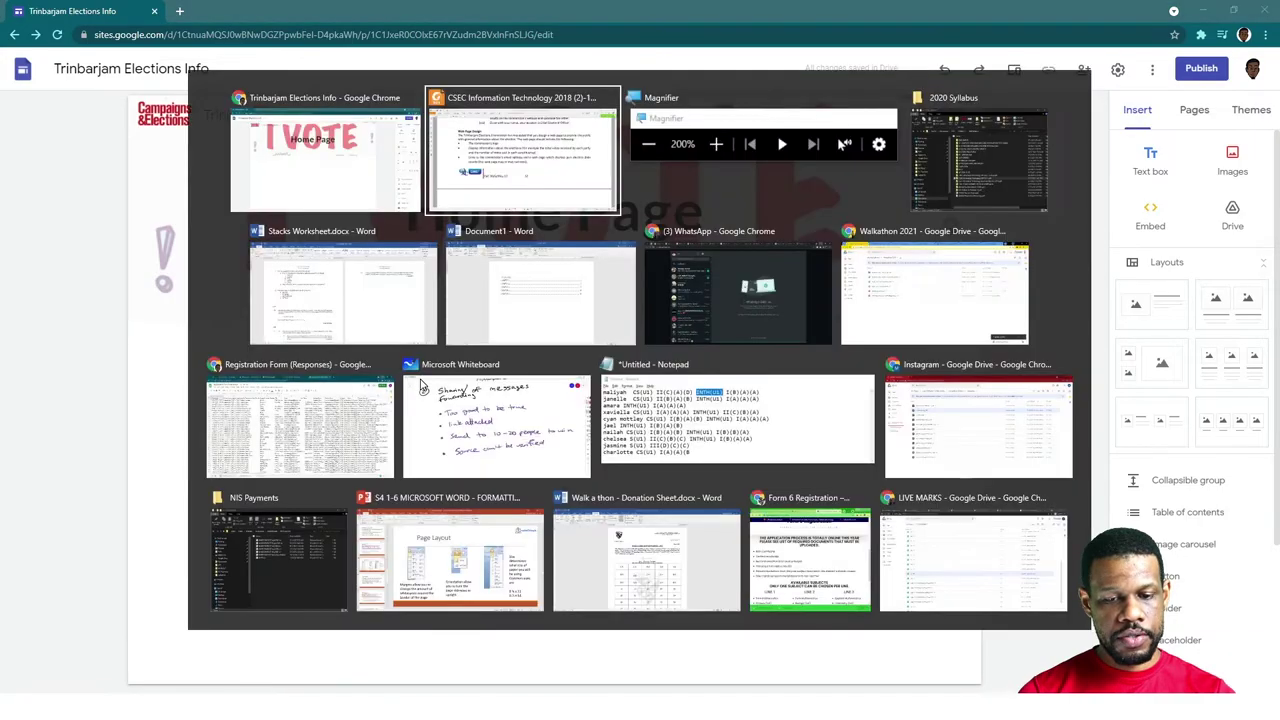
scroll(452, 496, "down", 8)
scroll(452, 496, "up", 4)
scroll(452, 496, "up", 5)
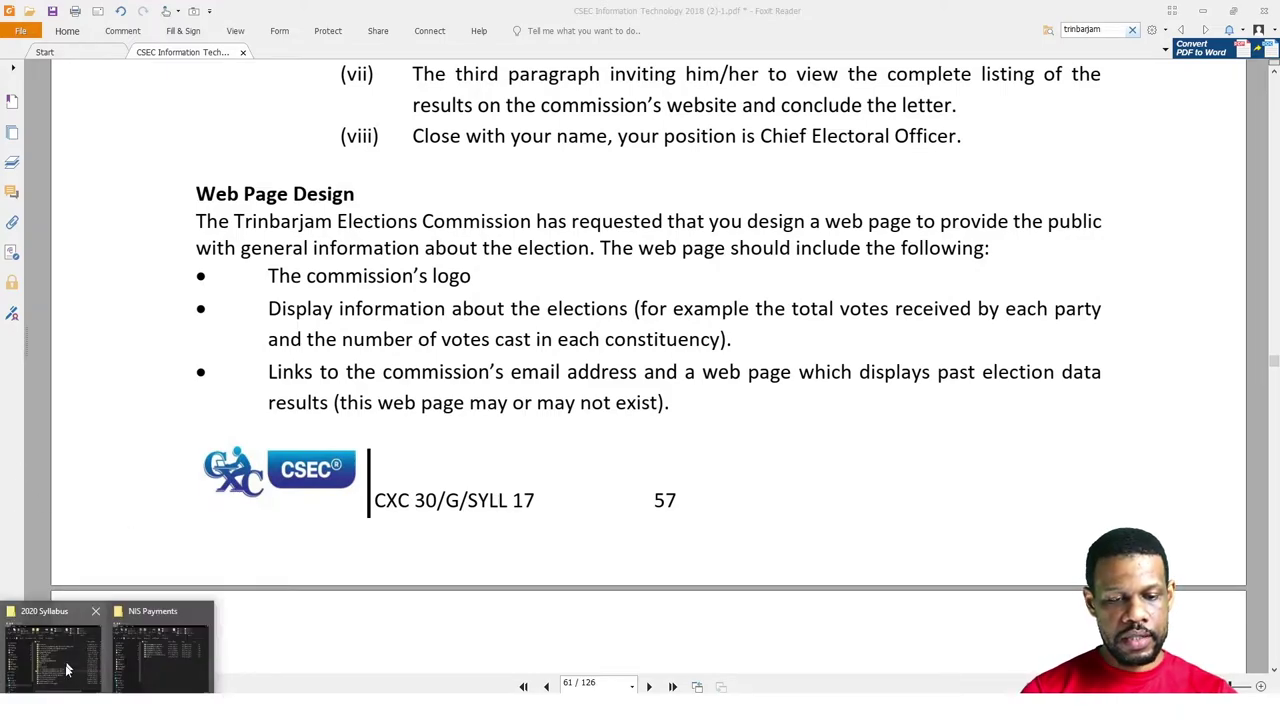
Step: Select the whole Elections Data table in the Word Mail Merge Template, then return to Google Sites
left_click(69, 674)
scroll(339, 340, "down", 3)
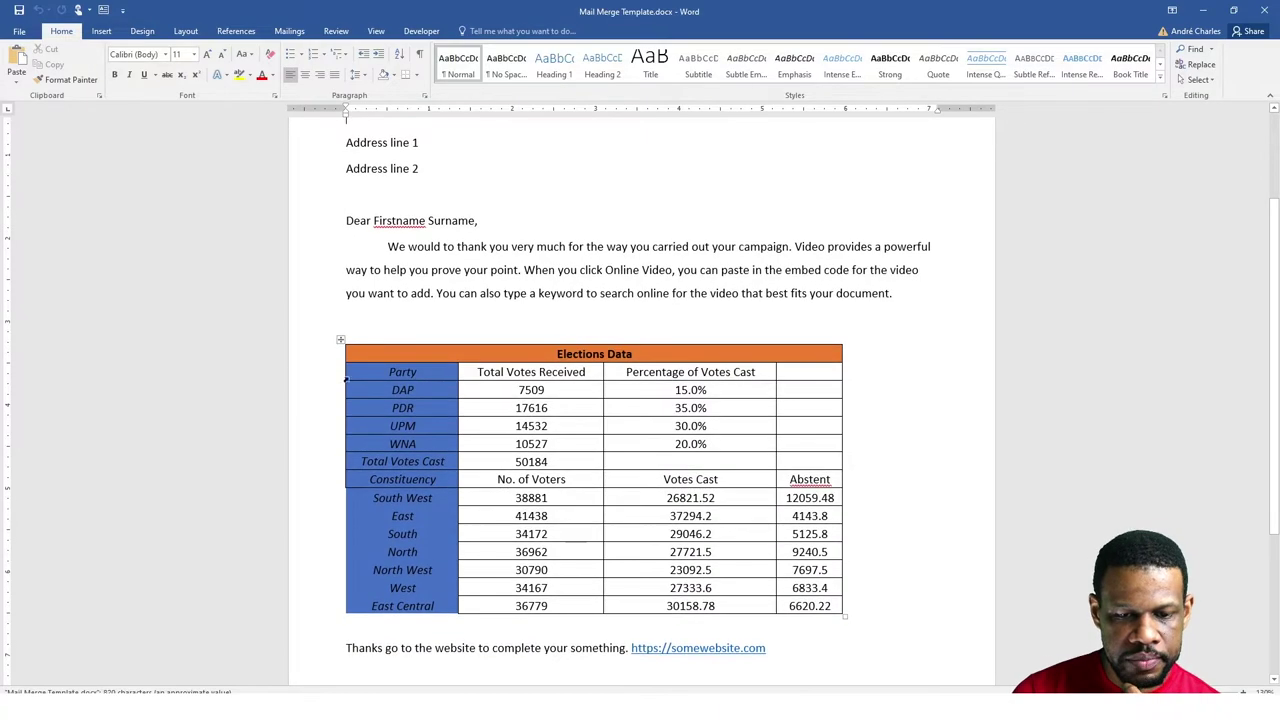
left_click(340, 336)
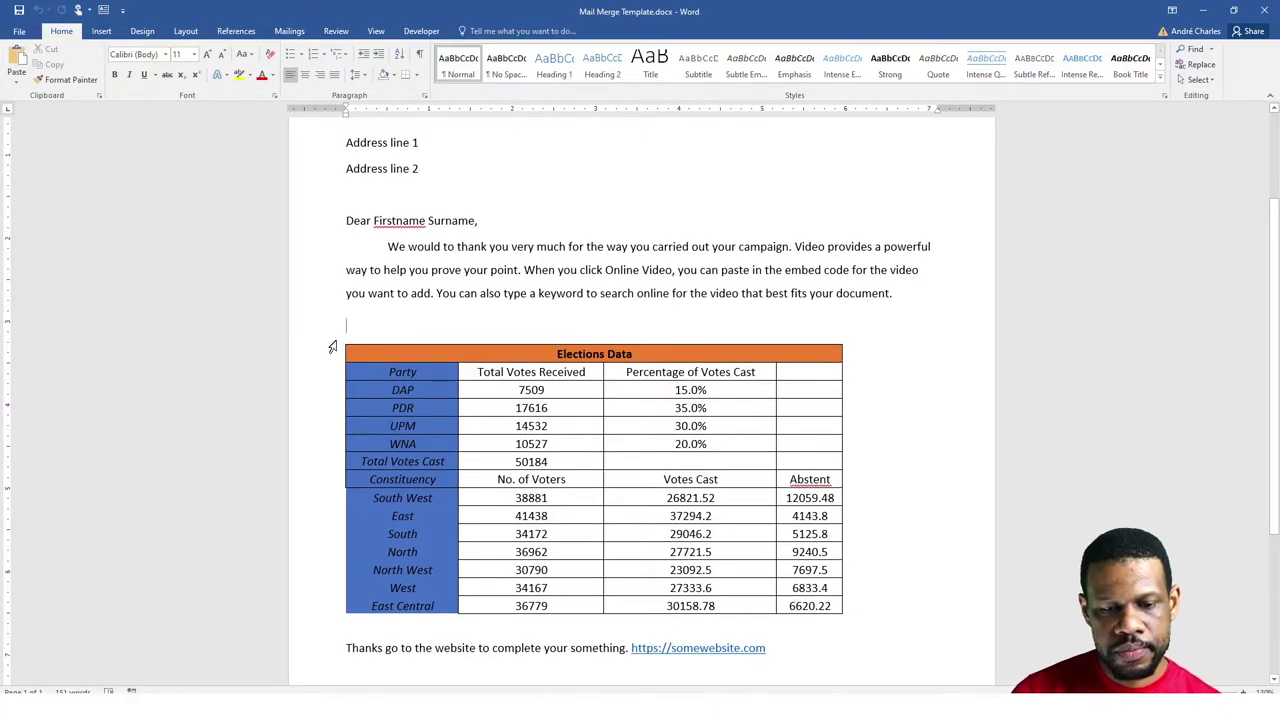
left_click(341, 340)
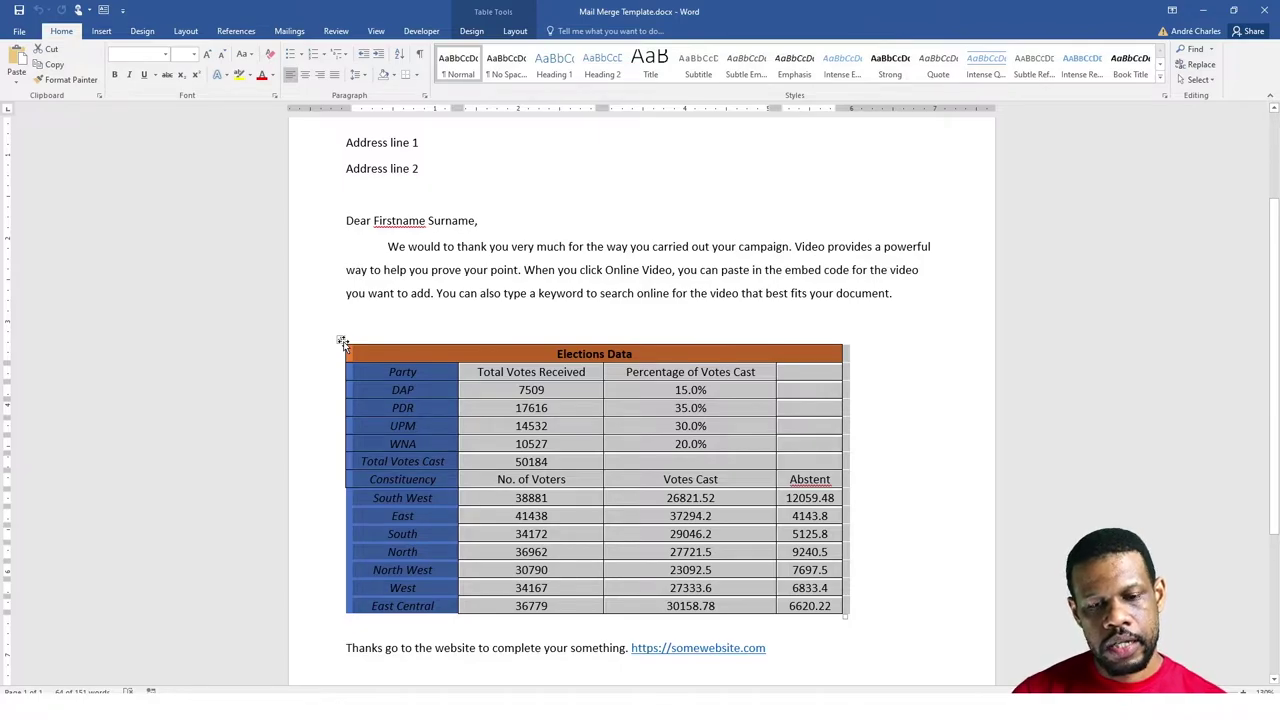
key("alt+Tab")
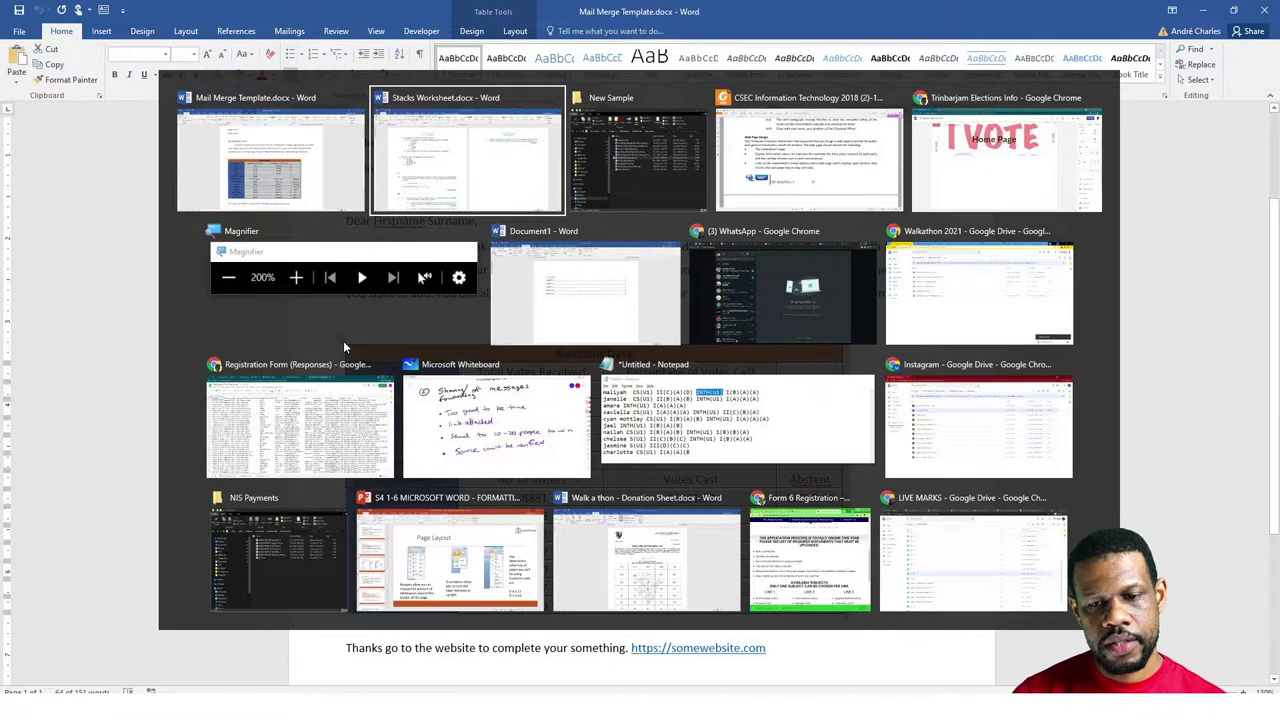
key("alt+Tab")
key("alt+Tab")
key("alt+Tab")
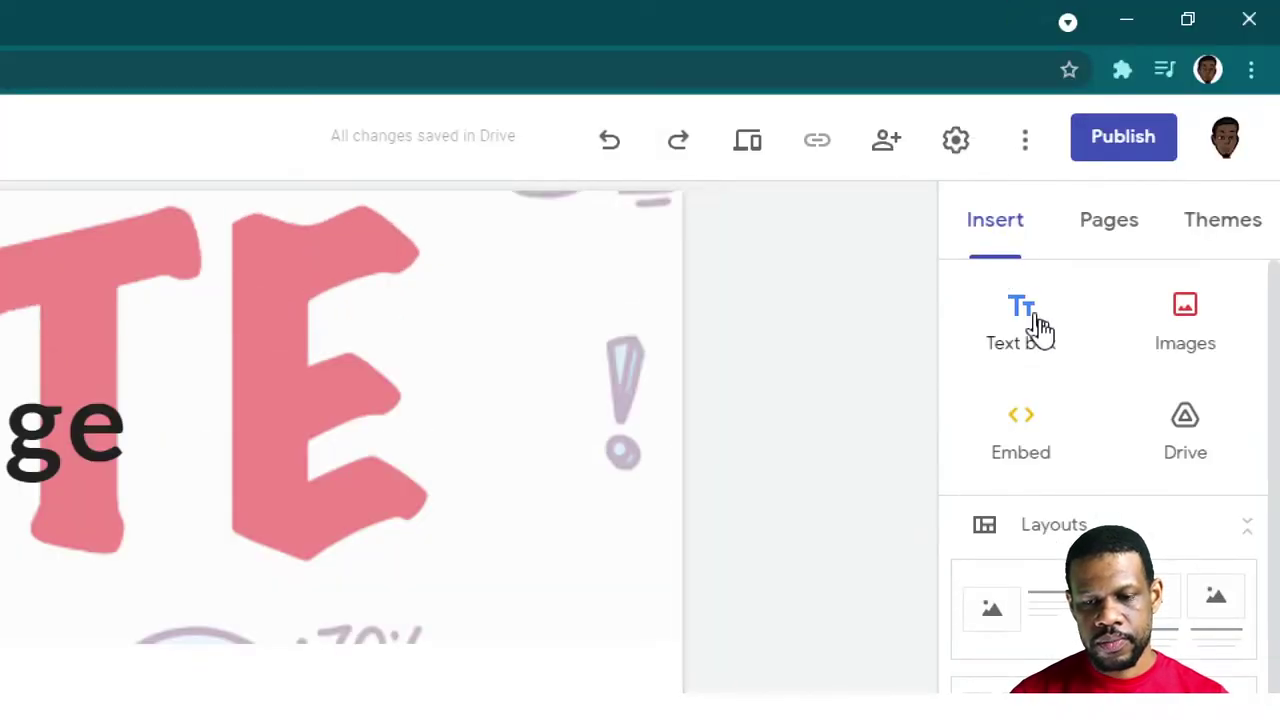
Step: Insert an empty text box below the I VOTE banner, try a paste, then return to Word
left_click(1027, 338)
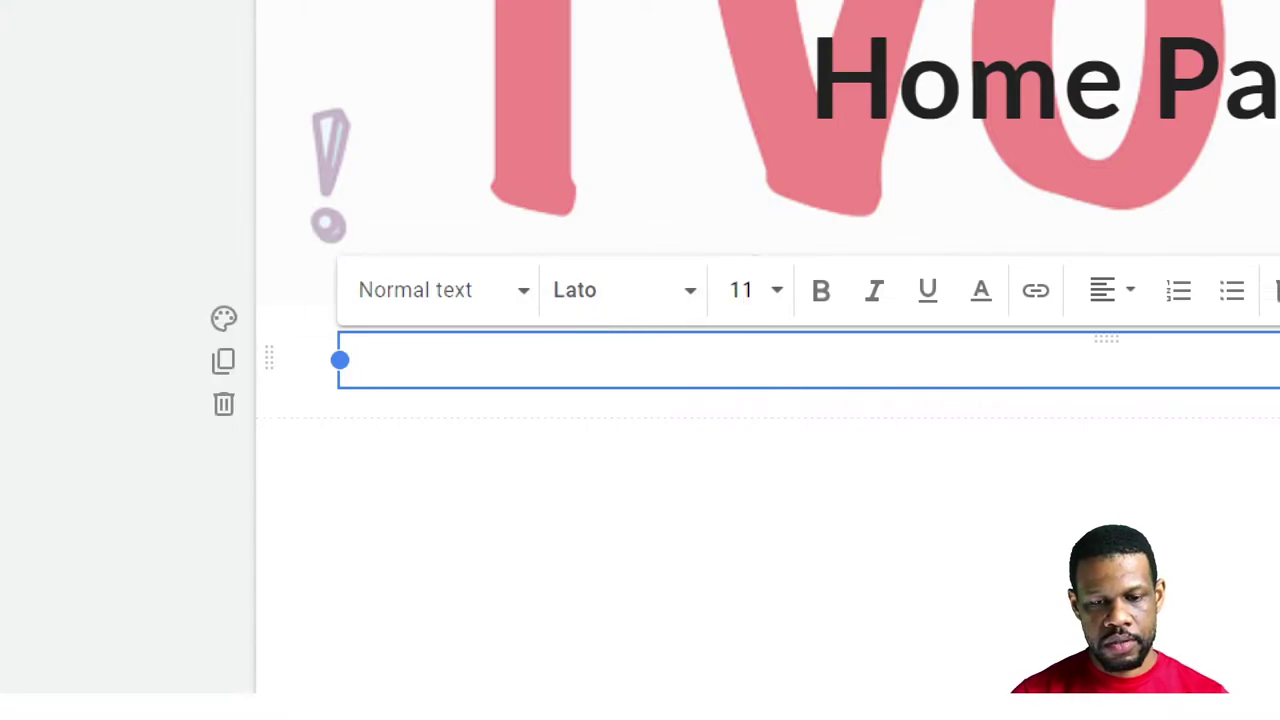
key("ctrl+v")
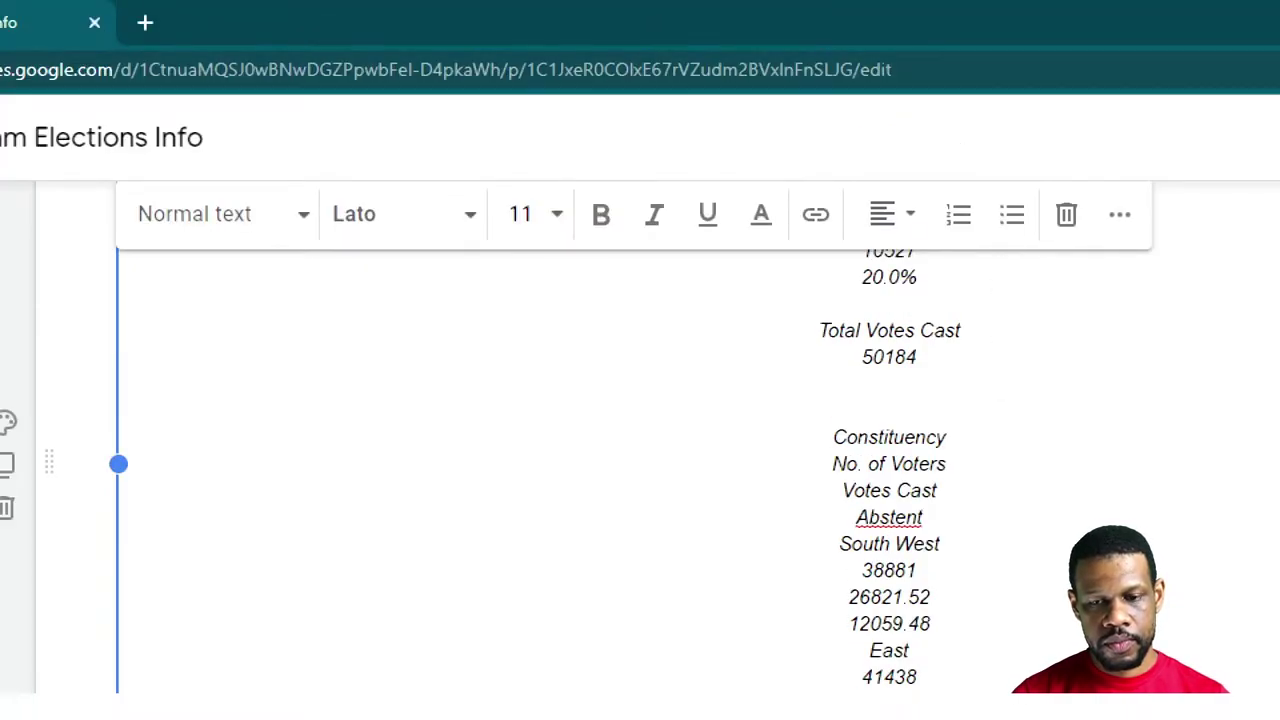
scroll(640, 440, "up", 10)
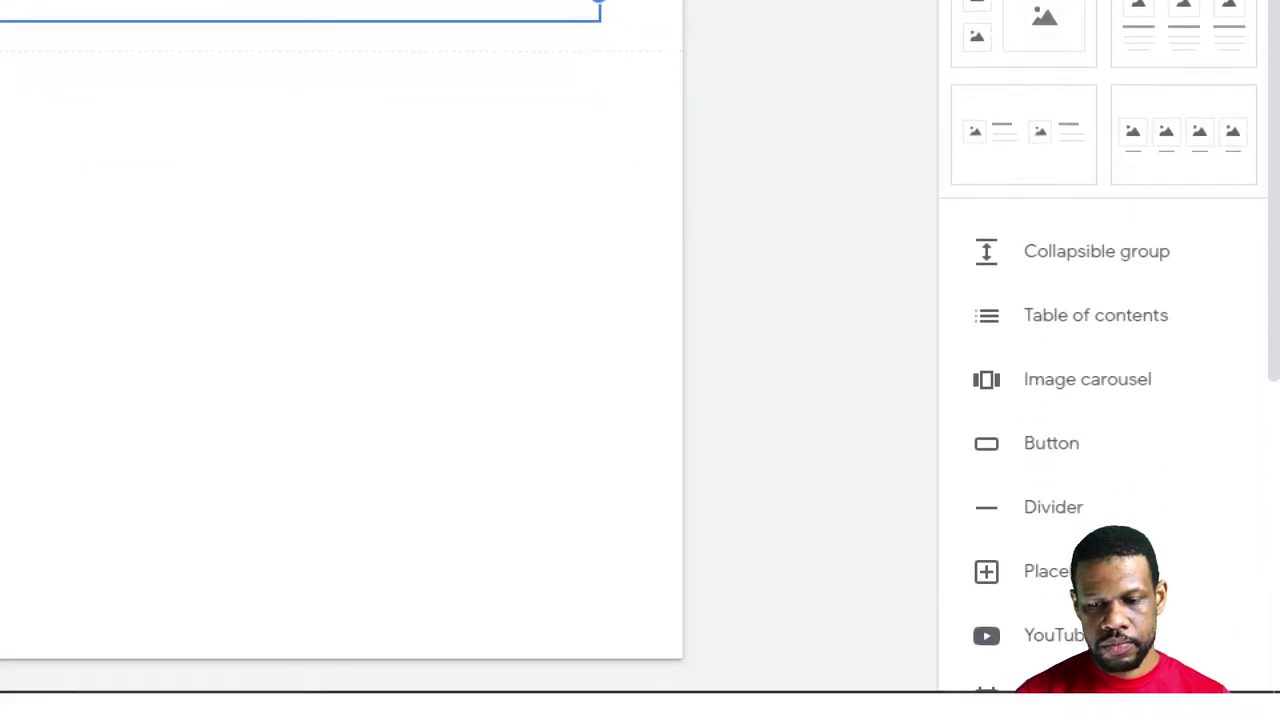
scroll(1063, 538, "down", 4)
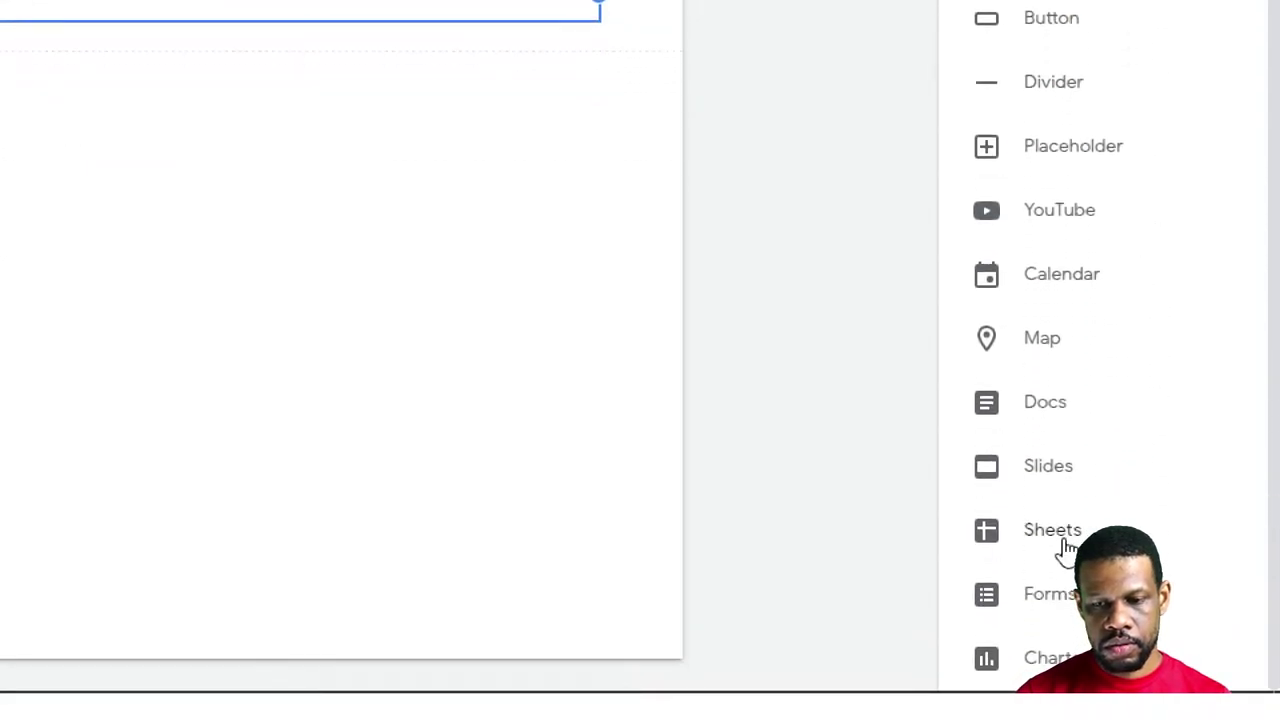
scroll(1068, 548, "up", 3)
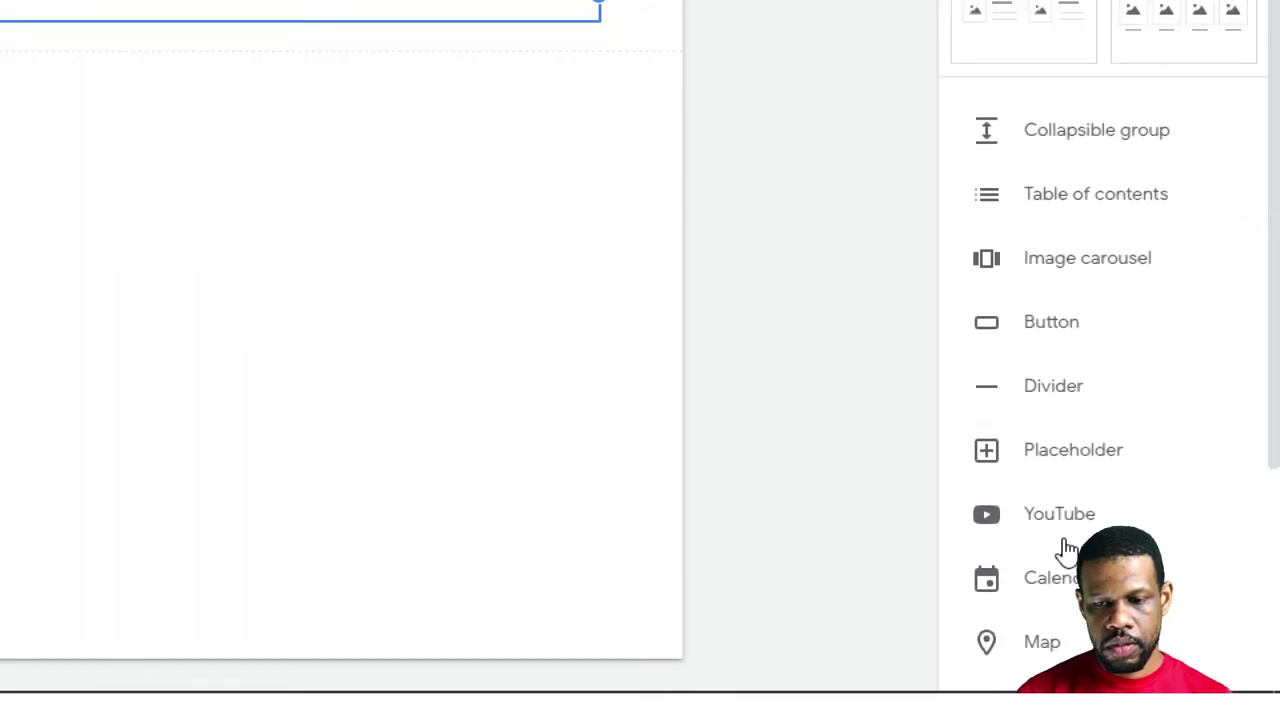
scroll(1066, 548, "up", 1)
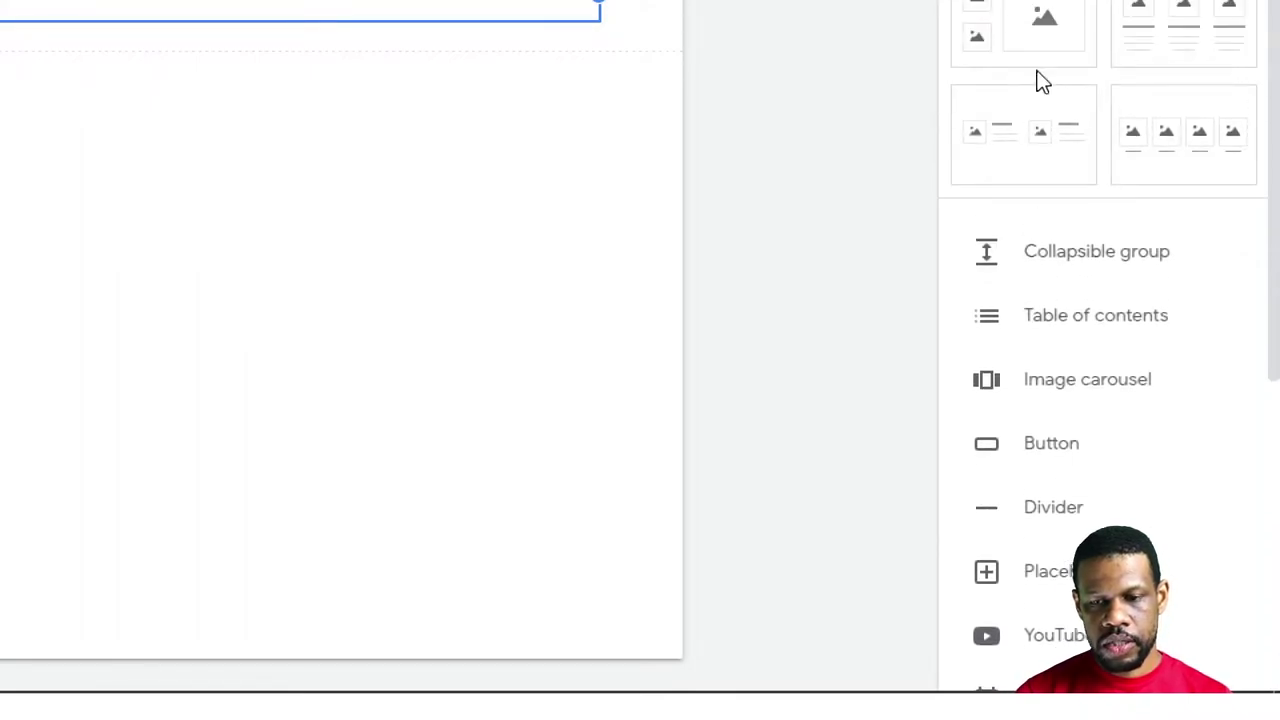
scroll(1112, 336, "down", 4)
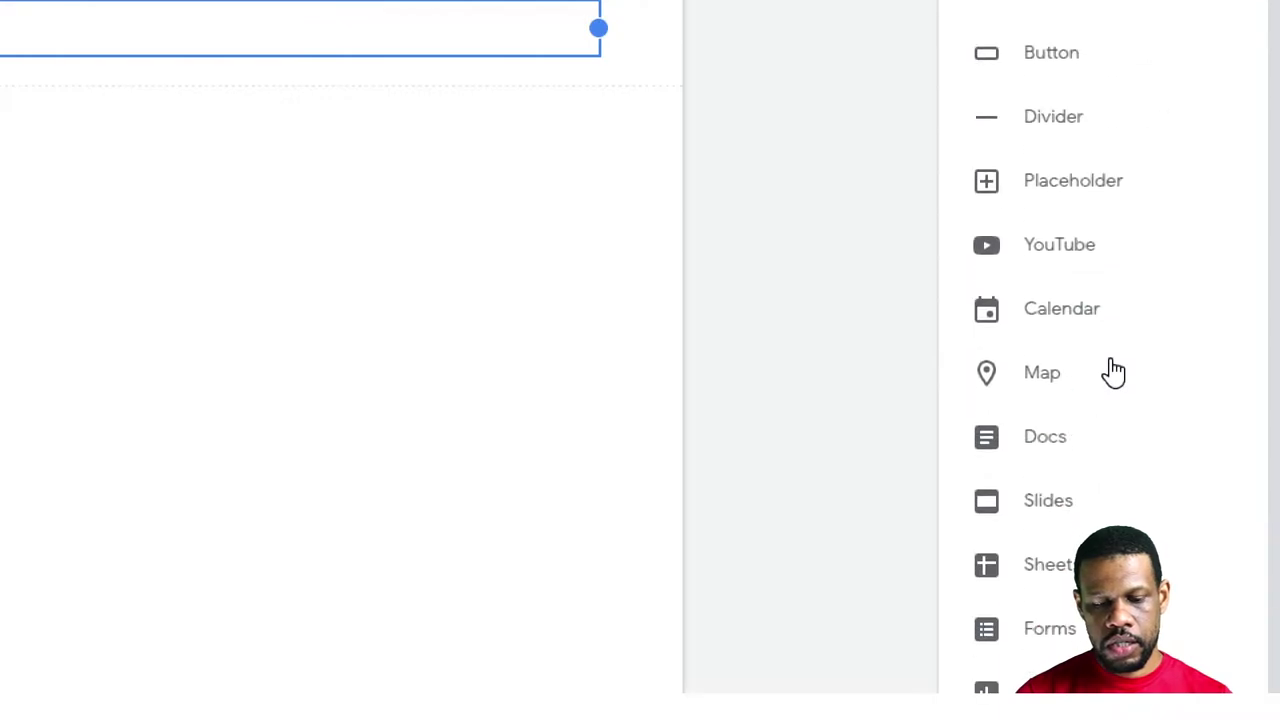
scroll(1112, 370, "up", 4)
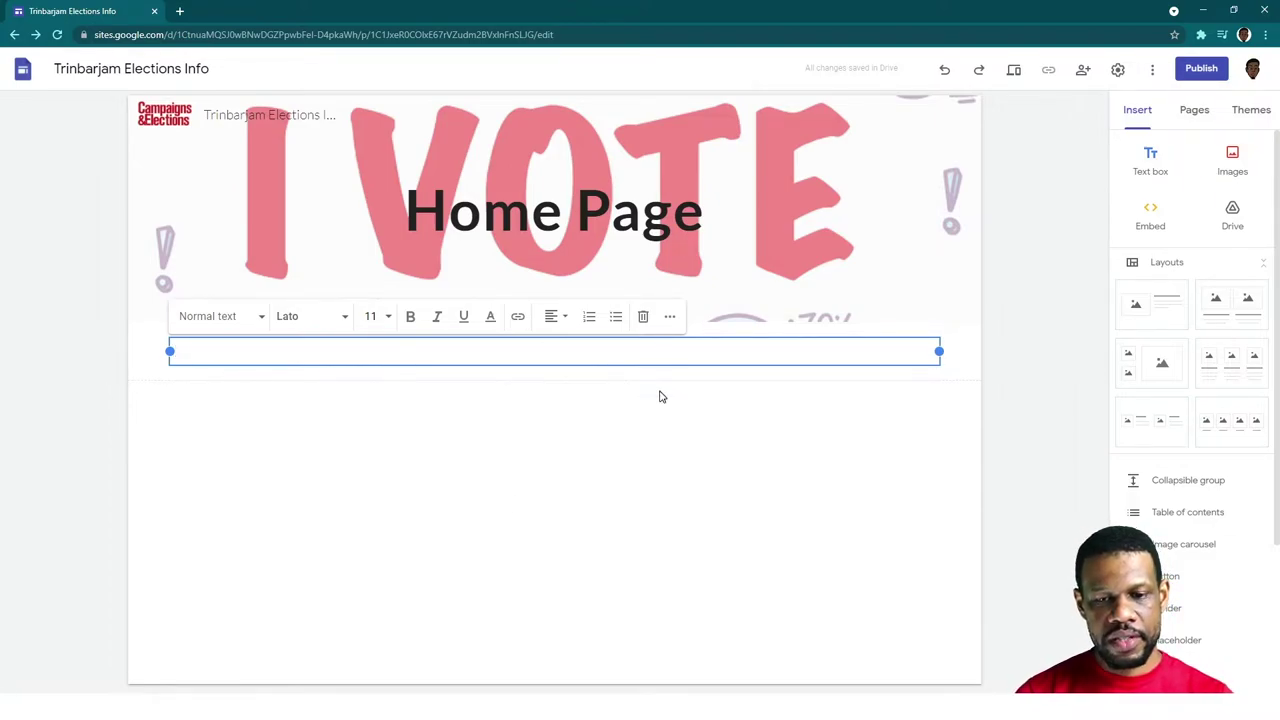
key("alt+Tab")
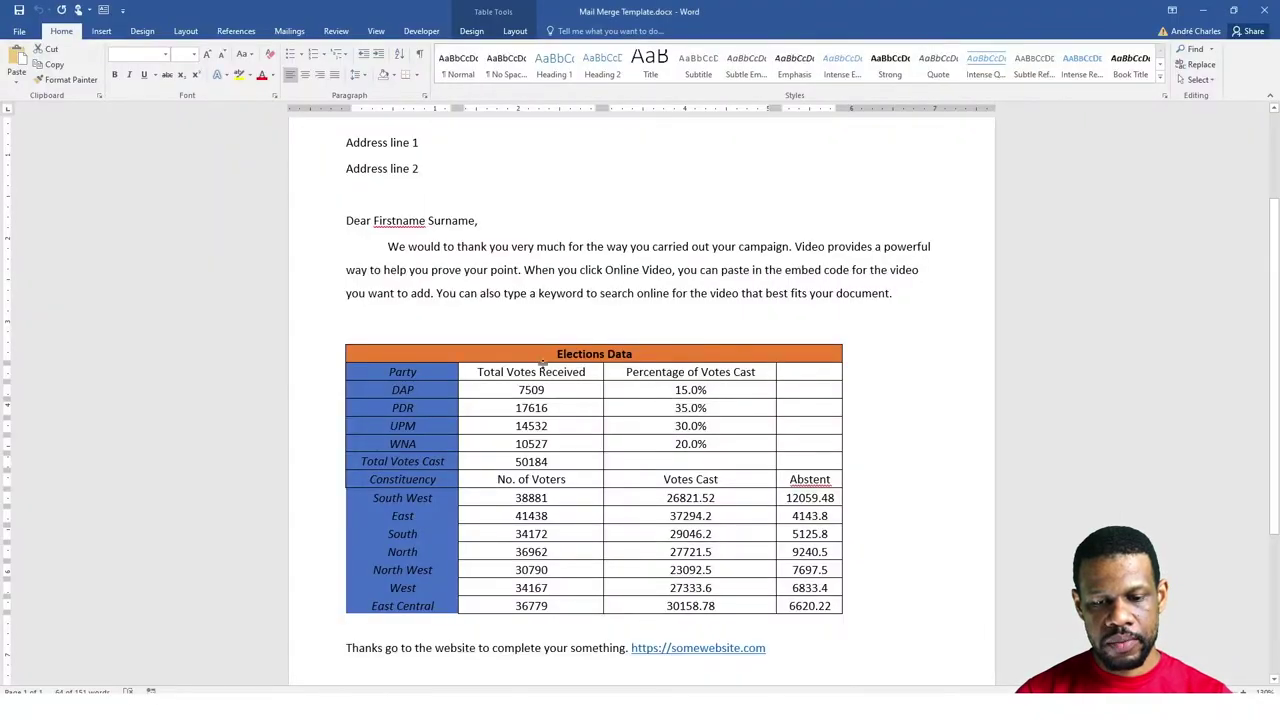
left_click(606, 414)
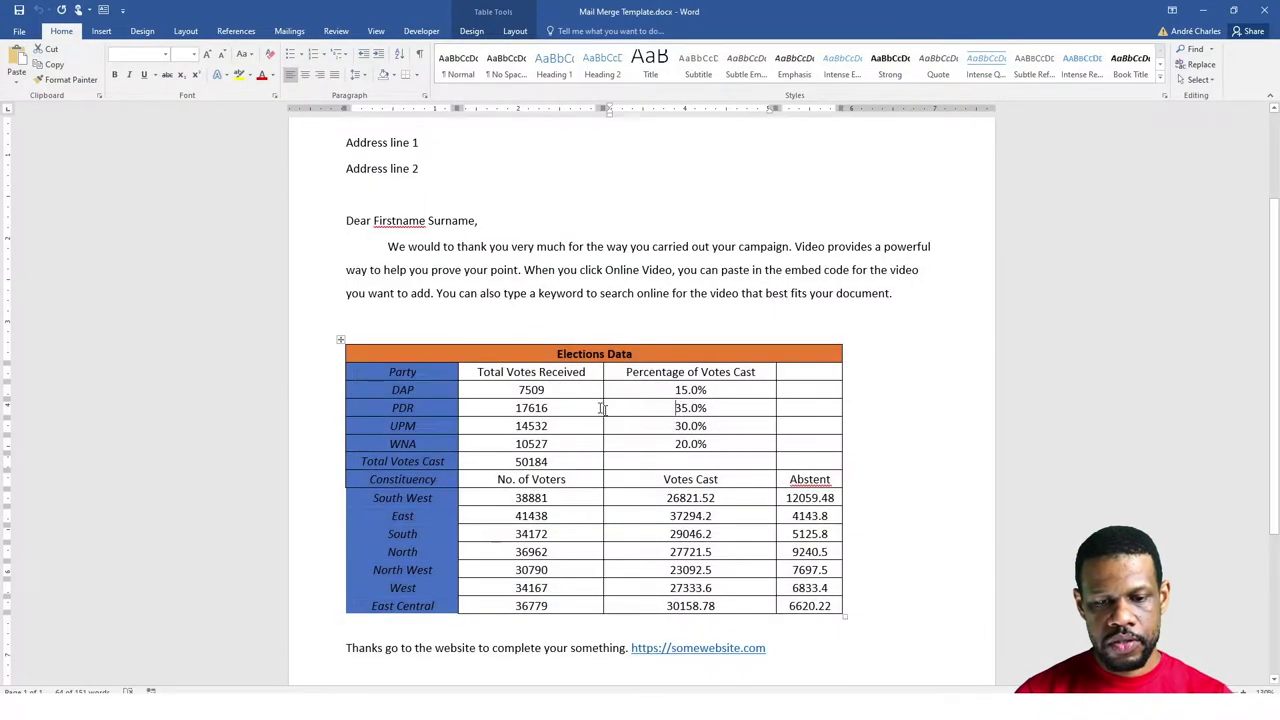
left_click(340, 339)
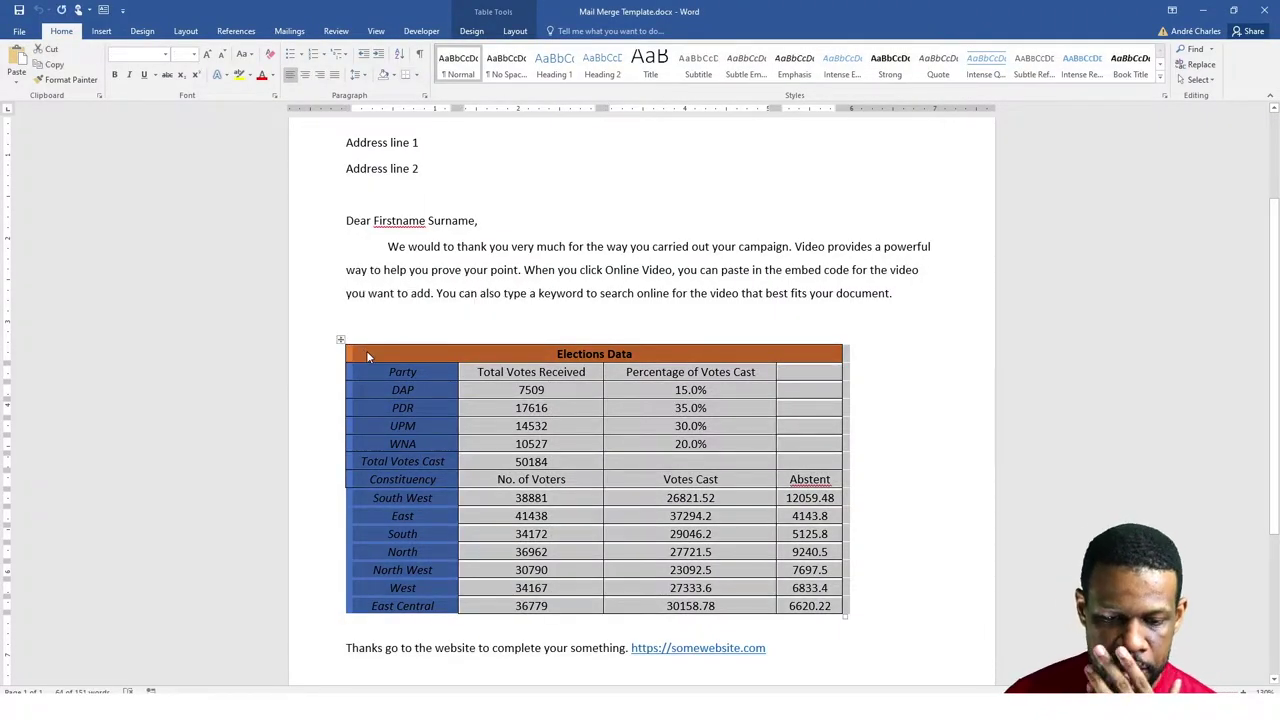
right_click(367, 356)
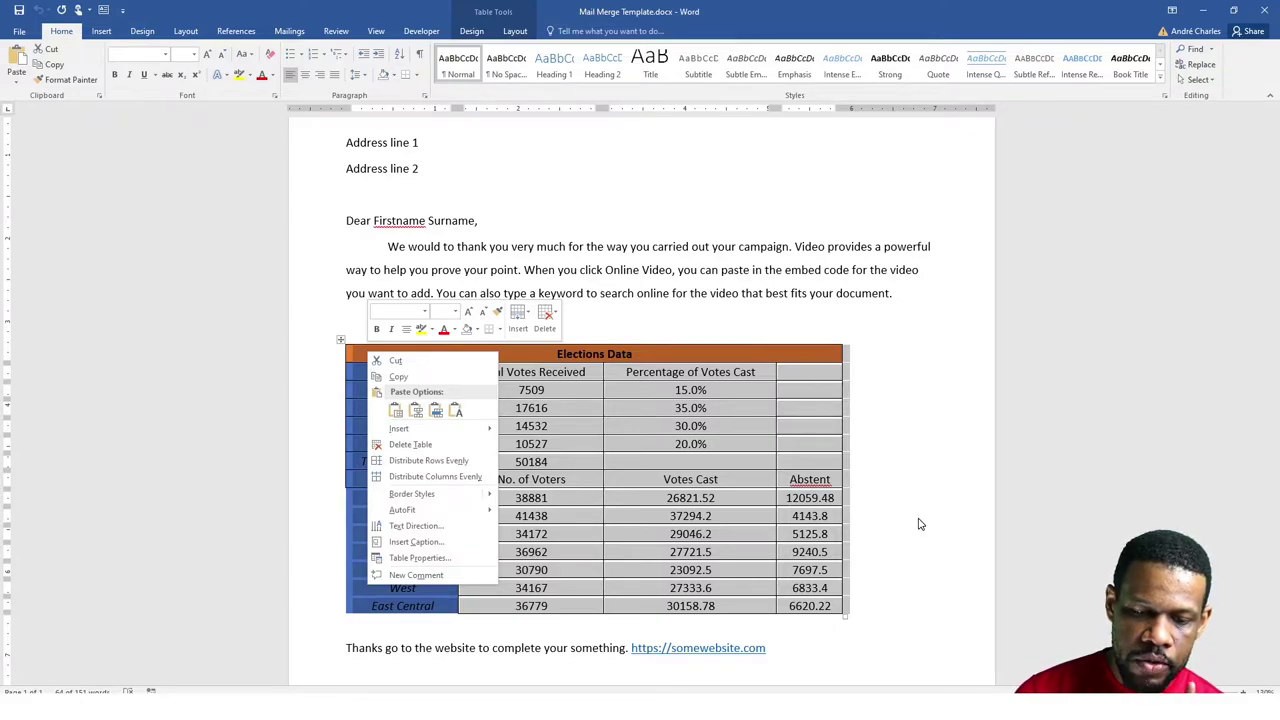
key("Escape")
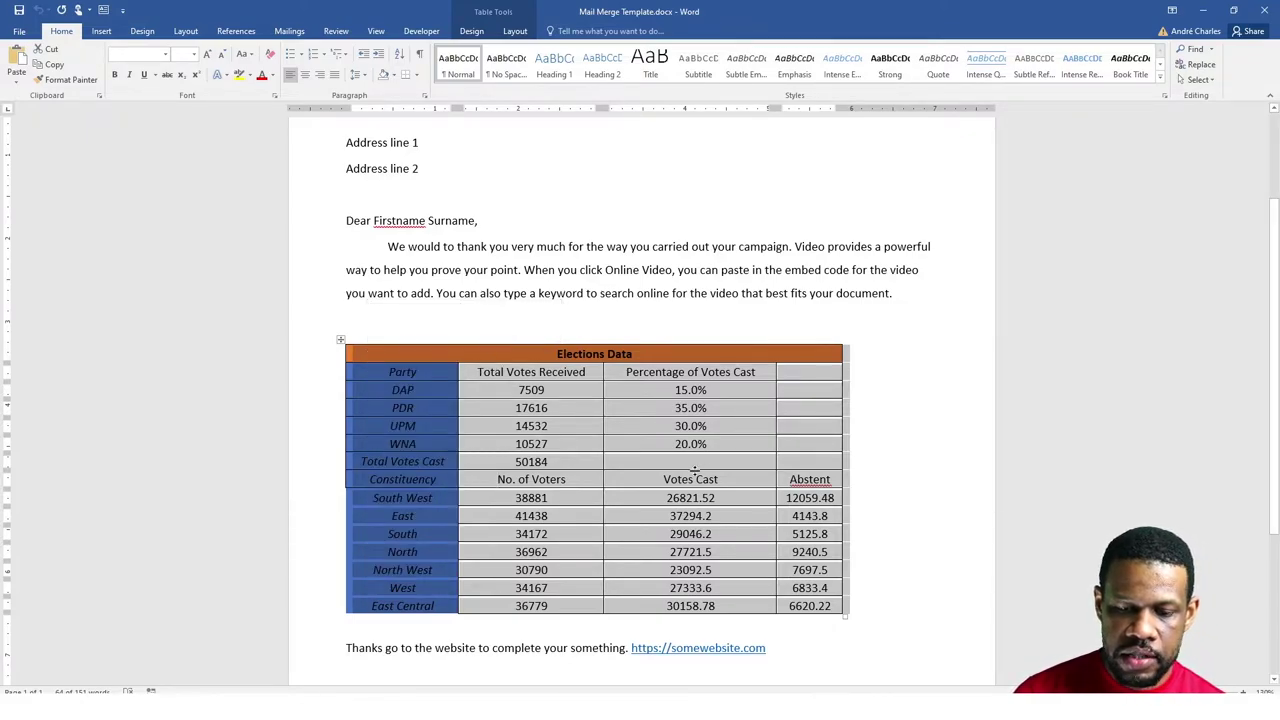
left_click(704, 480)
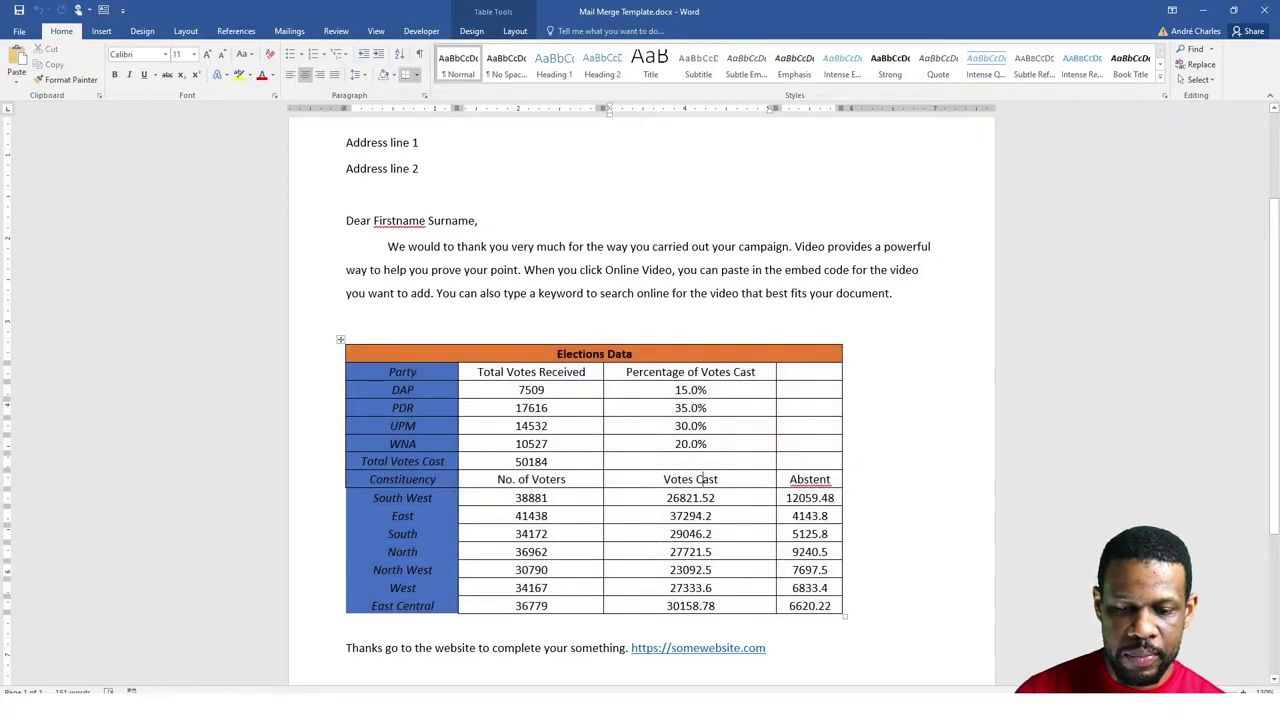
key("alt+Tab")
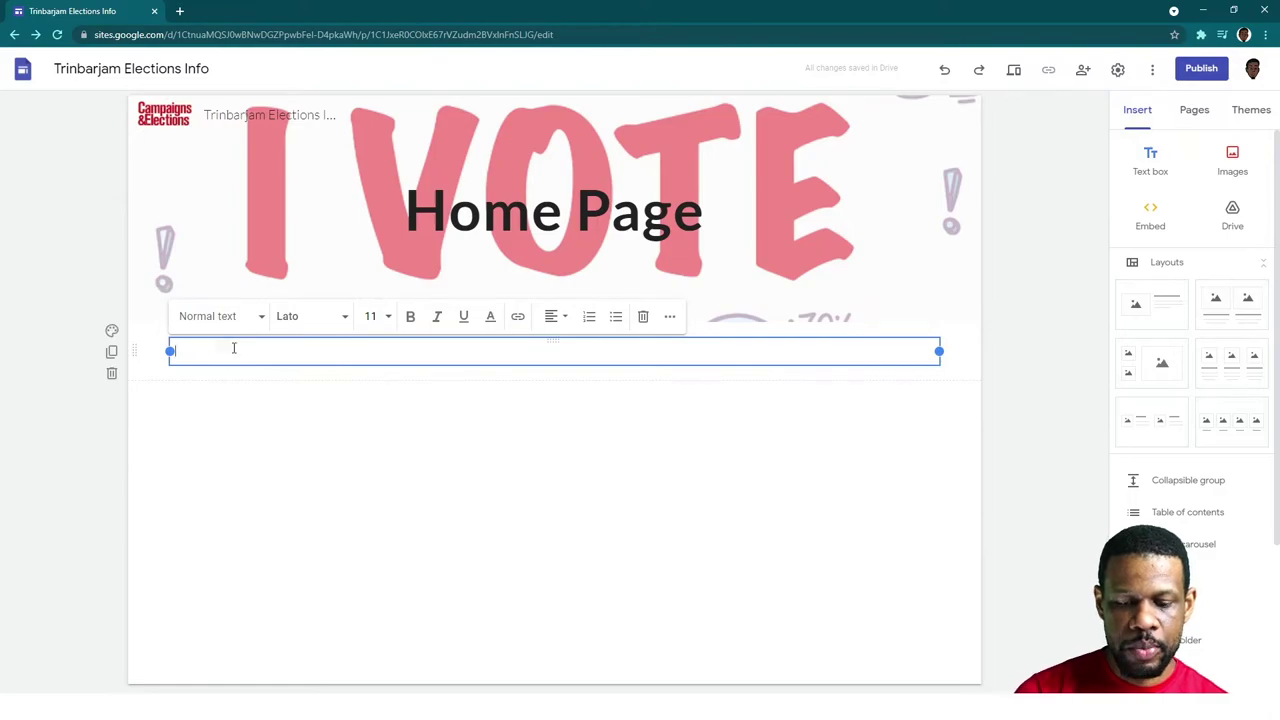
type("Type the information i")
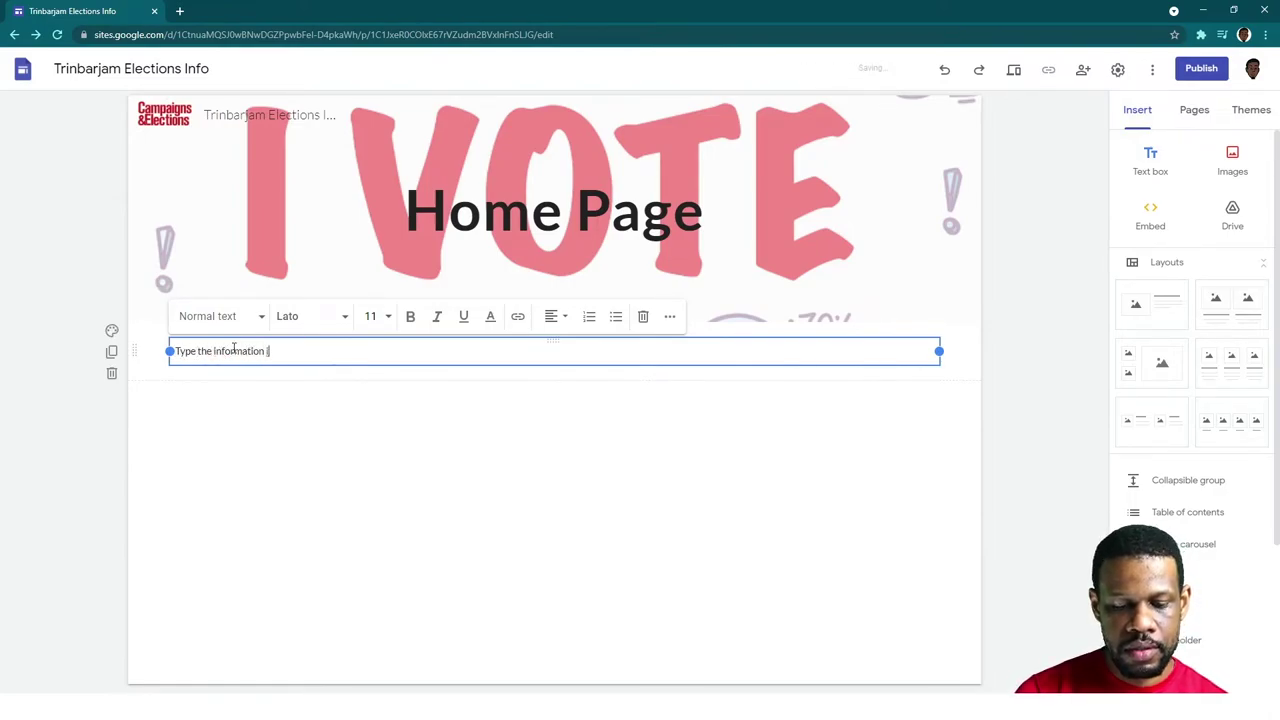
type("n")
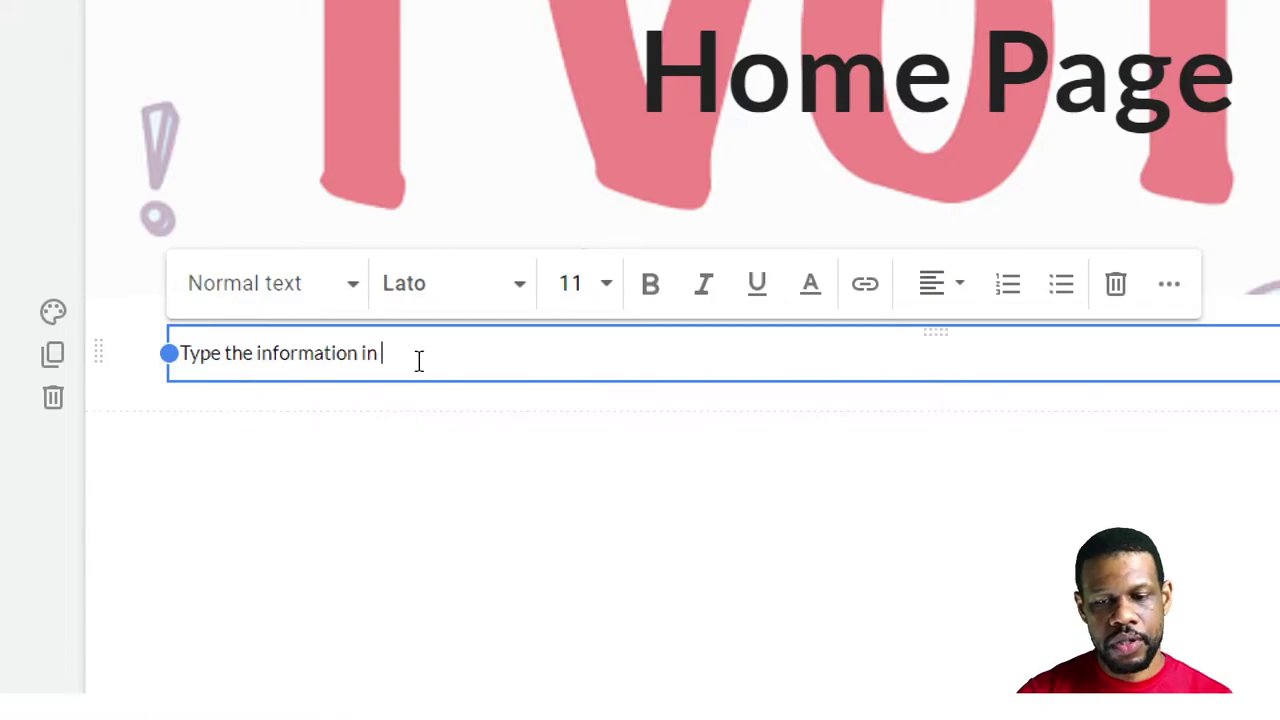
key("BackSpace")
key("BackSpace")
key("BackSpace")
key("BackSpace")
key("BackSpace")
key("BackSpace")
key("BackSpace")
key("BackSpace")
key("BackSpace")
key("BackSpace")
key("BackSpace")
key("BackSpace")
key("BackSpace")
key("BackSpace")
key("BackSpace")
key("BackSpace")
key("BackSpace")
key("BackSpace")
key("BackSpace")
key("BackSpace")
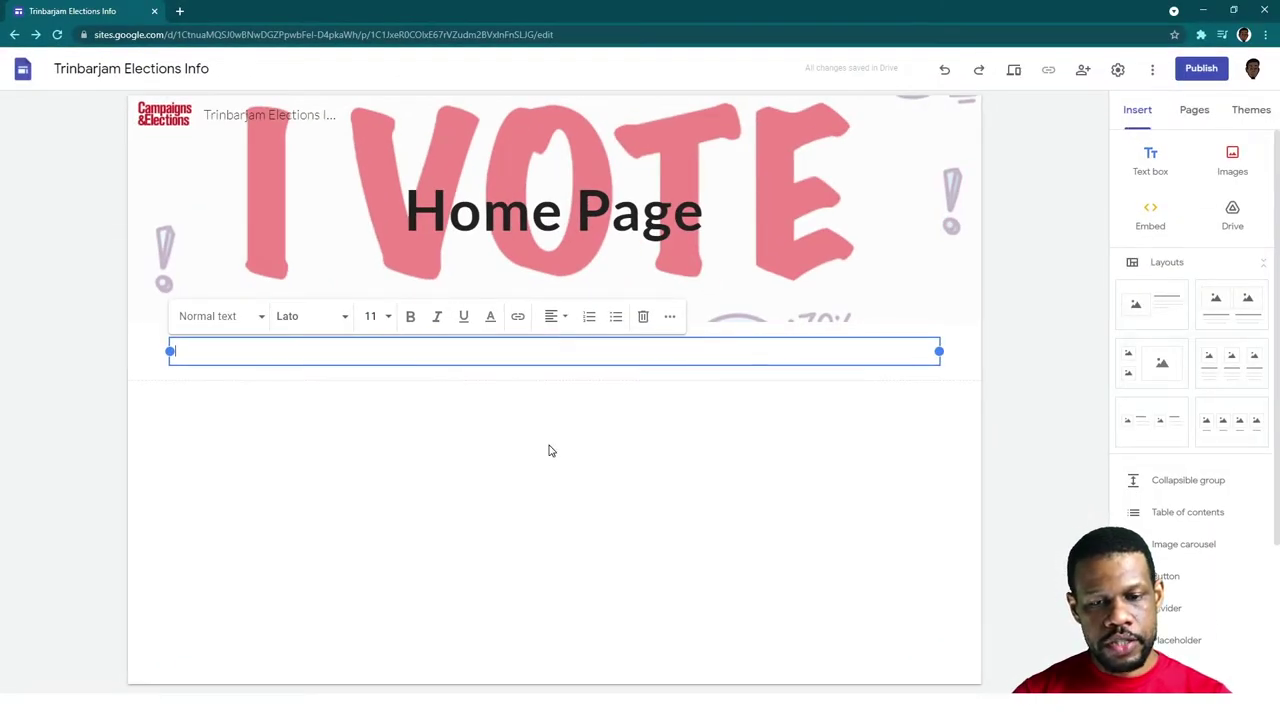
Step: Back in the Word letter, click into the Elections Data table and start a Win+Shift+S screen snip
key("alt+Tab")
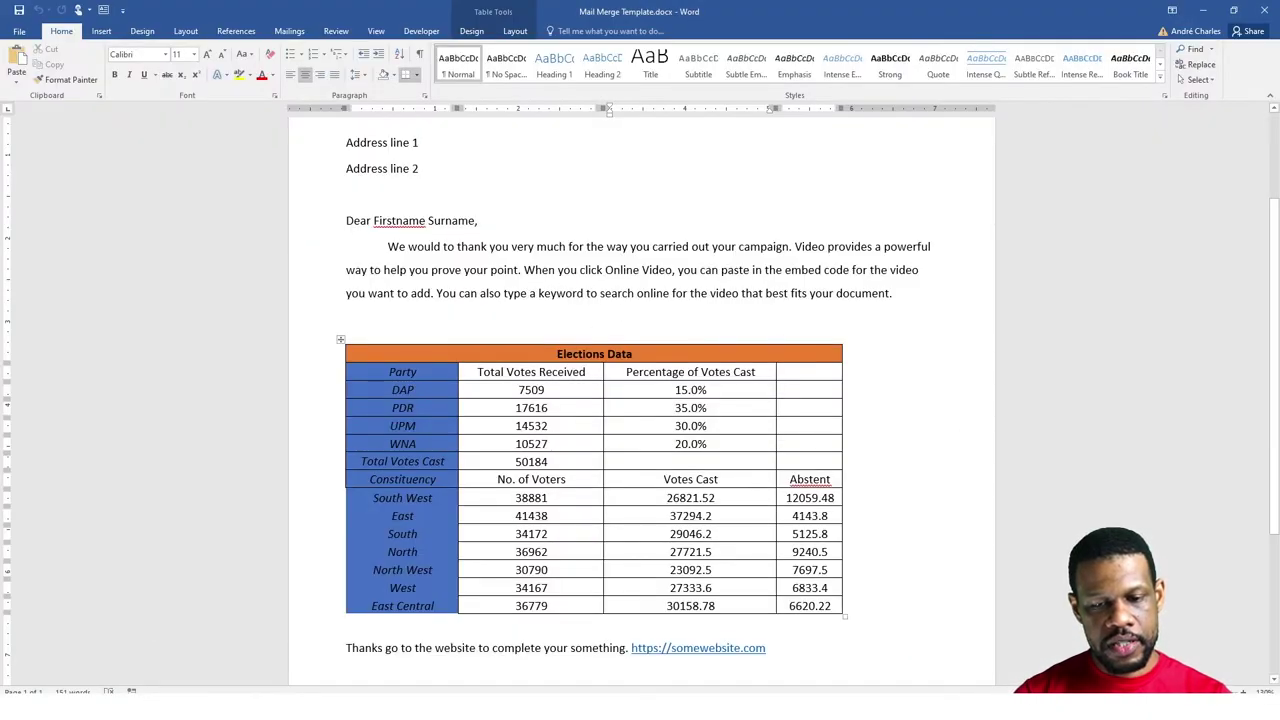
left_click(924, 467)
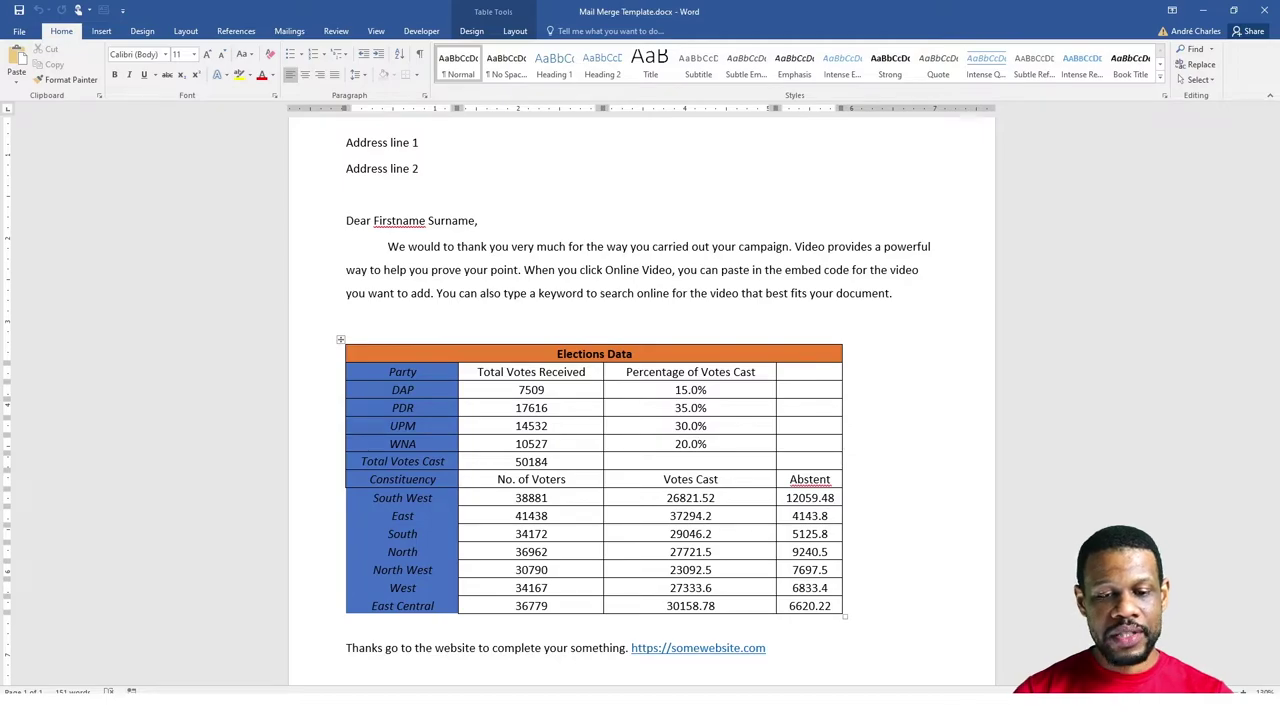
key("super+shift+s")
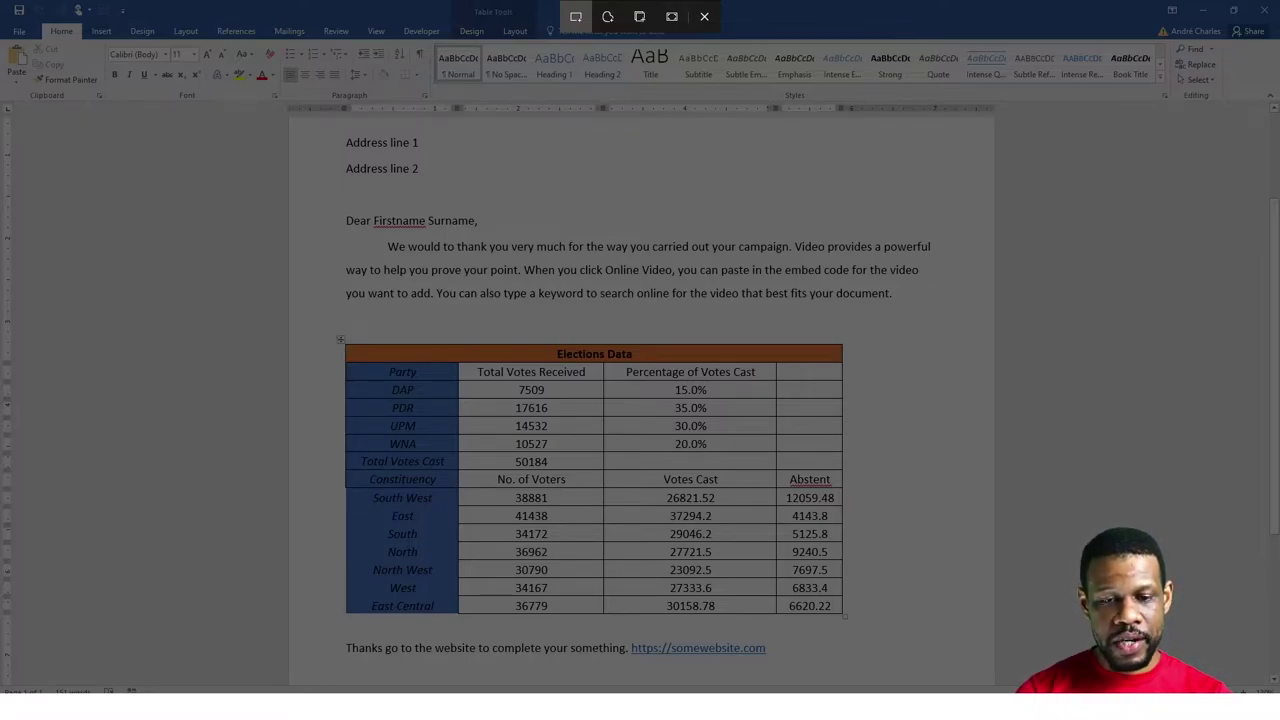
Step: Capture the Elections Data table region and bring the Snip & Sketch window forward
left_click_drag(340, 340, 844, 614)
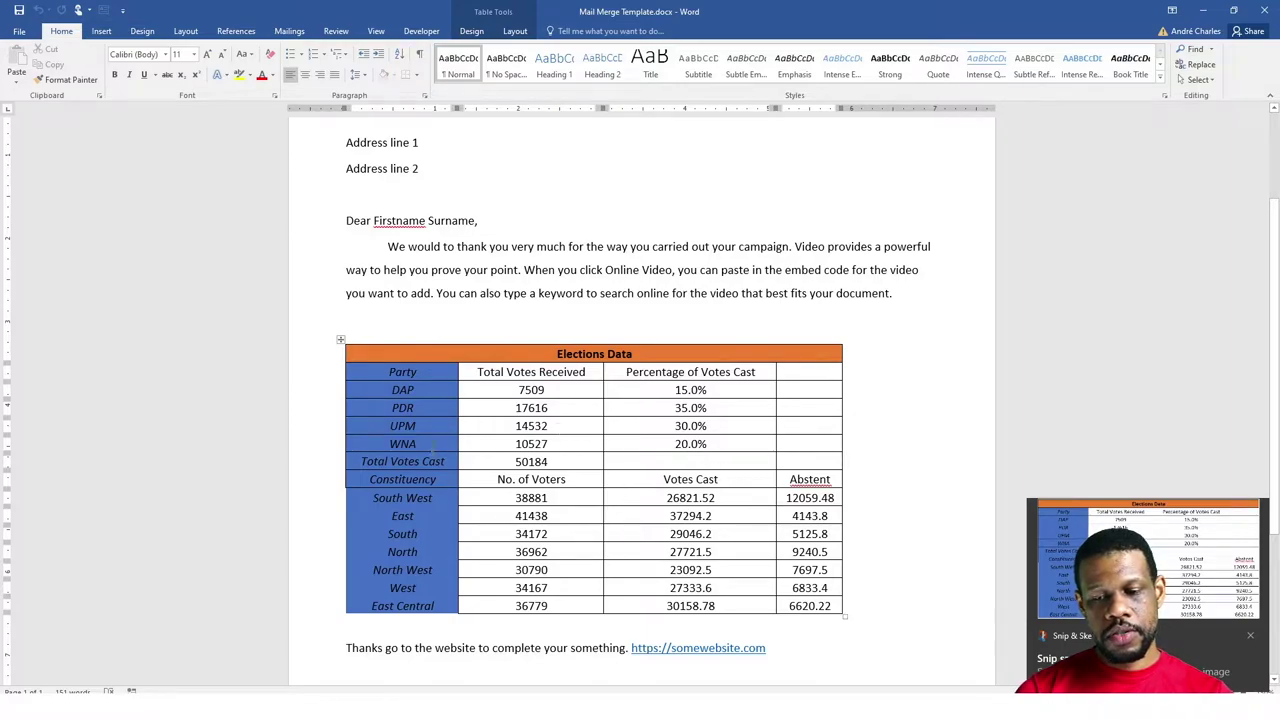
left_click(1171, 575)
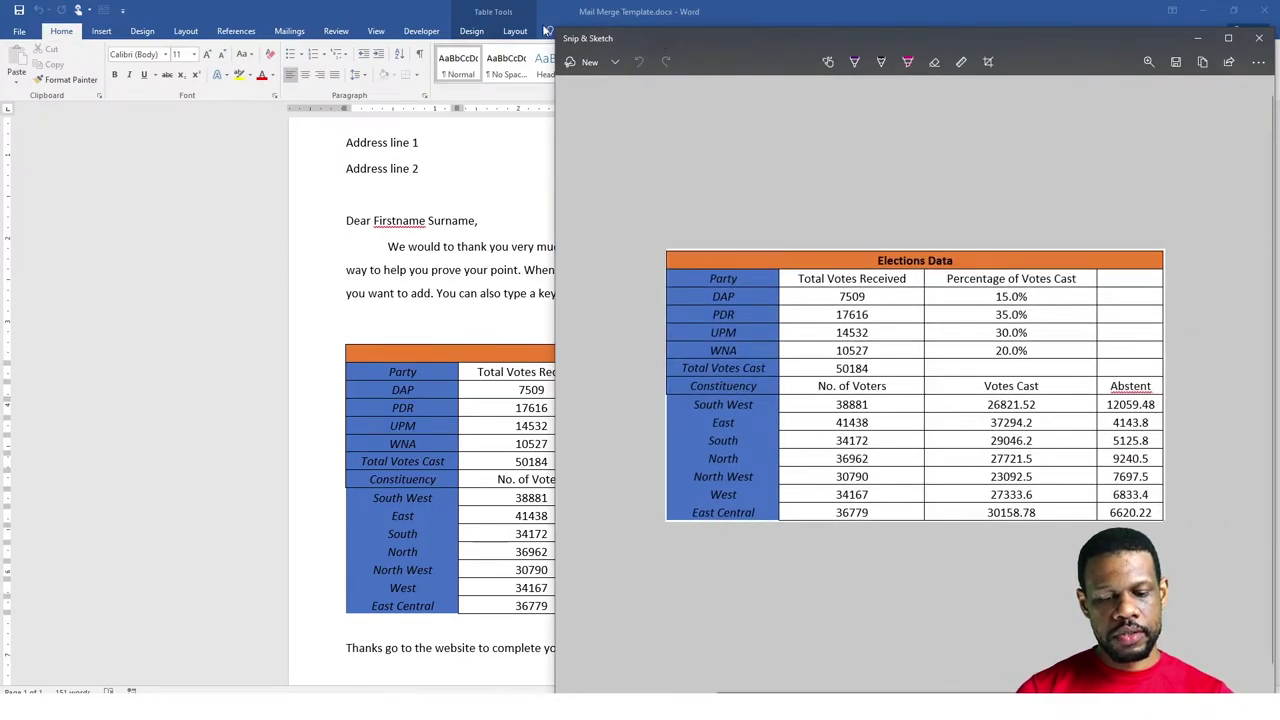
key("super")
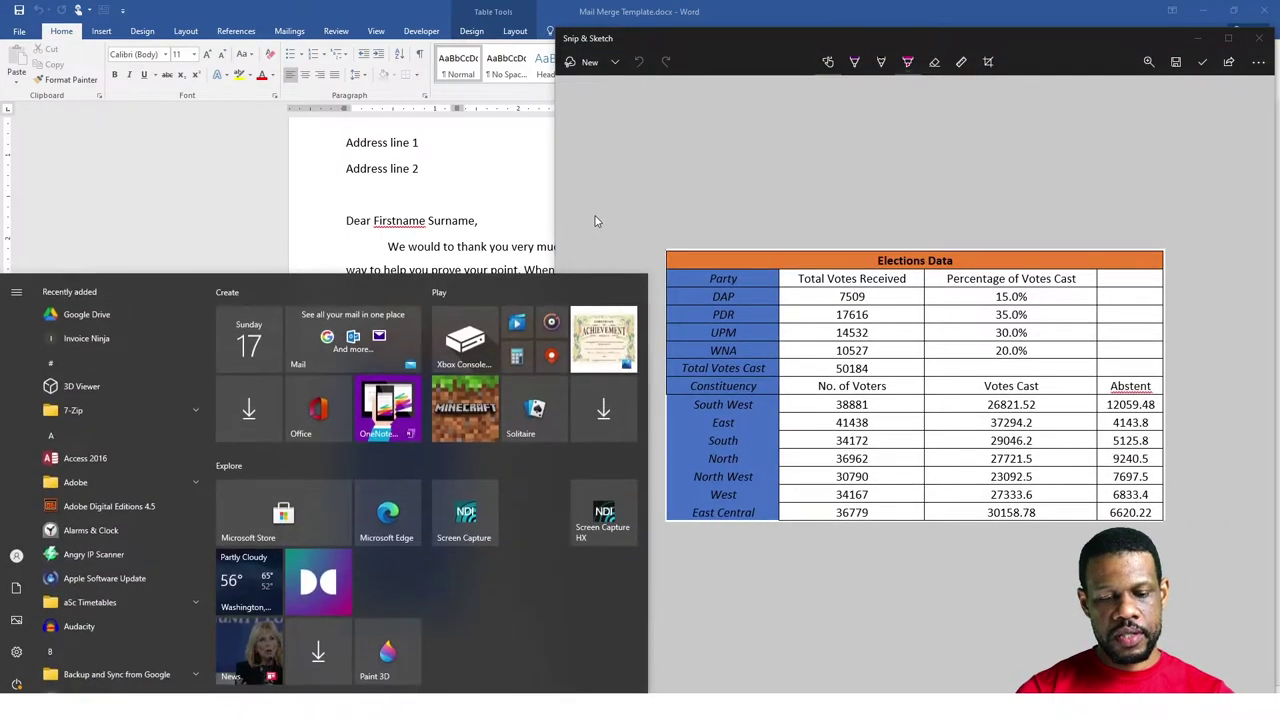
type("snip")
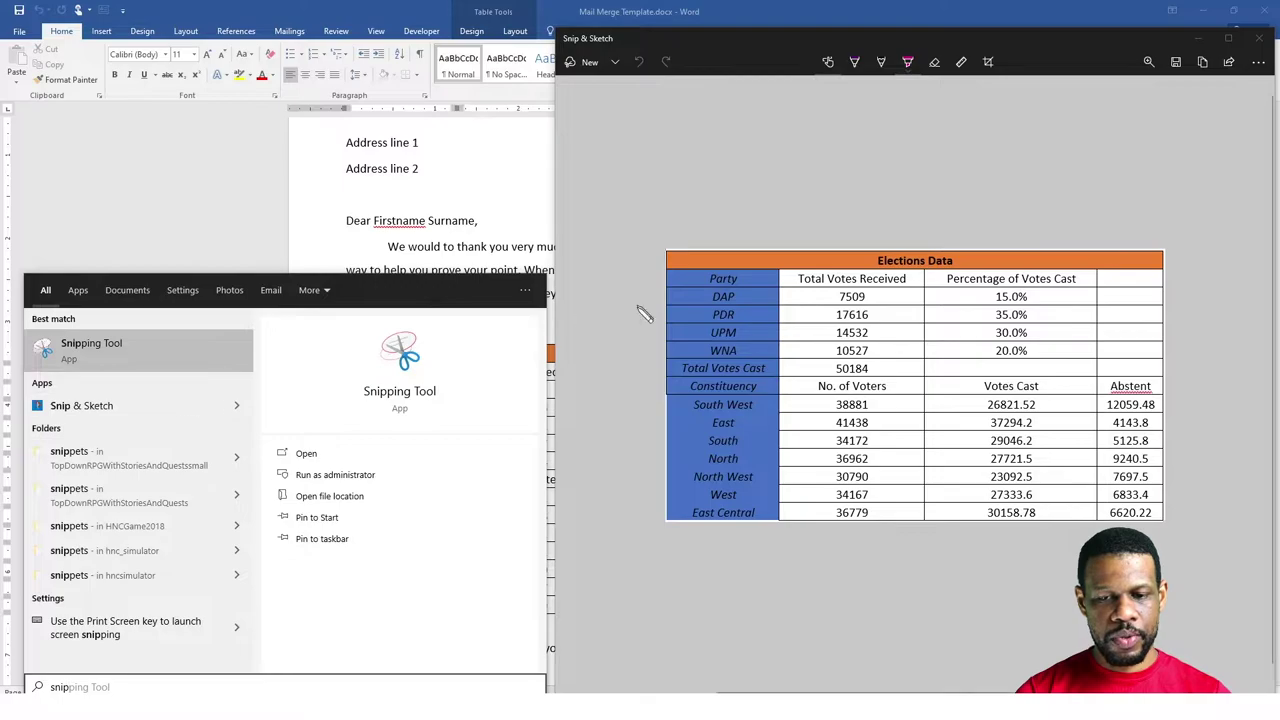
left_click(750, 166)
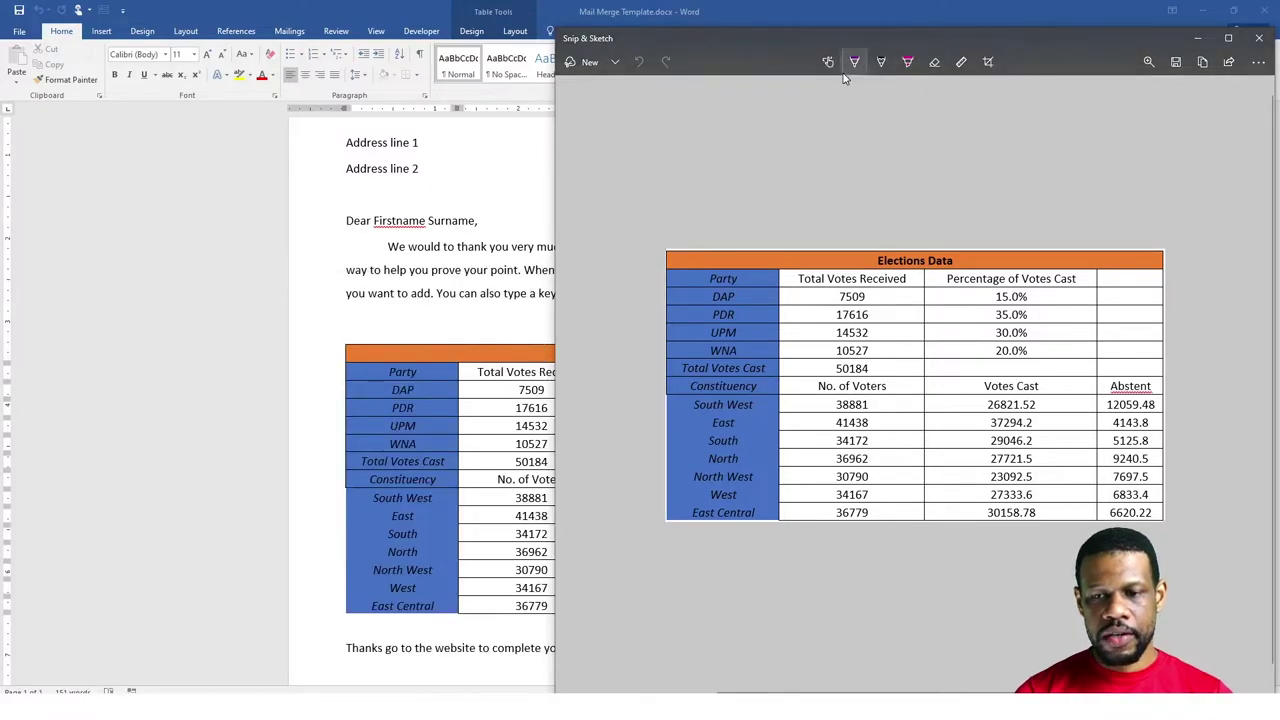
Step: Save the snip to the Desktop as a PNG named 'elections'
left_click(1177, 62)
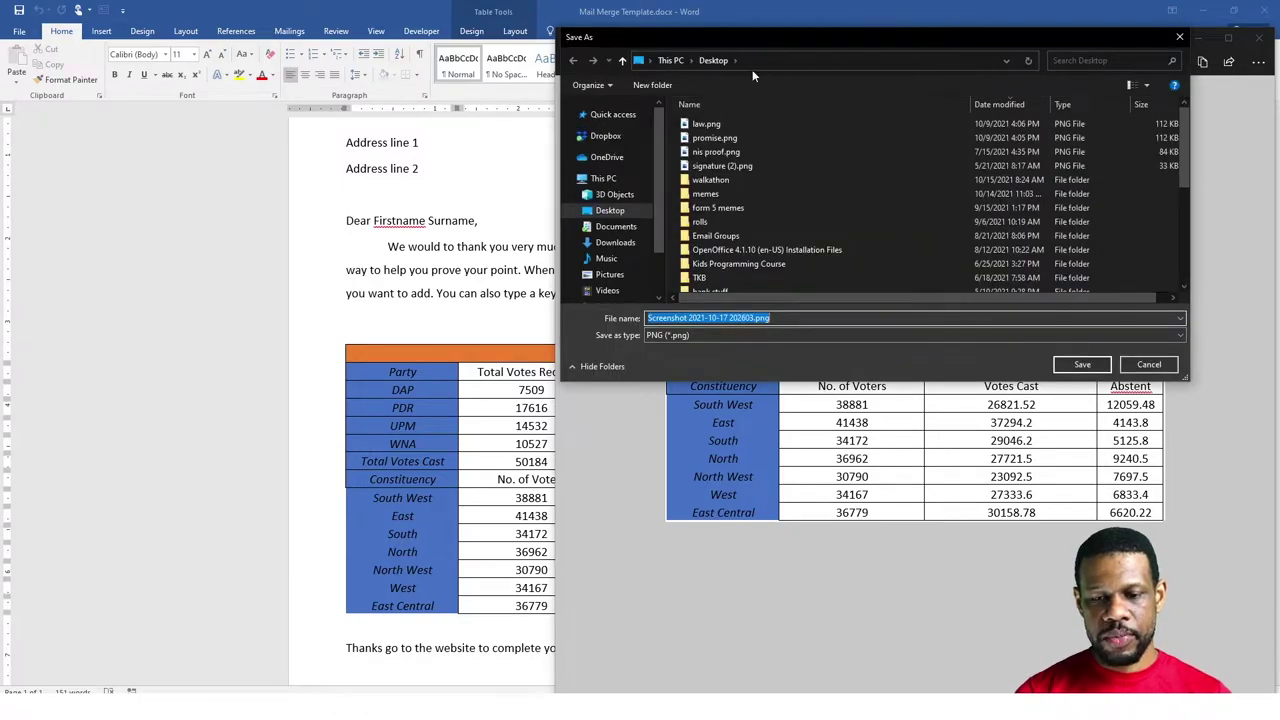
scroll(615, 200, "up", 2)
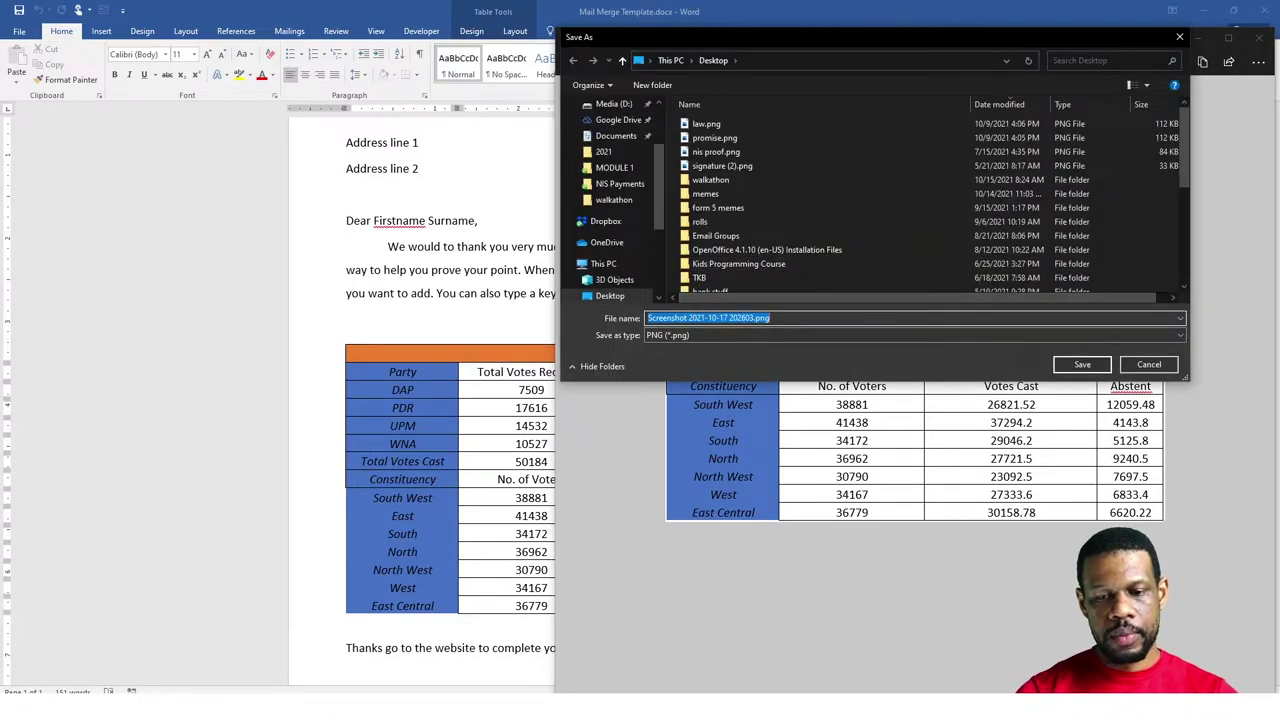
type("elections")
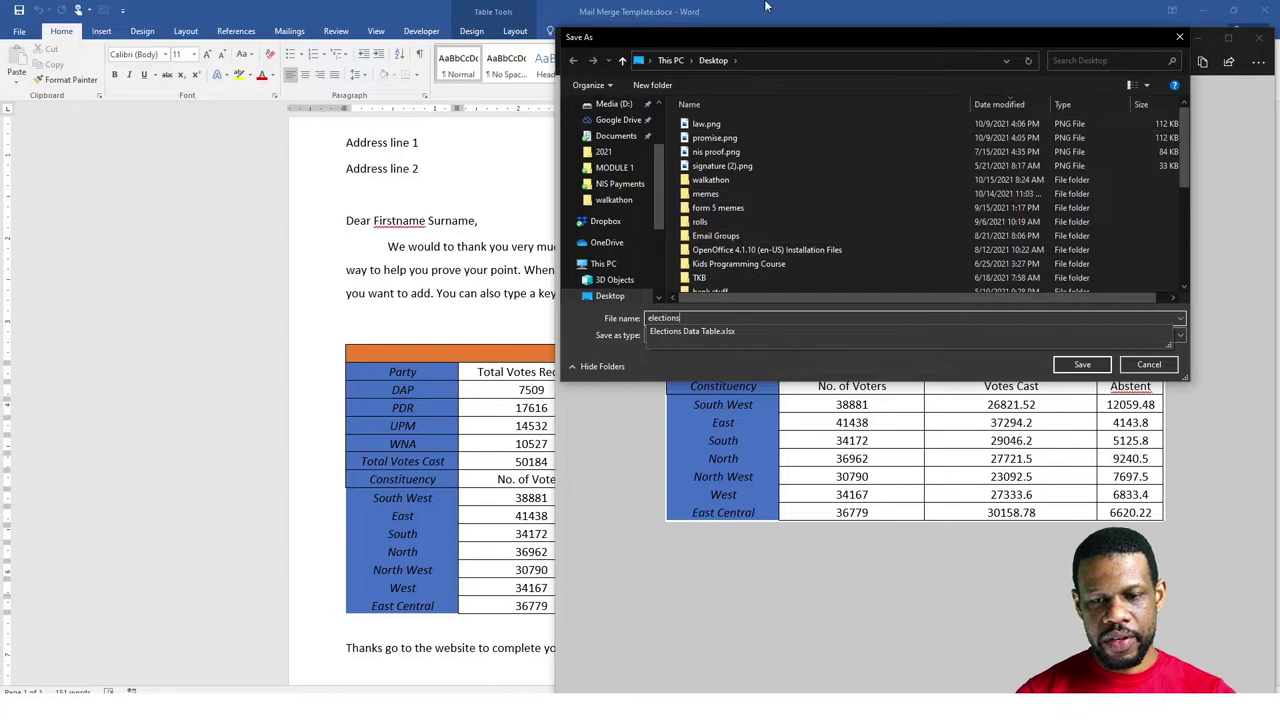
left_click(1085, 365)
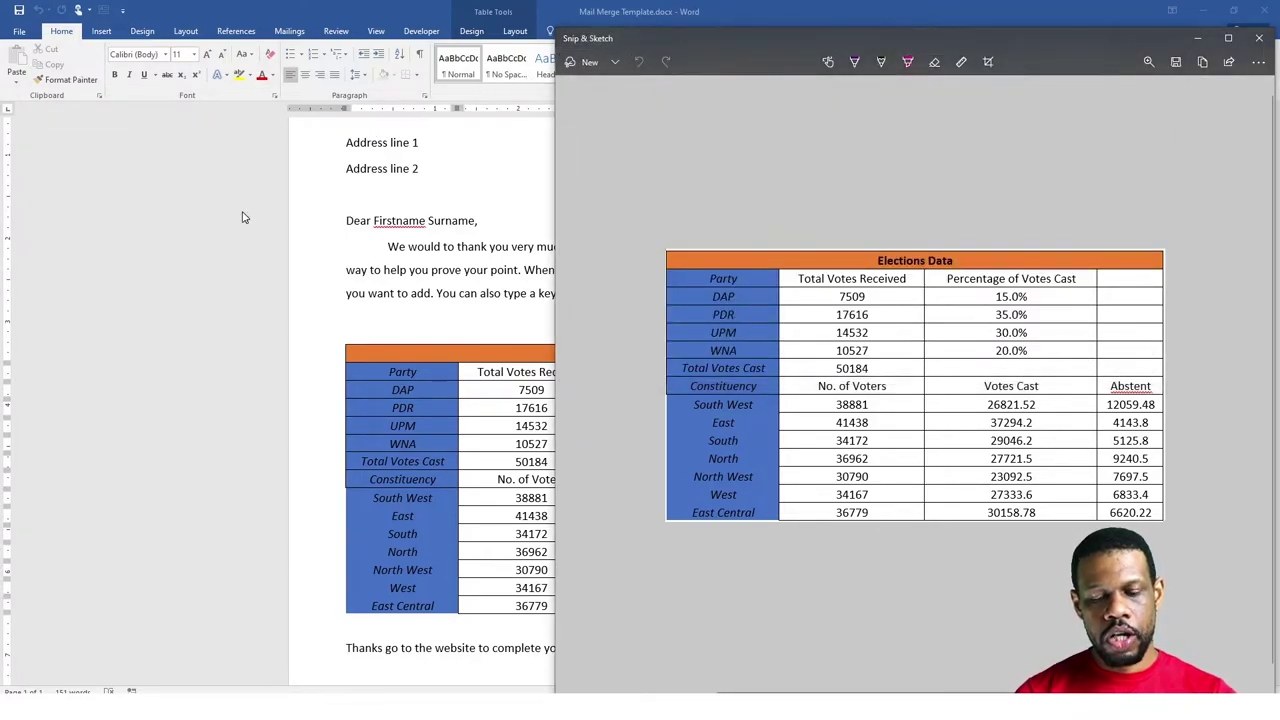
Step: Type 'ELECTIONS DATA SUMMARY' in the Sites text box and make it bold, centred, Title style
key("alt+Tab")
key("alt+Tab")
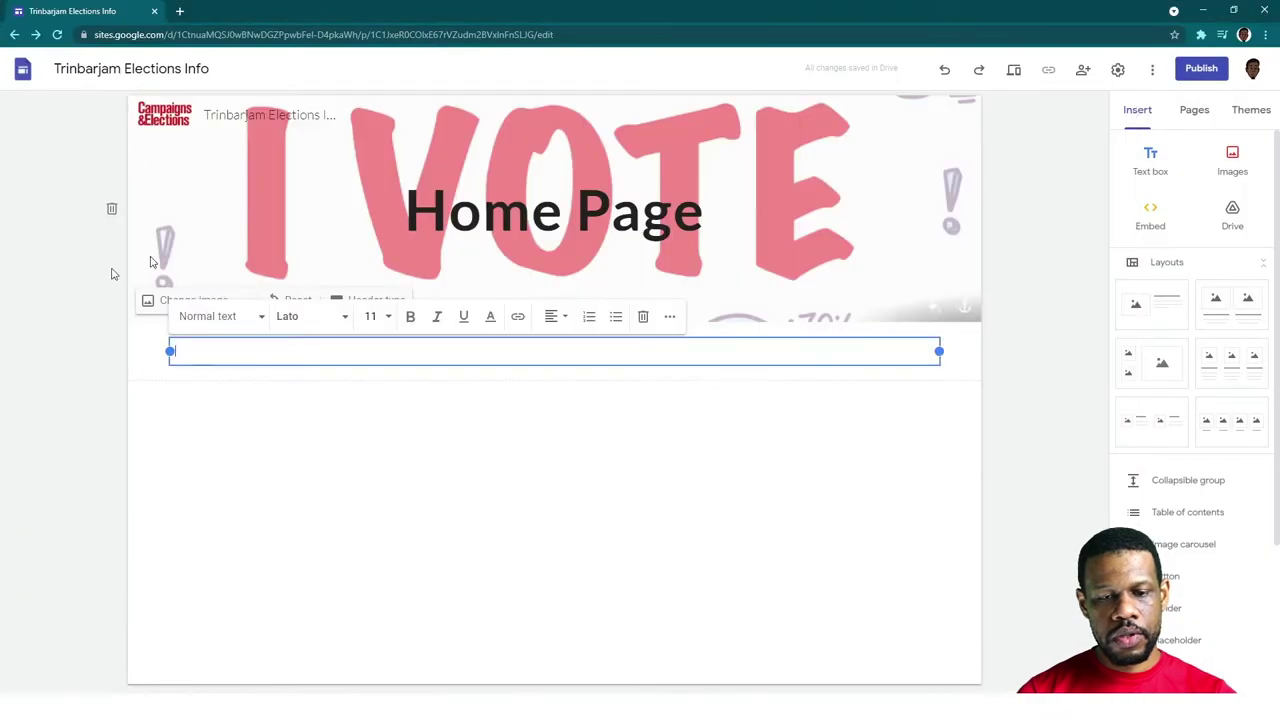
left_click(172, 350)
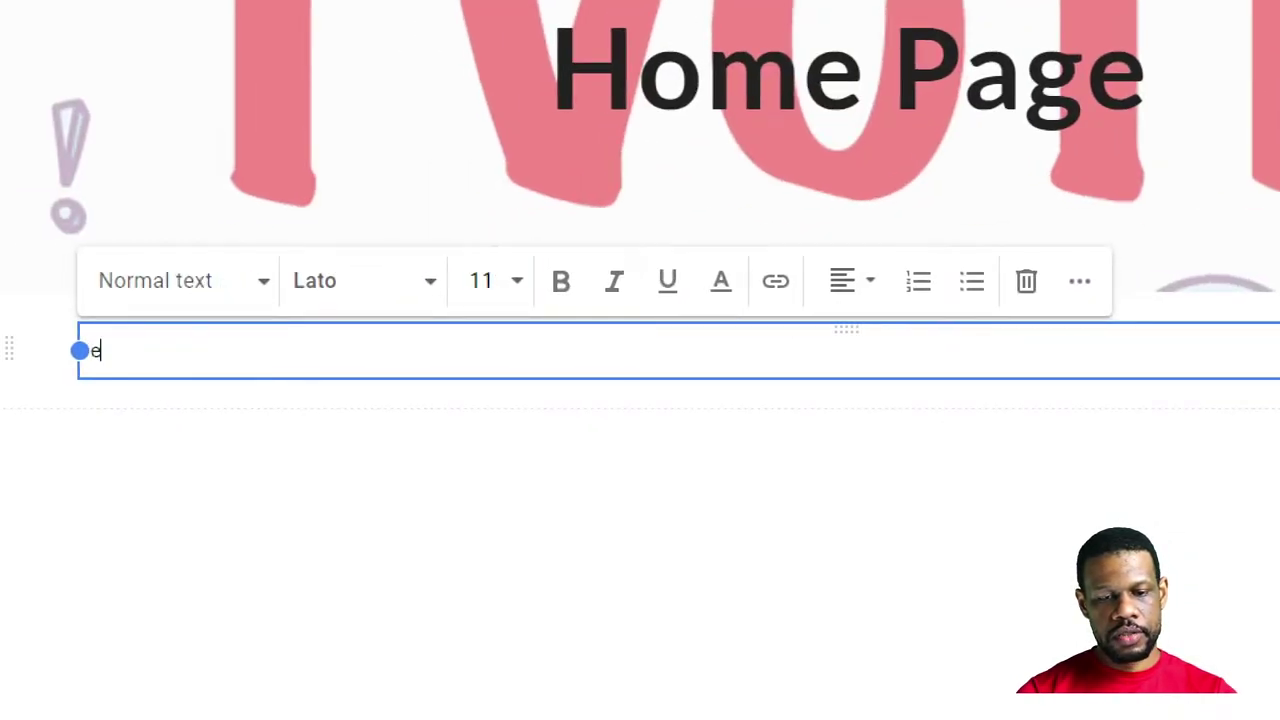
type("ECTIONS ")
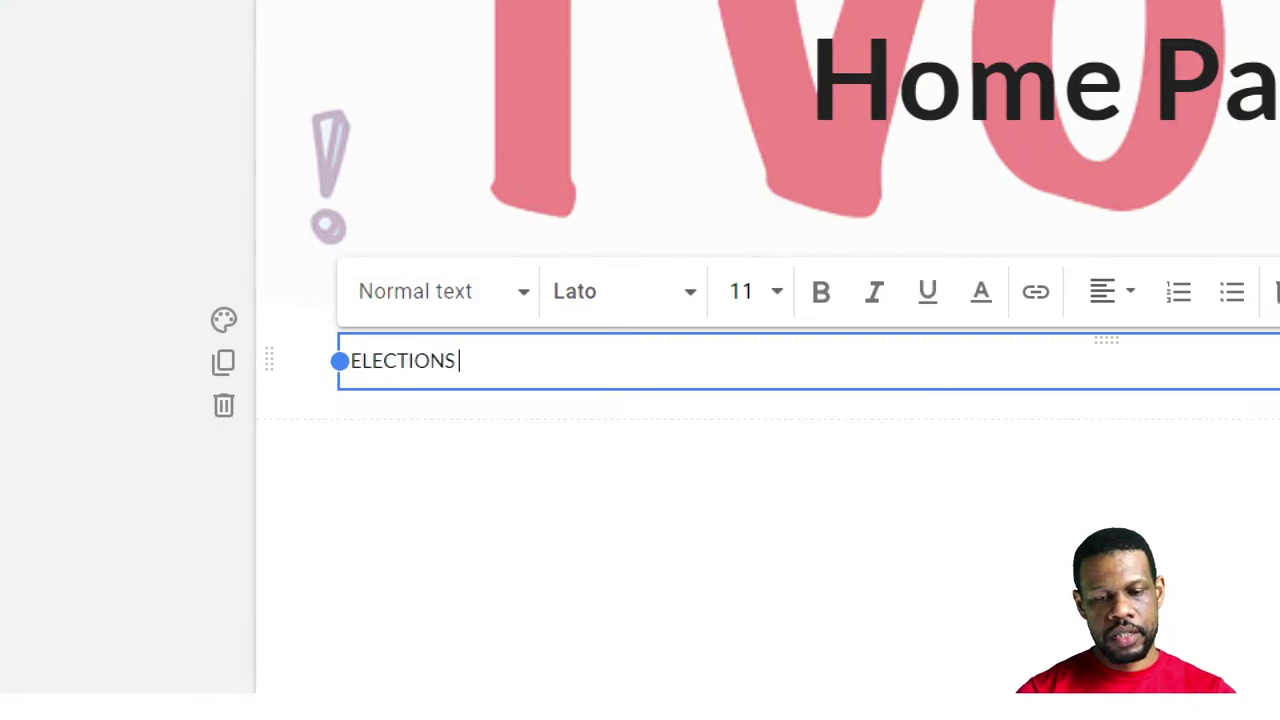
type("DATA SUMMARY")
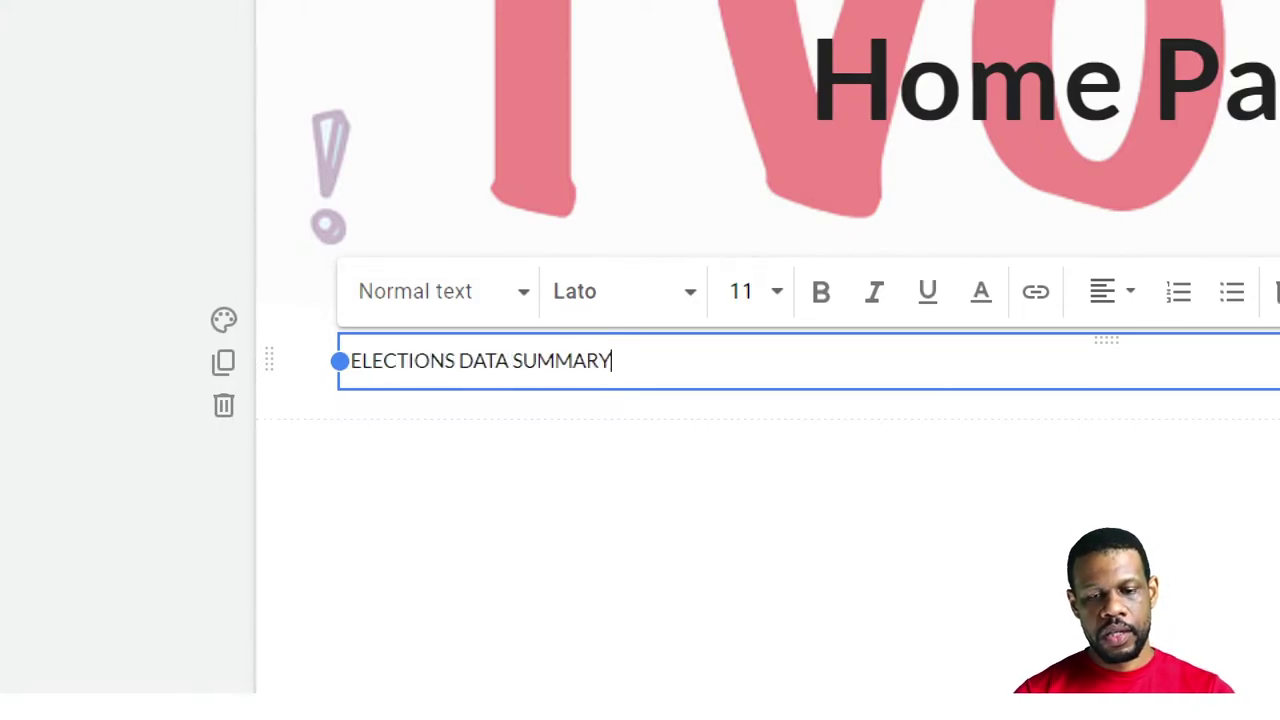
key("ctrl+shift+Left")
key("ctrl+shift+Left")
key("ctrl+shift+Left")
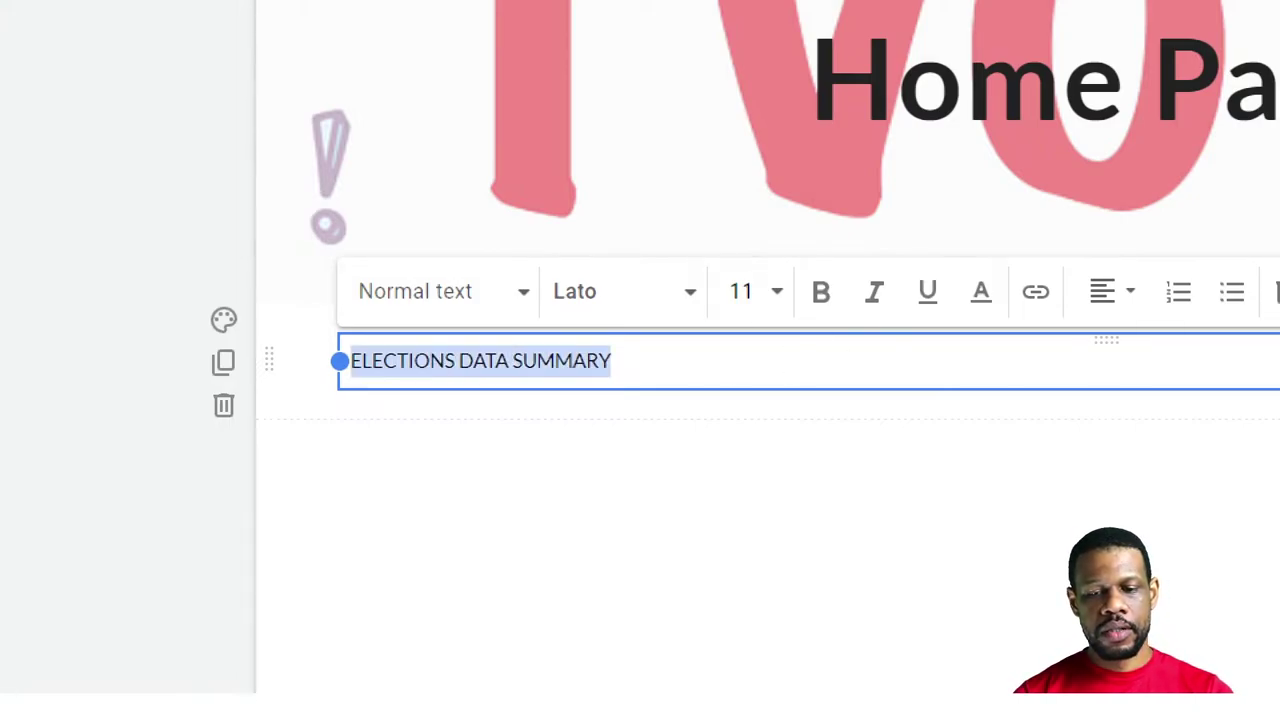
left_click(826, 298)
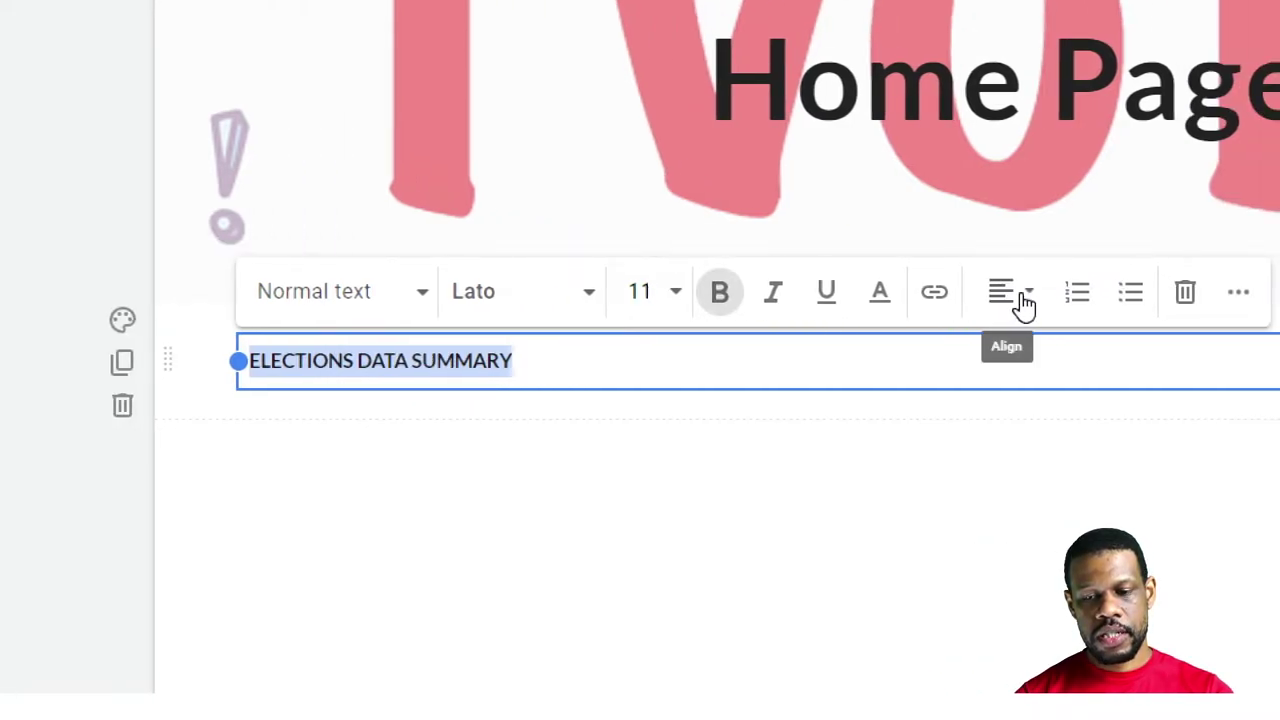
left_click(1023, 305)
left_click(1004, 376)
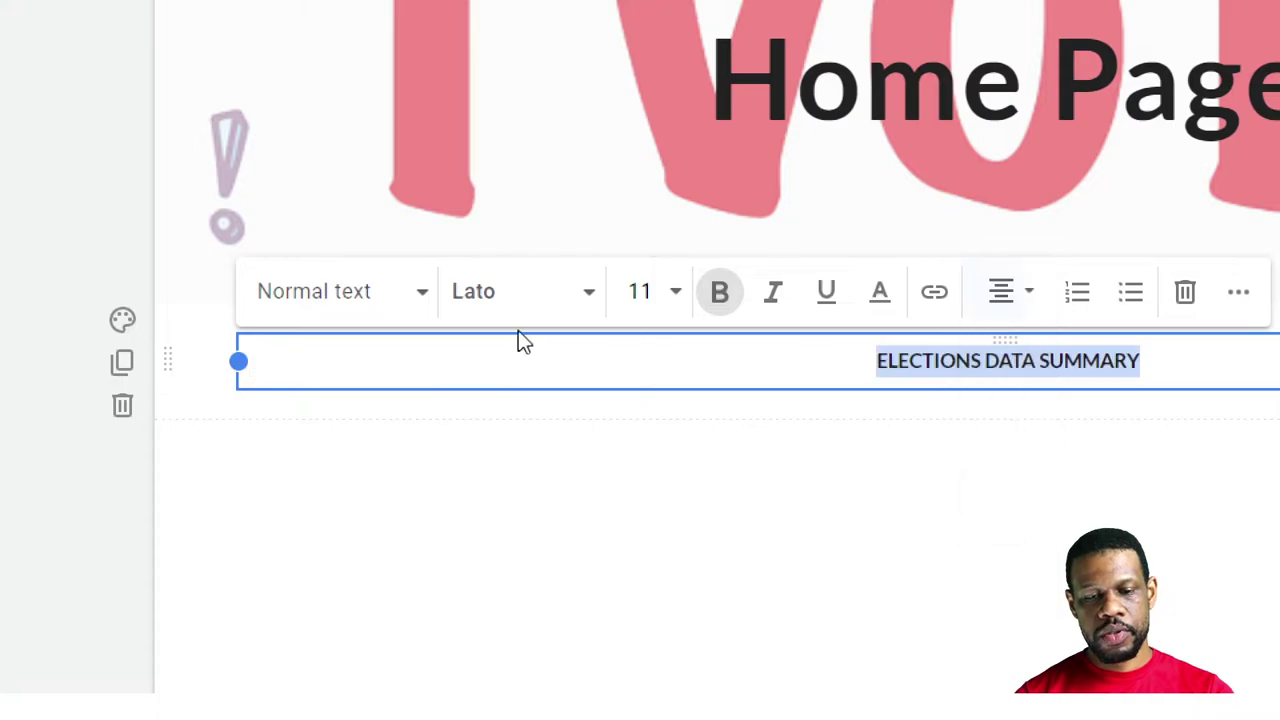
left_click(414, 300)
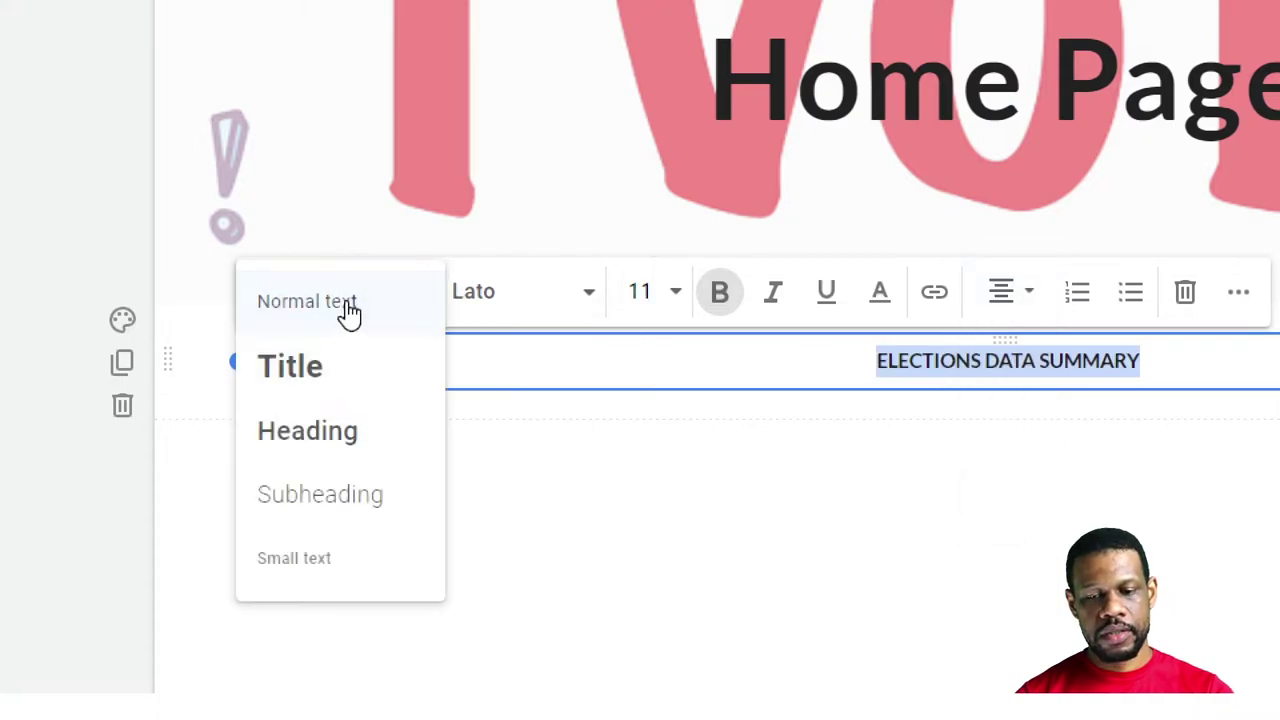
left_click(329, 368)
left_click(925, 567)
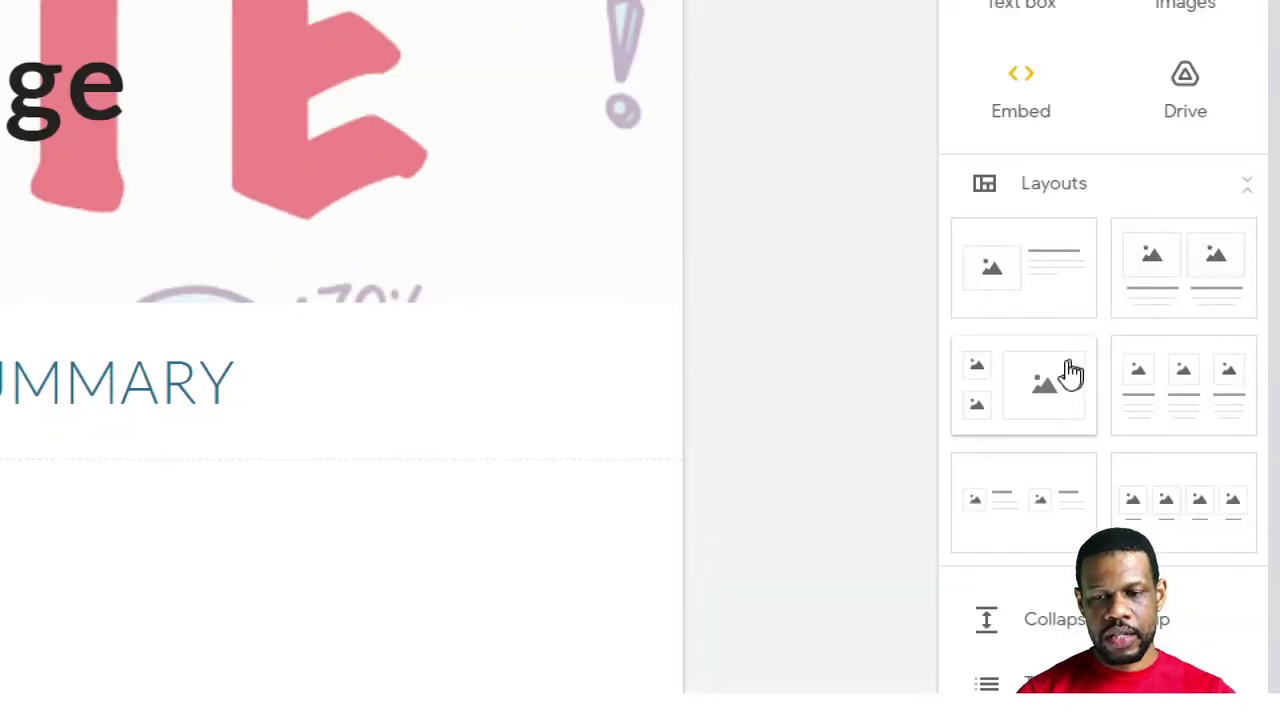
Step: Upload elections.png from the Desktop as an image under the heading
left_click(1201, 190)
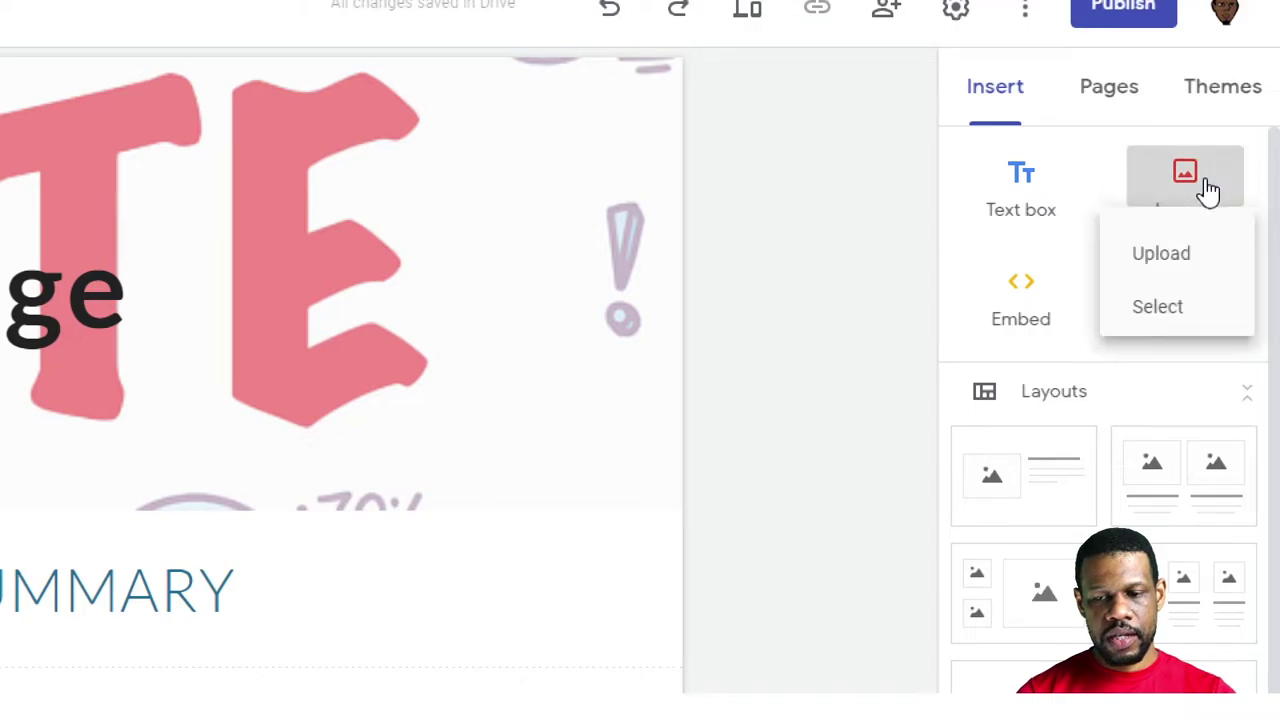
left_click(1150, 282)
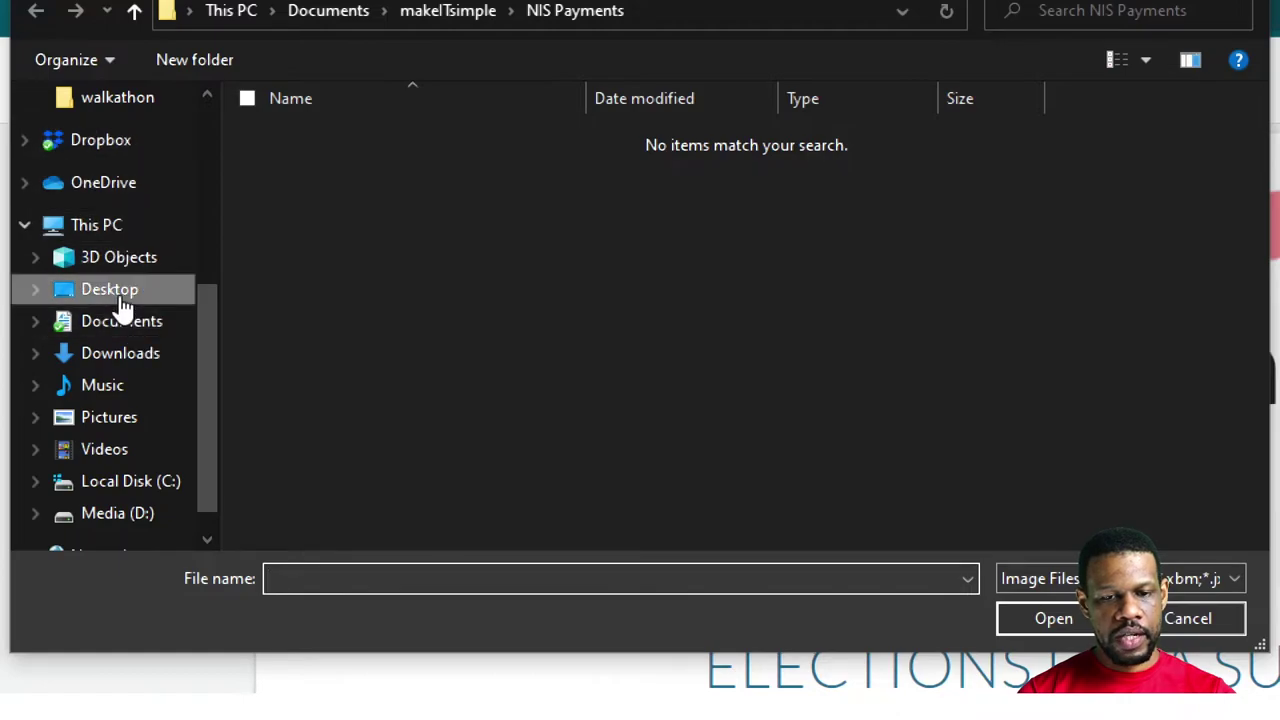
left_click(158, 293)
double_click(331, 137)
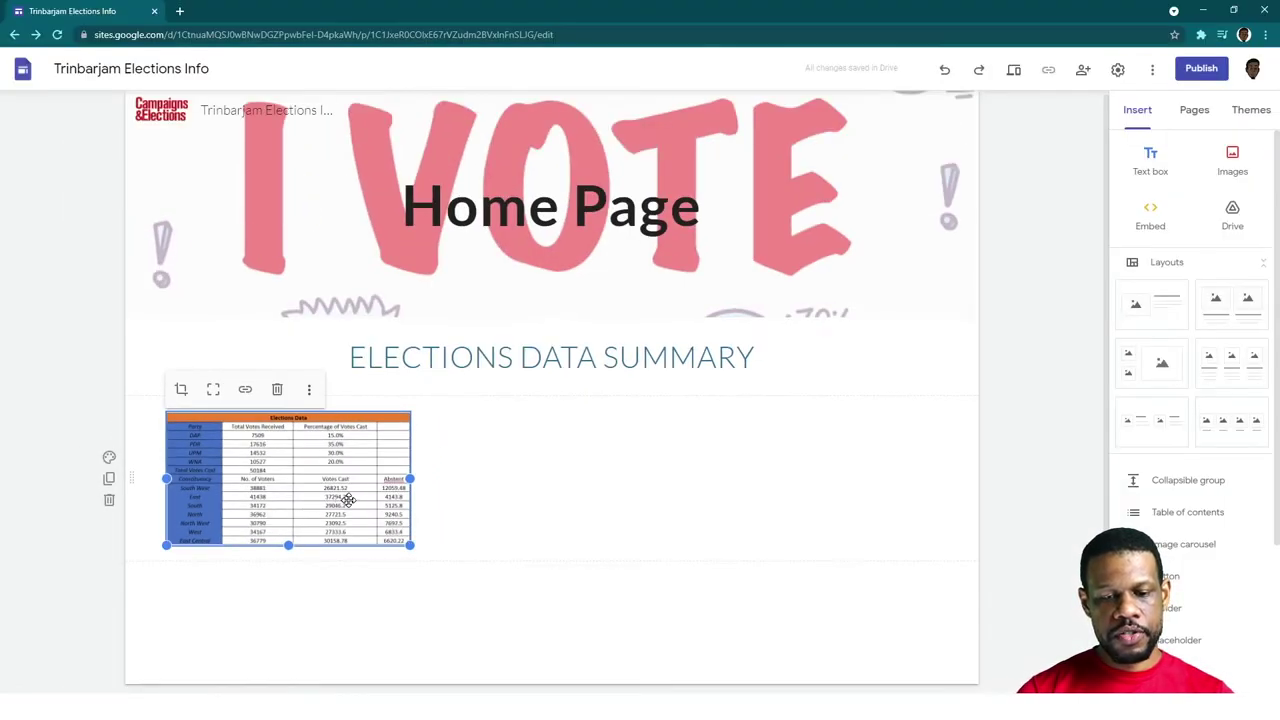
Step: Drag the image handles down to reveal more table rows, including East Central
left_click_drag(410, 545, 885, 690)
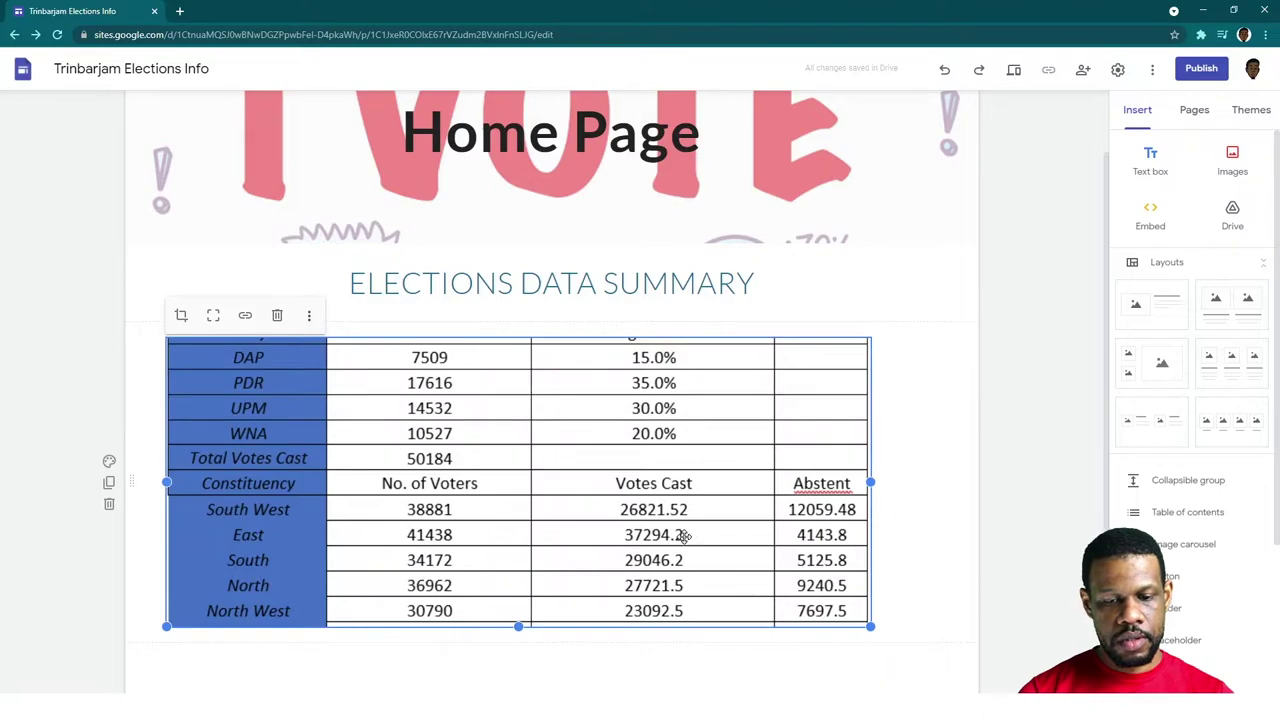
left_click_drag(519, 630, 529, 692)
key("alt+Tab")
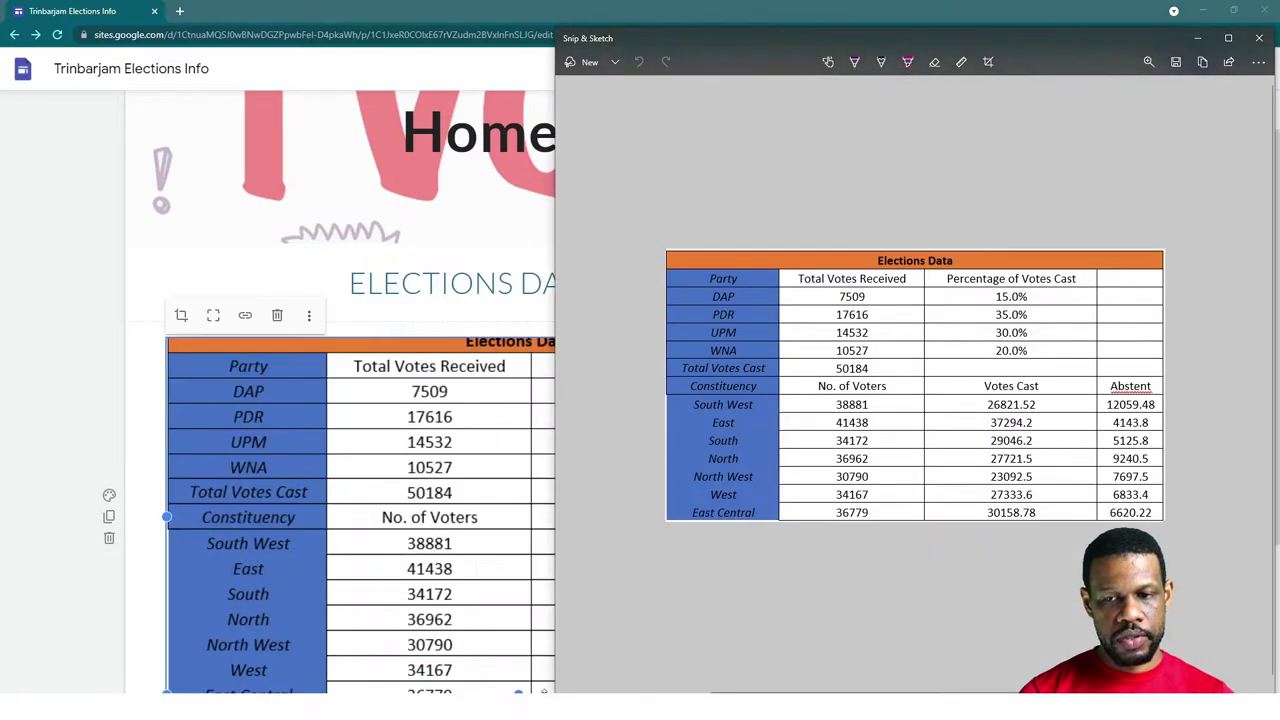
left_click(1198, 40)
scroll(651, 386, "down", 3)
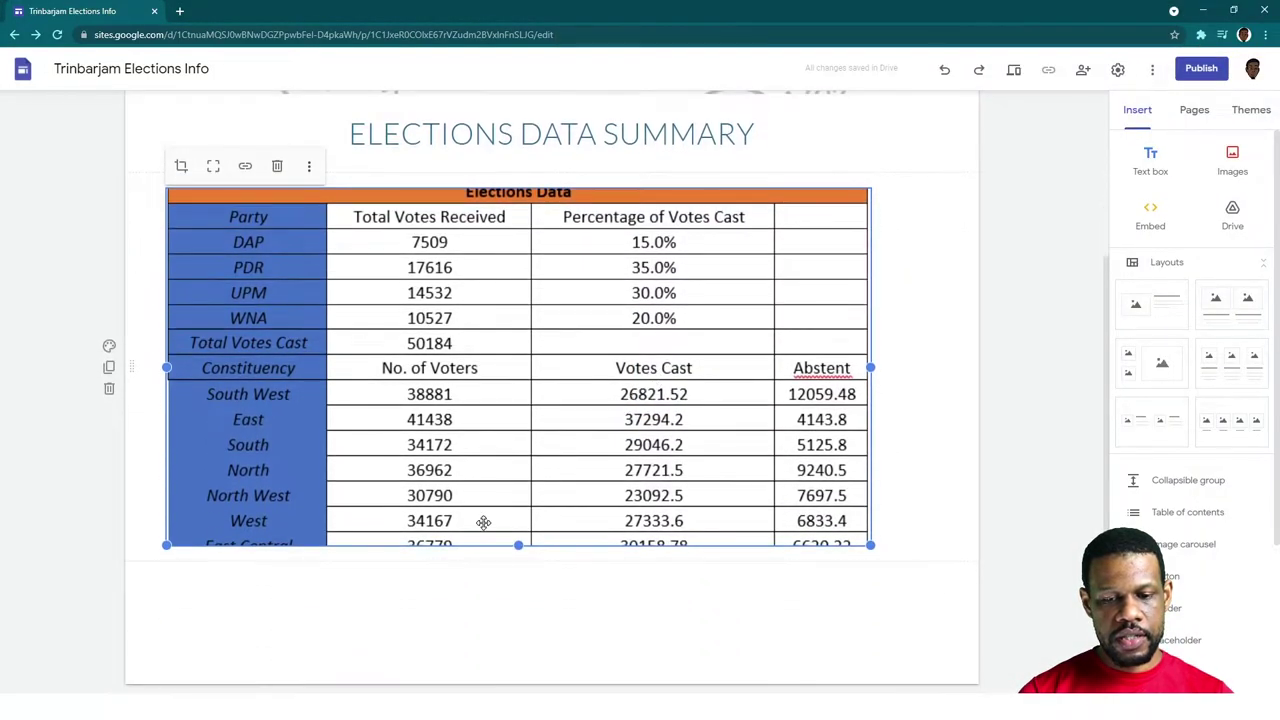
left_click_drag(519, 546, 520, 578)
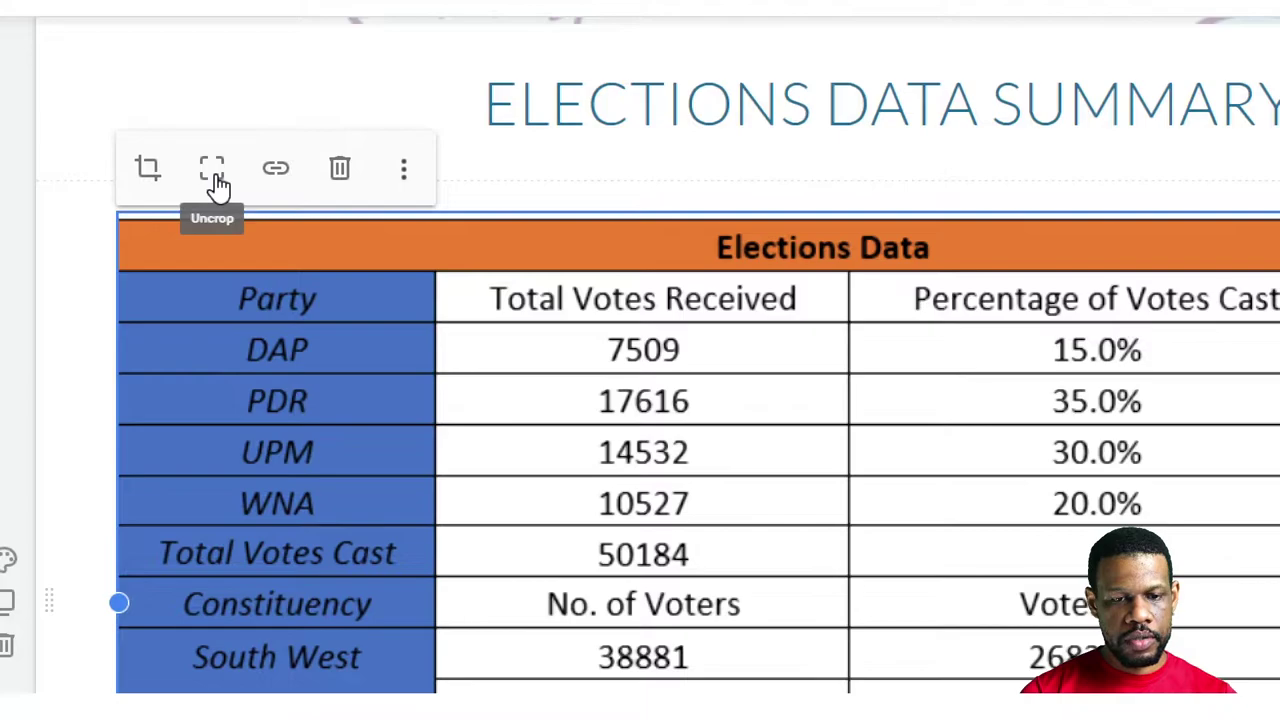
Step: Uncrop the table image so its full extent is restored
left_click(210, 172)
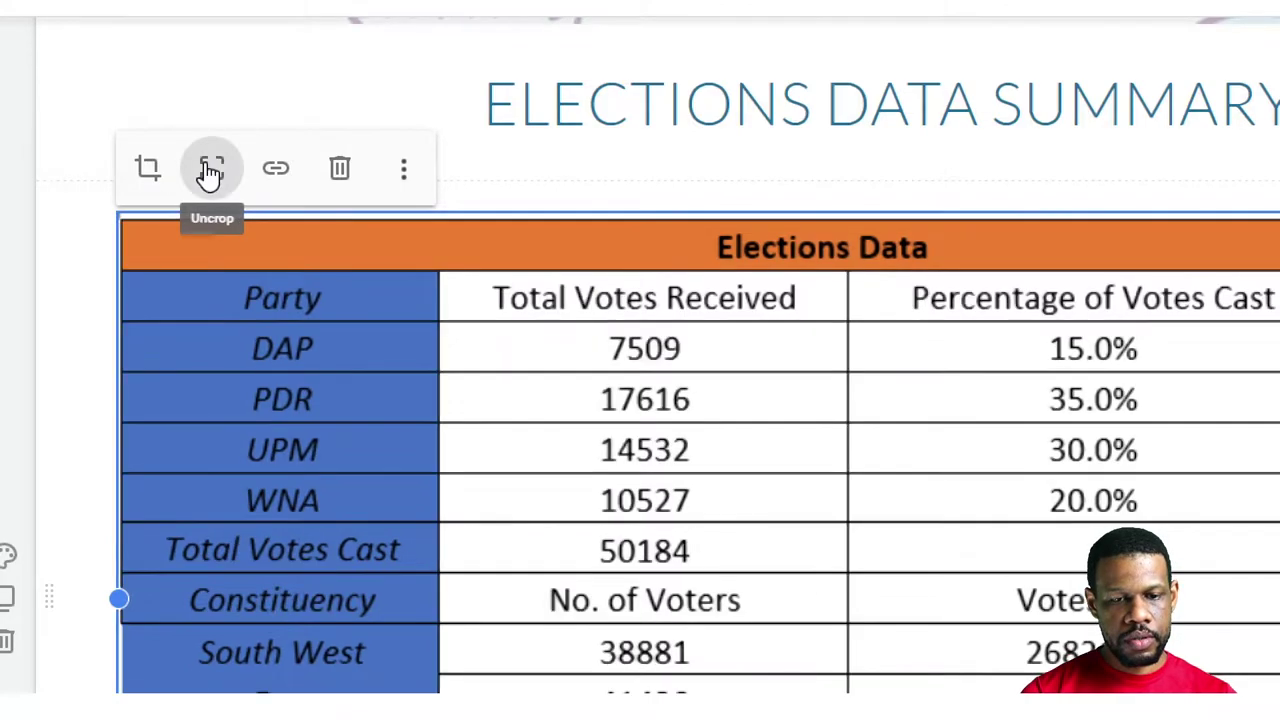
left_click(412, 175)
mouse_move(415, 174)
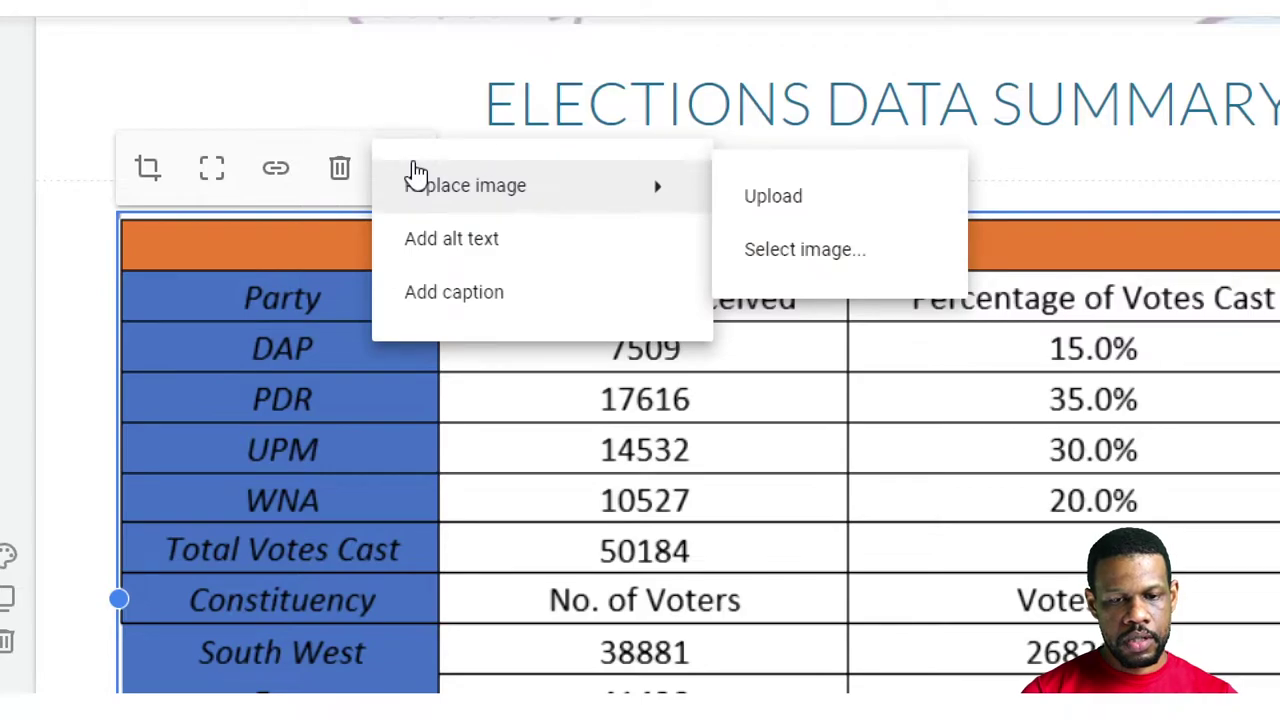
left_click(155, 295)
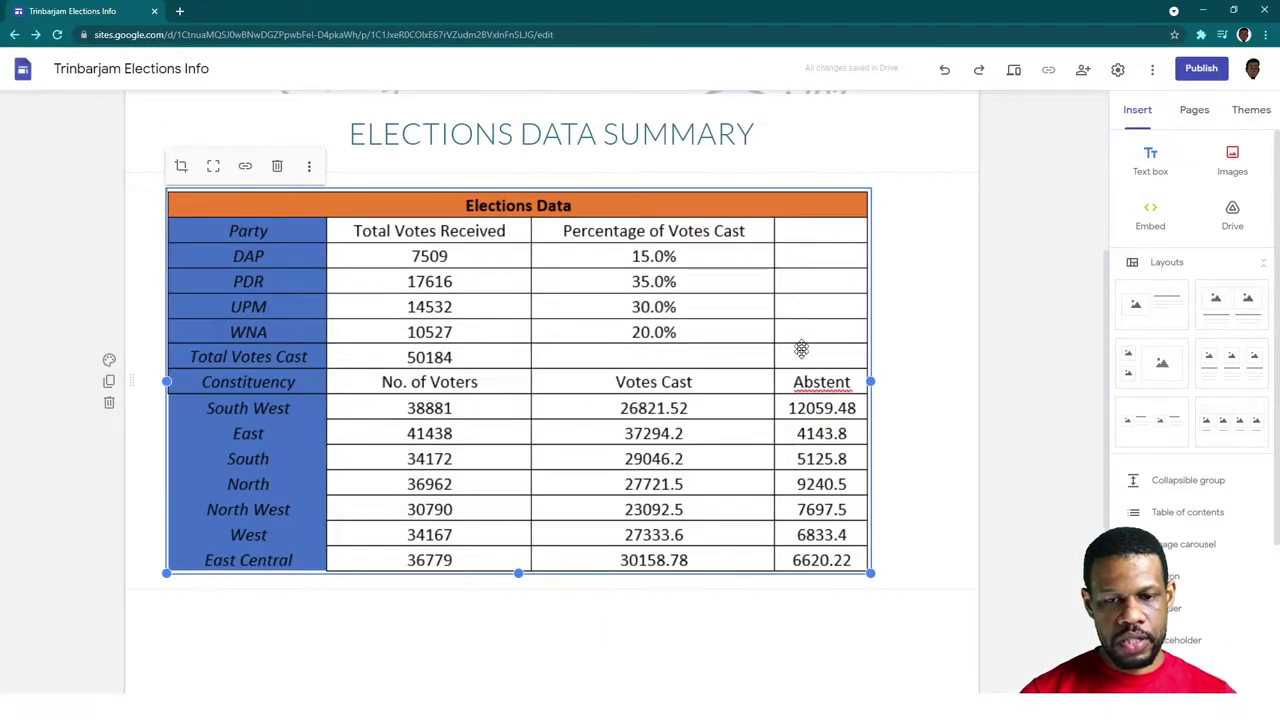
scroll(801, 351, "up", 3)
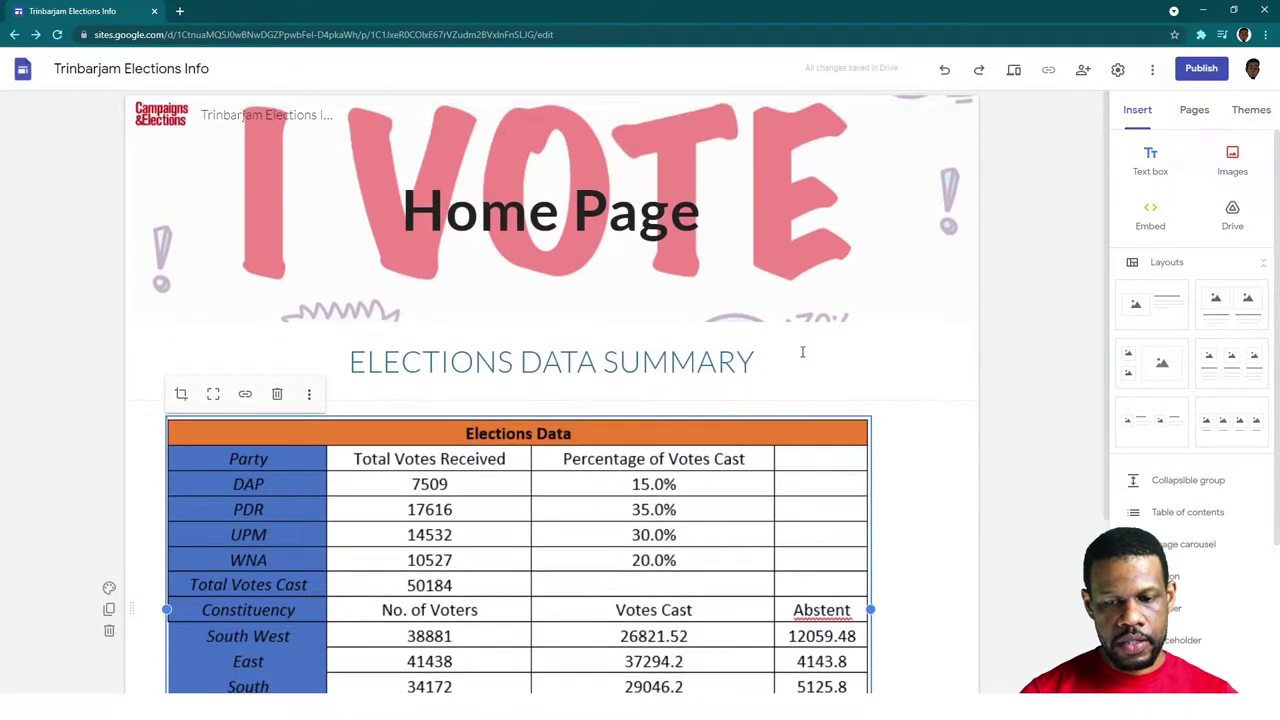
scroll(802, 351, "down", 2)
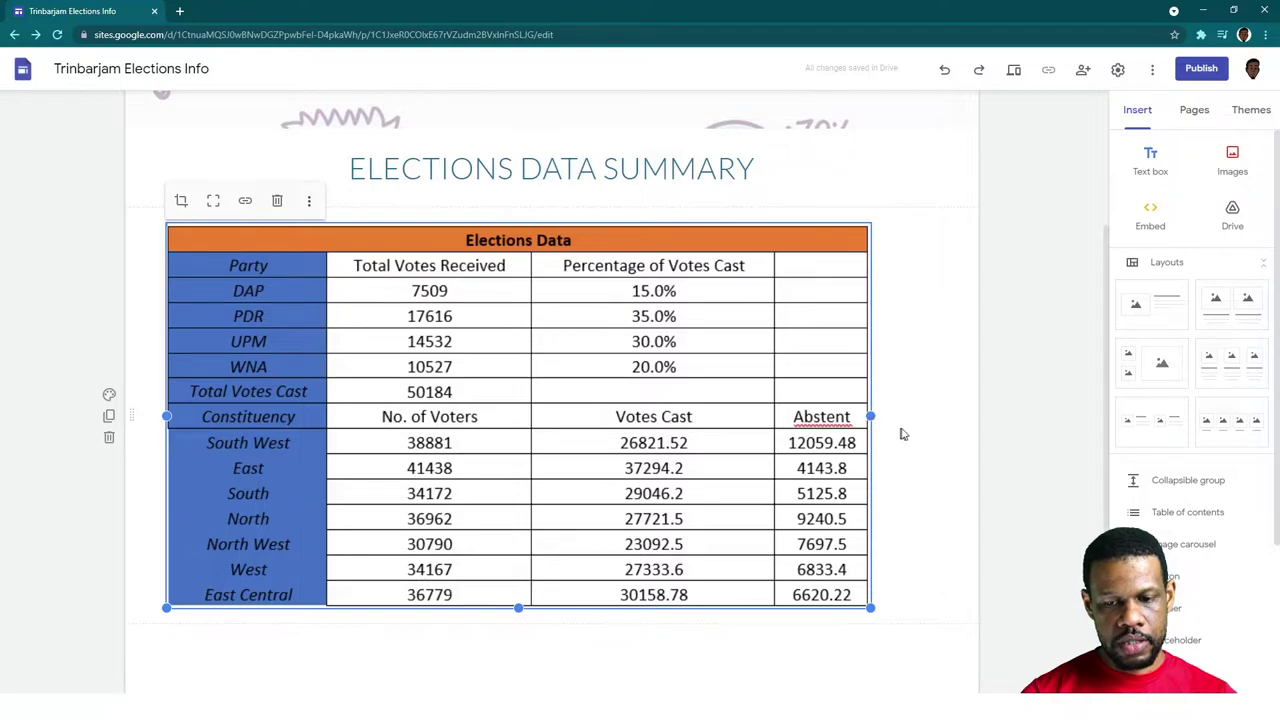
Step: Widen the table image to the right and stretch it taller
right_click(905, 434)
left_click(871, 417)
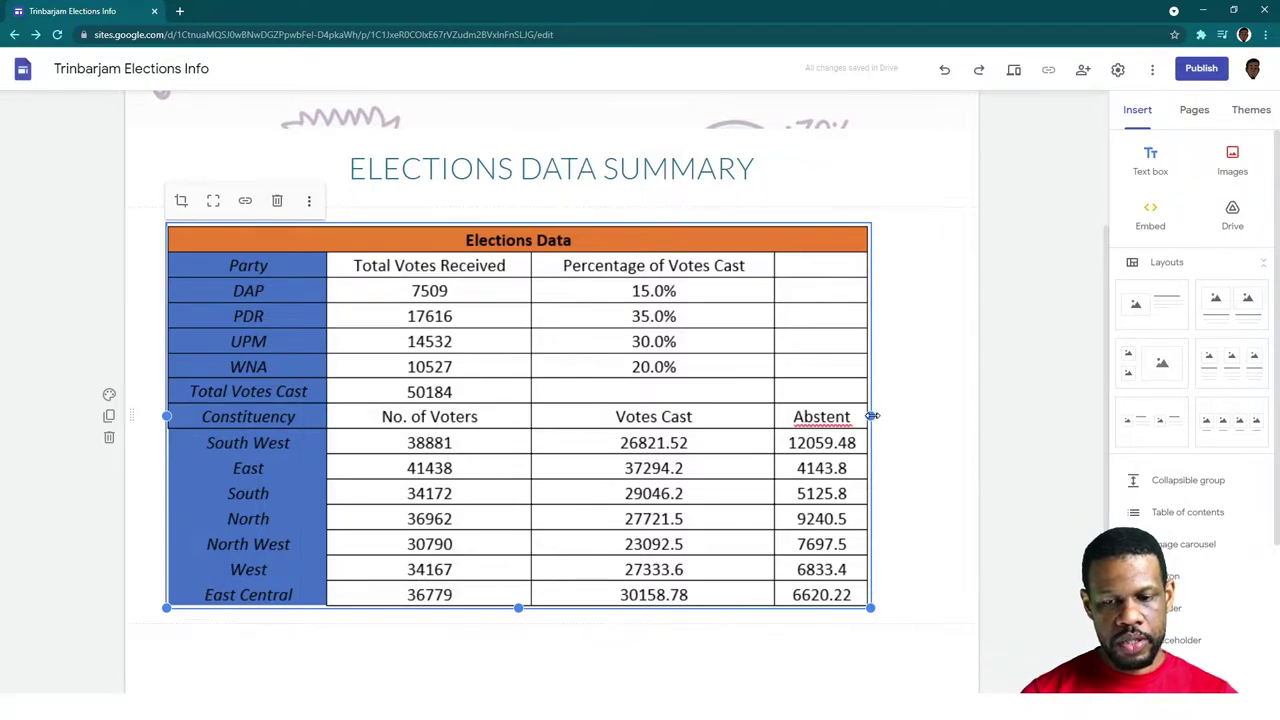
left_click_drag(871, 416, 936, 439)
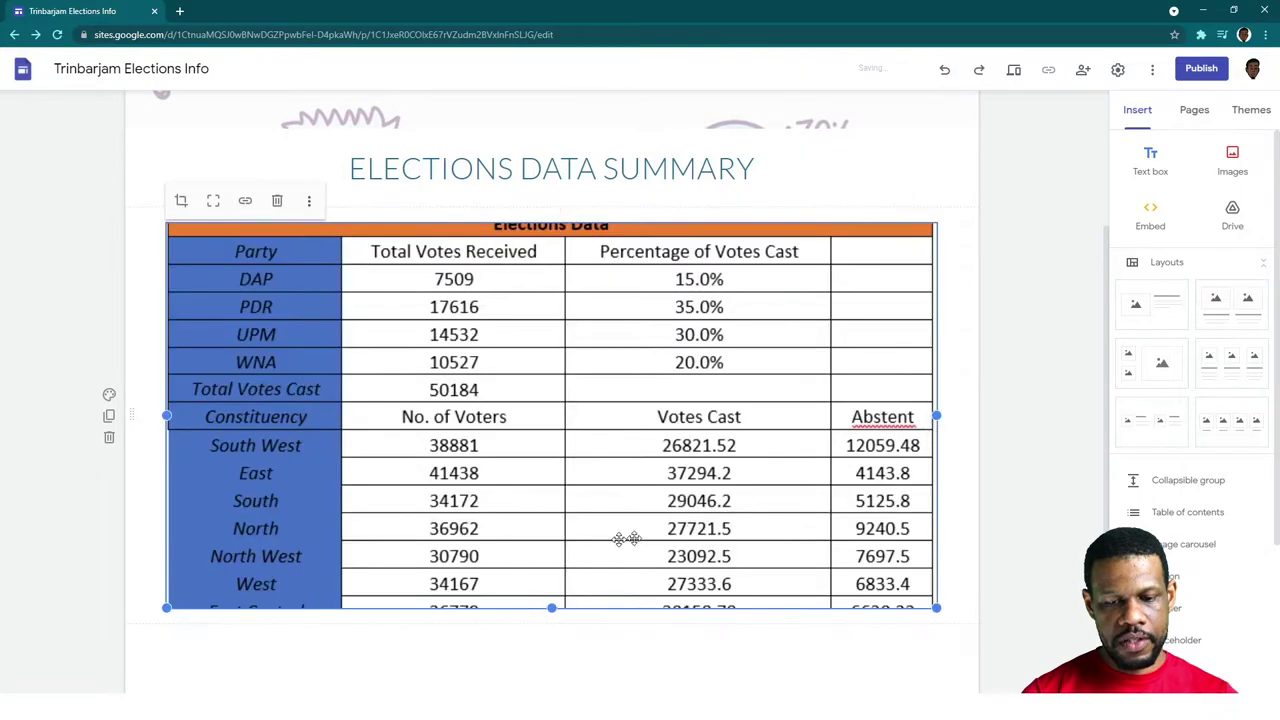
right_click(553, 622)
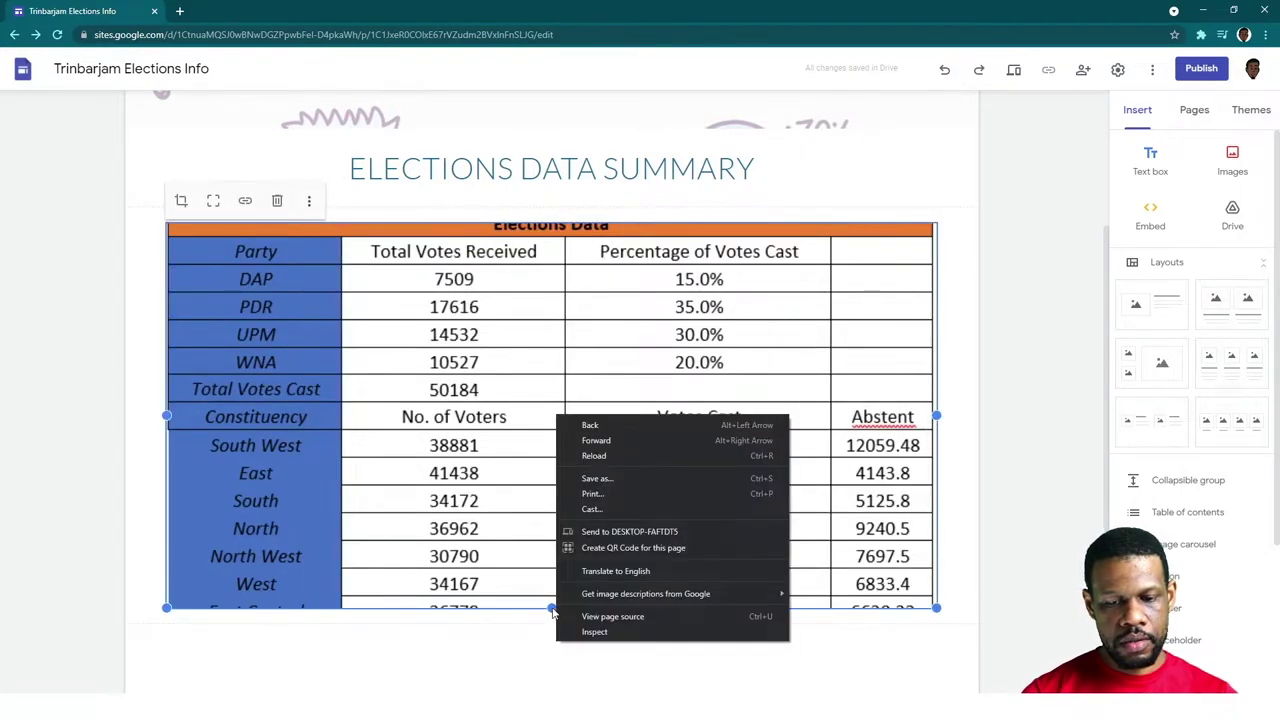
key("Escape")
left_click_drag(552, 608, 551, 646)
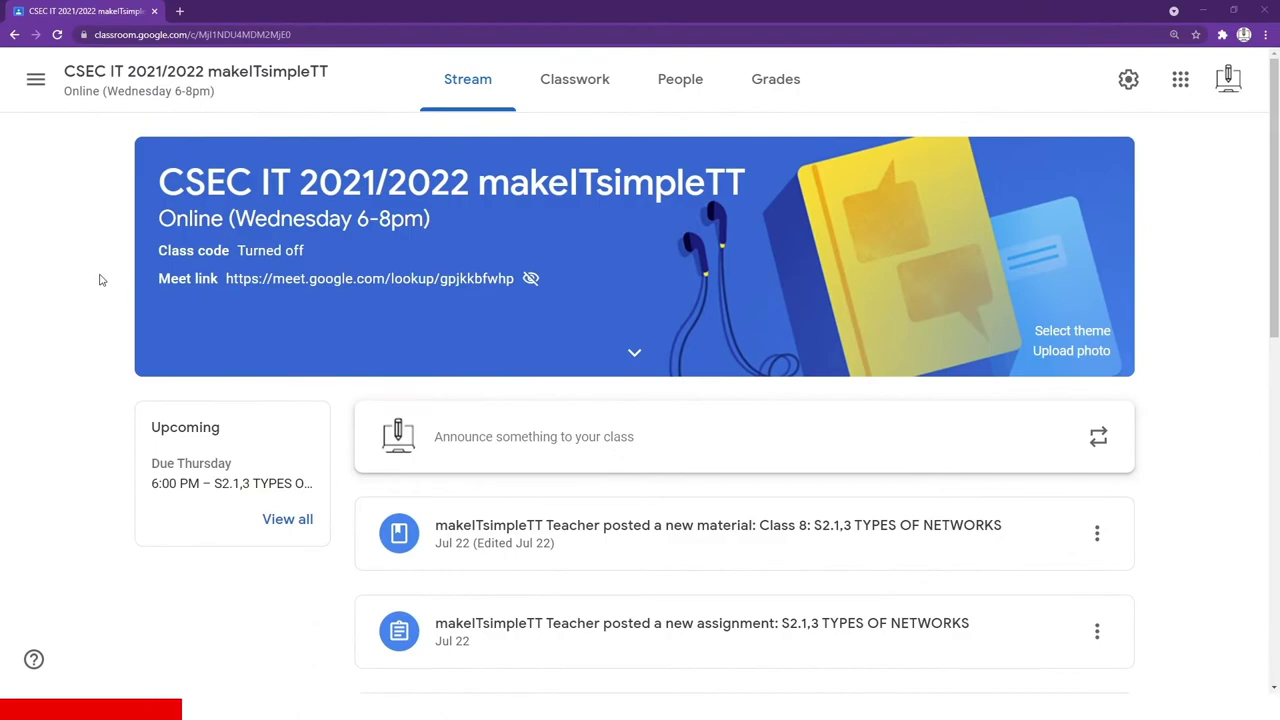
Step: Scroll the CSEC IT class Stream, then switch to the Classwork page showing Class Link and Videos
scroll(47, 278, "down", 10)
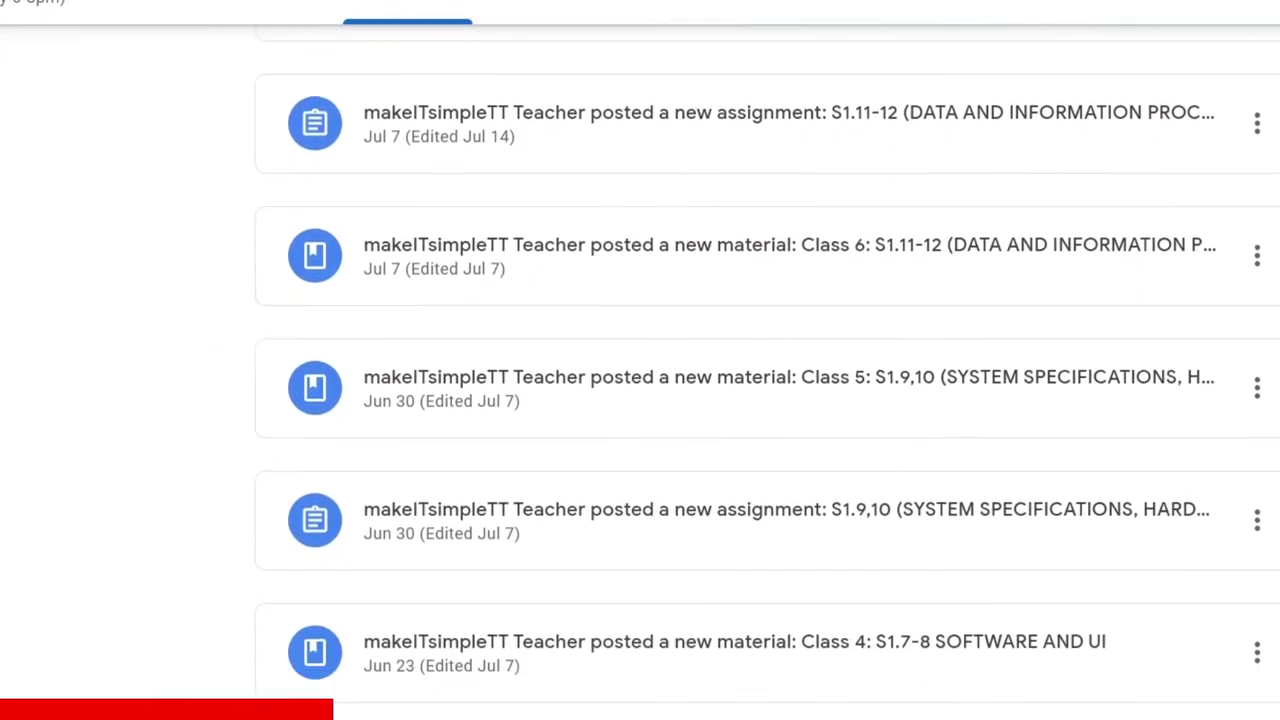
scroll(640, 360, "down", 10)
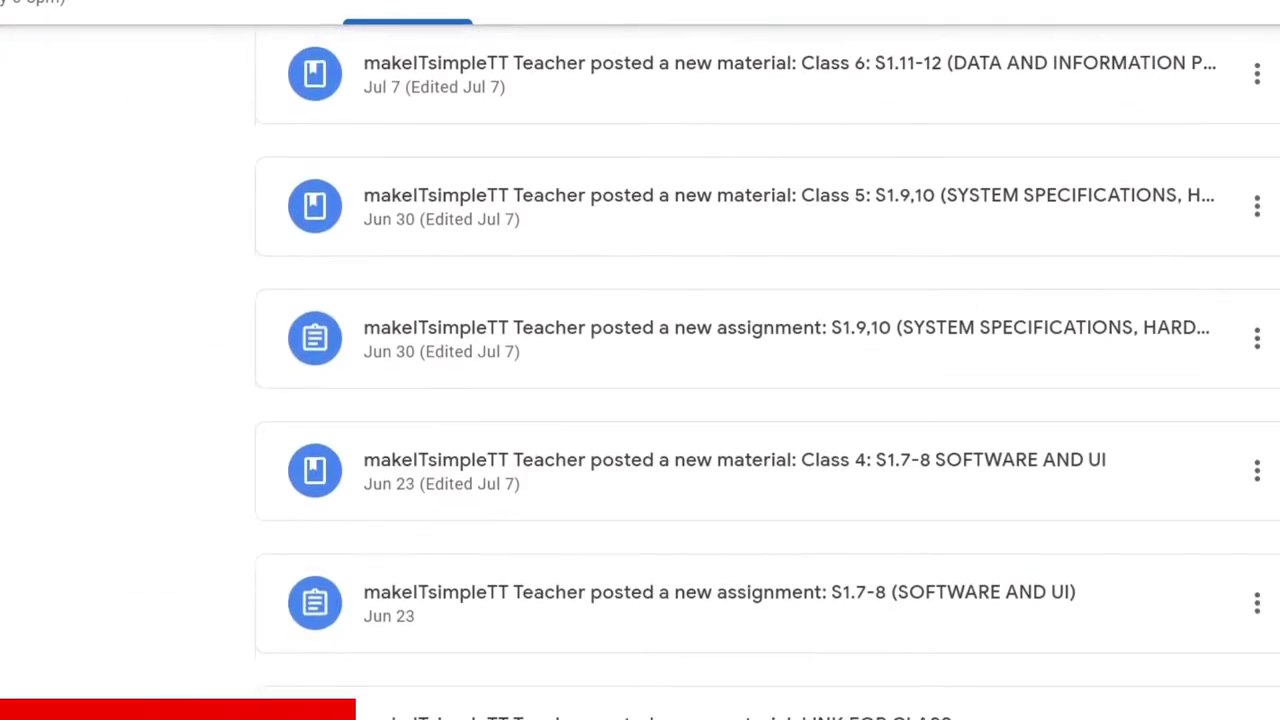
scroll(767, 380, "up", 15)
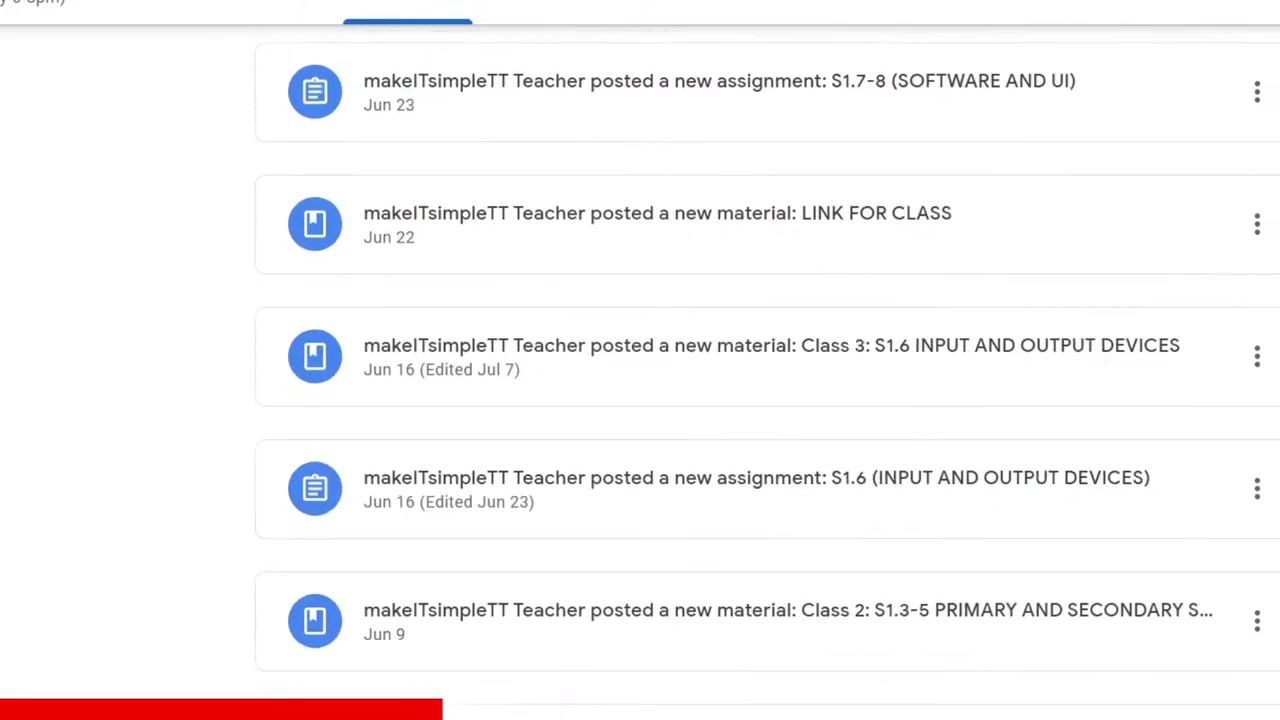
scroll(640, 360, "up", 5)
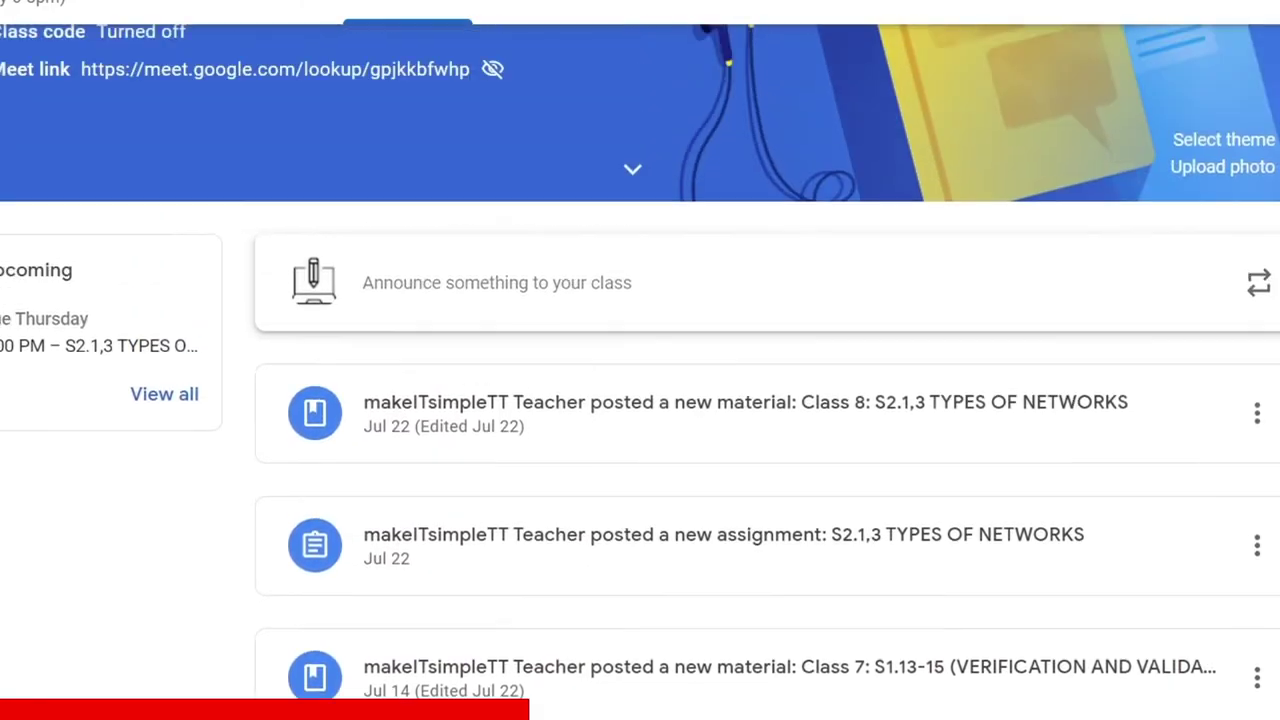
left_click(506, 6)
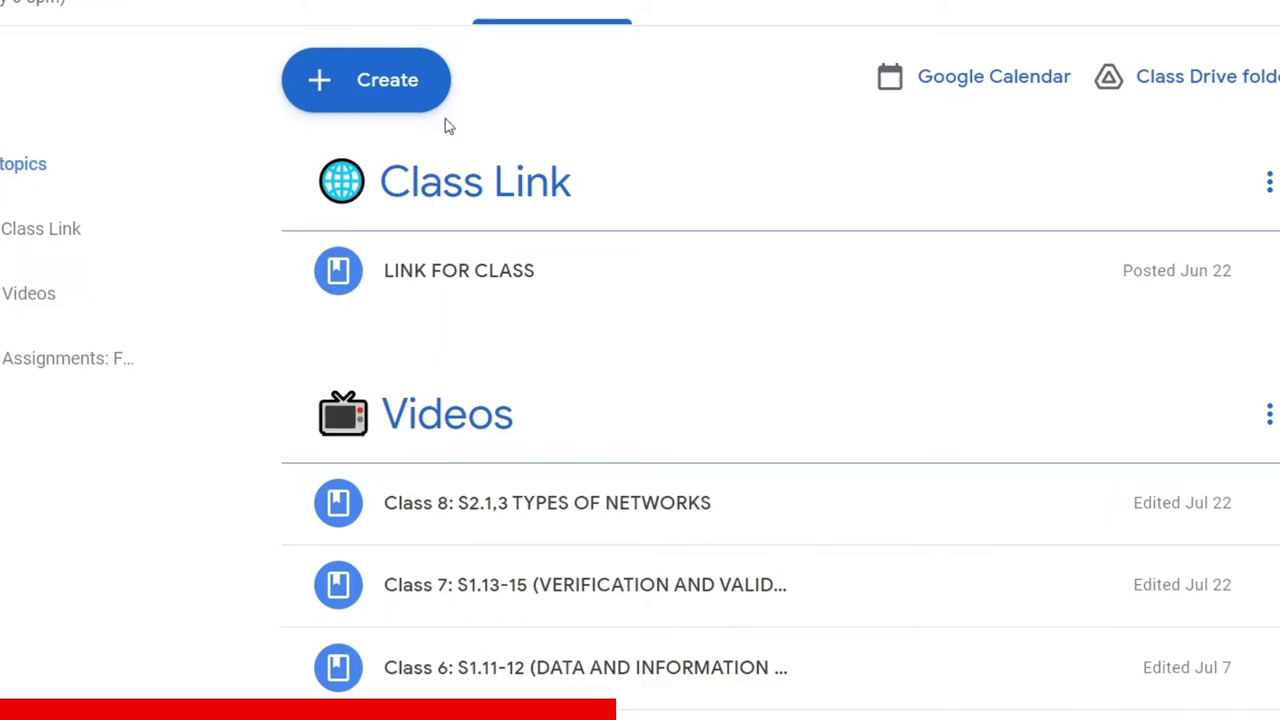
scroll(443, 123, "down", 2)
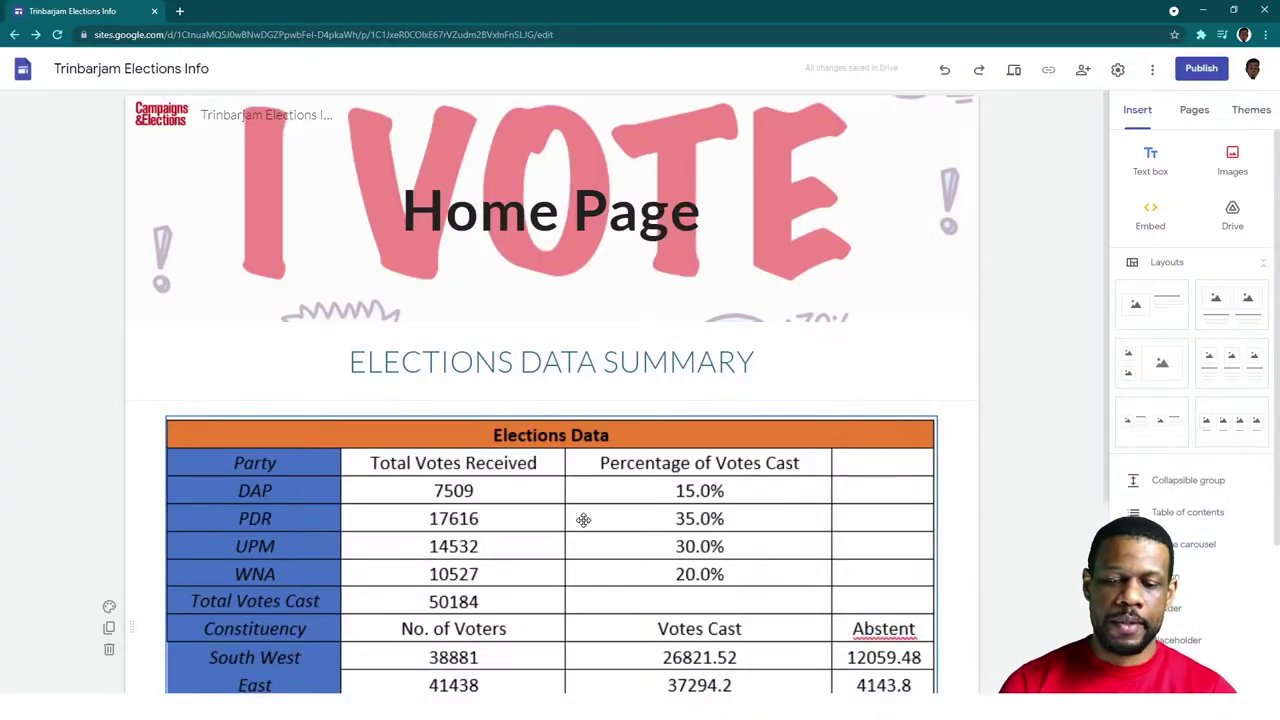
Step: Scroll over the I VOTE banner and Elections Data table image, then bring up the window switcher
scroll(583, 520, "down", 3)
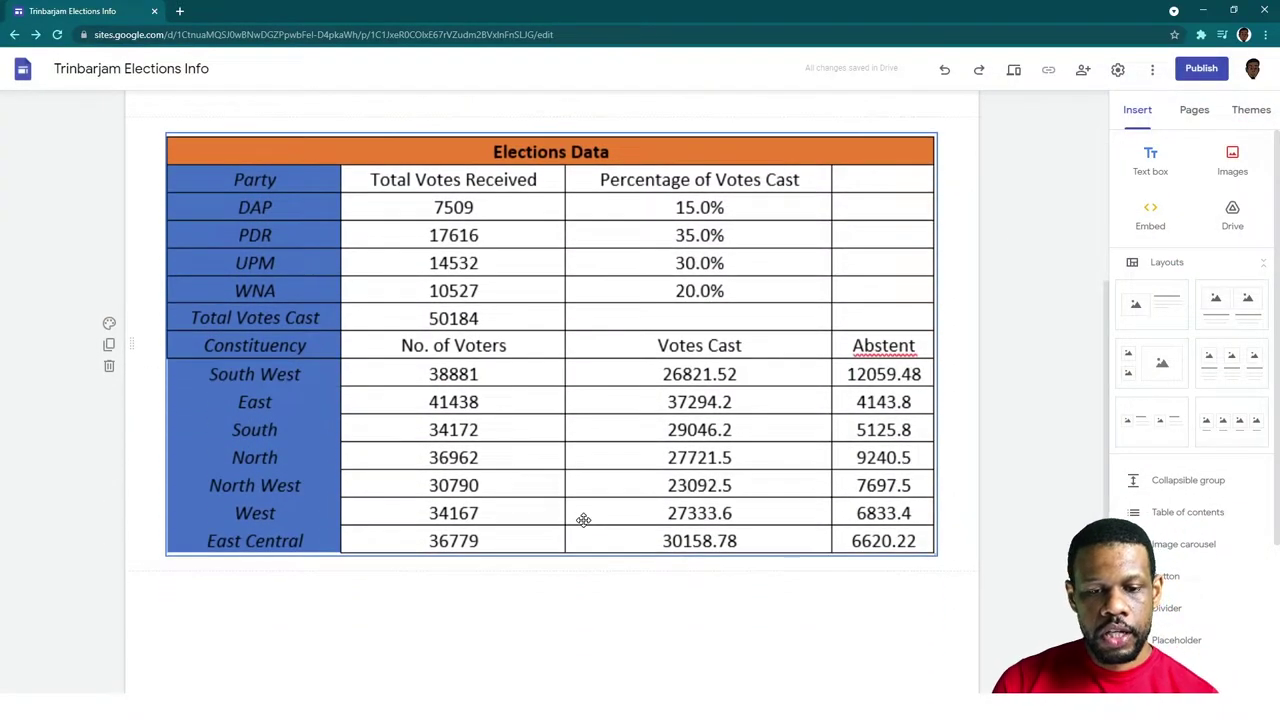
scroll(583, 520, "up", 3)
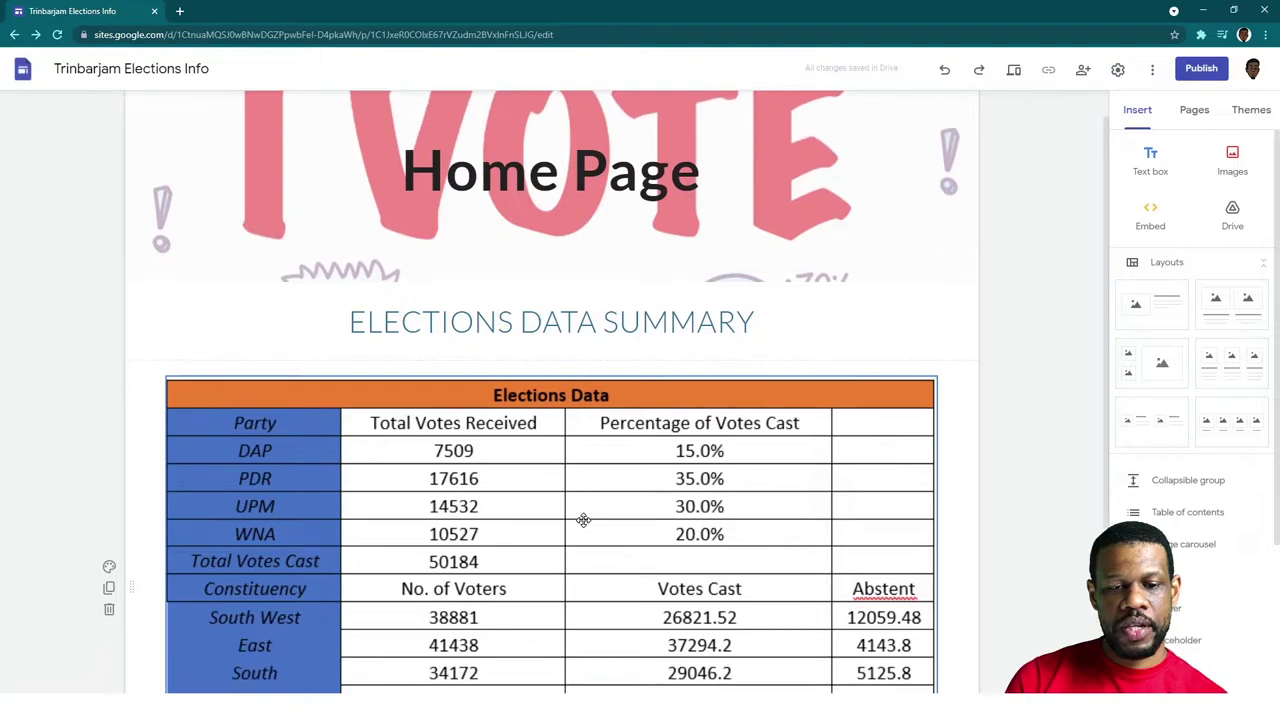
scroll(583, 520, "up", 1)
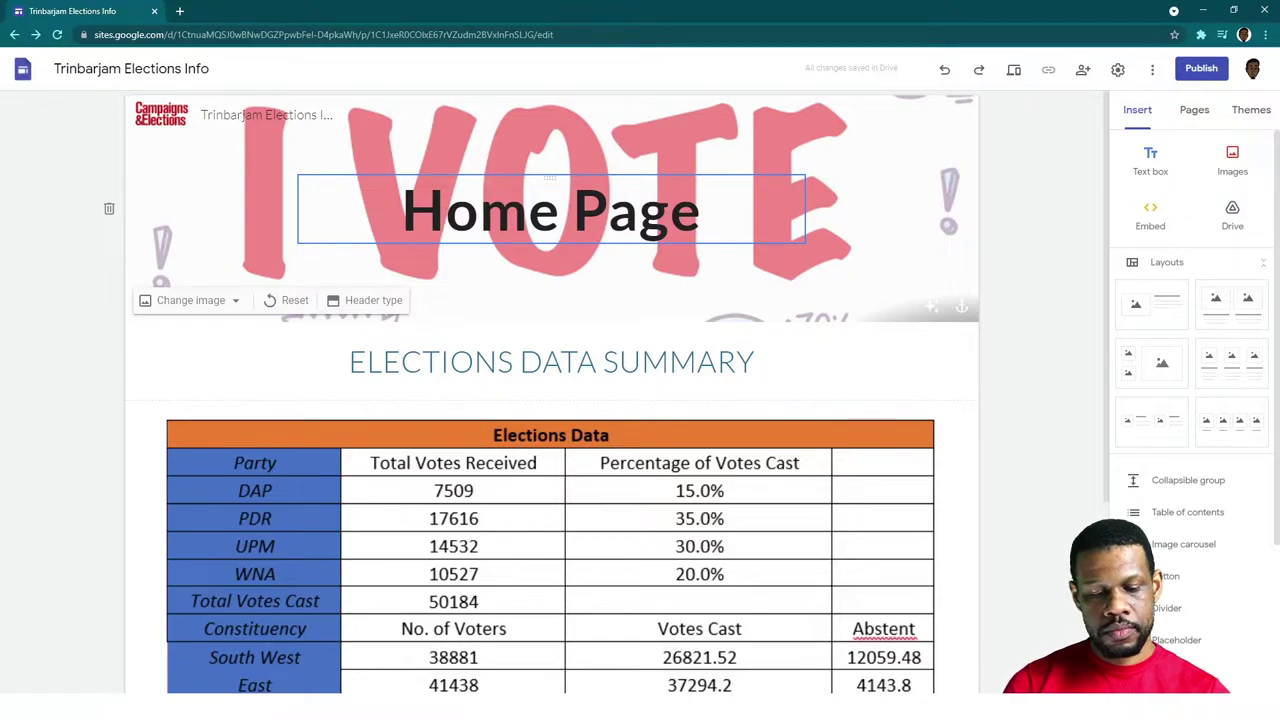
key("alt+Tab")
key("alt+Tab")
key("alt+Tab")
key("alt+Tab")
key("alt+Tab")
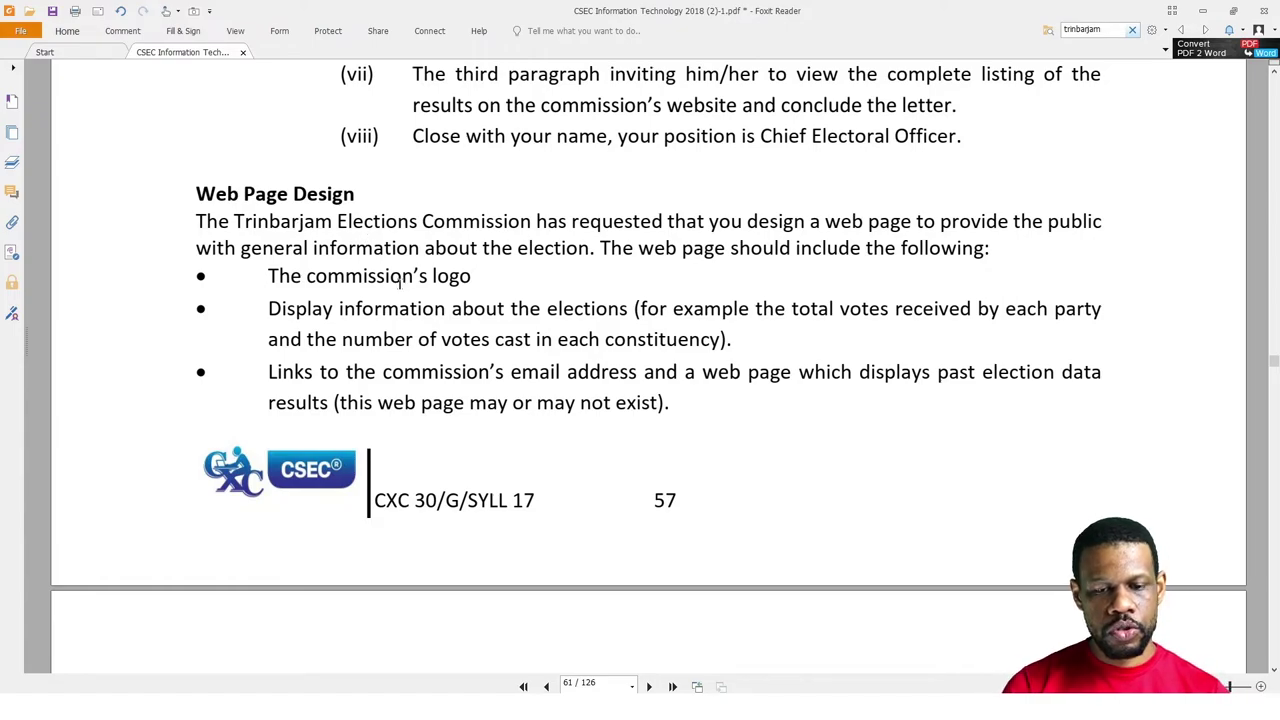
Step: Scroll the syllabus PDF to the Web Page Design section, then switch to Mail Merge Template.docx
scroll(398, 286, "up", 1)
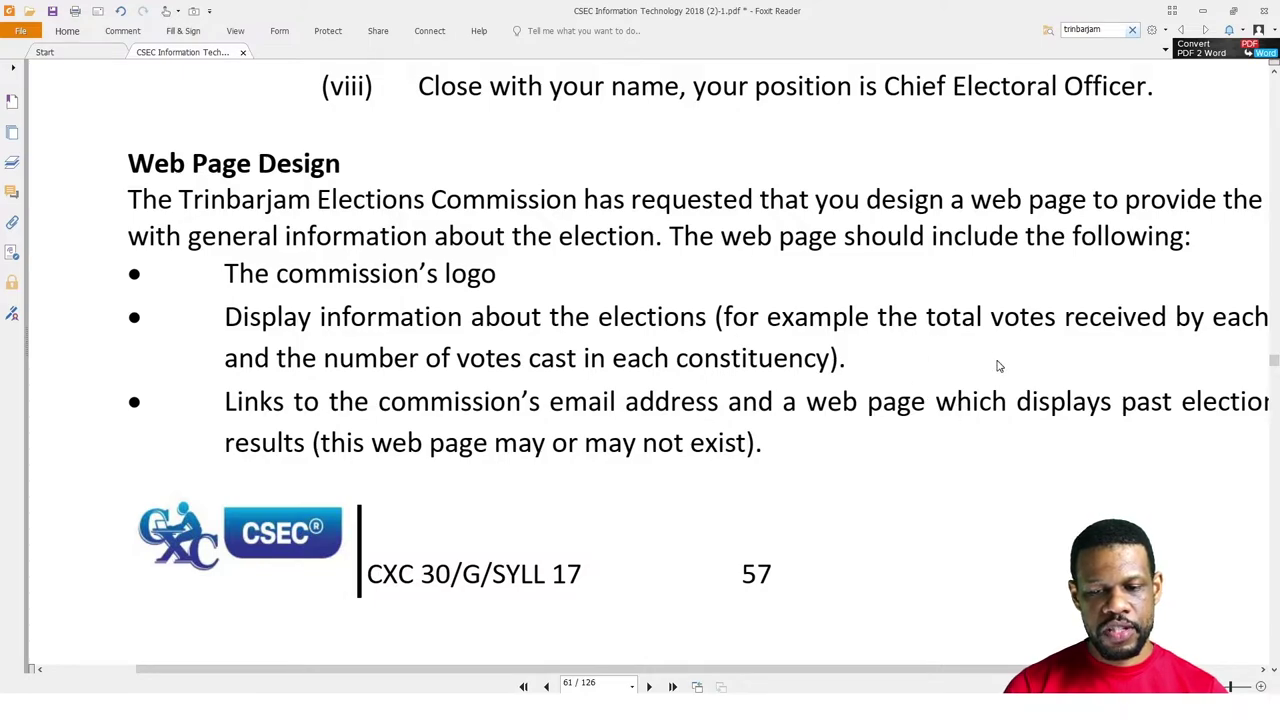
left_click(738, 470)
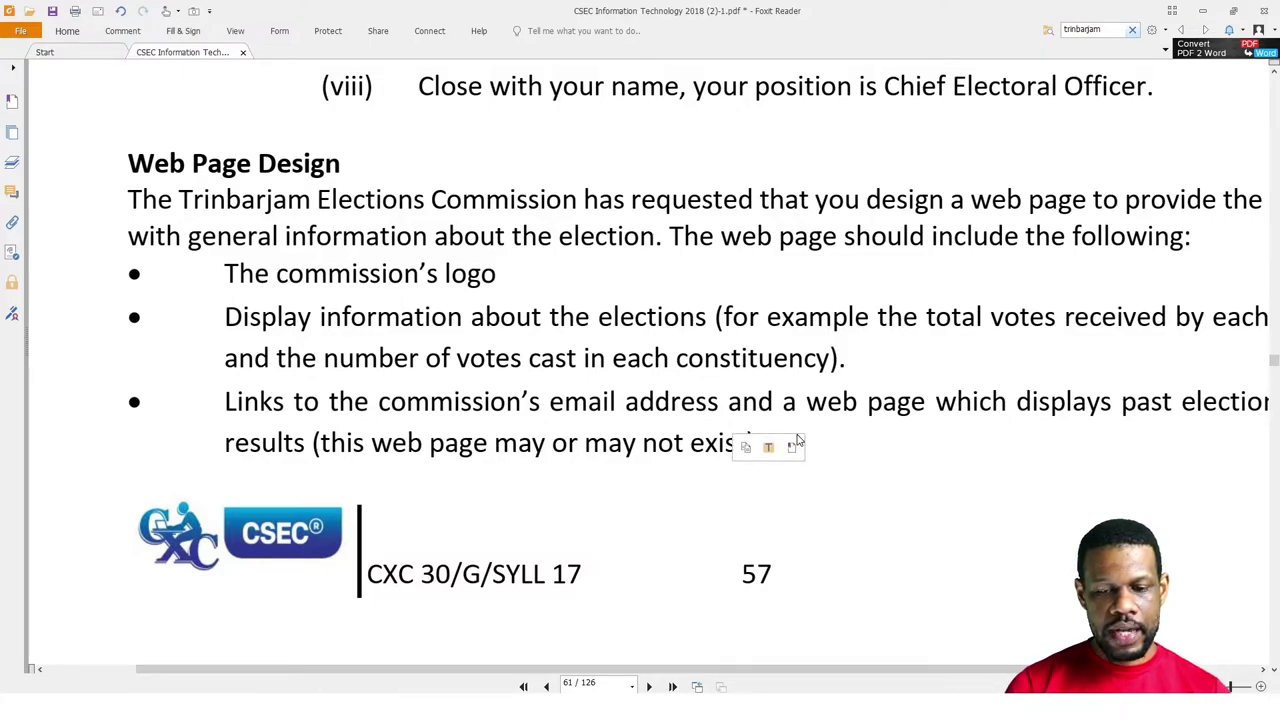
left_click_drag(806, 672, 903, 670)
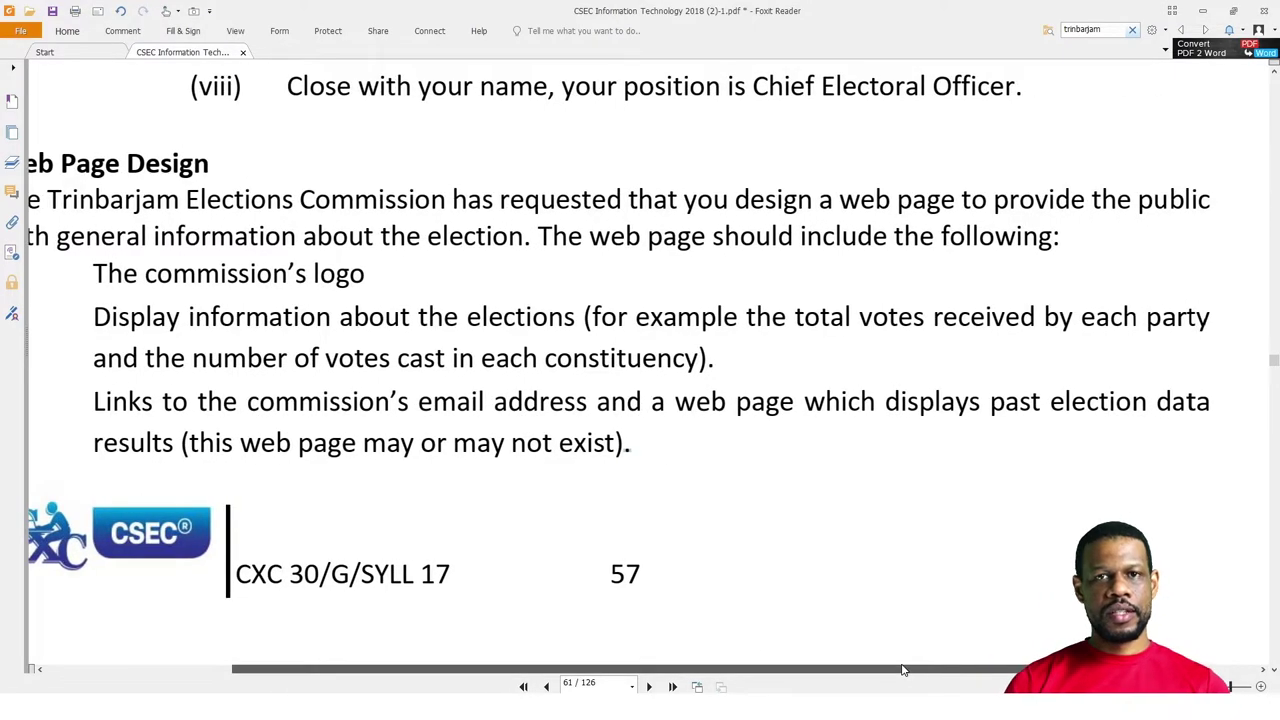
key("alt+Tab")
key("alt+Tab")
key("alt+Tab")
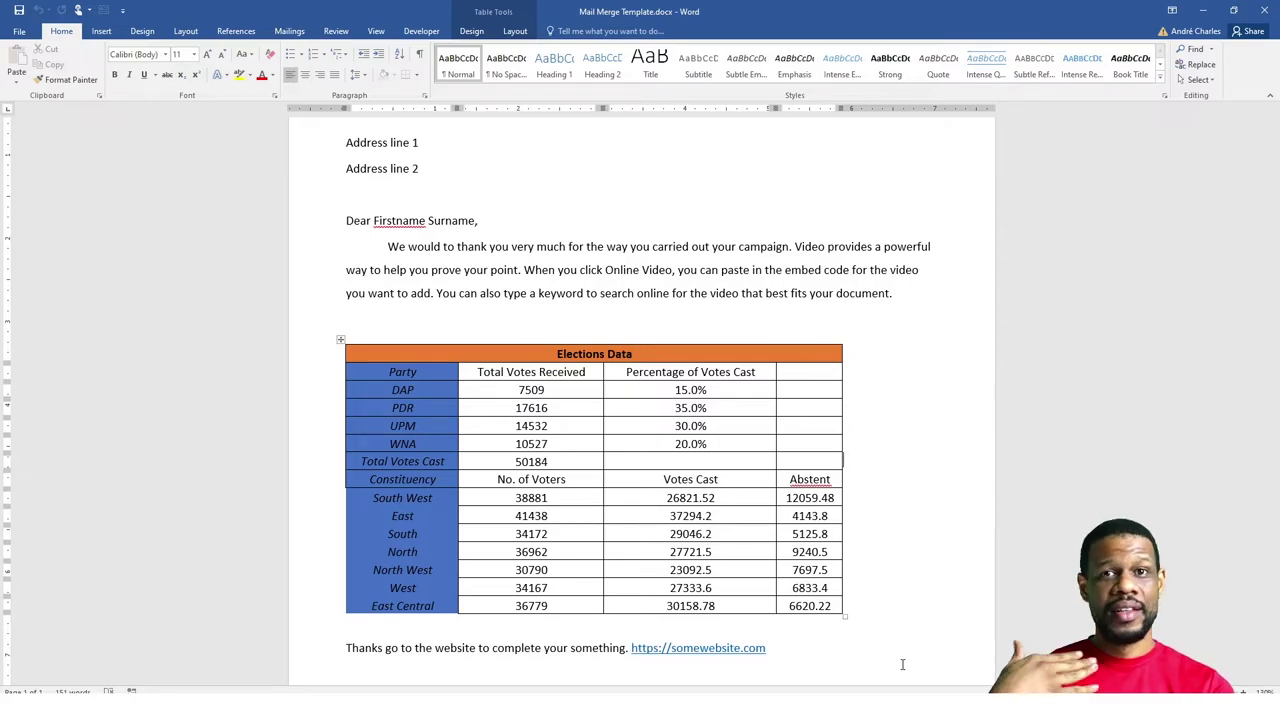
Step: Return to the syllabus PDF's Web Page Design requirements on page 57, then open the window switcher
key("alt+Tab")
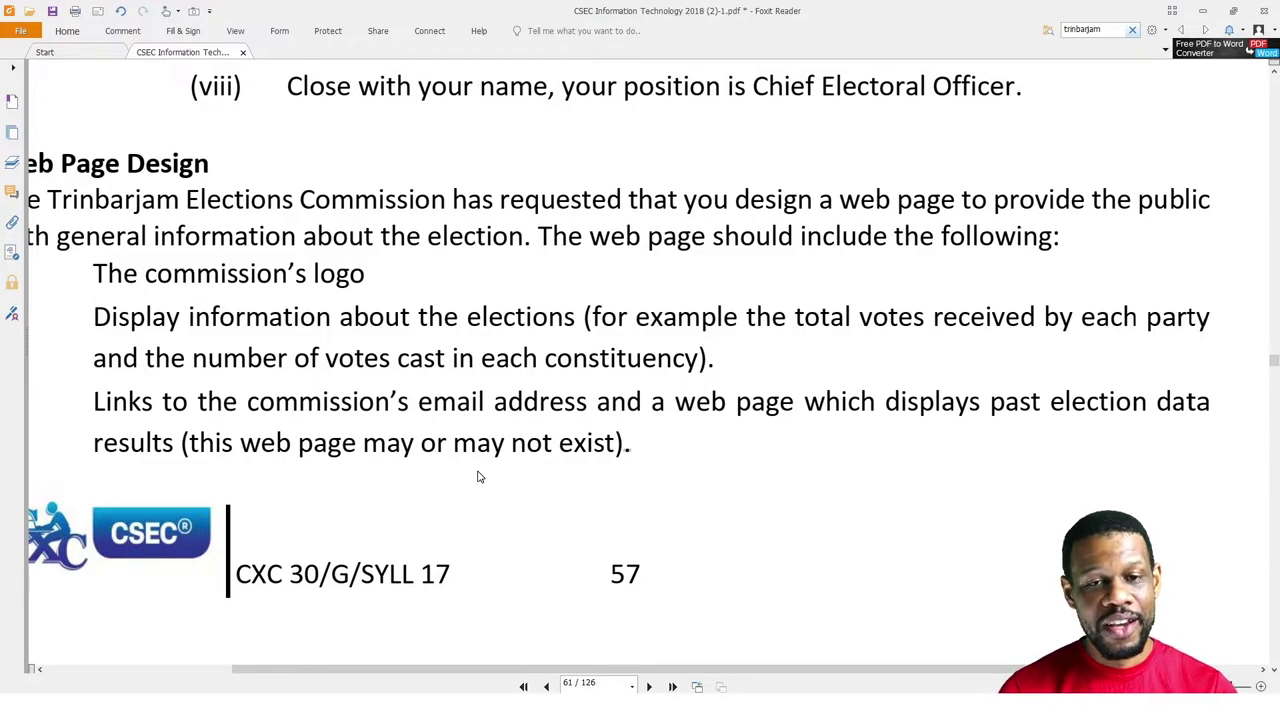
key("alt+Tab")
key("alt+Tab")
Step: Add a text box below the table reading 'Contact us at:' followed by the commission's e-mail
scroll(481, 455, "down", 3)
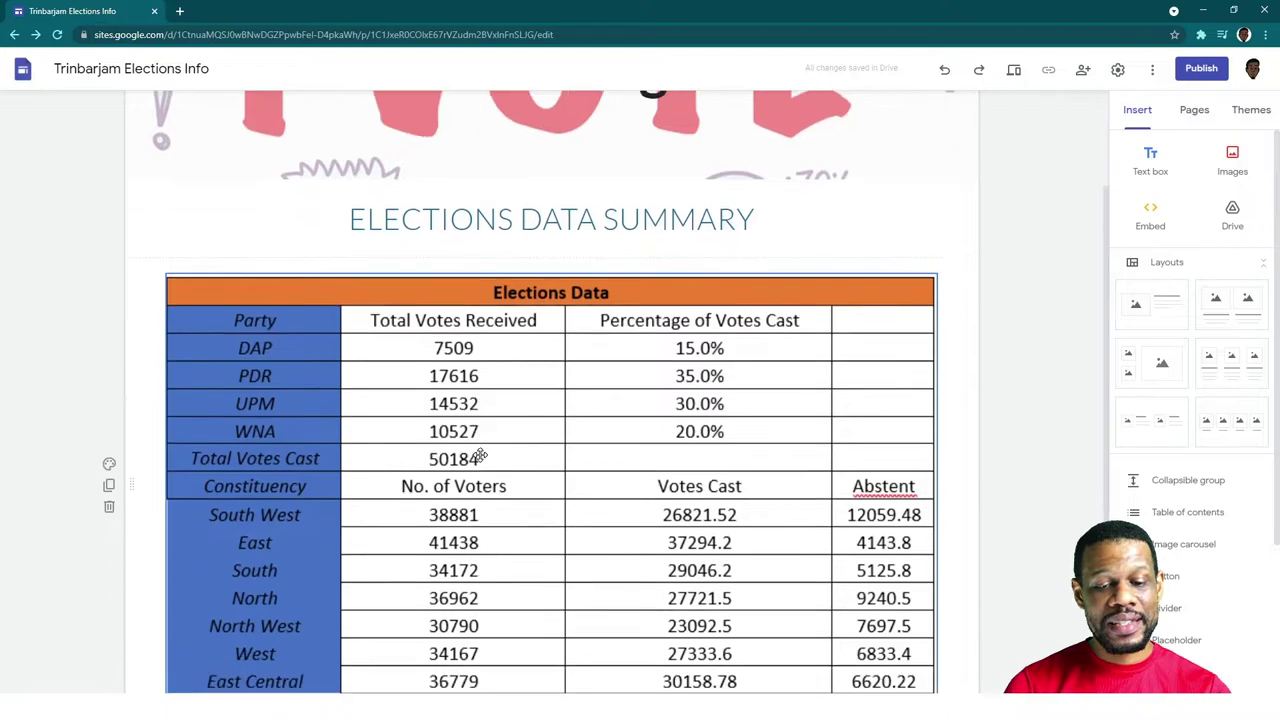
scroll(481, 455, "down", 2)
scroll(481, 455, "up", 4)
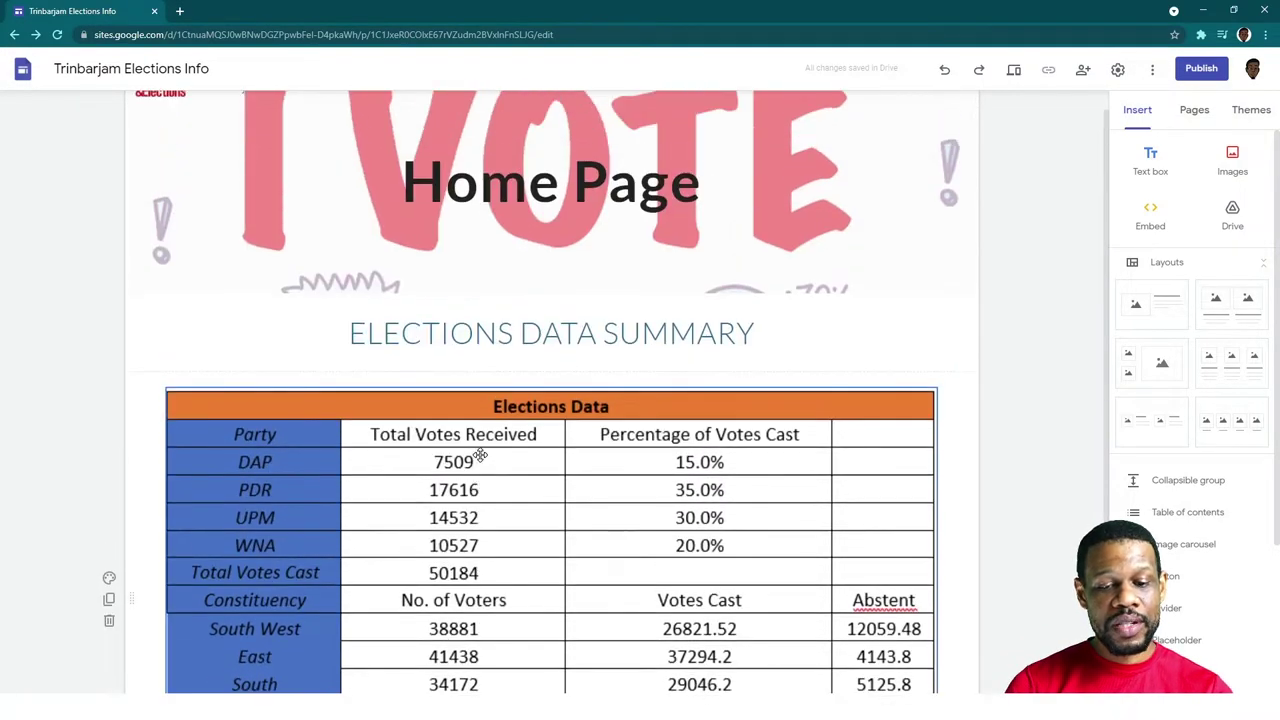
scroll(481, 455, "down", 3)
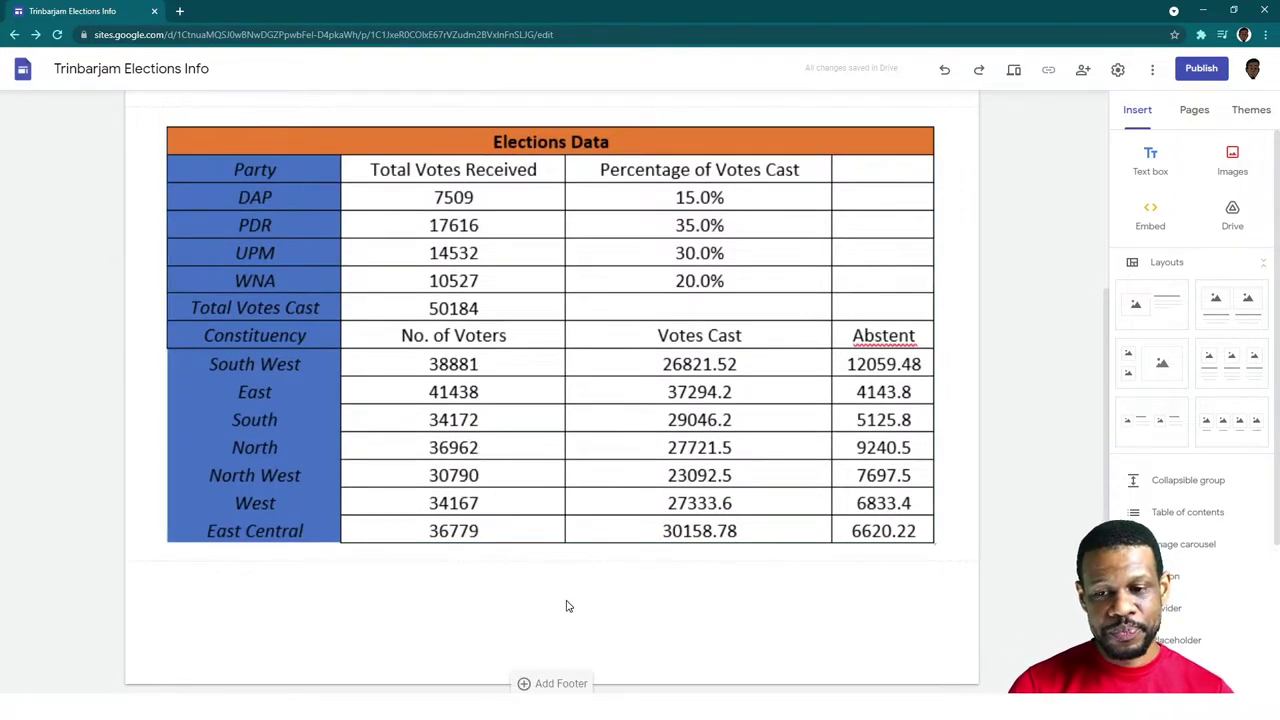
left_click(1150, 160)
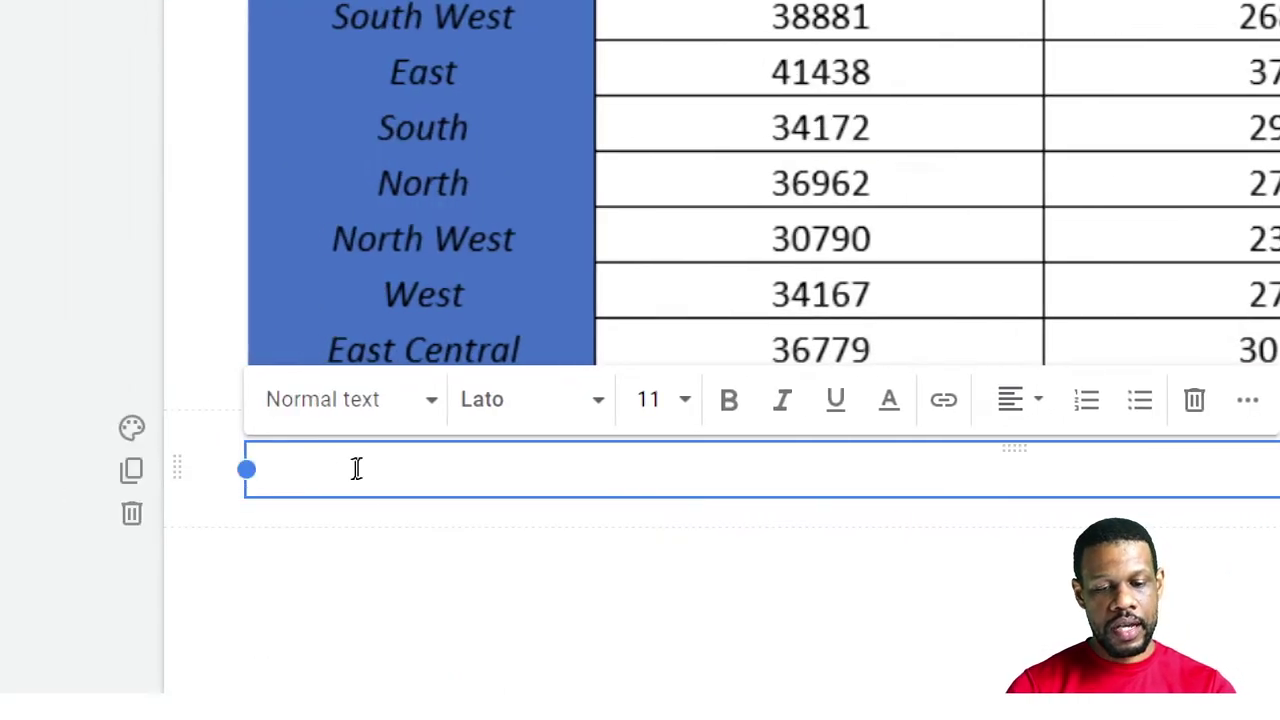
type("cON")
key("BackSpace")
key("BackSpace")
key("BackSpace")
type("Contact us at")
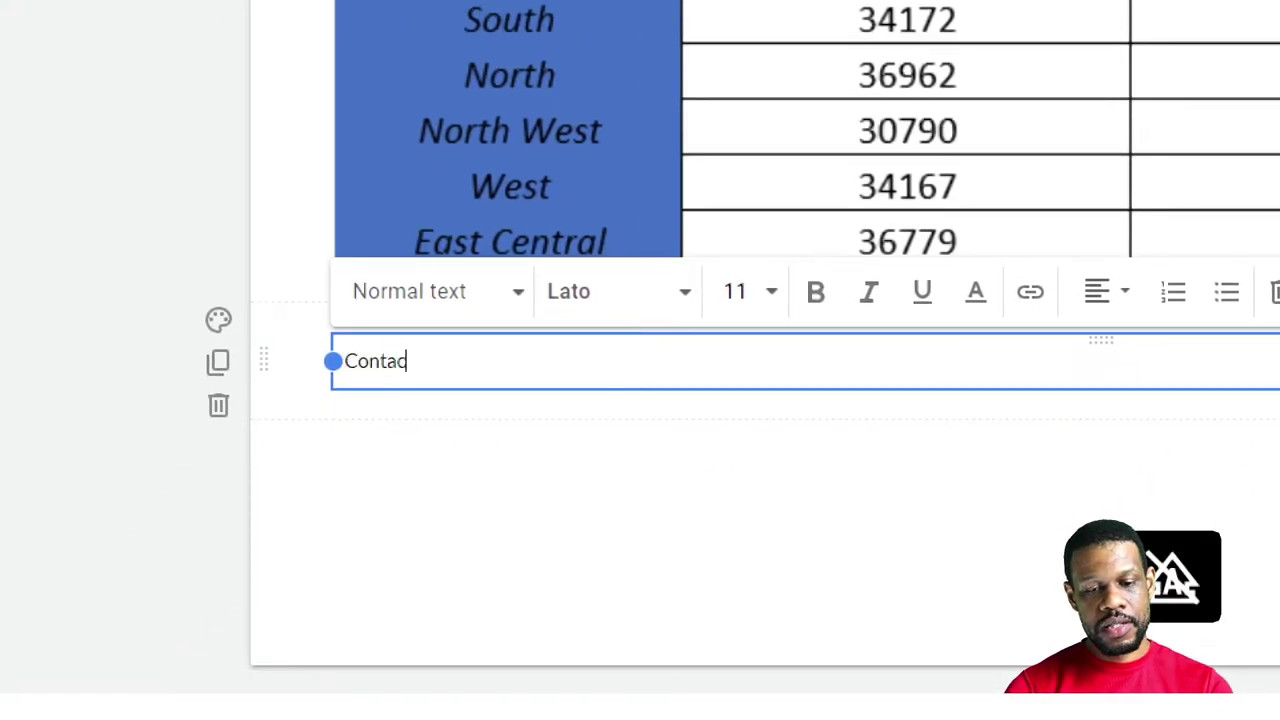
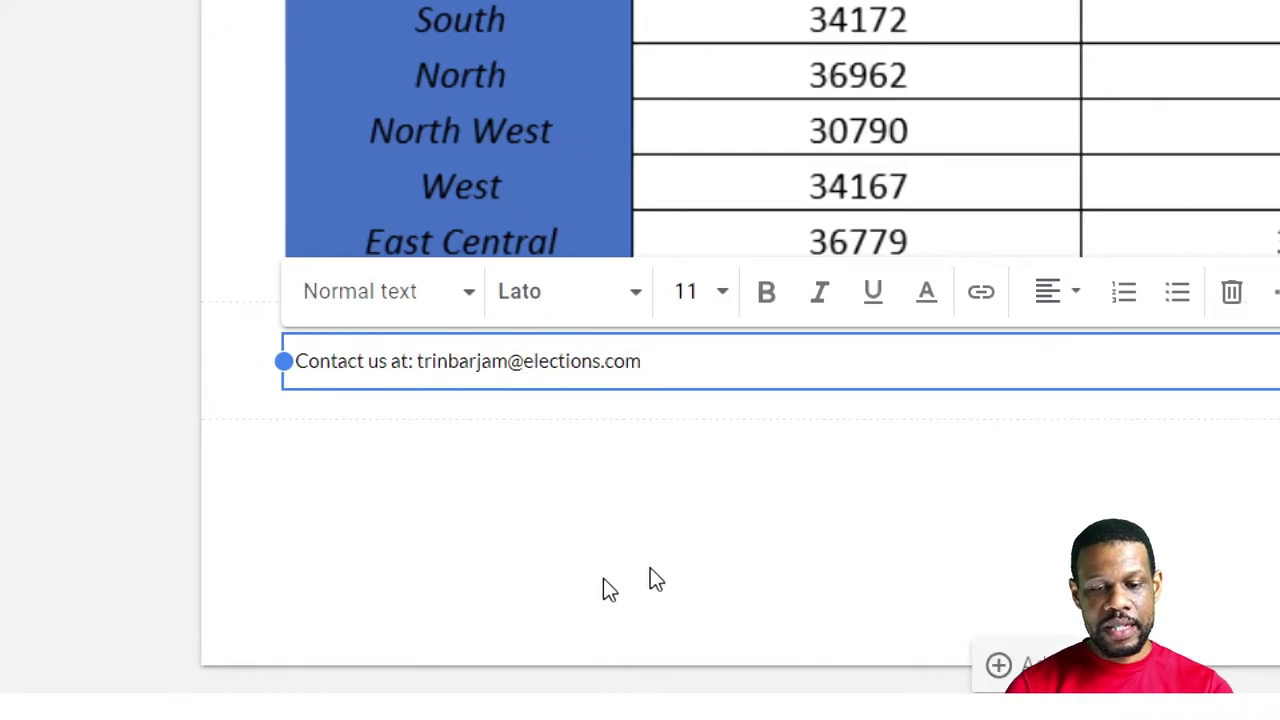
left_click(686, 489)
Step: Select the e-mail address in the contact line and turn it into a link
left_click(477, 366)
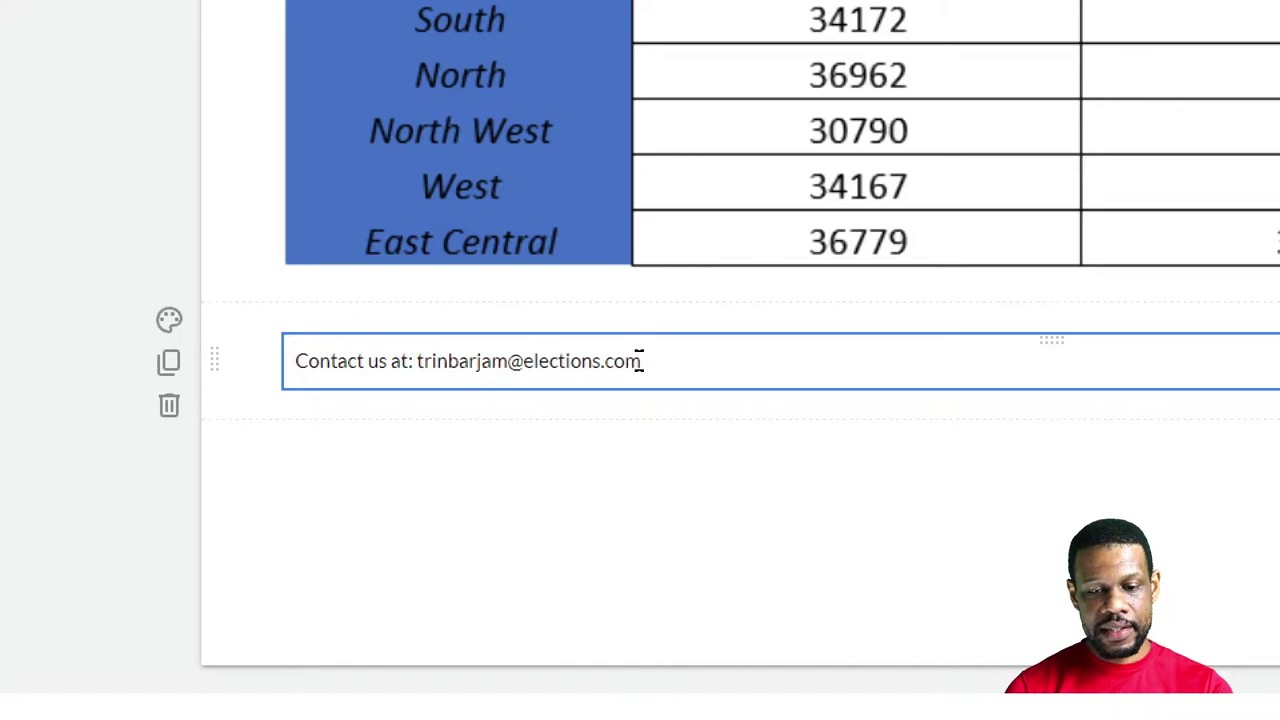
left_click_drag(648, 362, 420, 358)
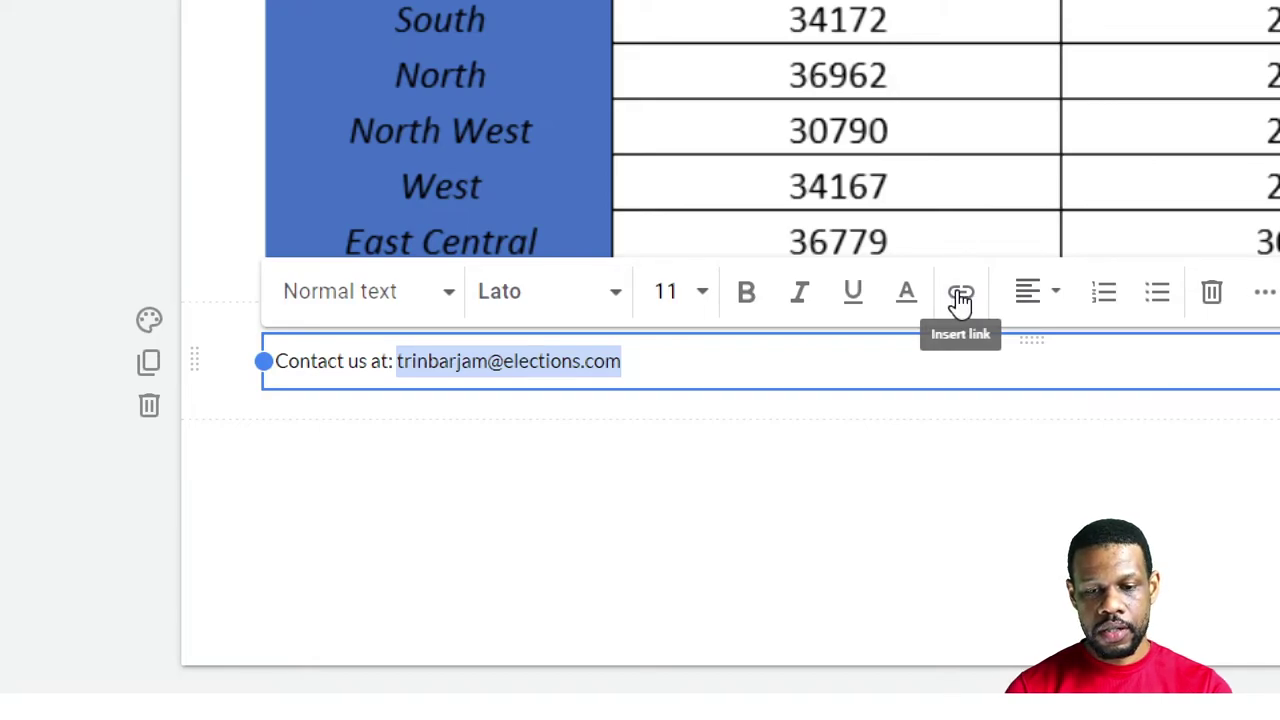
left_click(960, 298)
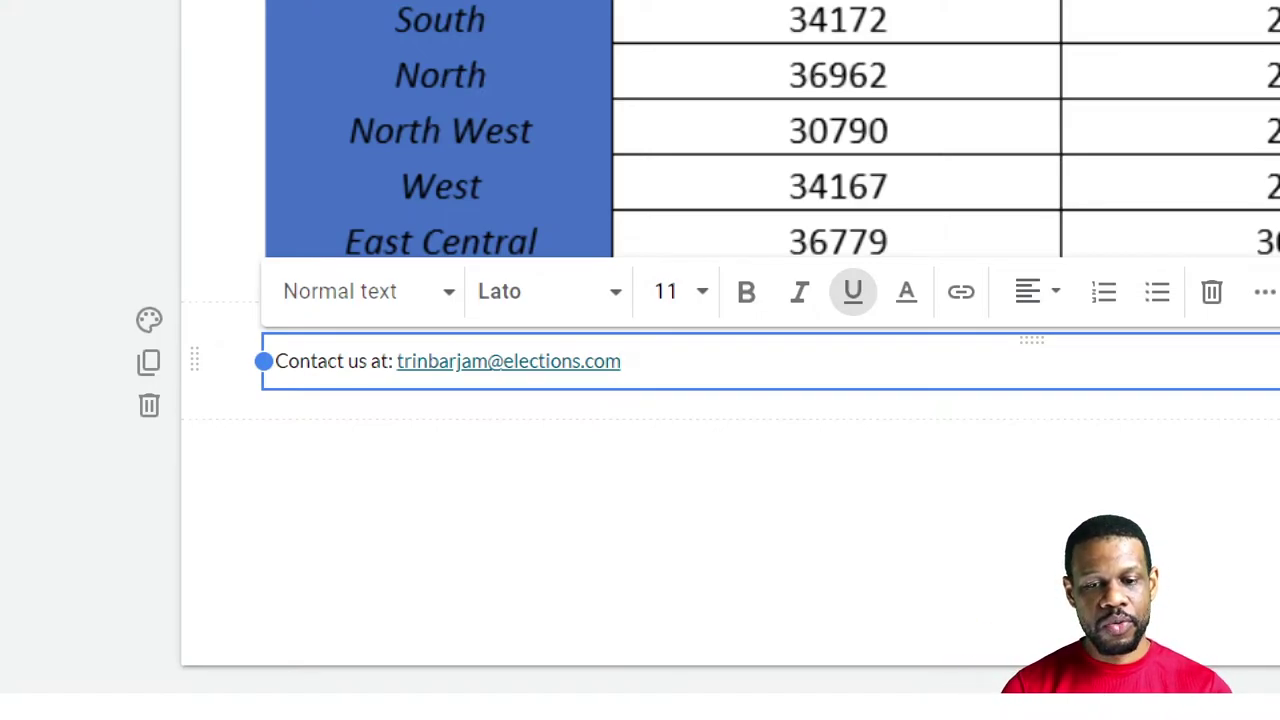
key("alt+Tab")
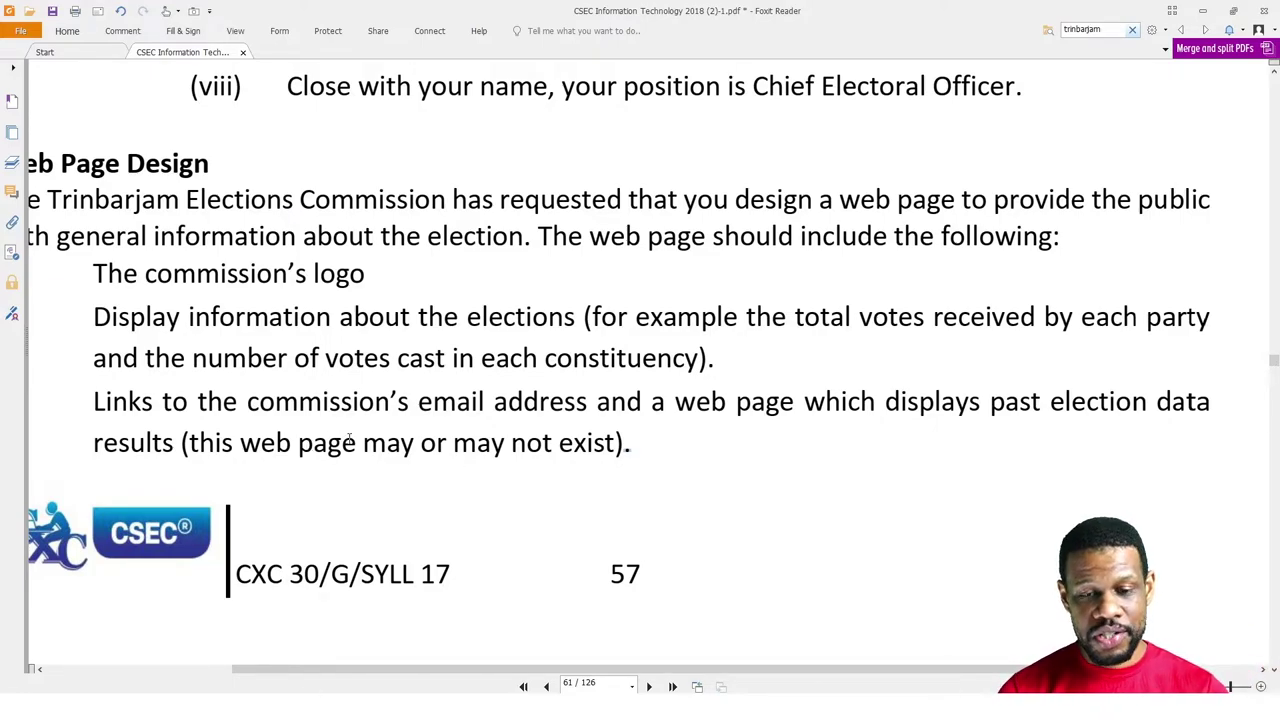
key("alt+Tab")
key("alt+Tab")
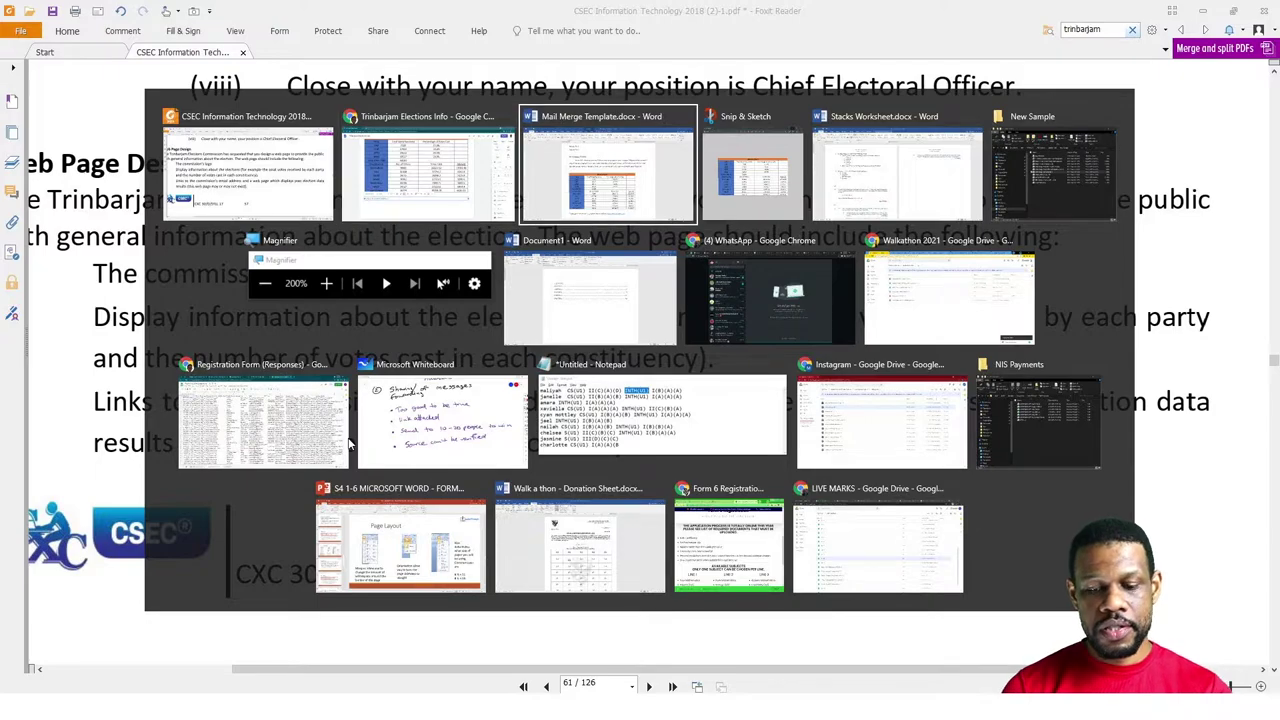
Step: Return to the Trinbarjam Elections Info Google Sites editor, showing the linked contact line below the table
key("alt+shift+Tab")
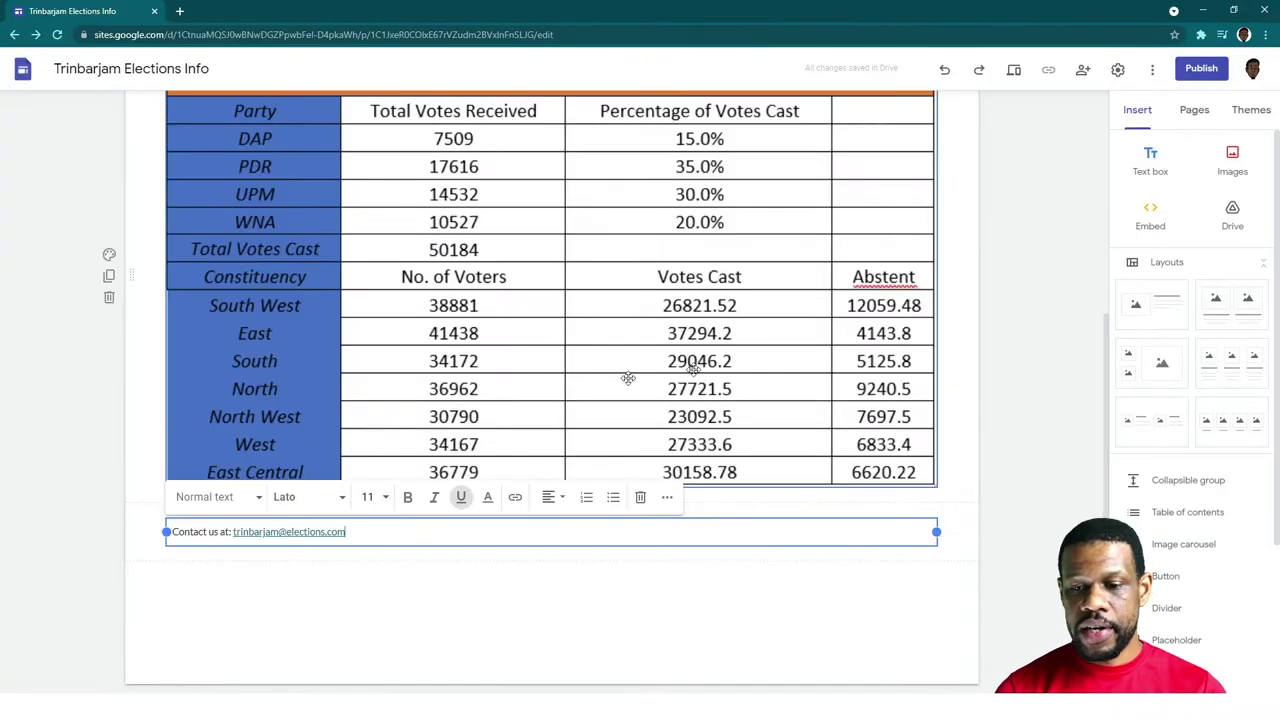
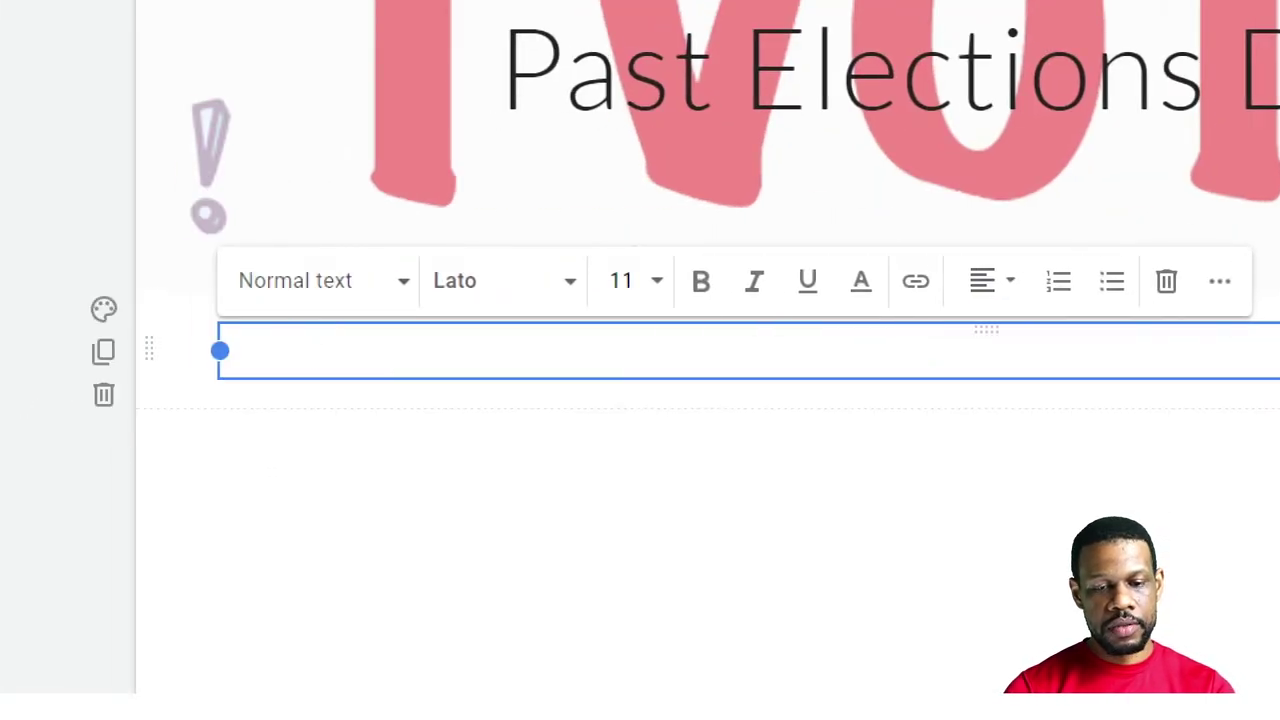
Step: Type 'Information is currently not available at this point in time.' below the header, correcting typos
type("Information si curre")
key("BackSpace")
key("BackSpace")
key("BackSpace")
key("BackSpace")
key("BackSpace")
key("BackSpace")
key("BackSpace")
key("BackSpace")
type("ss")
key("BackSpace")
key("BackSpace")
type("is currently not availabl")
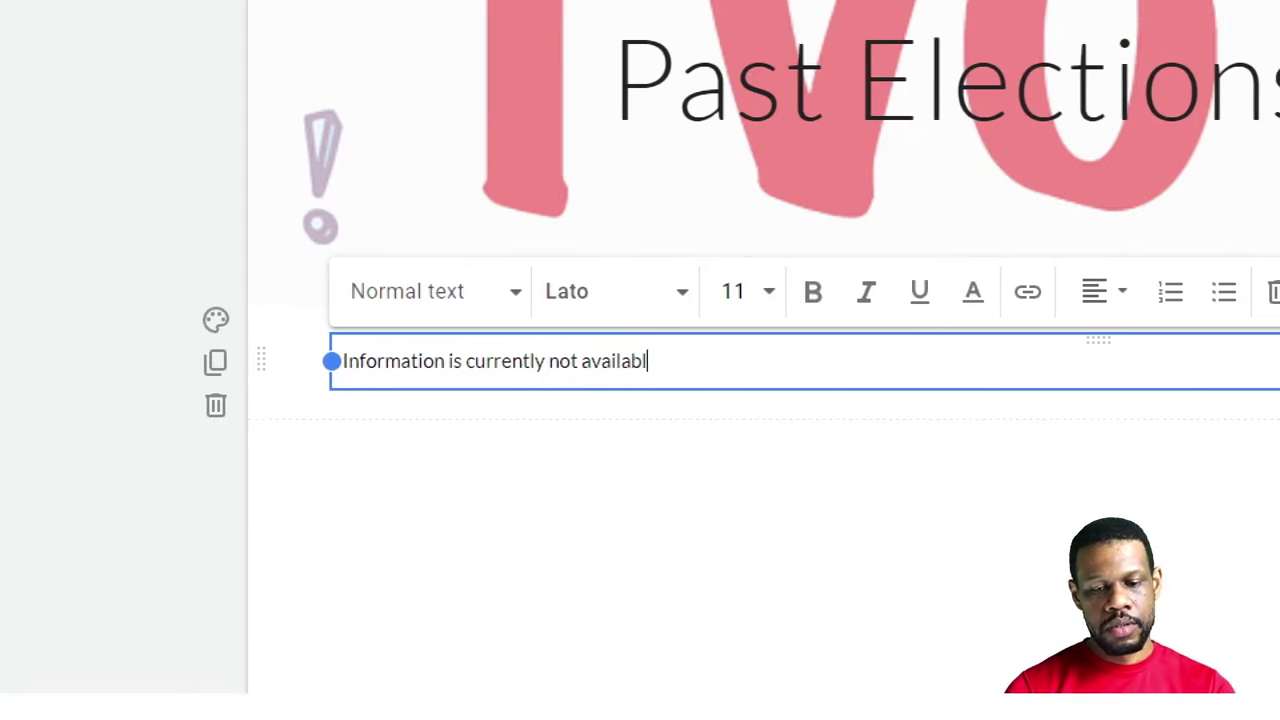
type("e at this poin ")
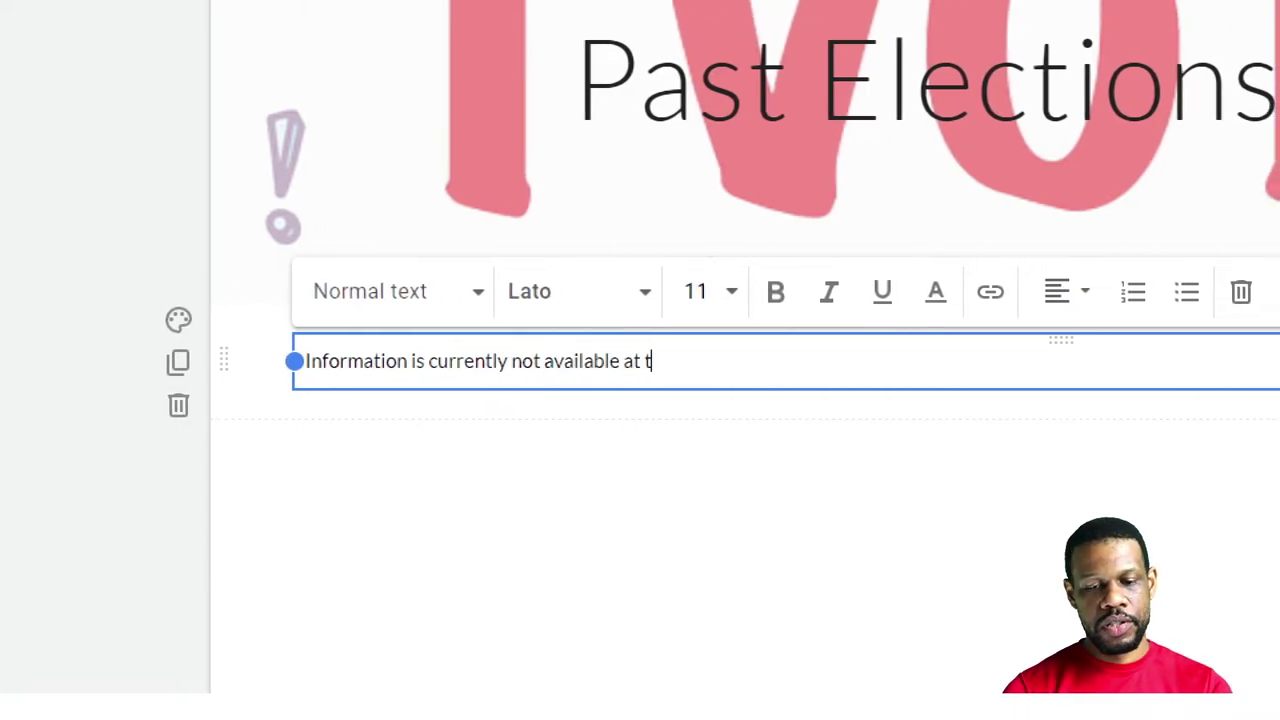
type("t in time.")
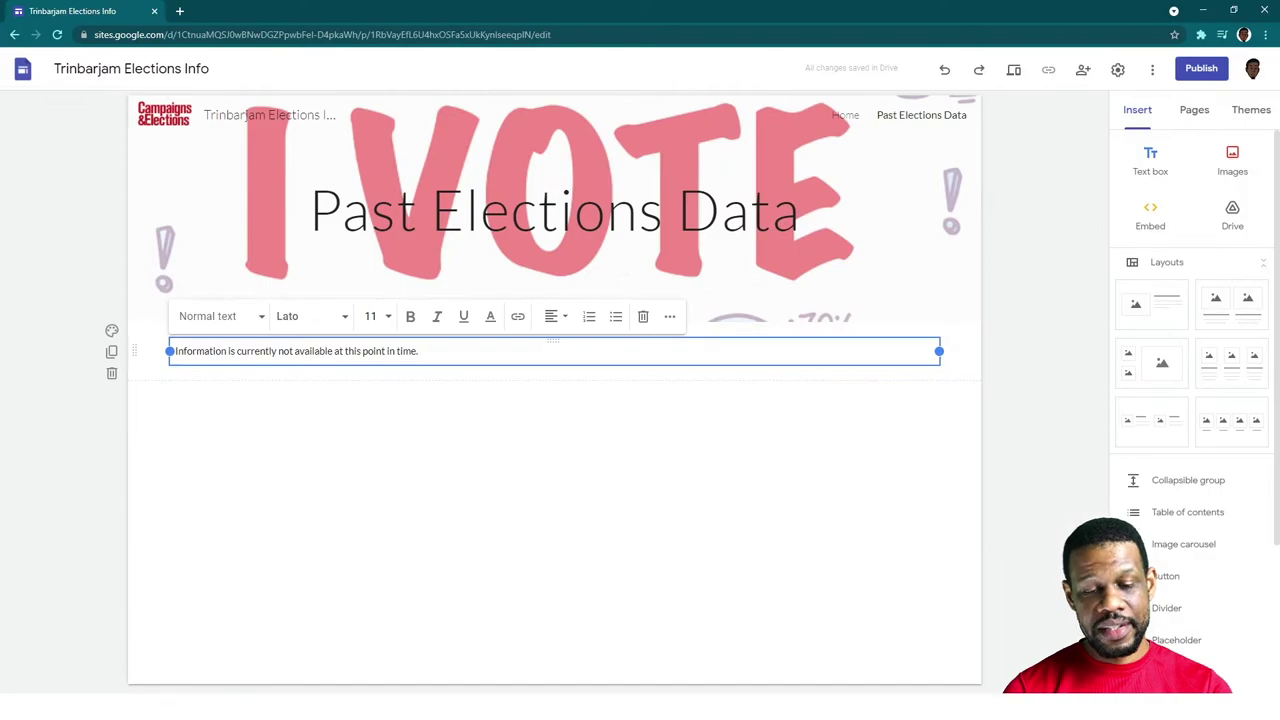
Step: Jump to the 'mark scheme' bookmark (page 42) in the CSEC PDF, then return to the browser
key("alt+Tab")
key("alt+Tab")
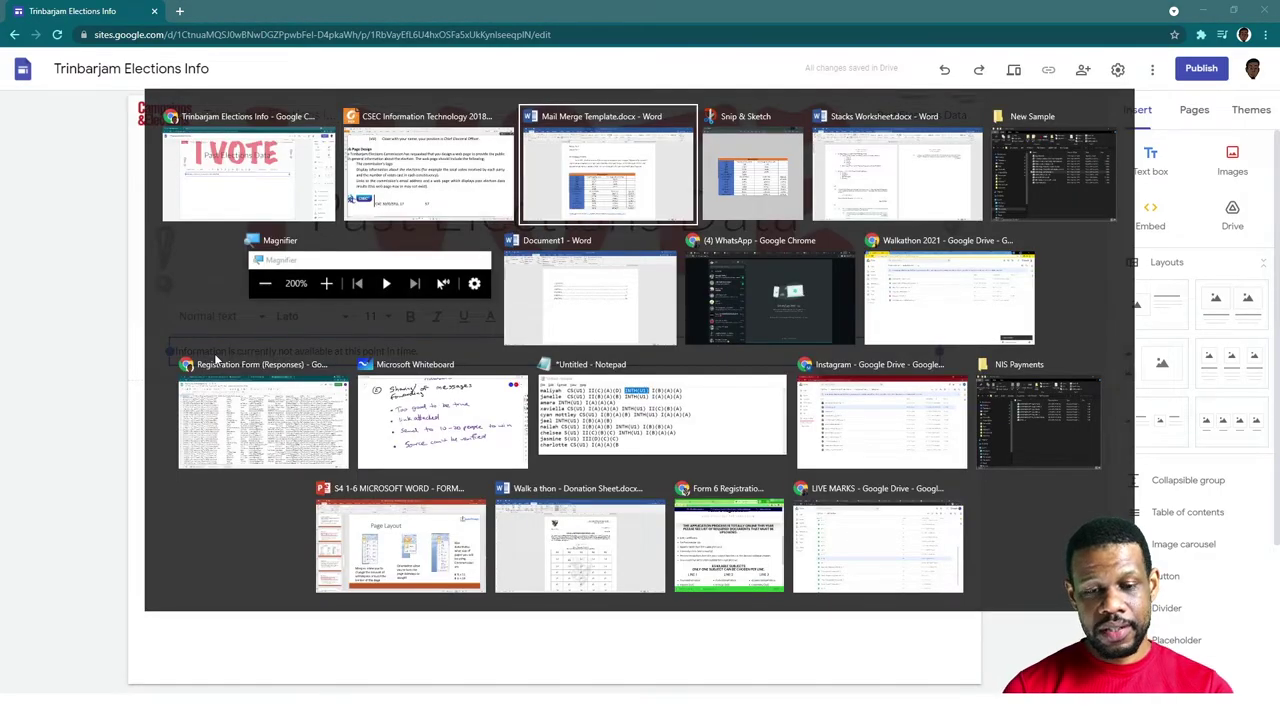
key("shift+alt+Tab")
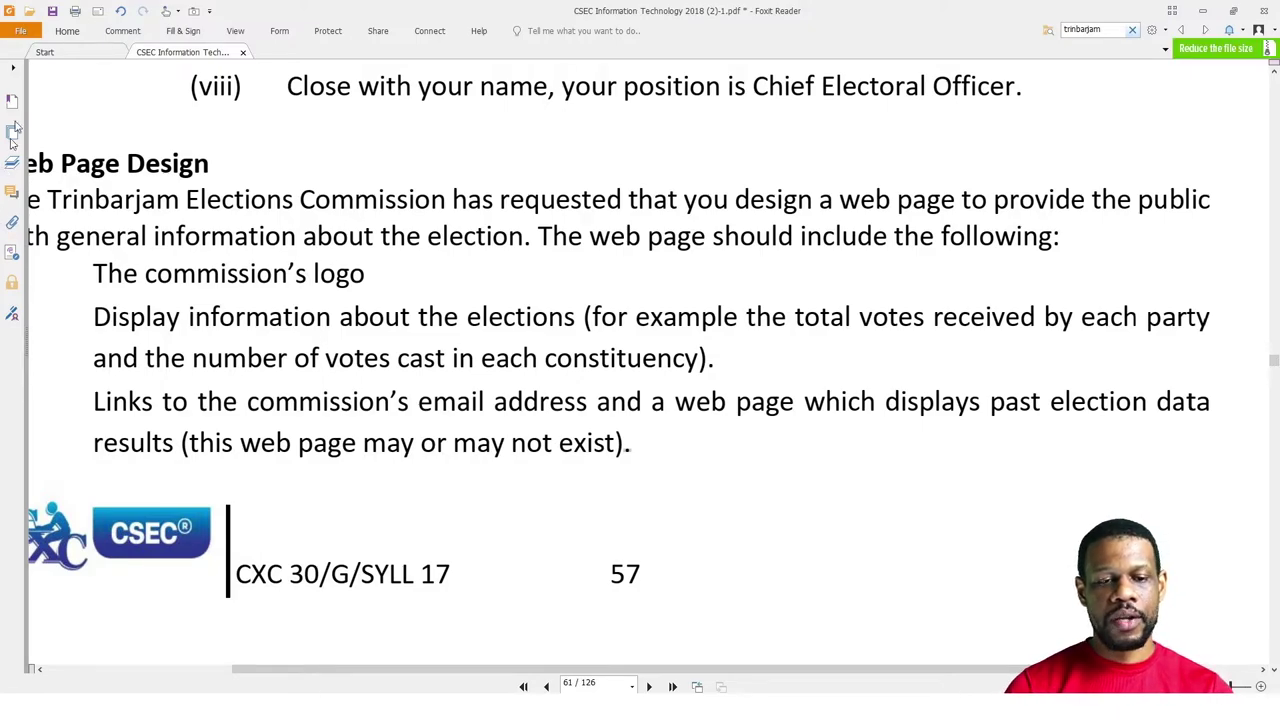
left_click(14, 70)
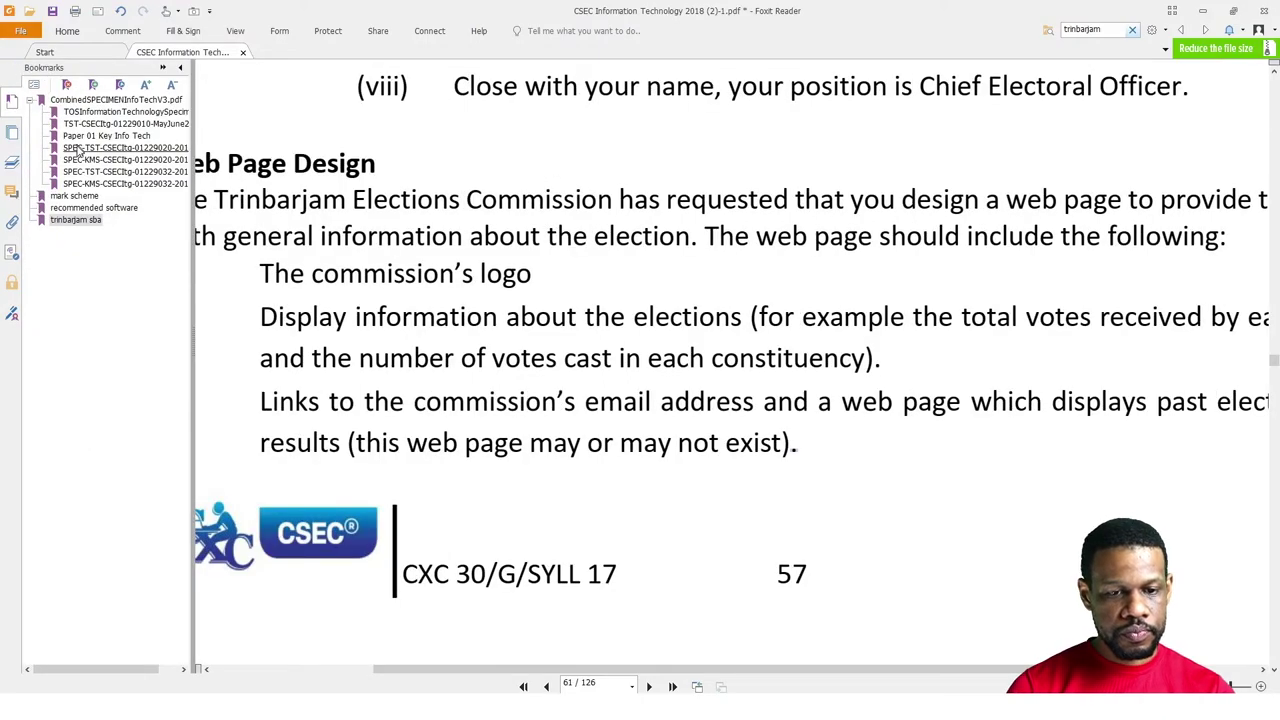
left_click(92, 197)
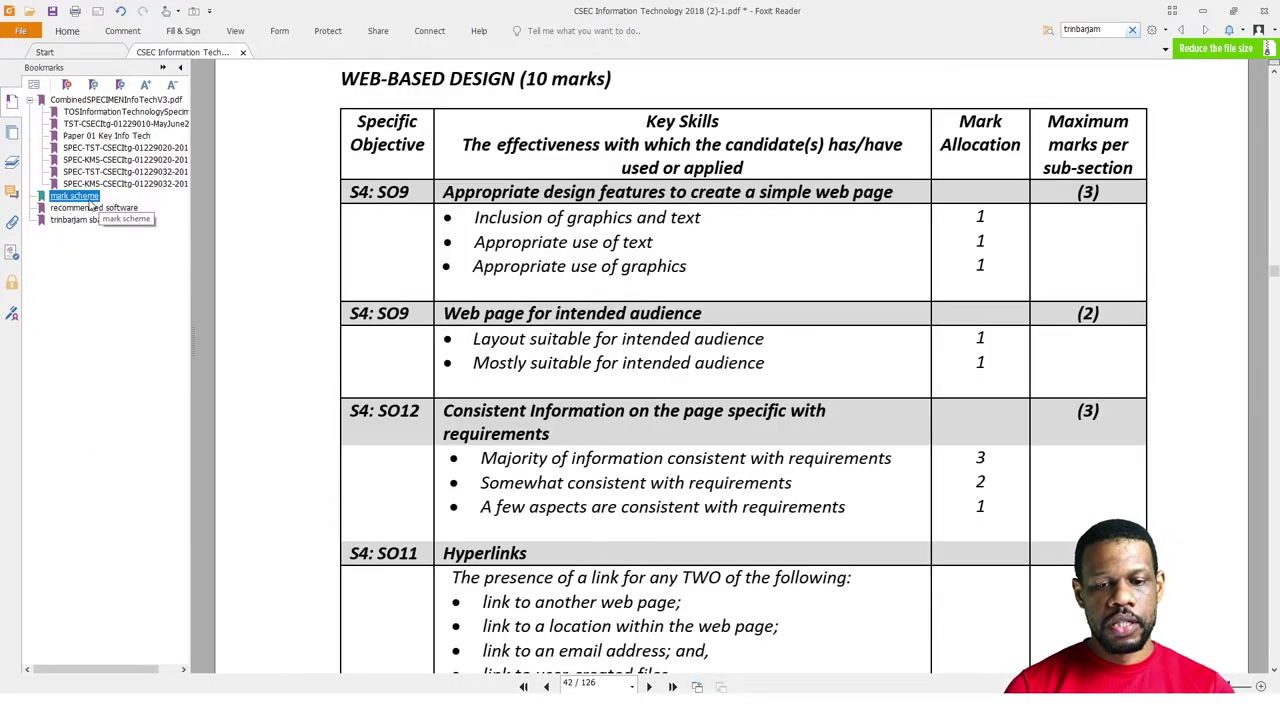
left_click(180, 67)
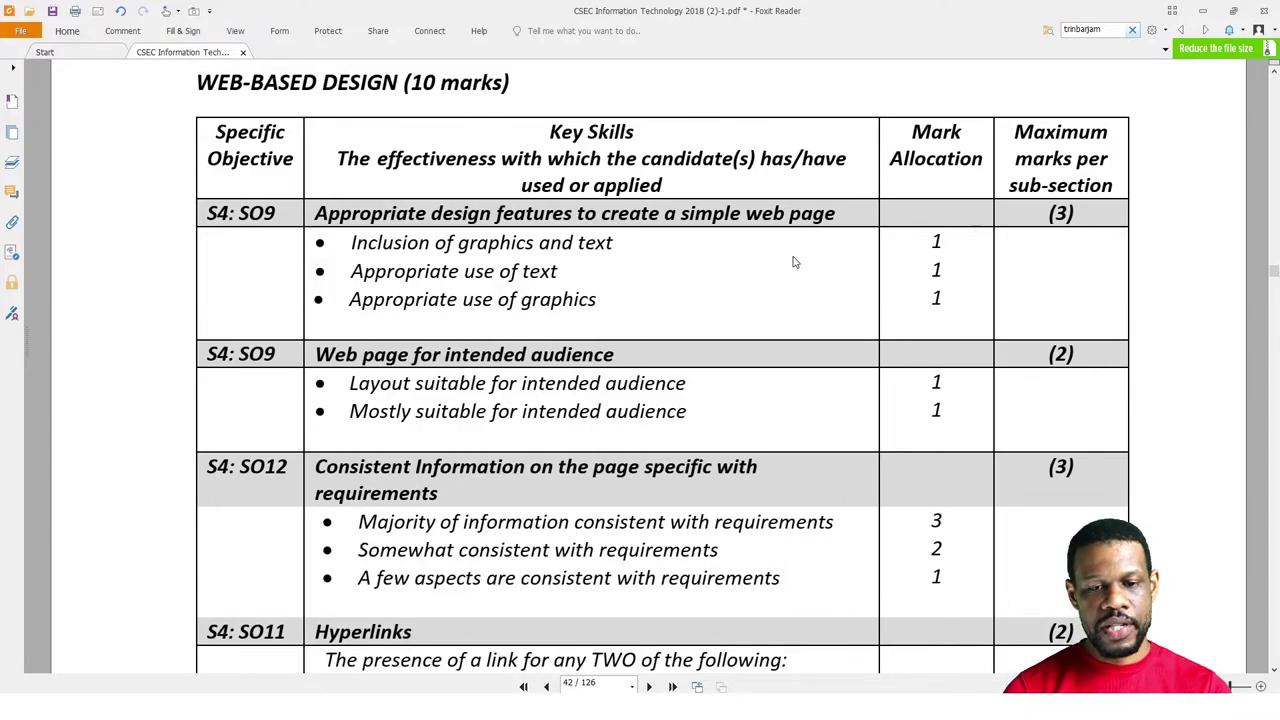
key("alt+Tab")
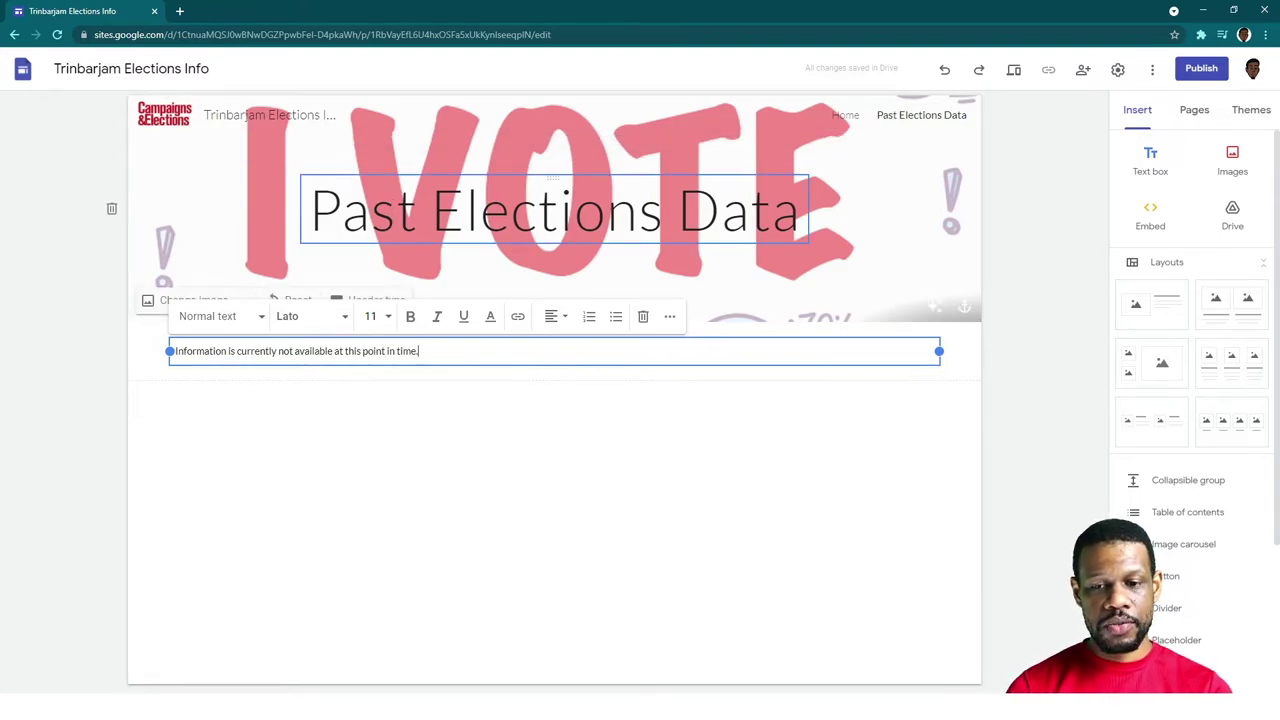
Step: Open the site's Home page and briefly check the mark scheme PDF
left_click(846, 115)
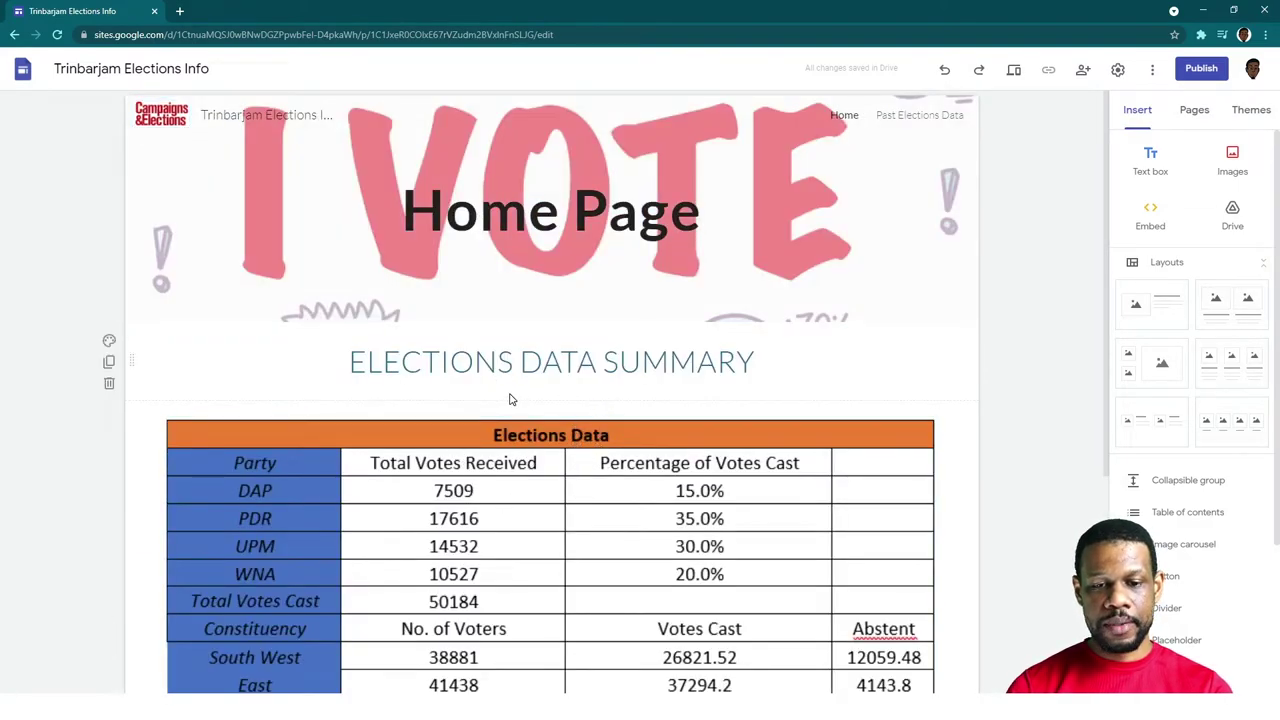
key("alt+Tab")
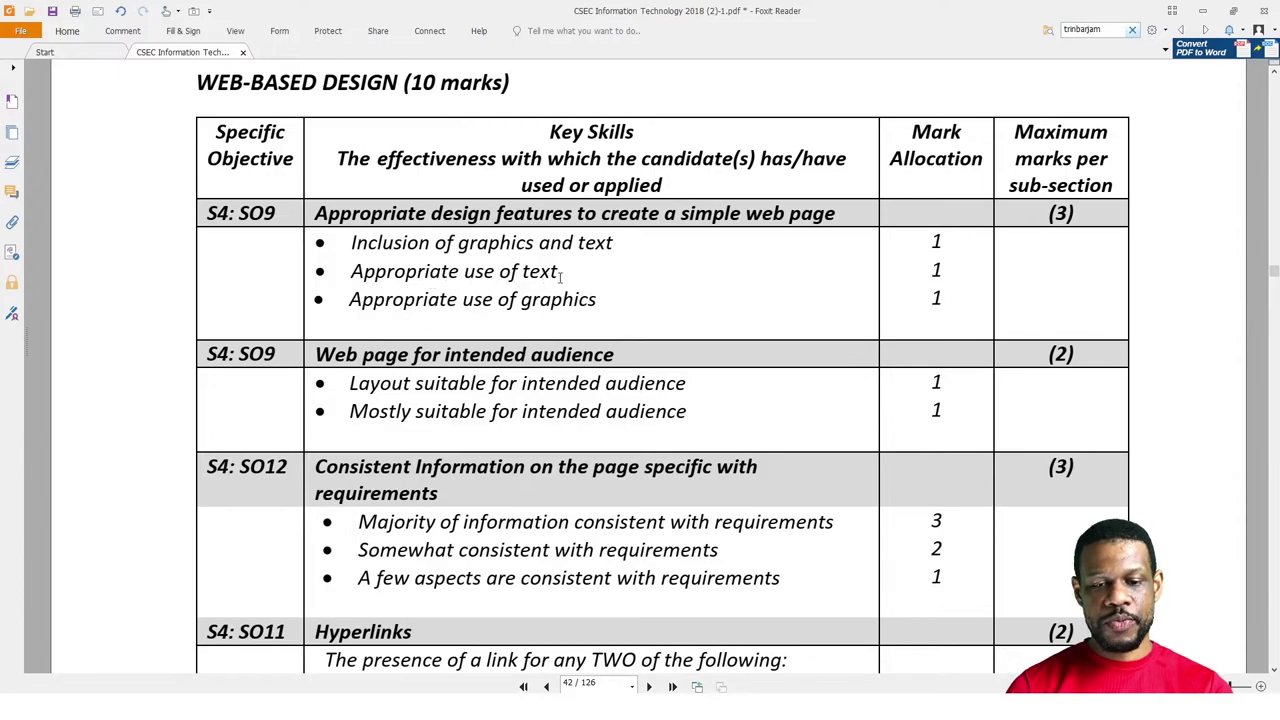
key("alt+Tab")
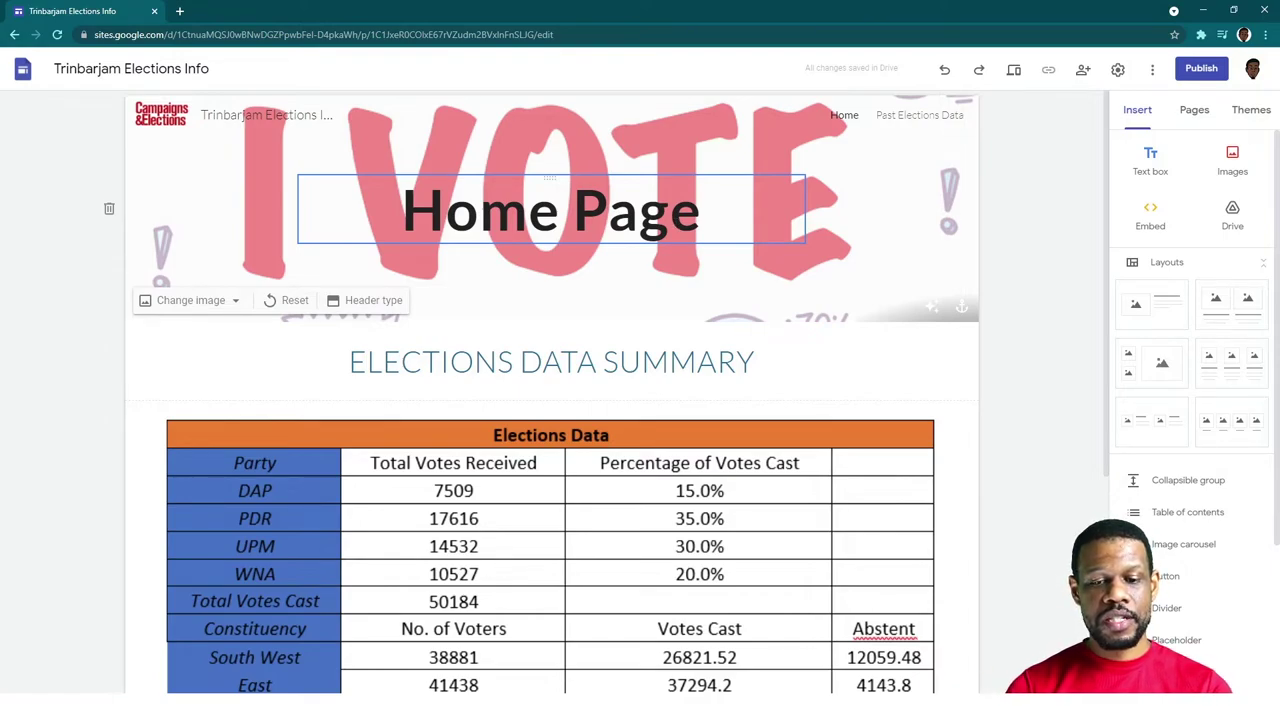
Step: Switch ELECTIONS DATA SUMMARY to Heading style, then restore it to Title style
left_click(634, 220)
left_click(577, 361)
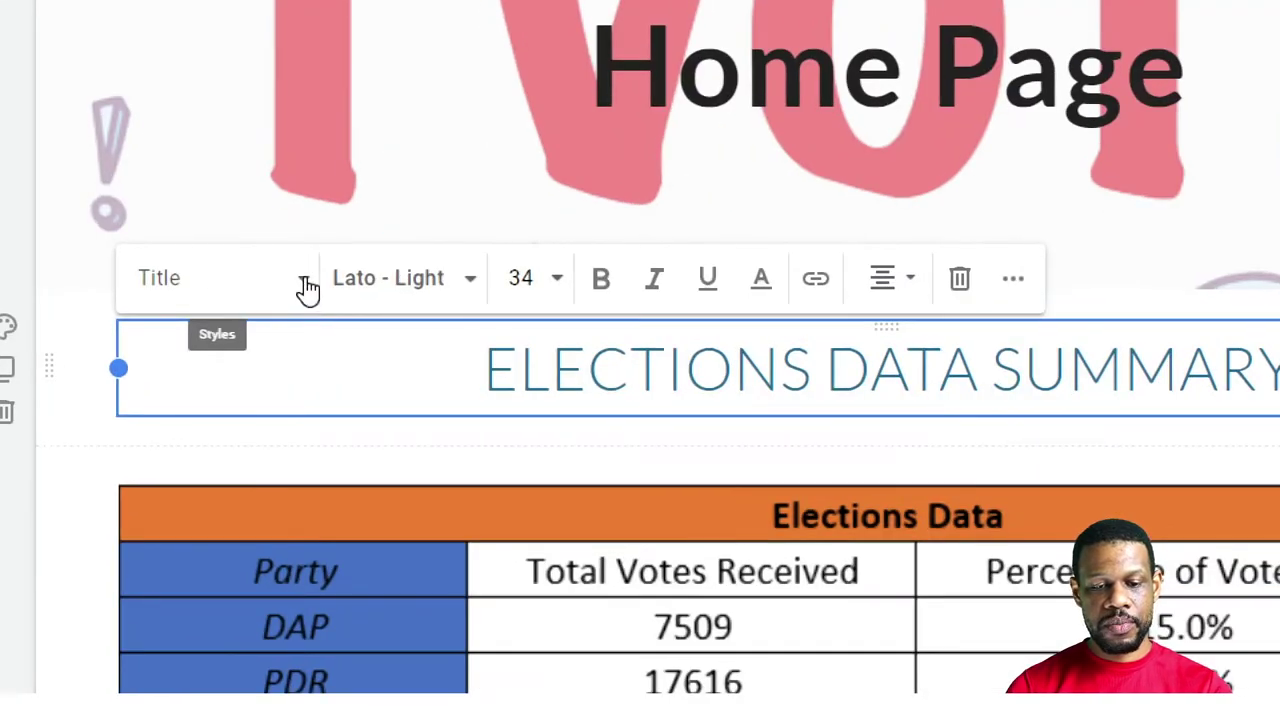
left_click(260, 322)
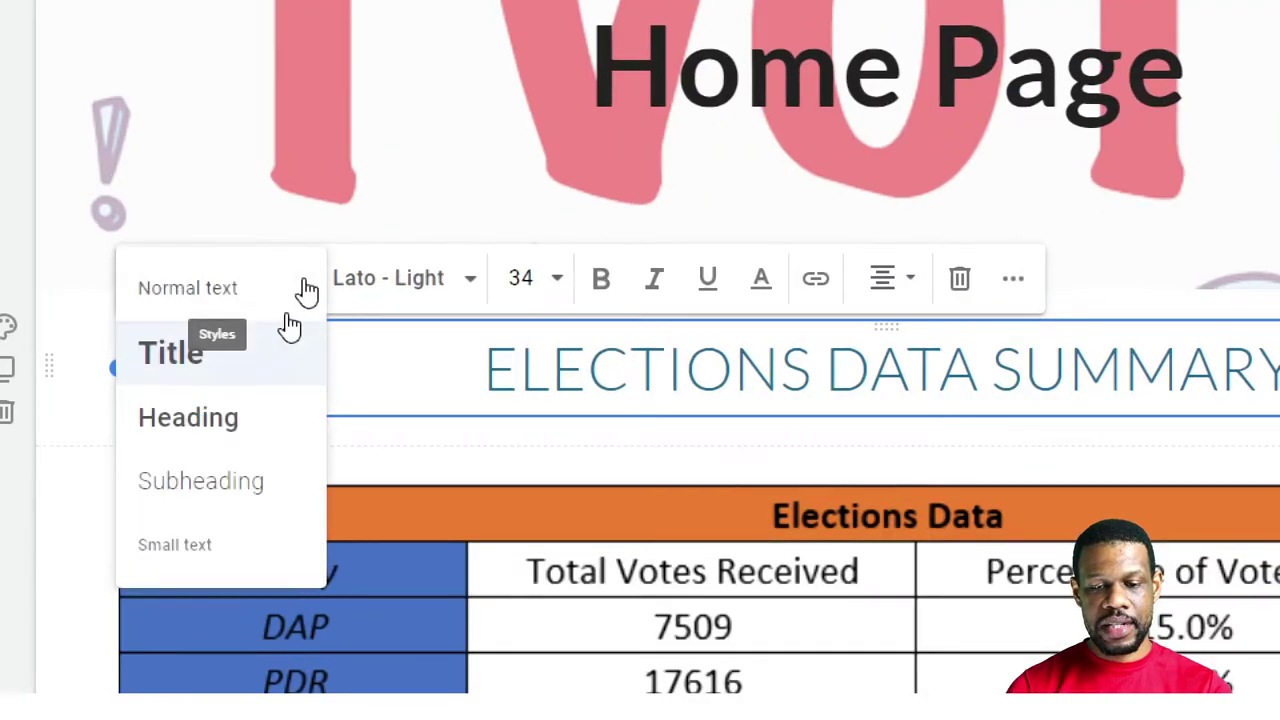
left_click(223, 423)
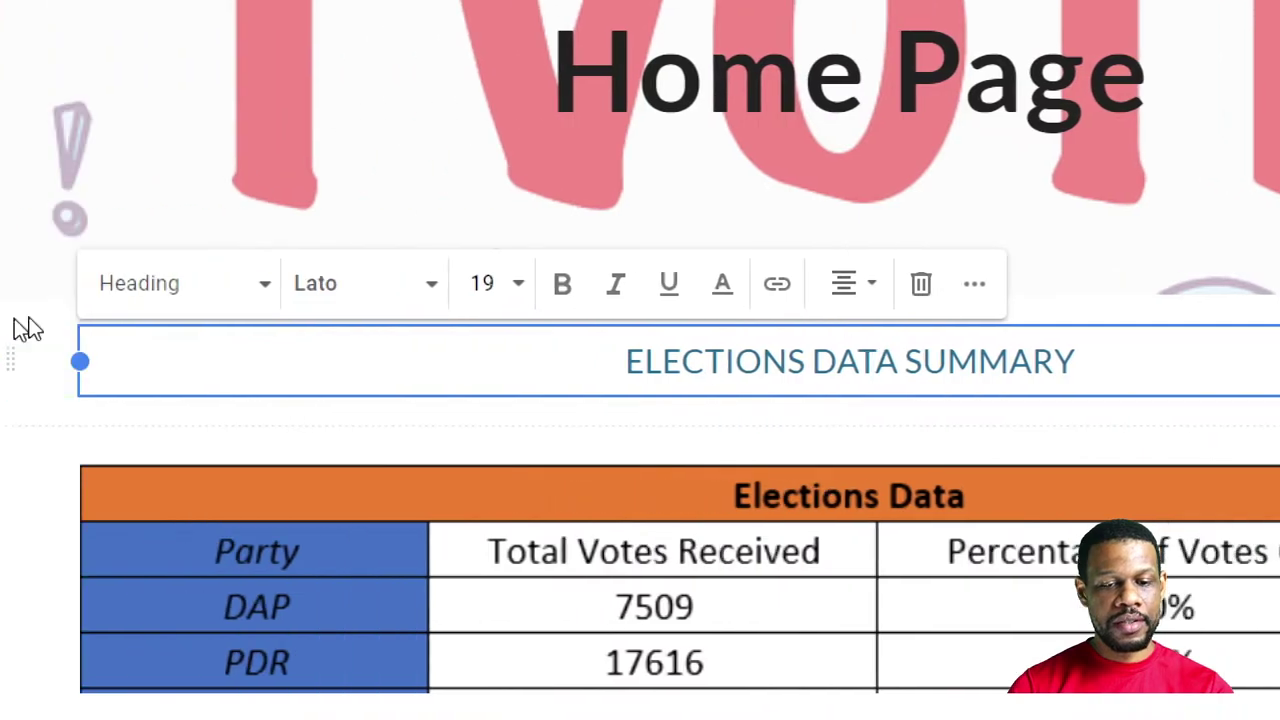
left_click(151, 295)
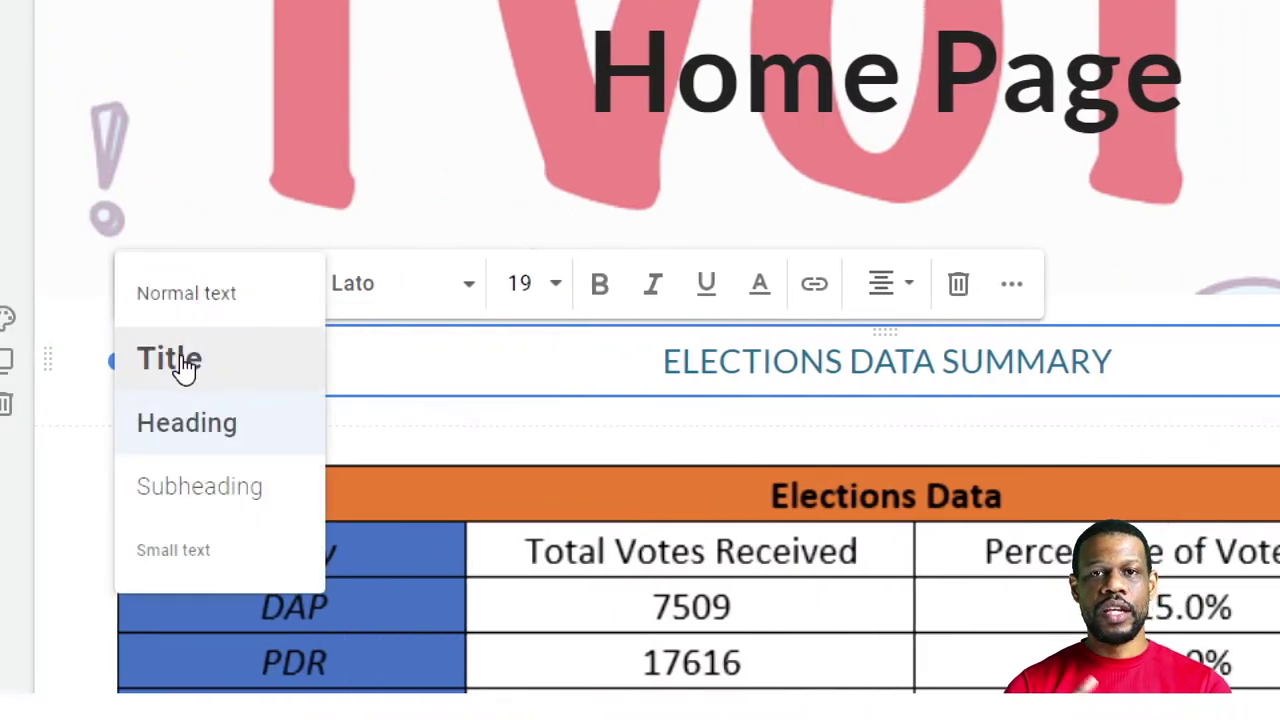
left_click(172, 360)
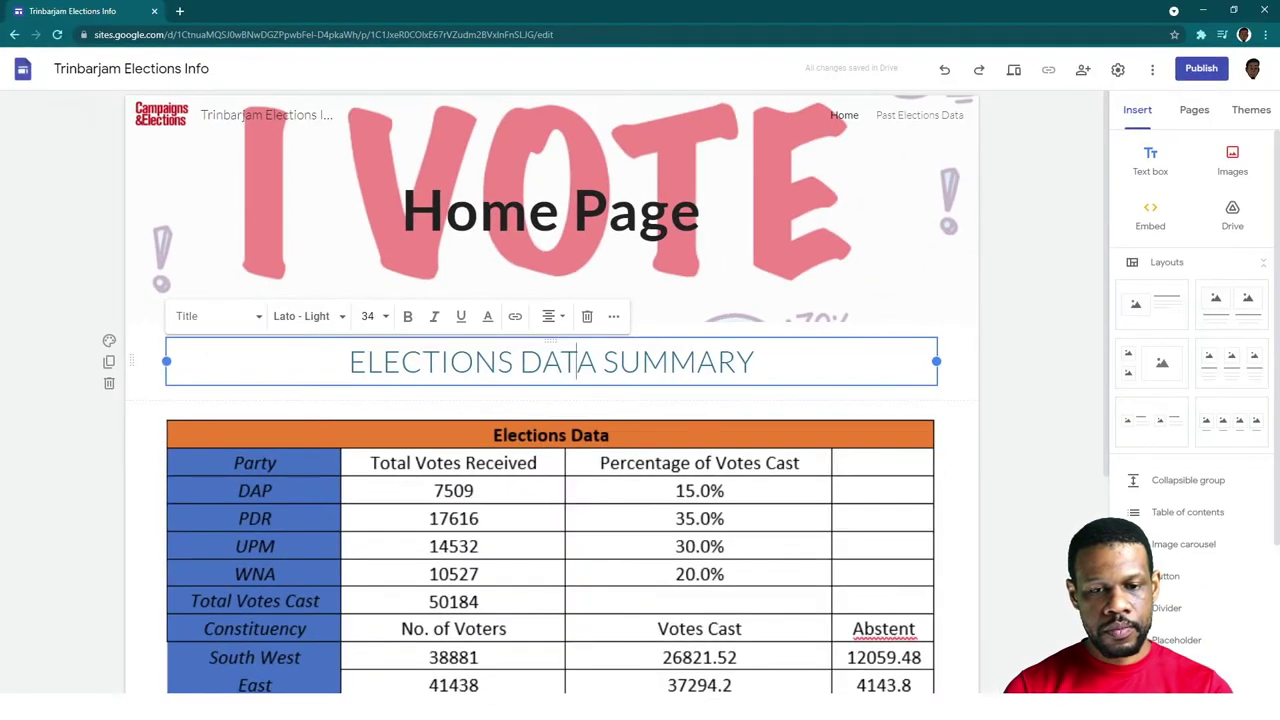
Step: Recheck the PDF, then select the header banner and scroll through the elections table
key("alt+Tab")
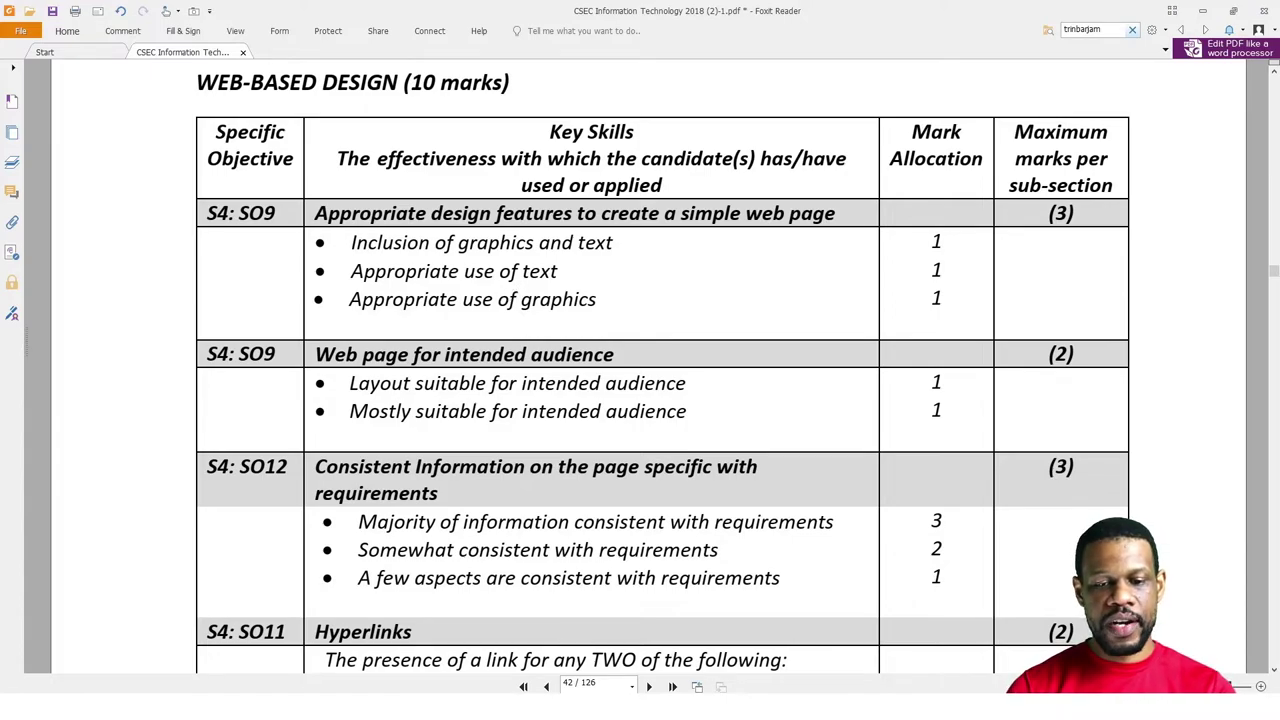
key("alt+Tab")
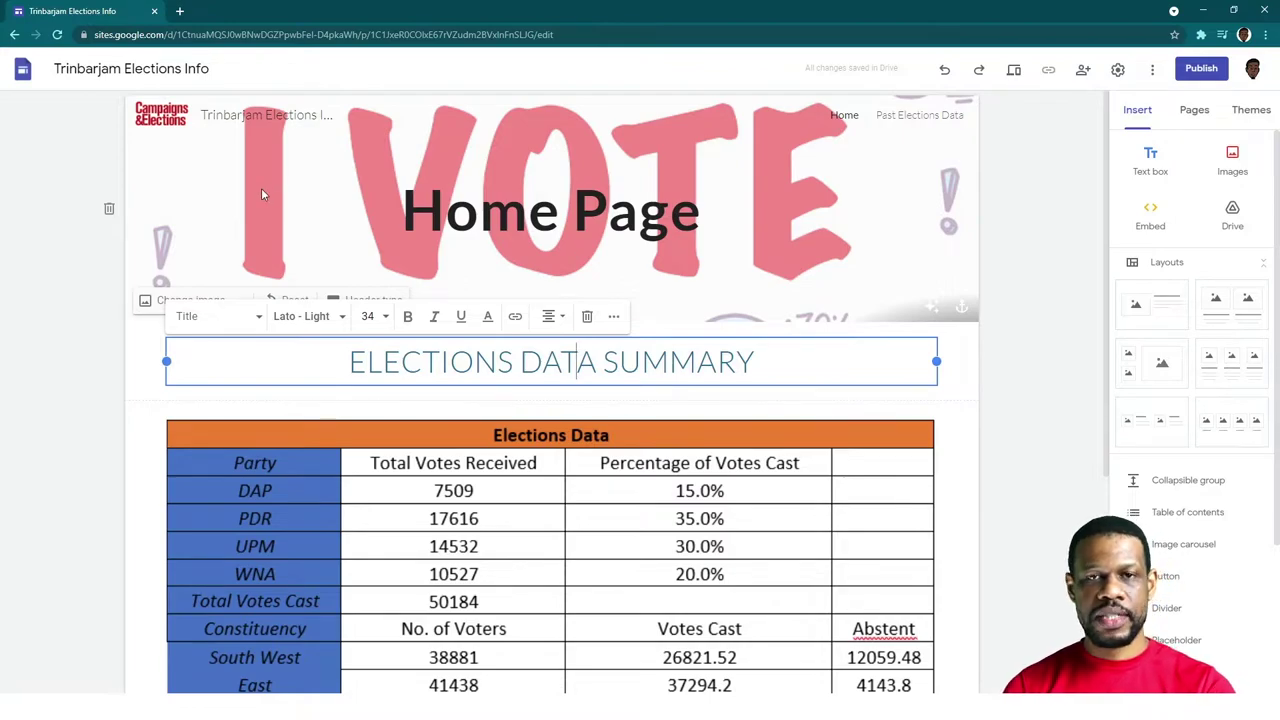
left_click(261, 194)
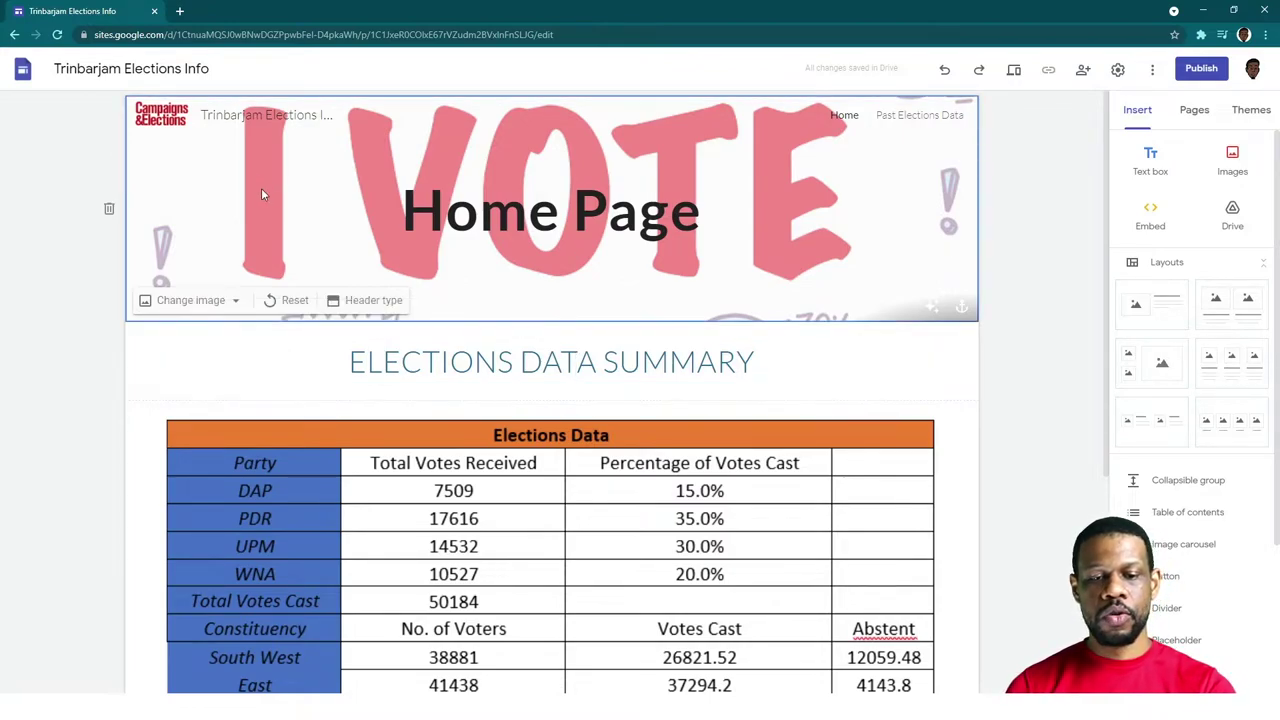
mouse_move(170, 118)
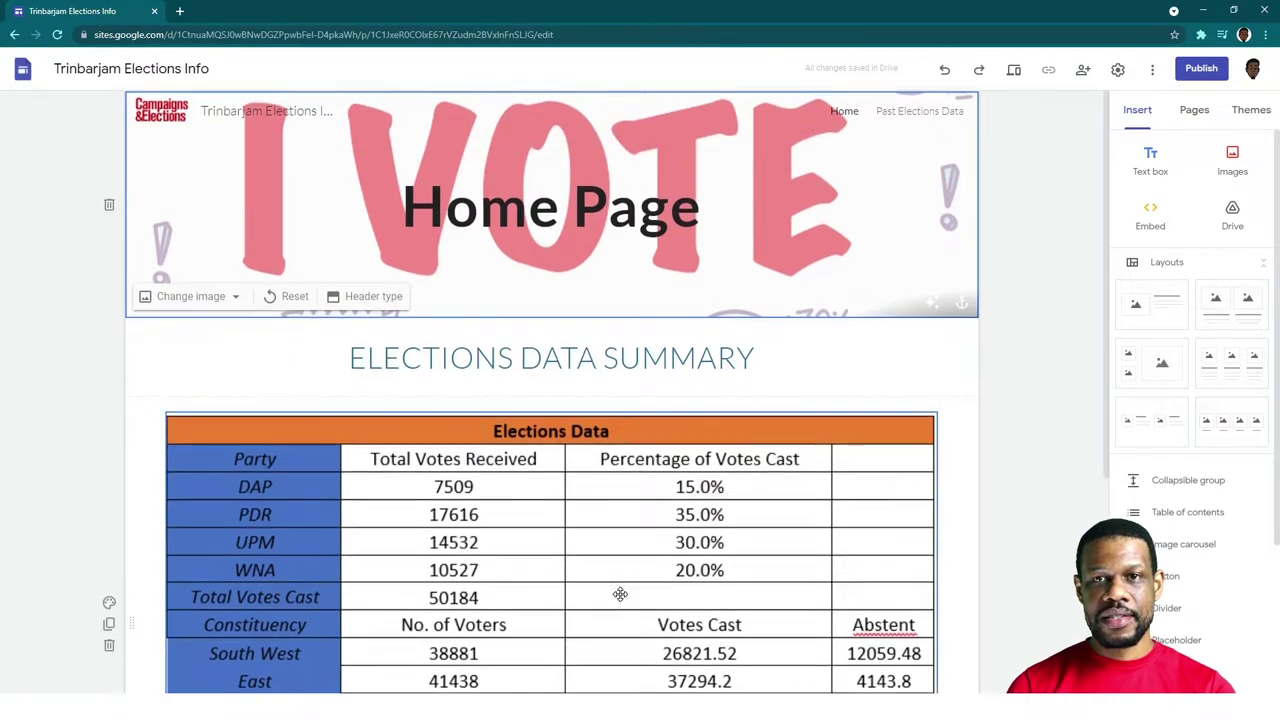
scroll(620, 594, "down", 2)
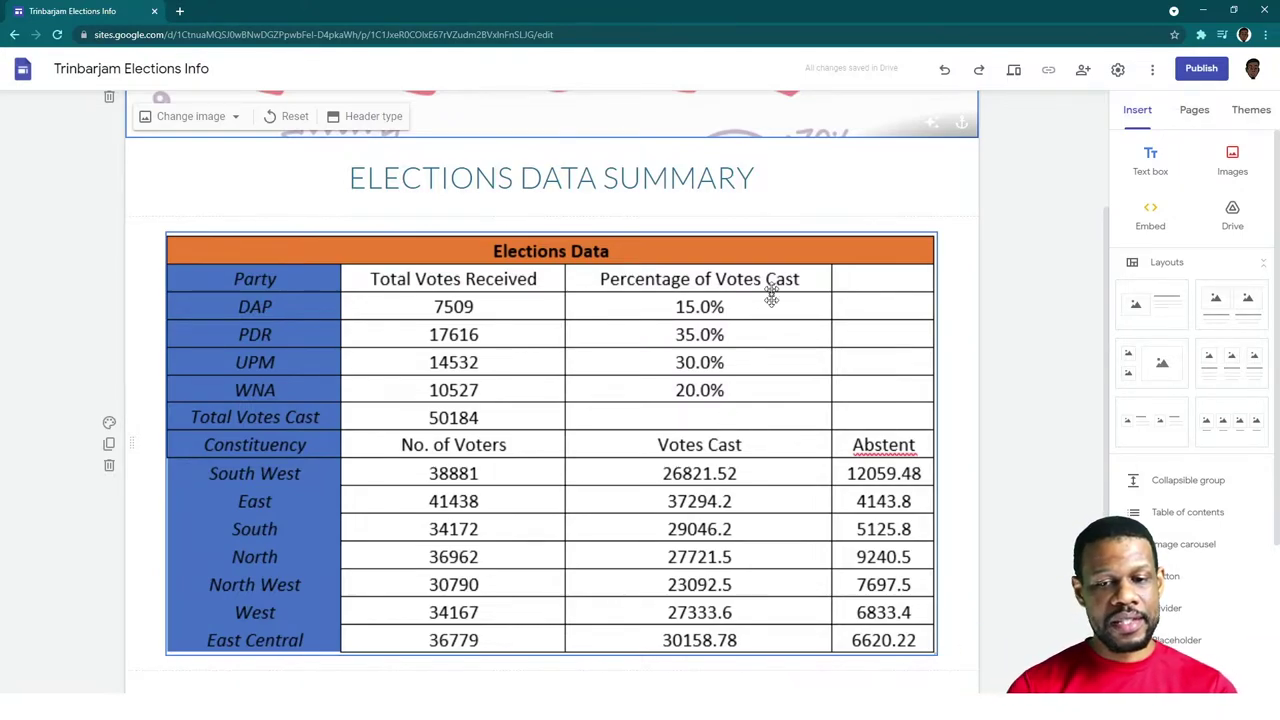
scroll(919, 158, "up", 3)
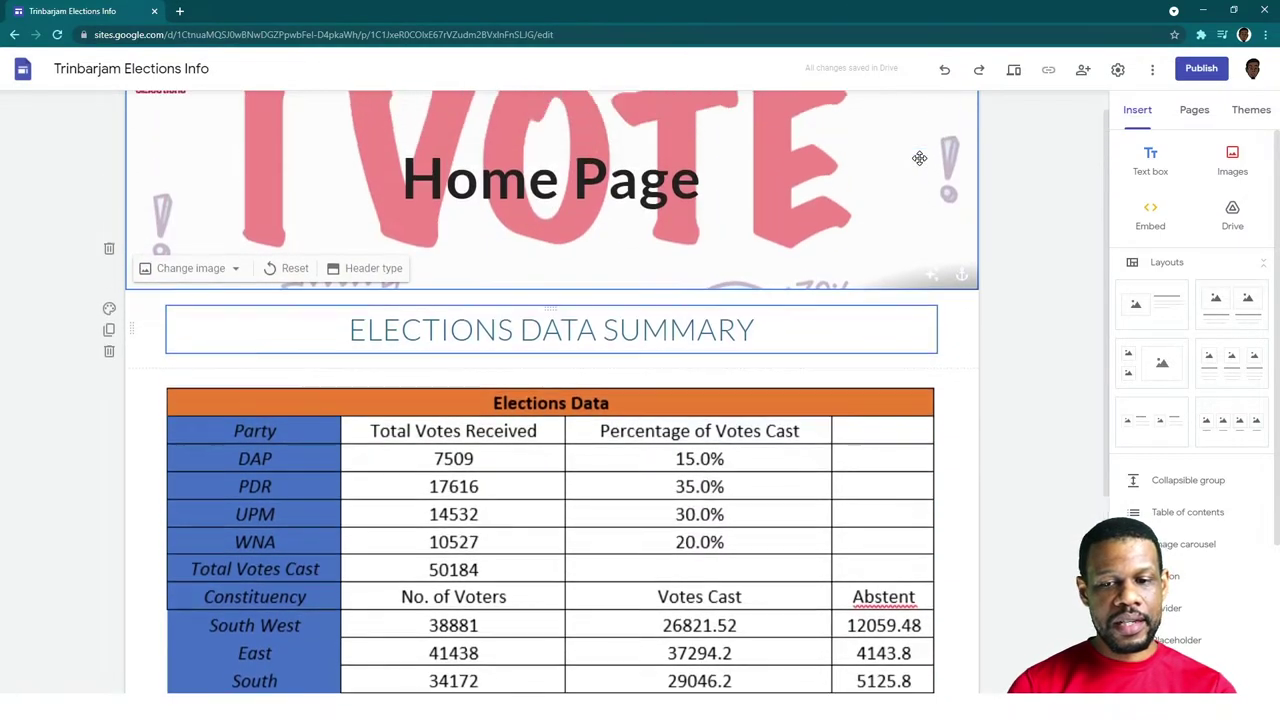
Step: Add an image-and-text section to the Past Elections Data page and choose to insert an image
left_click(926, 116)
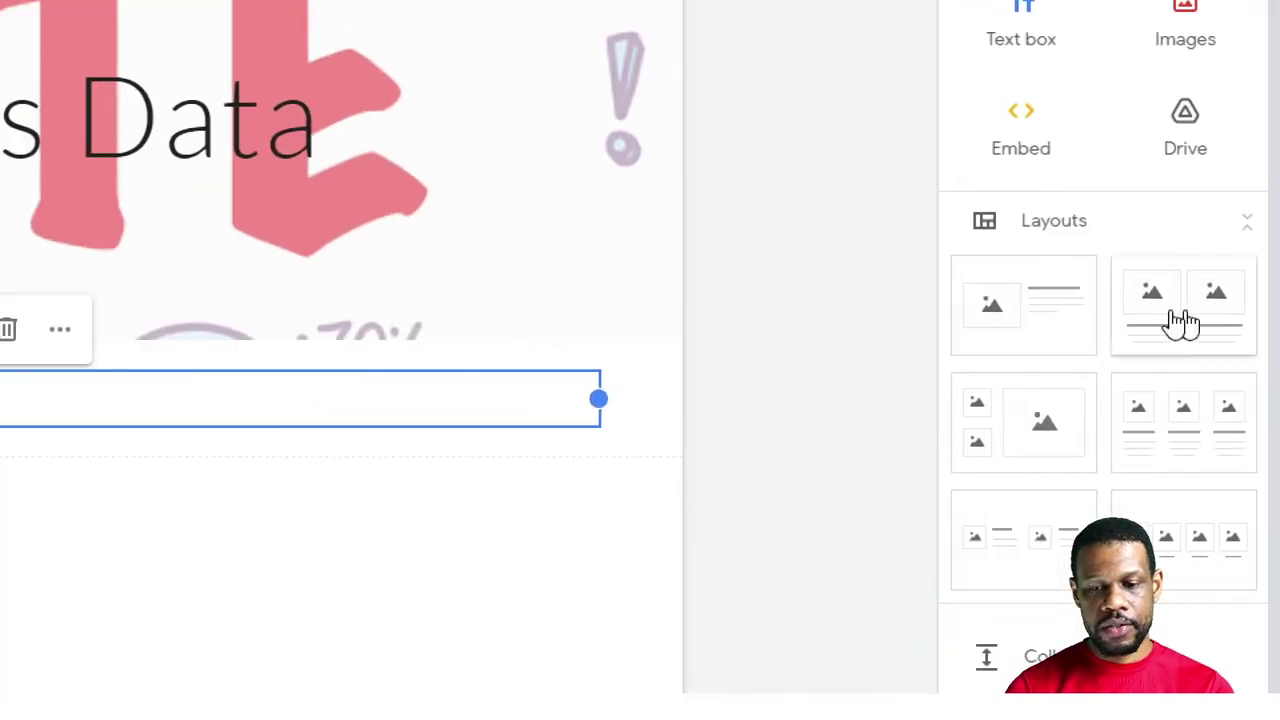
left_click(1143, 310)
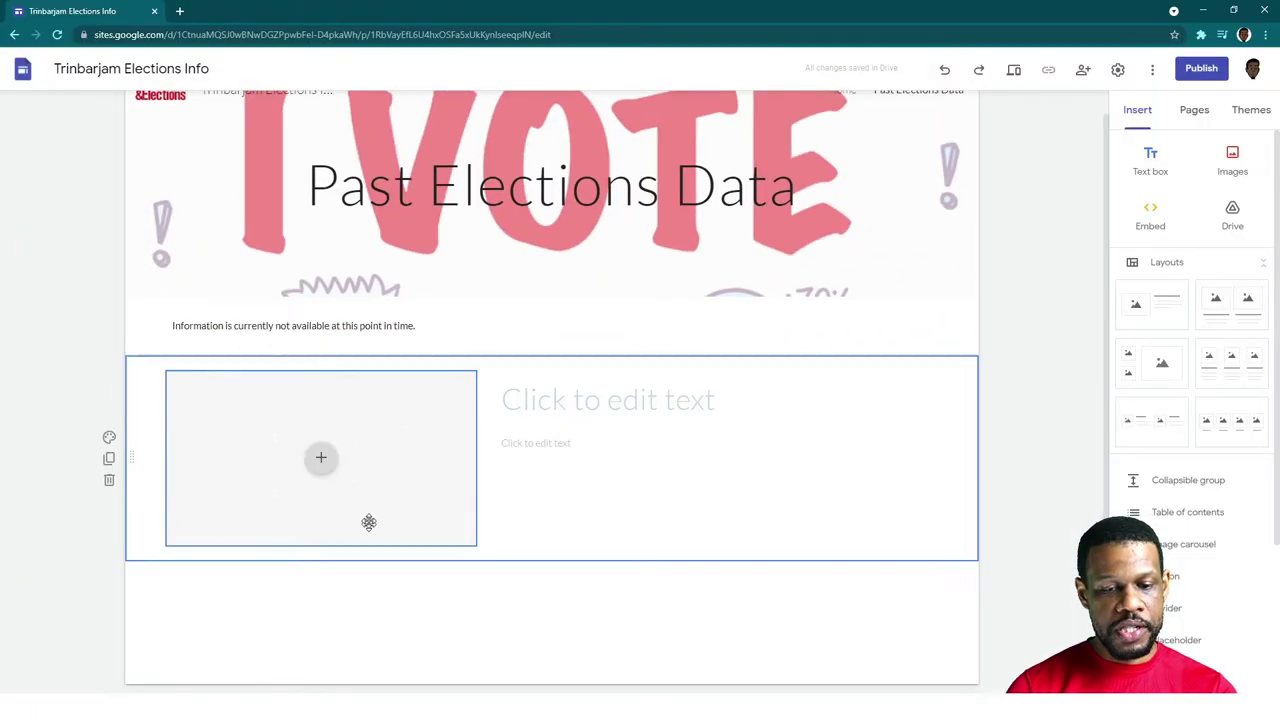
left_click(322, 461)
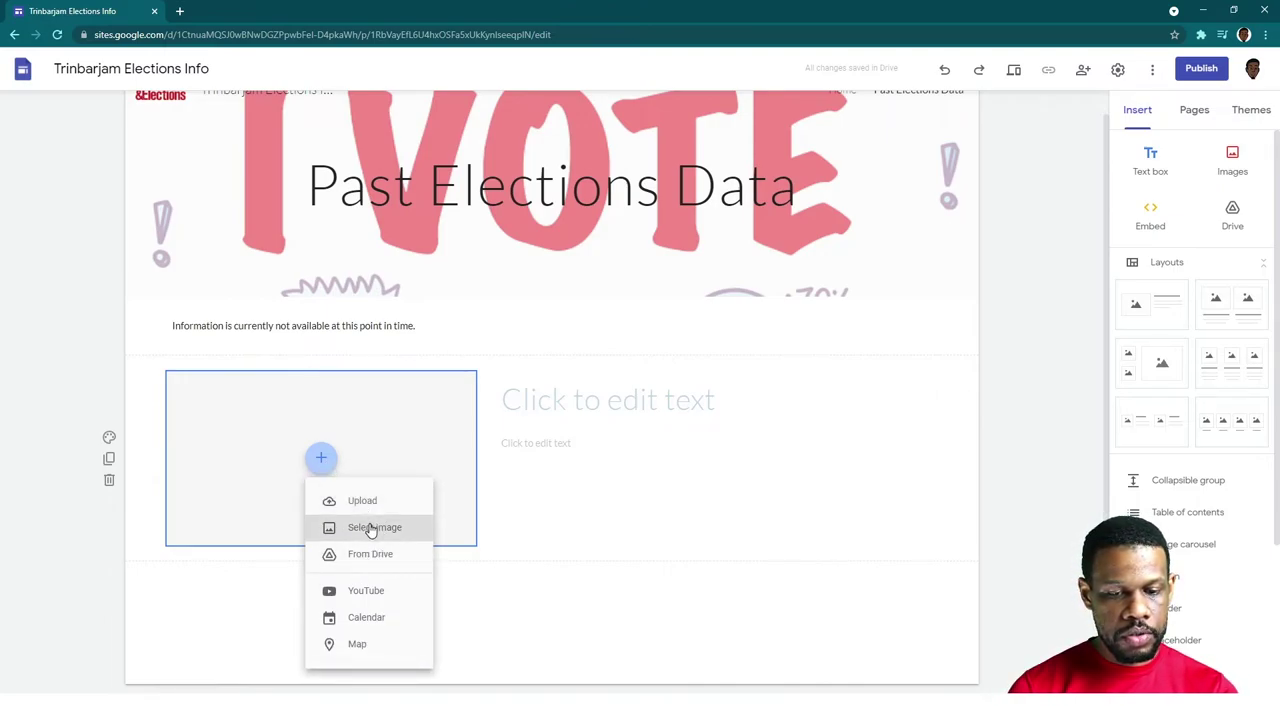
left_click(371, 529)
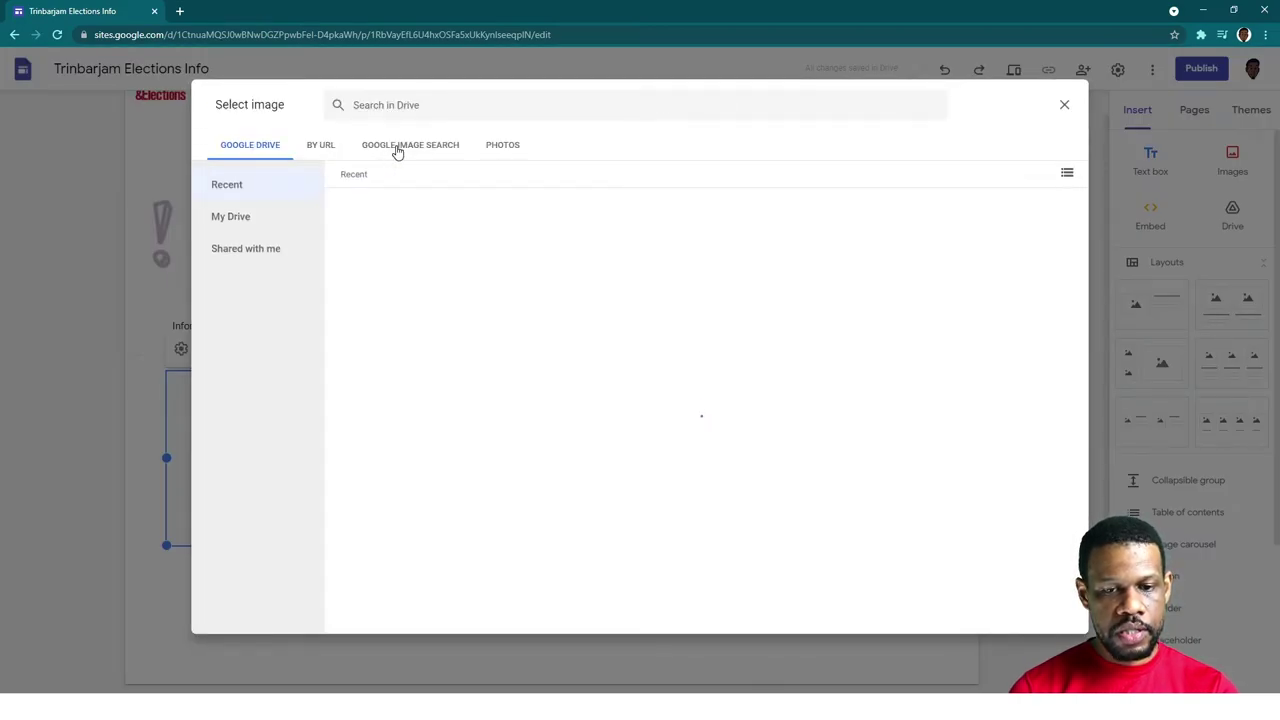
Step: Search Google Images for 'coming soon' and insert the hand-lettered Coming Soon! image
left_click(397, 151)
type("coming soon")
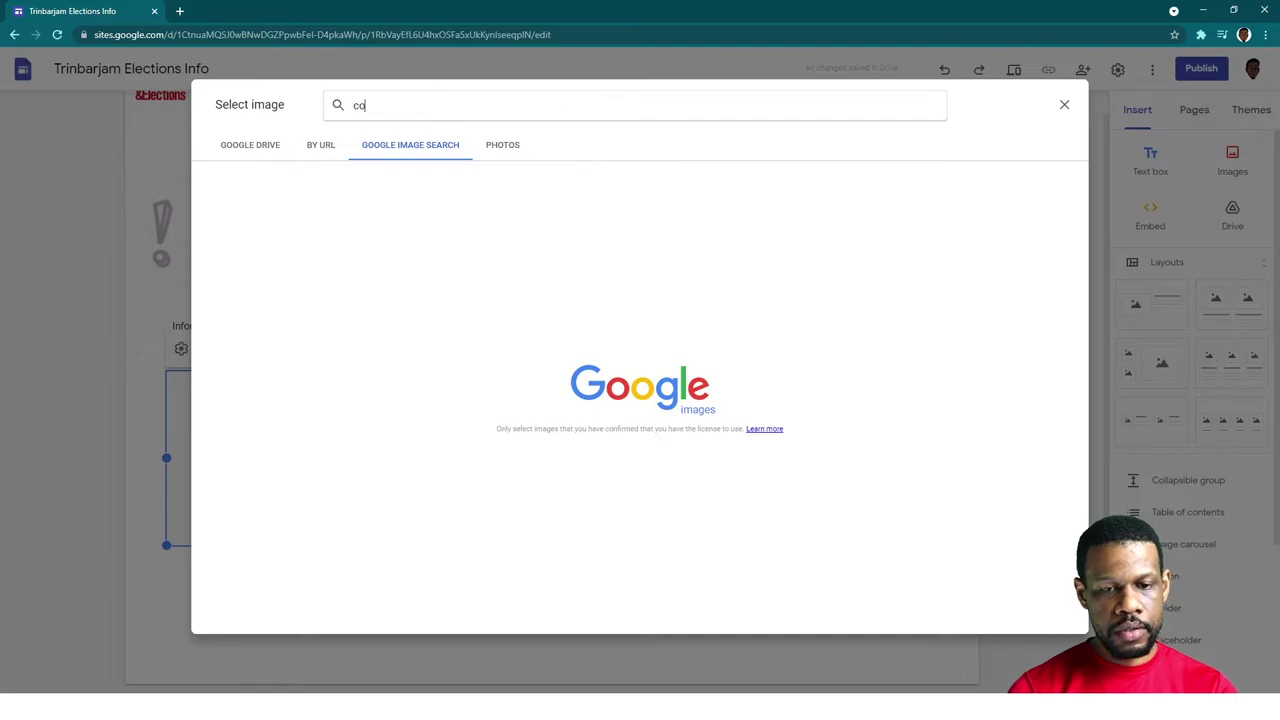
key("Return")
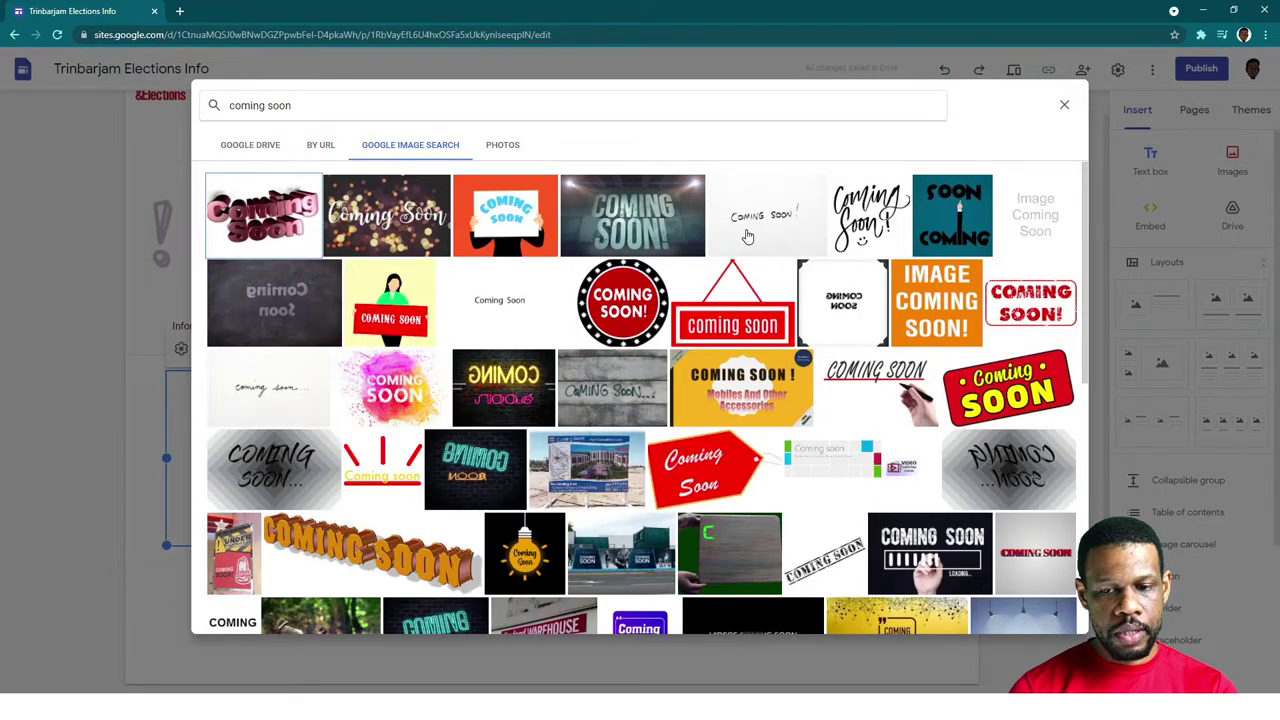
left_click(870, 229)
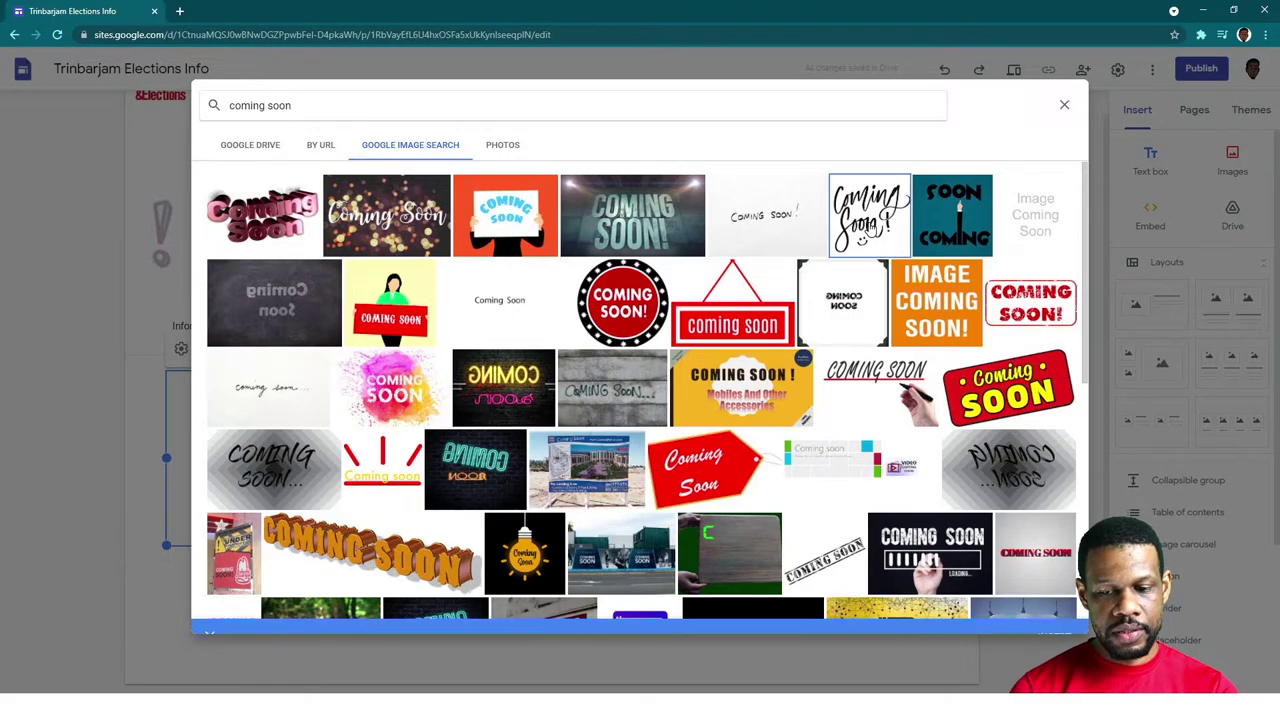
left_click(1060, 619)
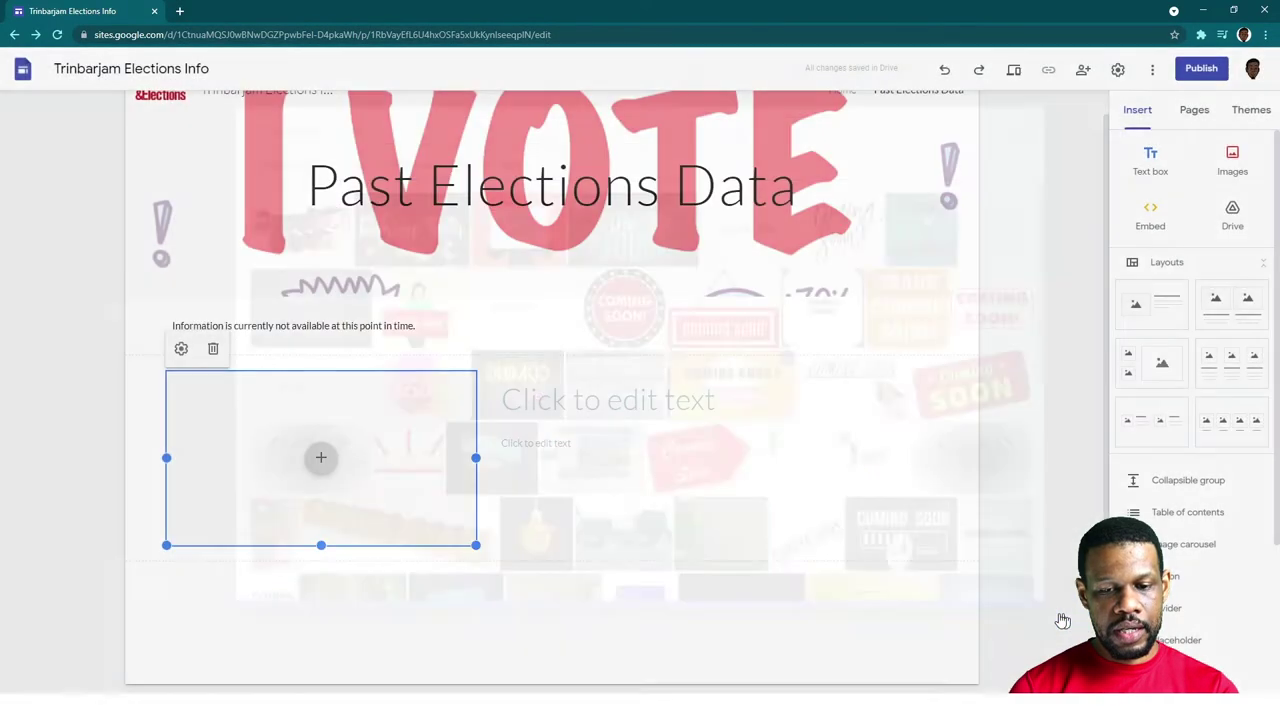
Step: Show the Coming Soon image uncropped at full size
left_click(614, 420)
left_click(456, 473)
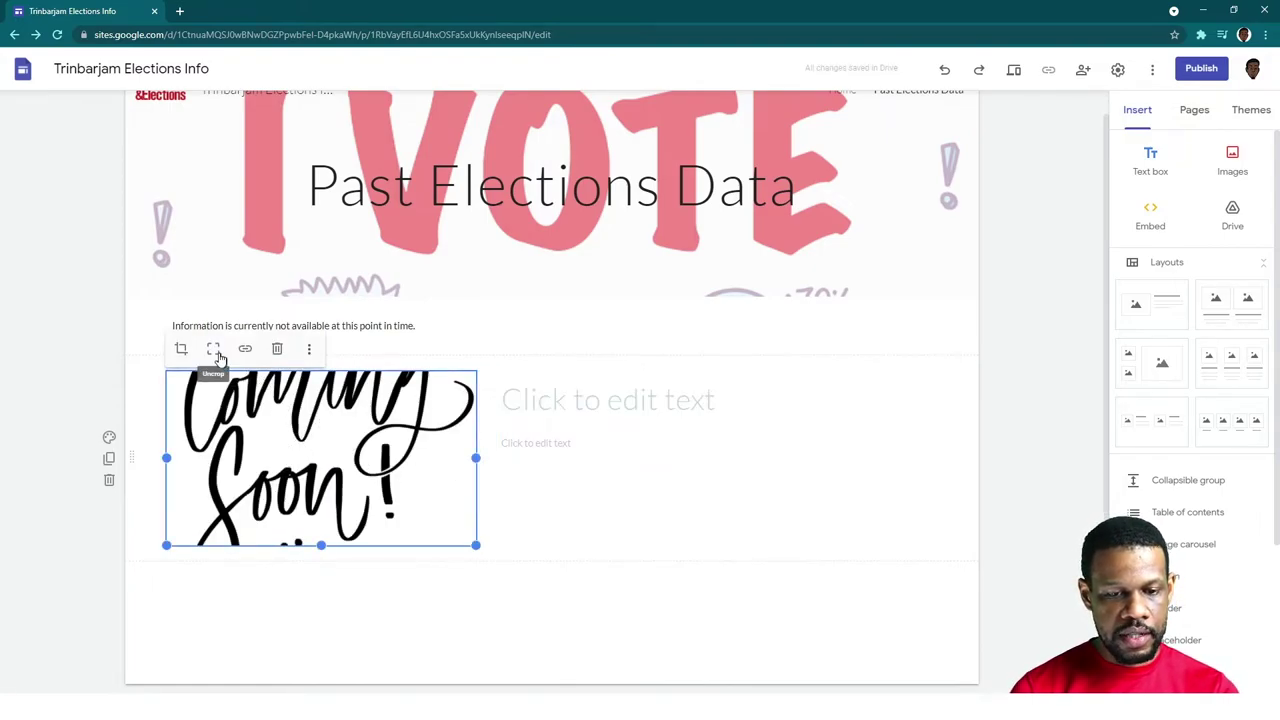
left_click(213, 348)
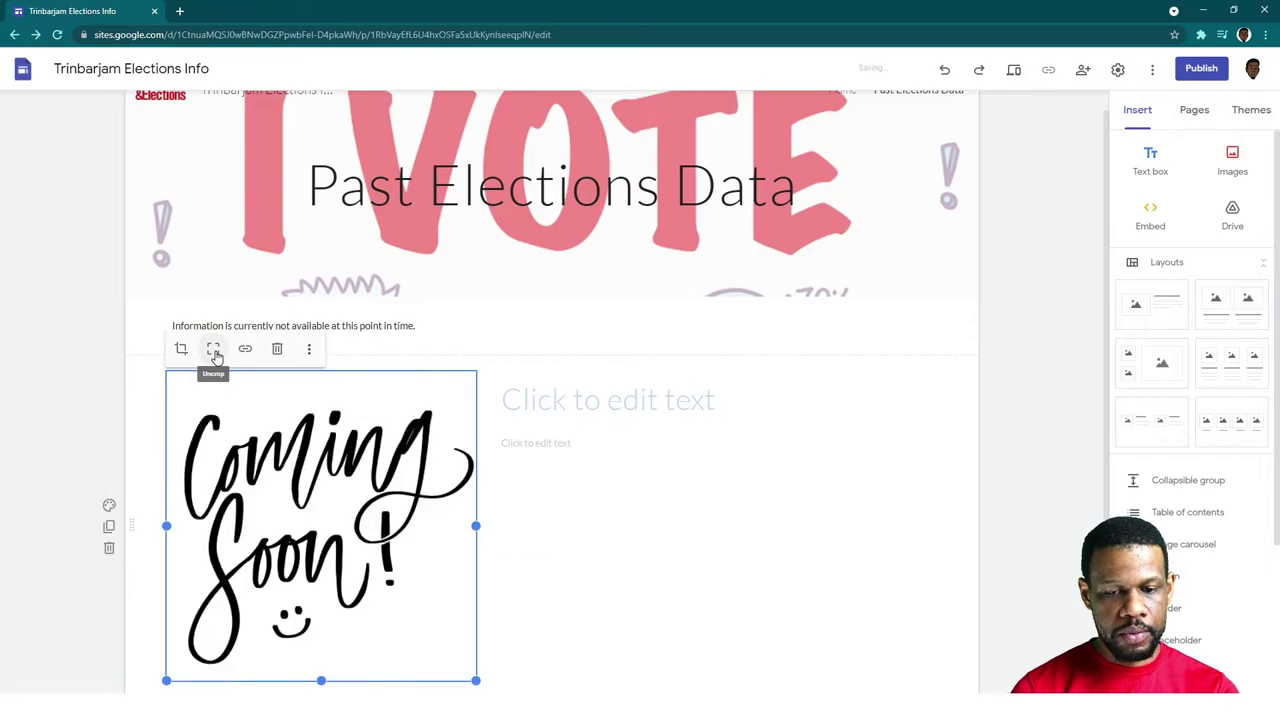
Step: Title the image 'The data will be uploaded in the comig months', then switch to the mark scheme PDF
left_click(612, 430)
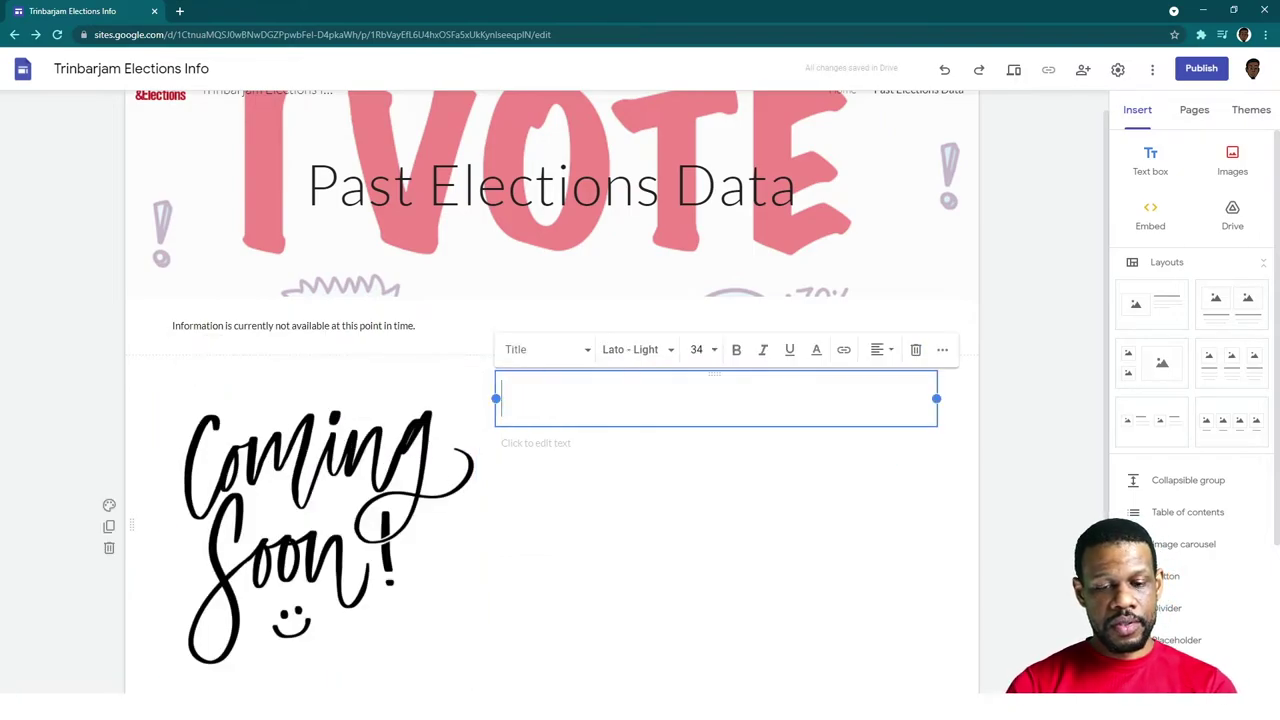
type("The data ")
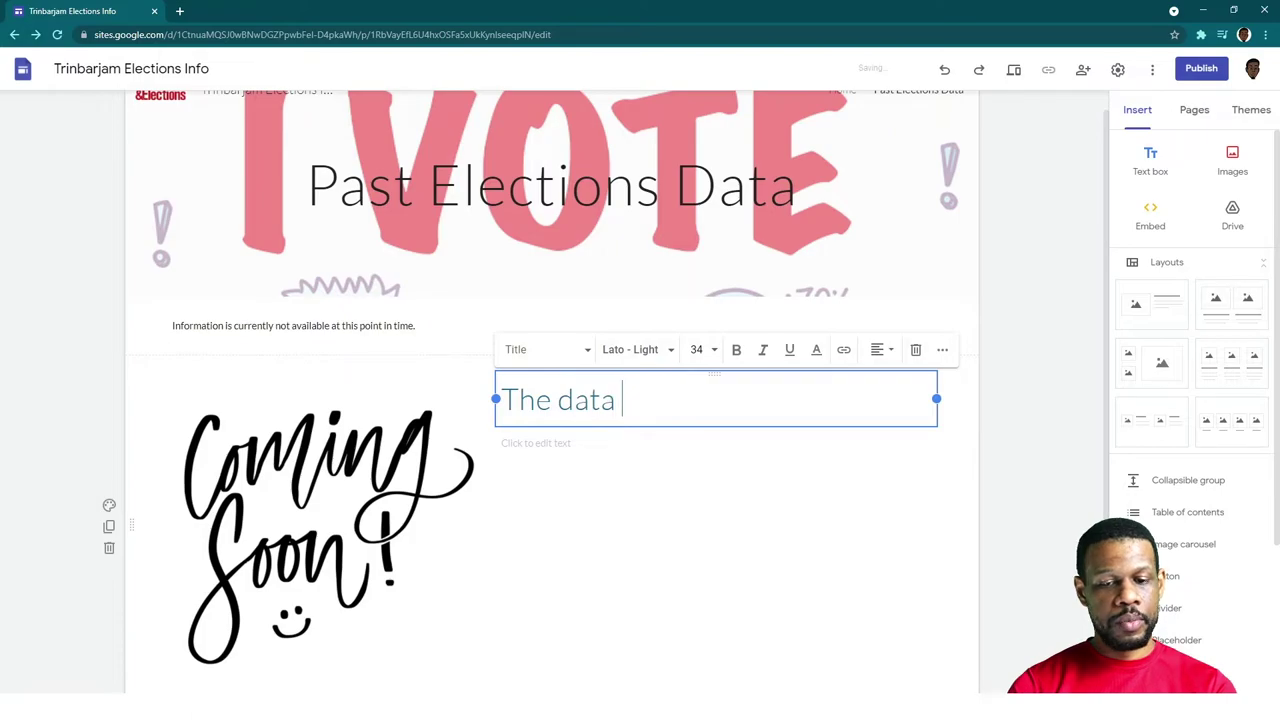
type("will be upload")
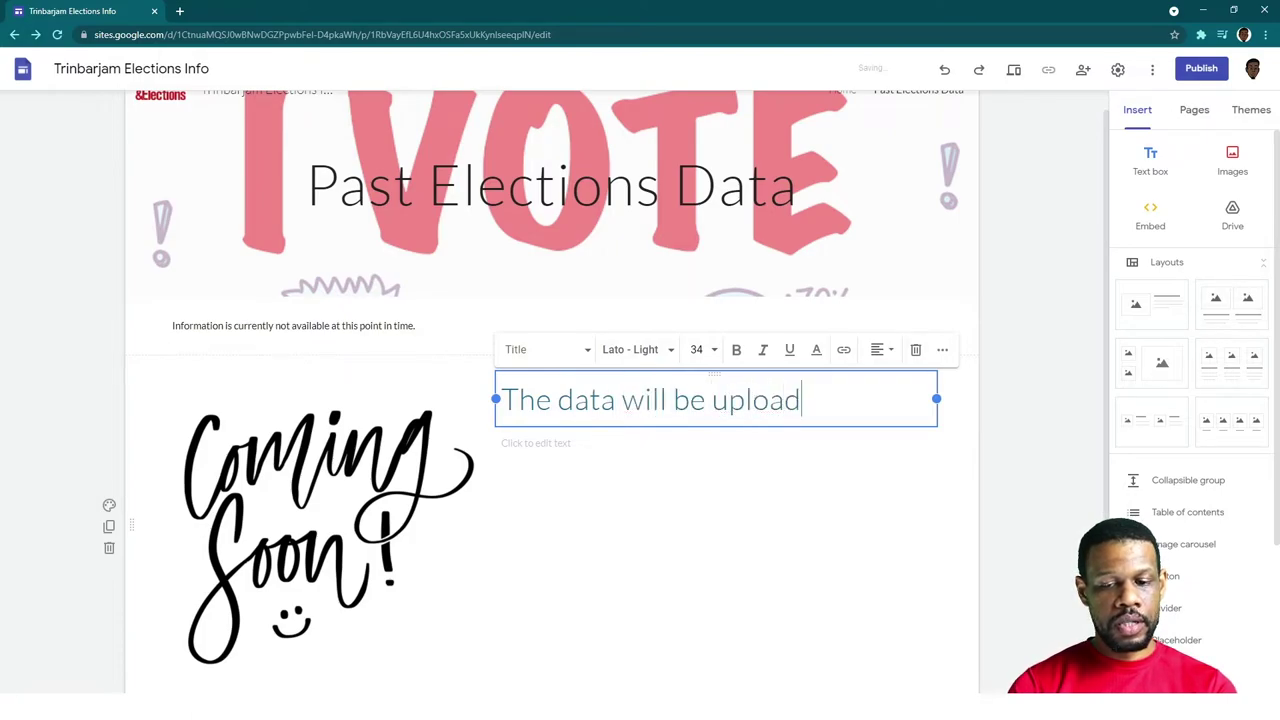
type("ed in t")
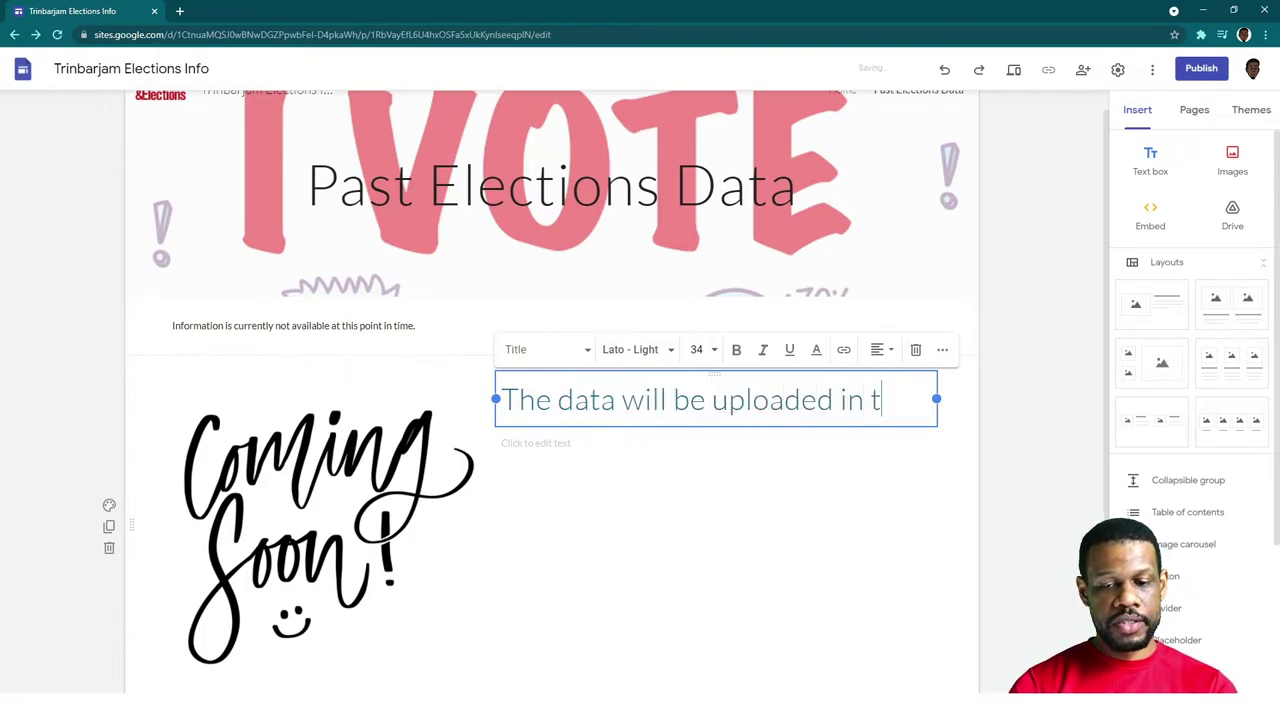
type("he comig months")
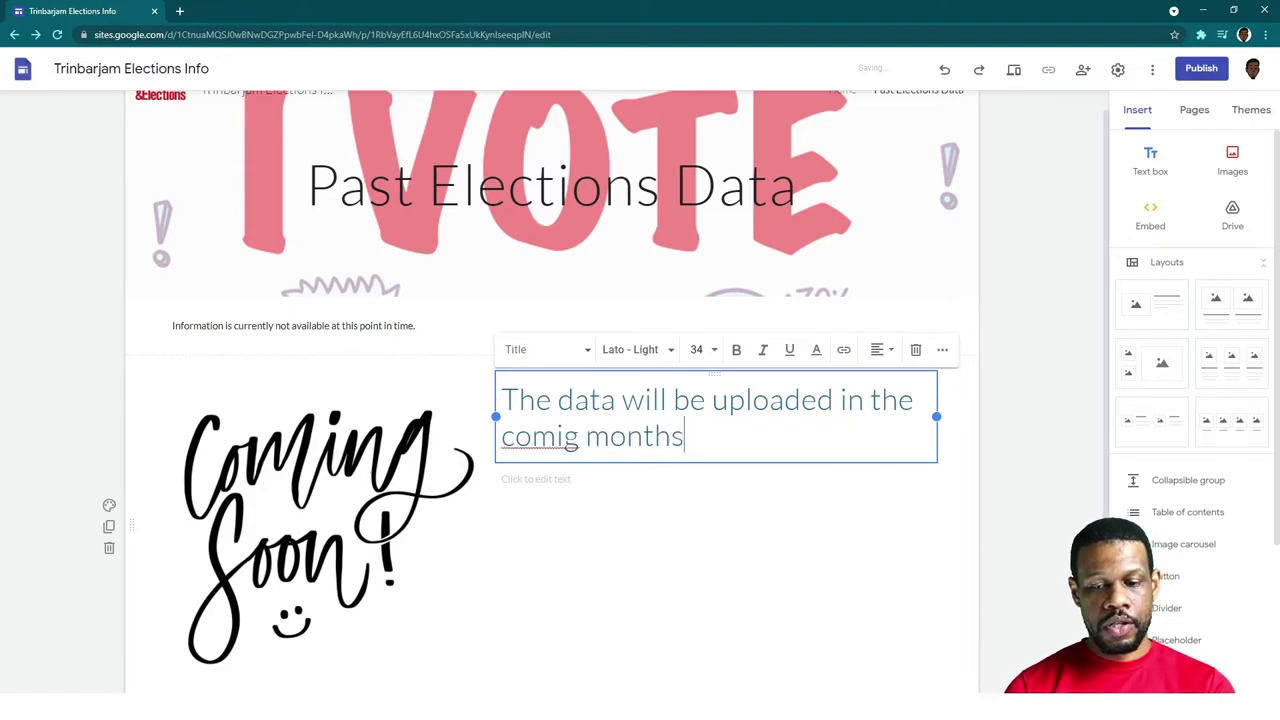
left_click(957, 491)
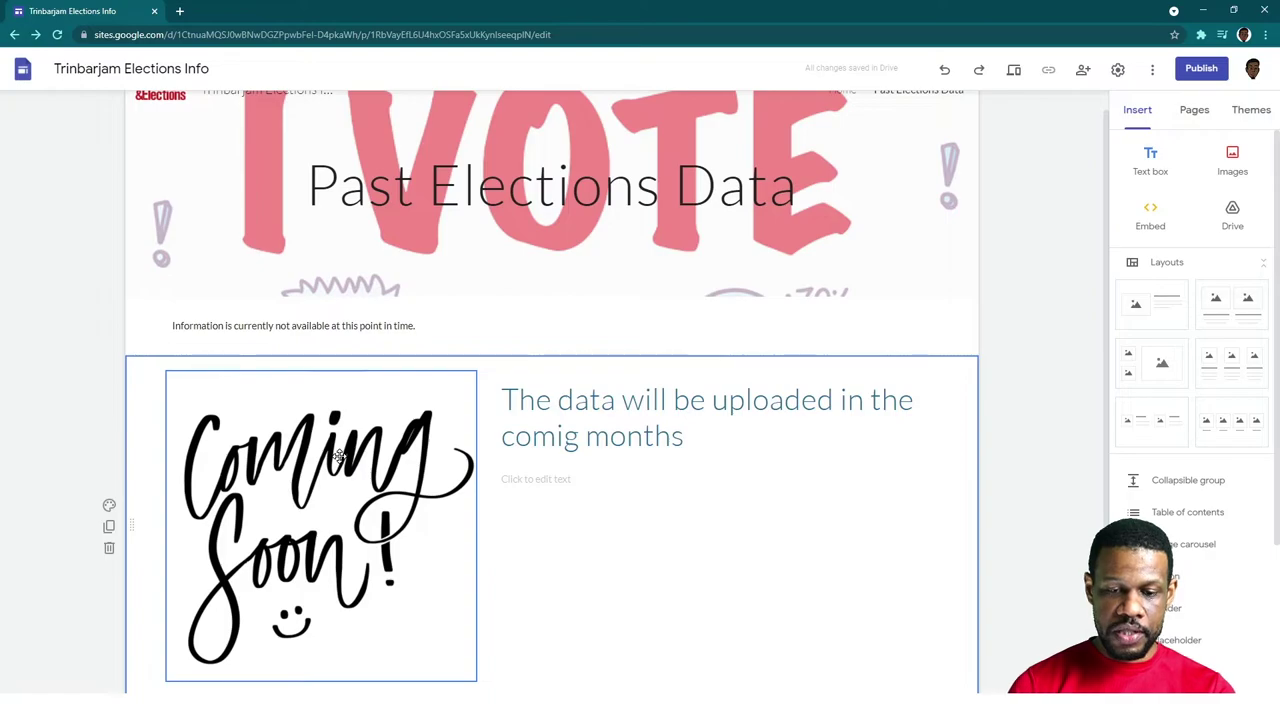
left_click(358, 499)
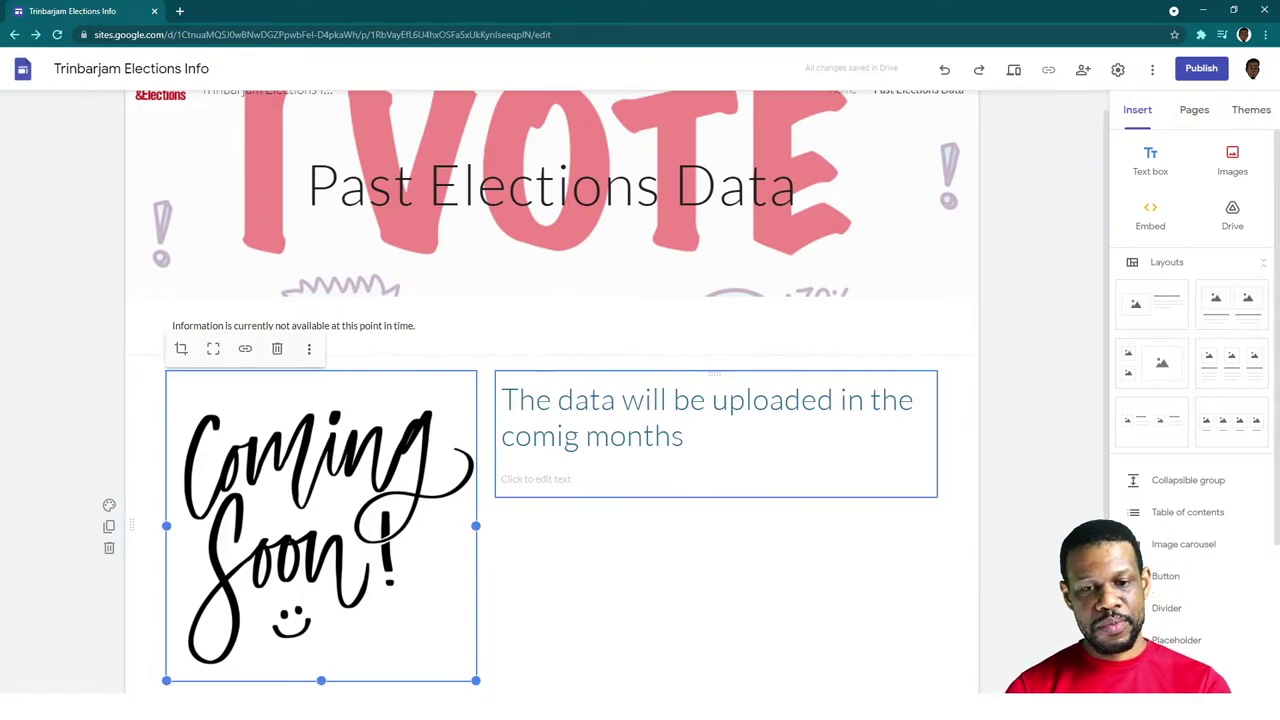
key("alt+Tab")
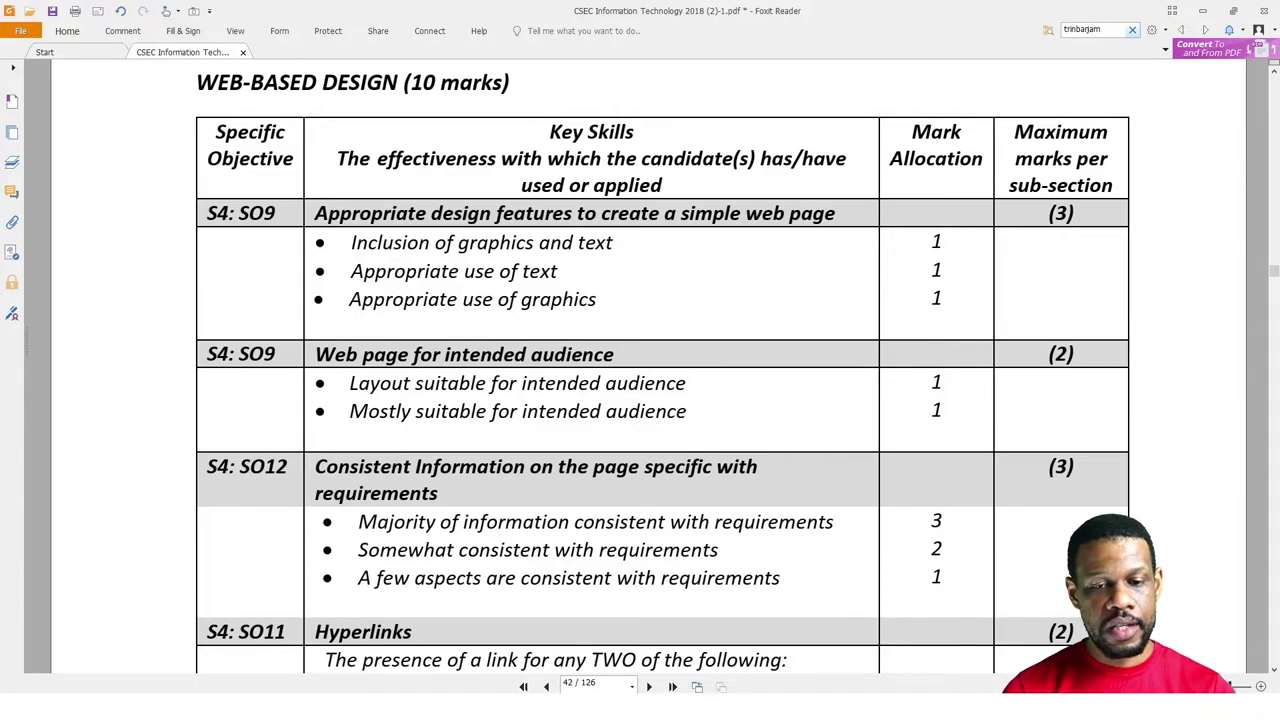
Step: Return from the mark scheme to the Google Sites editor's Home page
key("alt+Tab")
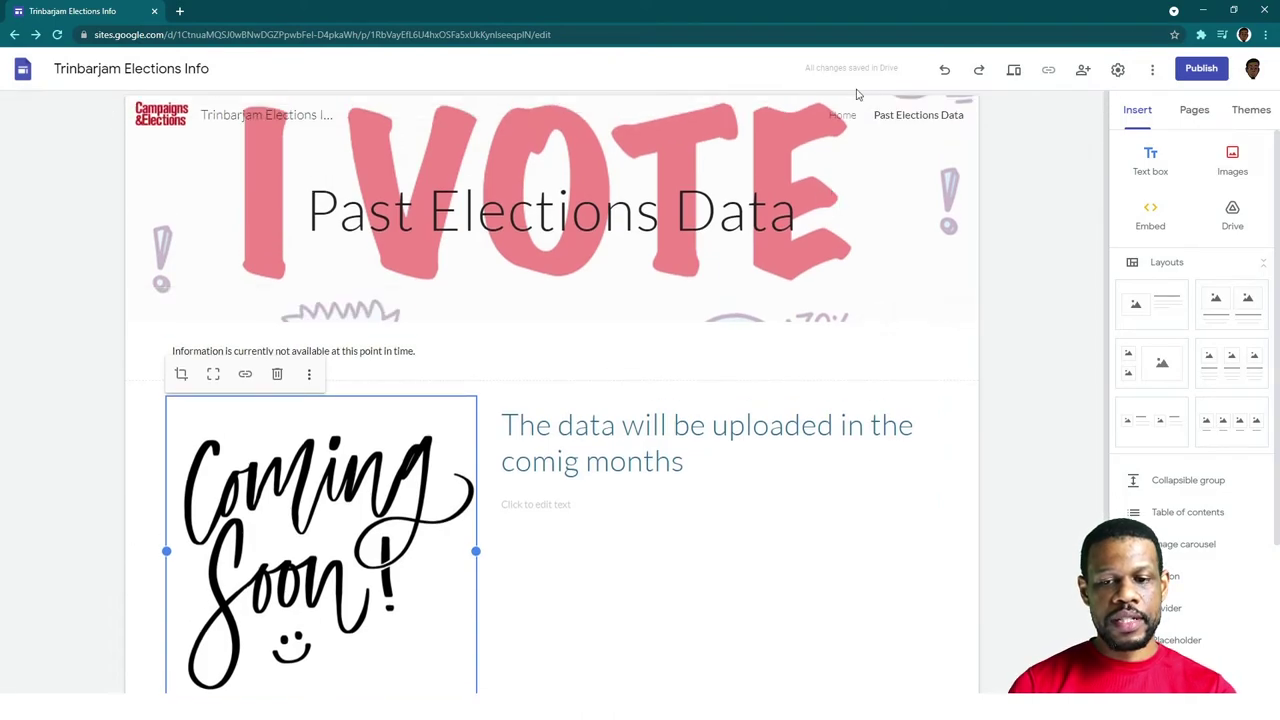
left_click(841, 116)
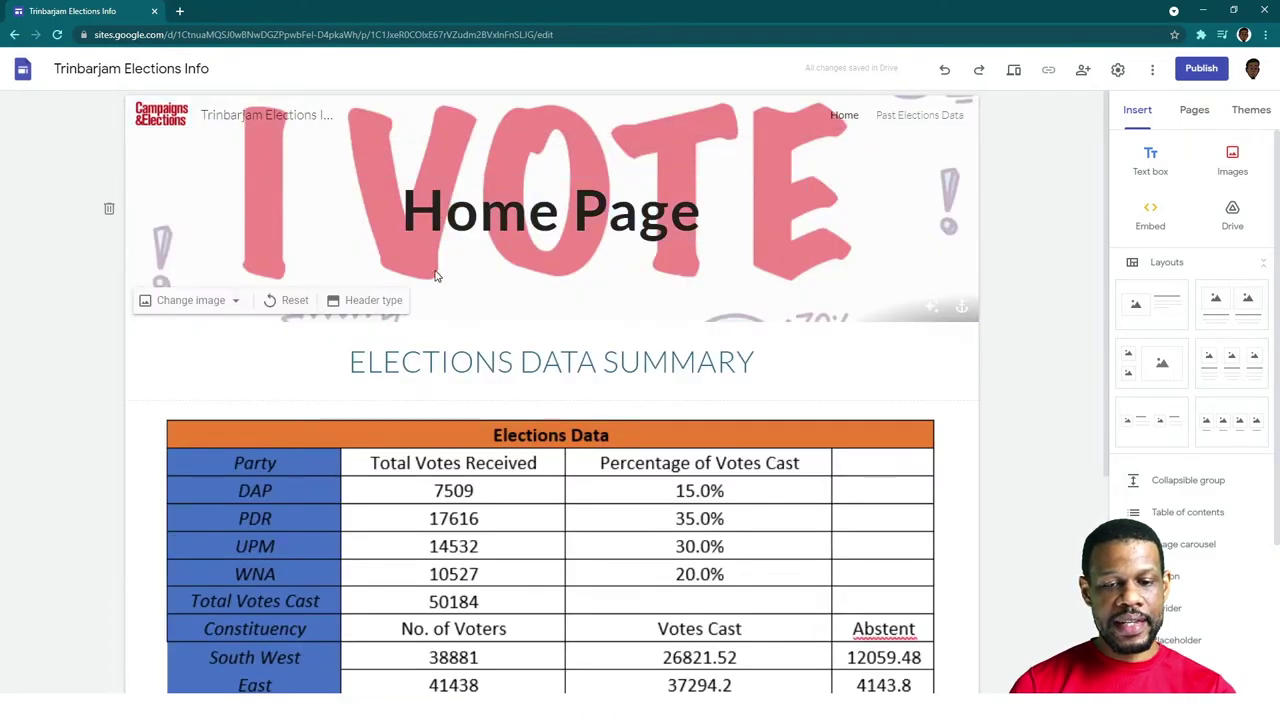
Step: Review the Home page's elections table and 'Contact us at' link, then go to Past Elections Data
scroll(437, 272, "down", 3)
scroll(437, 276, "down", 1)
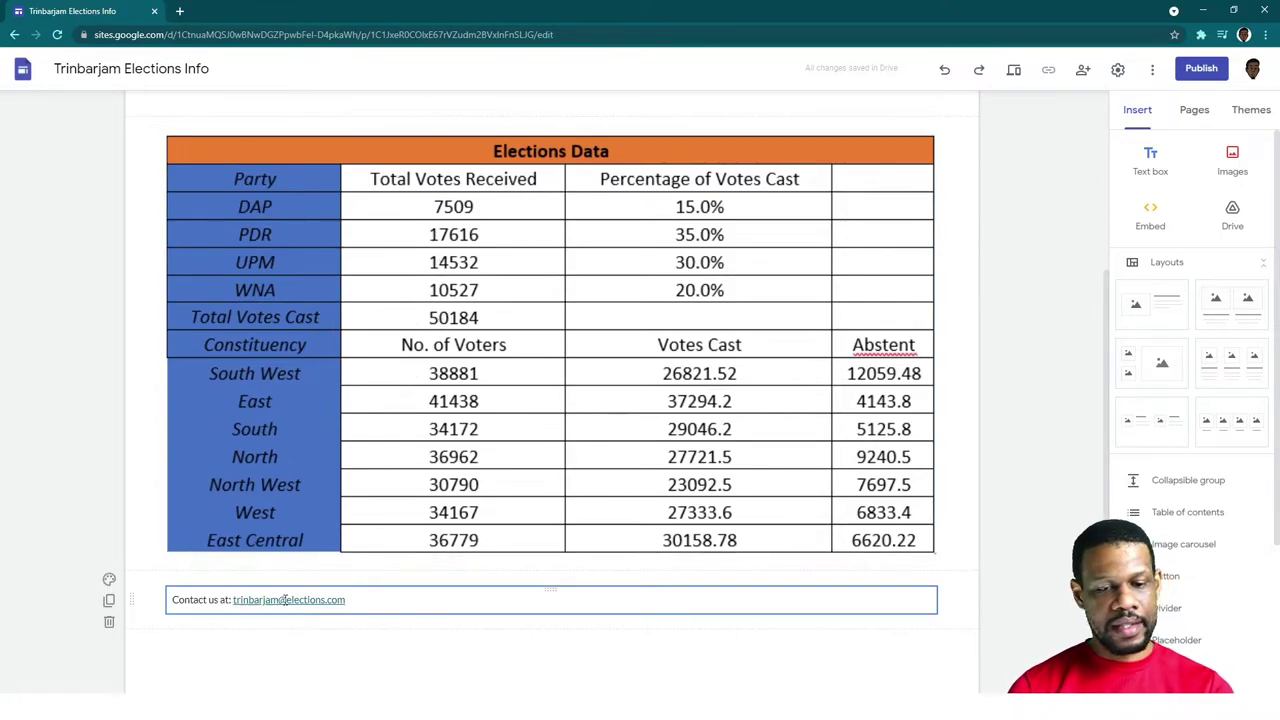
scroll(286, 486, "down", 1)
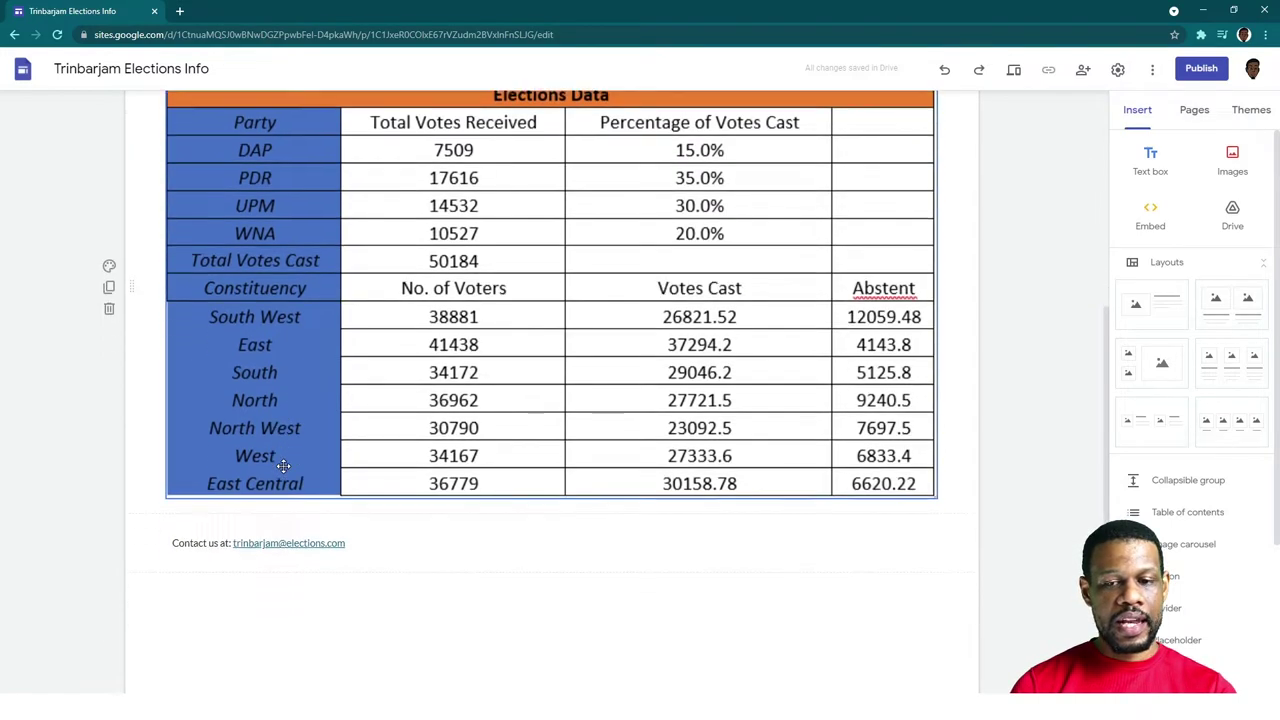
scroll(290, 470, "up", 5)
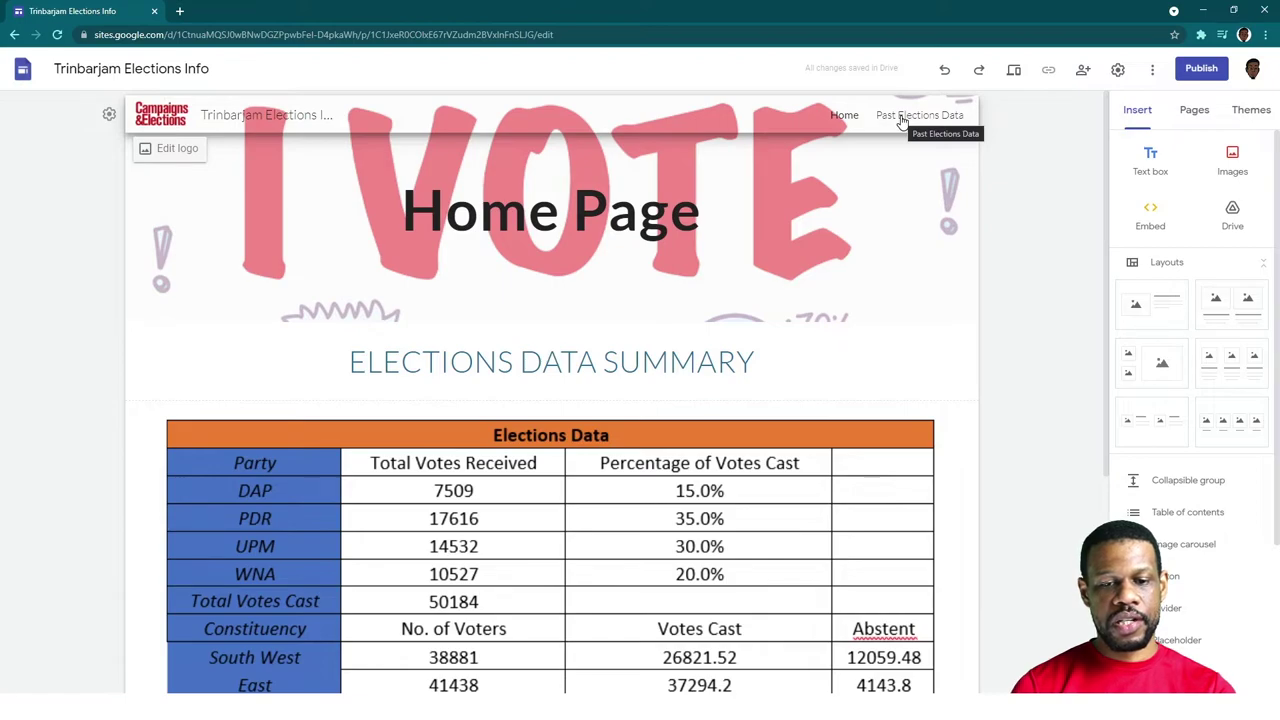
left_click(901, 116)
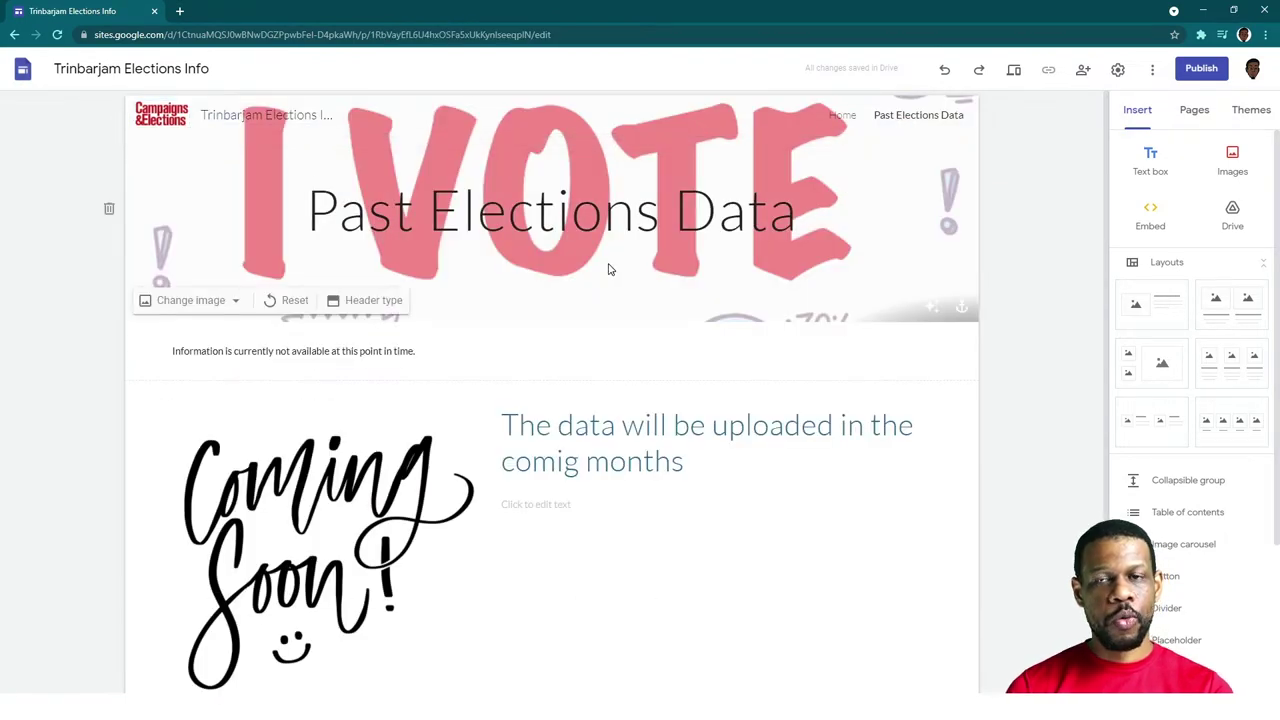
Step: Bring the CSEC PDF to the front in Foxit Reader with its bookmarks list showing
key("alt+Tab")
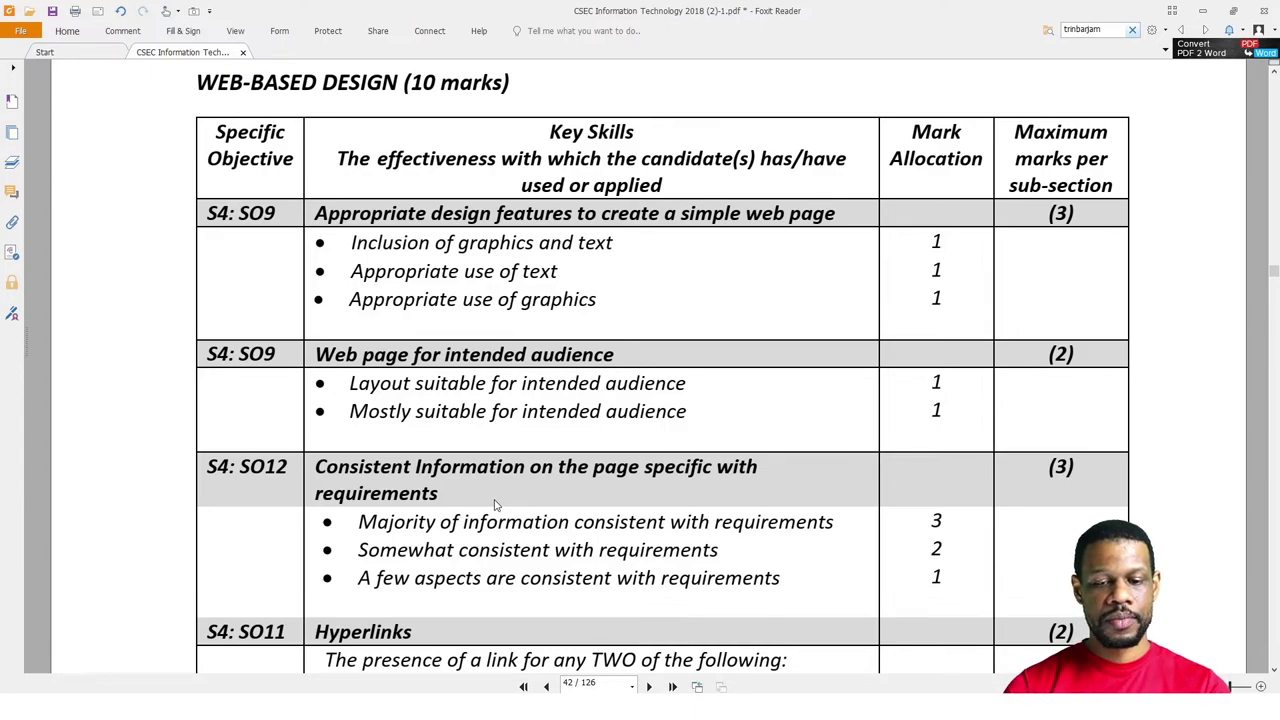
key("alt+Tab")
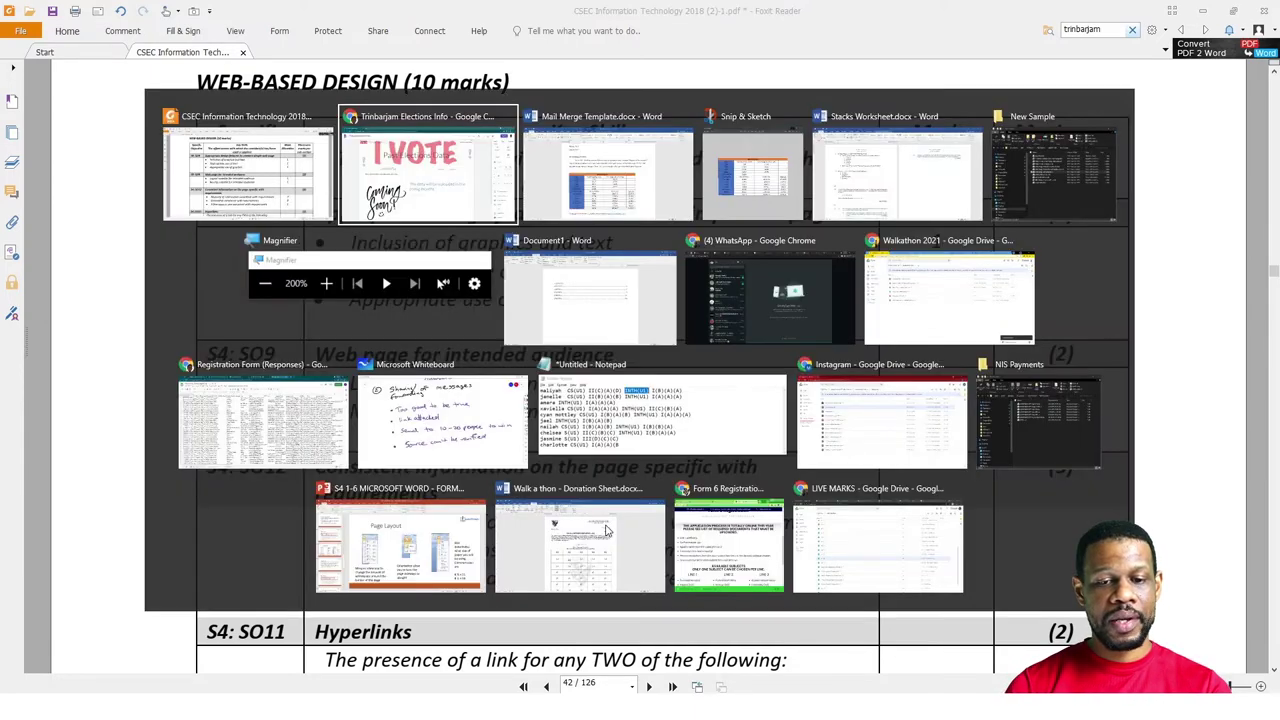
key("alt+shift+Tab")
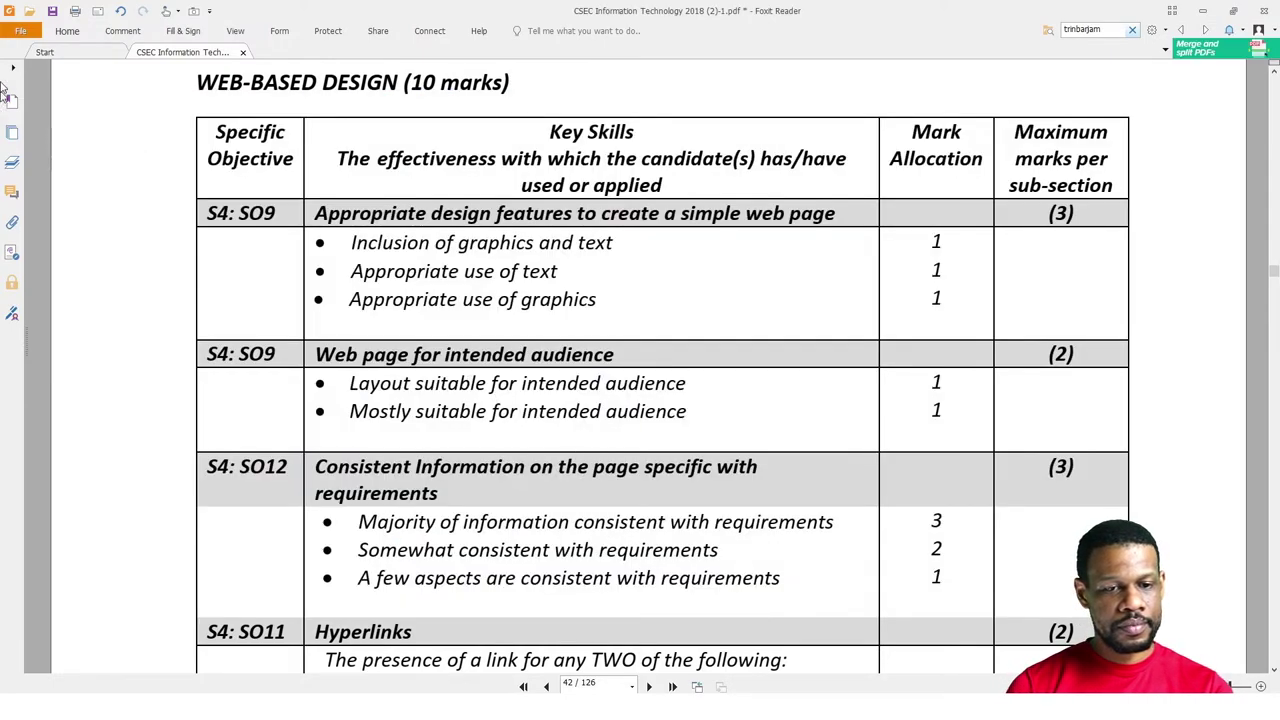
left_click(13, 68)
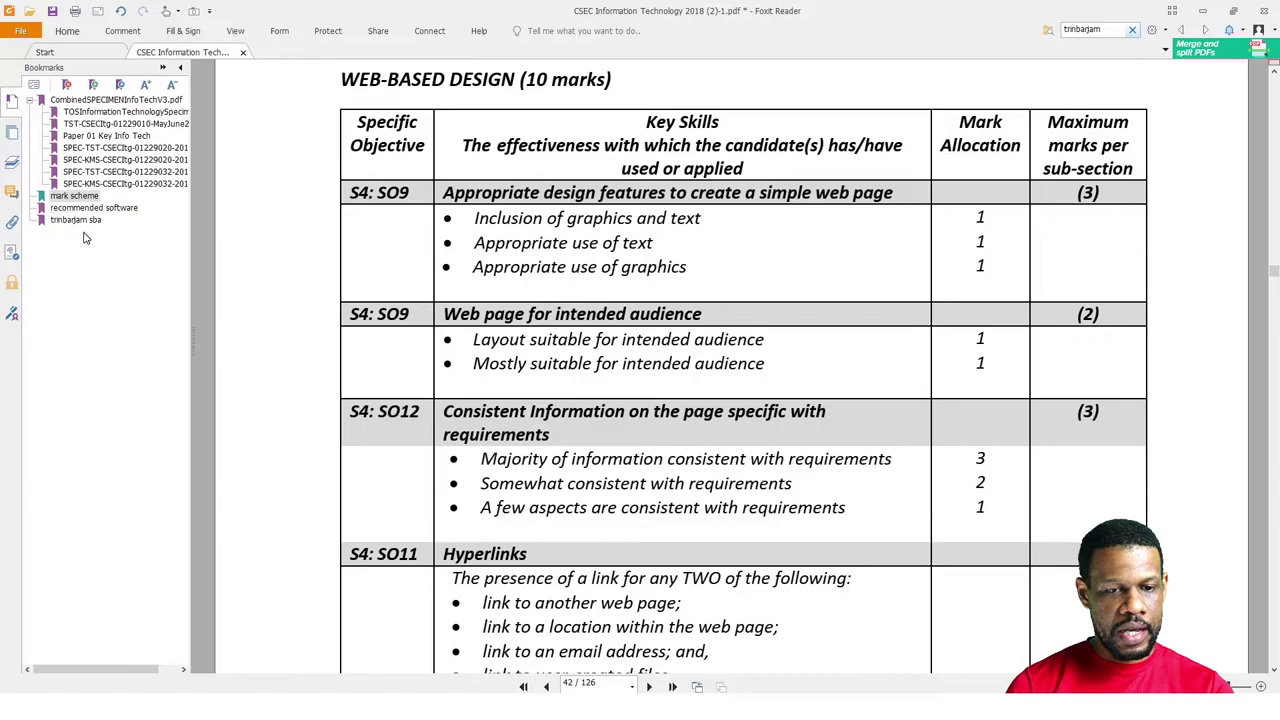
Step: Jump to the trinbarjam sba bookmark and scroll through that section of the PDF
left_click(76, 220)
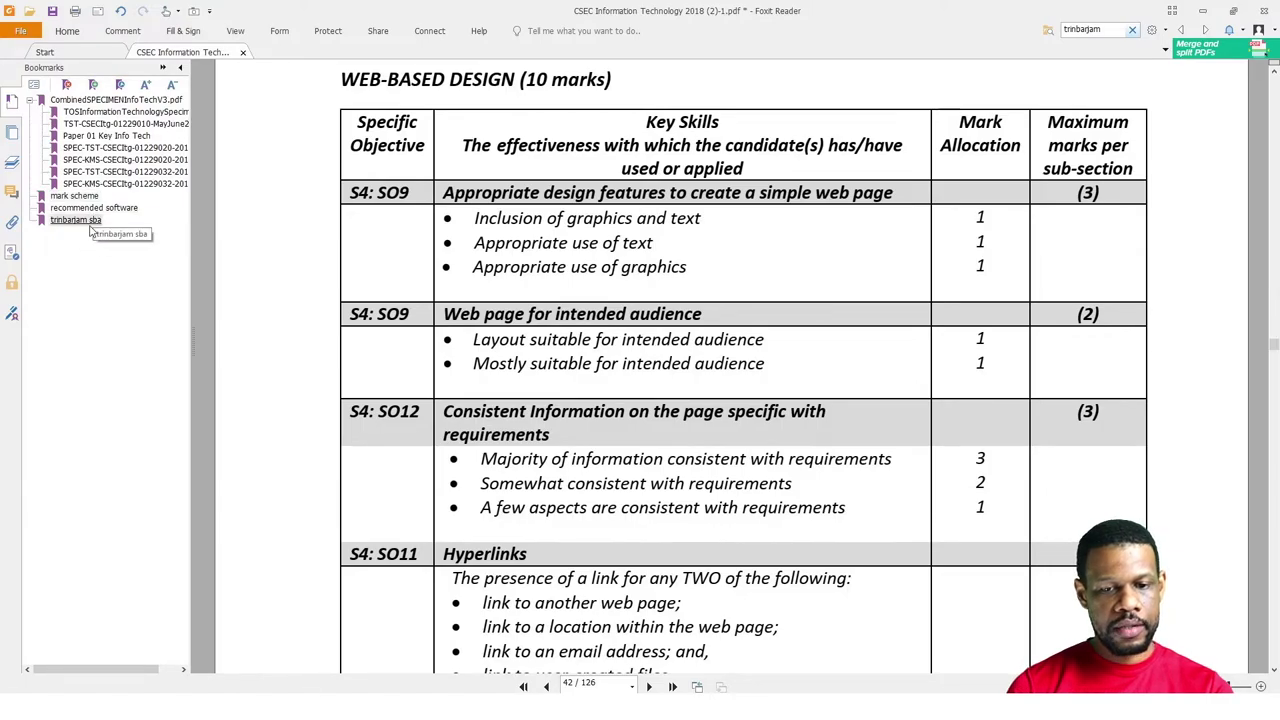
scroll(730, 370, "down", 10)
scroll(730, 370, "down", 20)
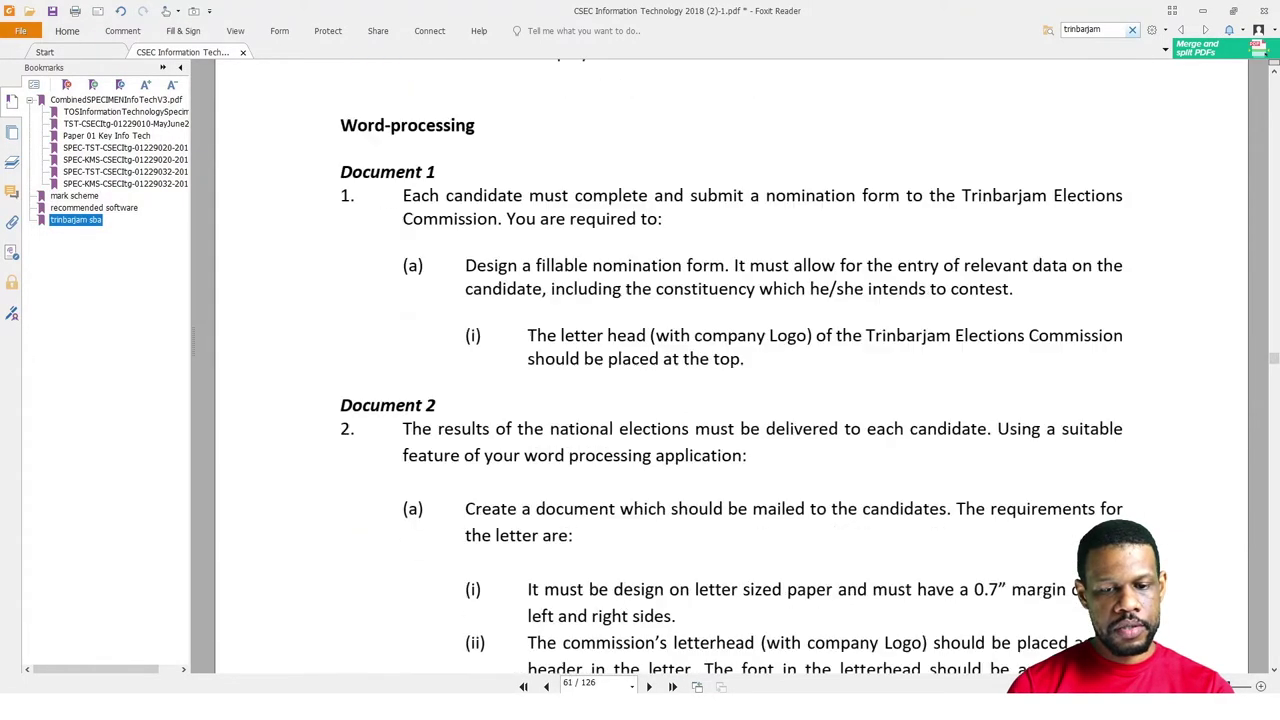
scroll(730, 370, "down", 8)
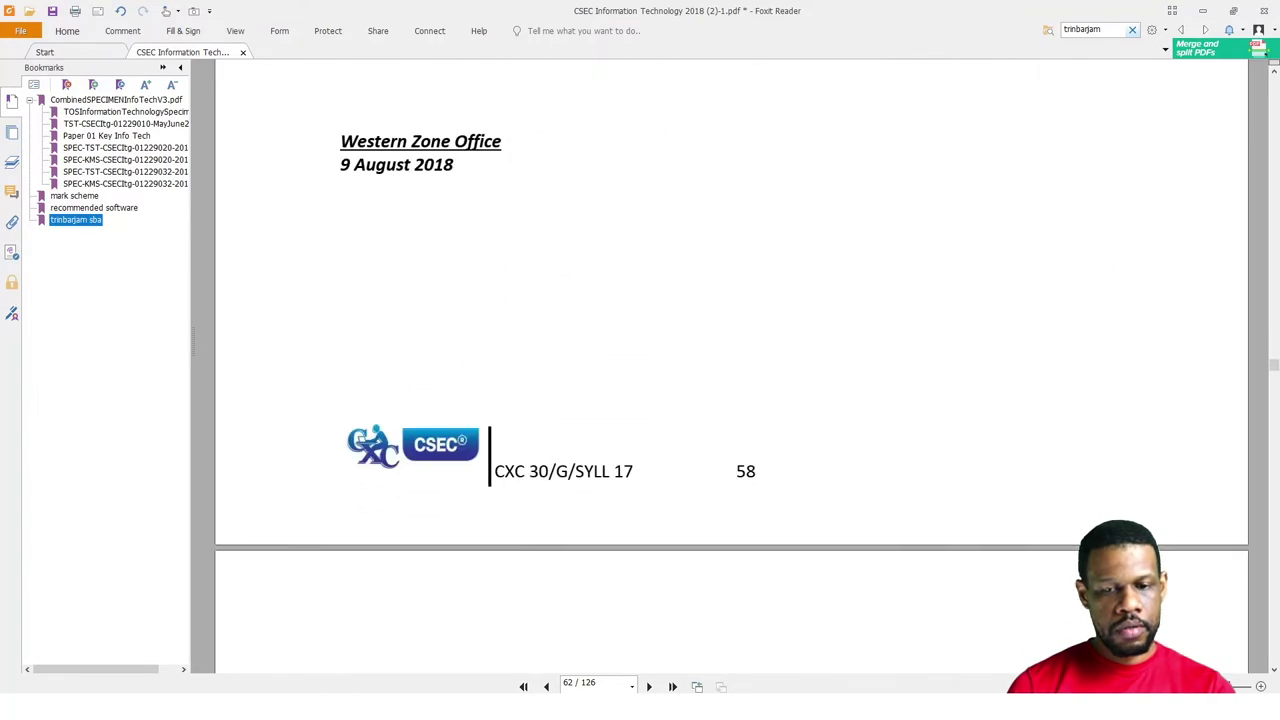
scroll(730, 370, "up", 15)
scroll(645, 340, "up", 10)
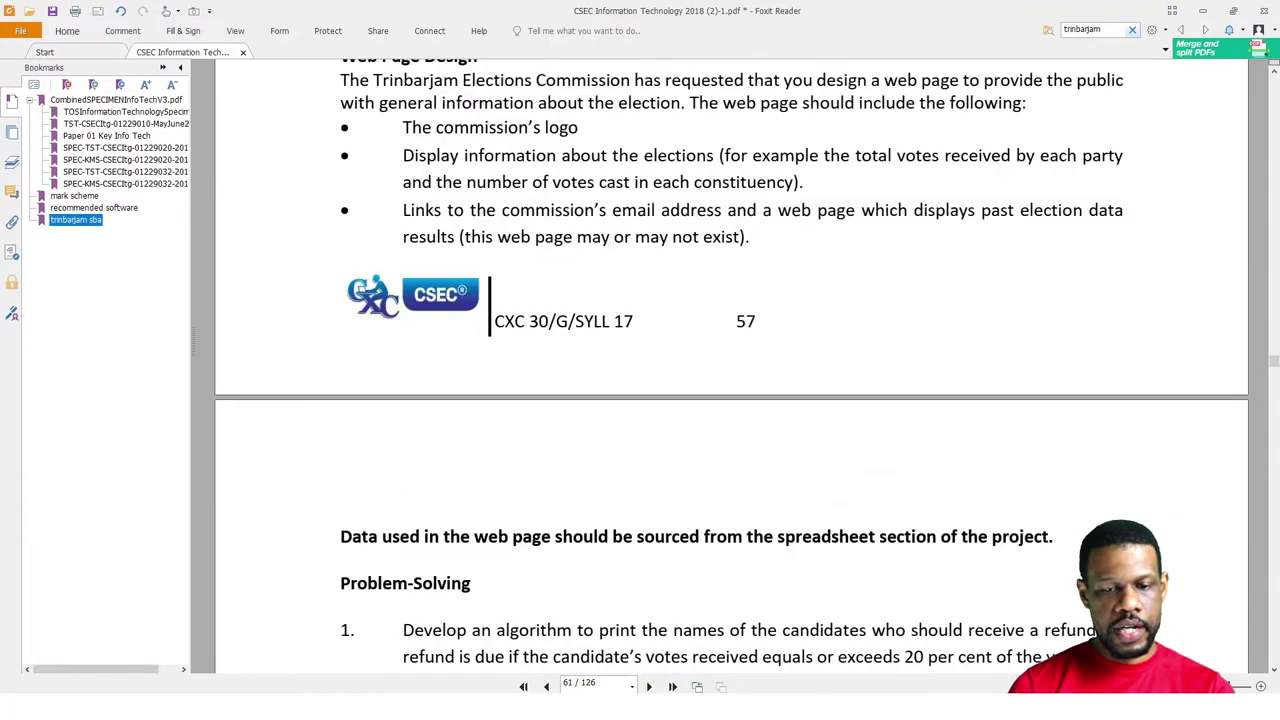
scroll(645, 340, "down", 4)
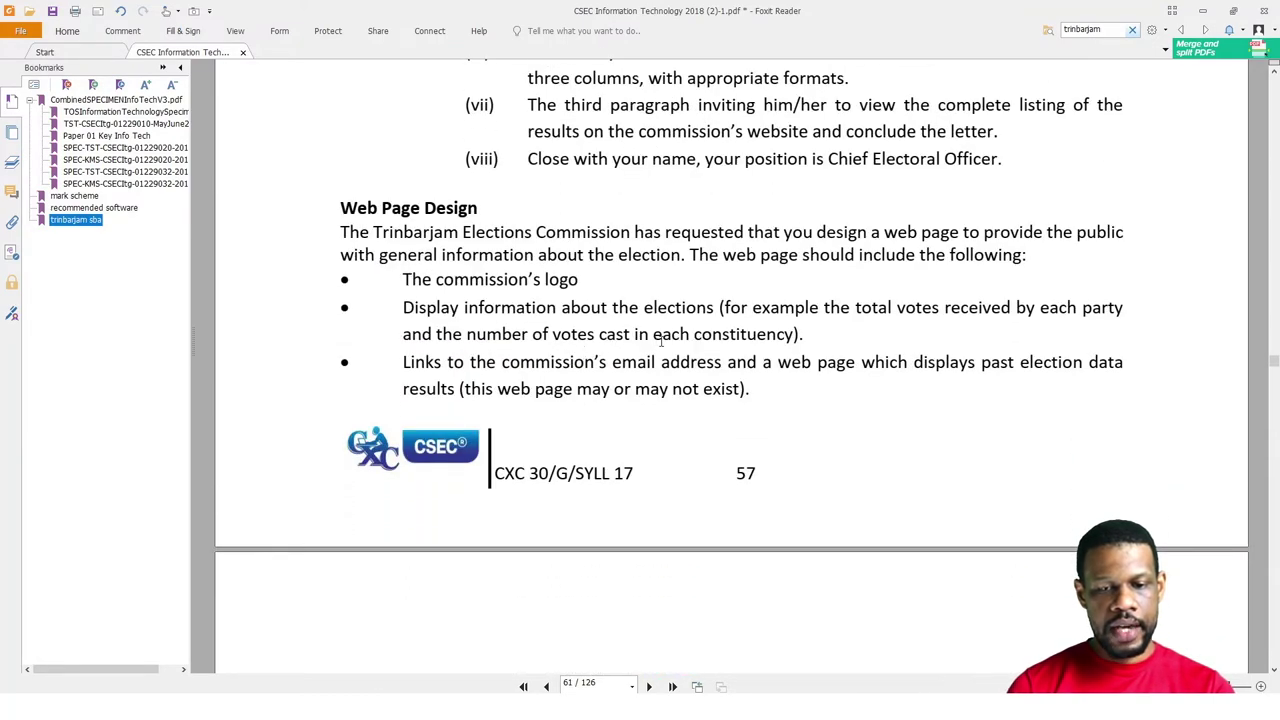
left_click(180, 67)
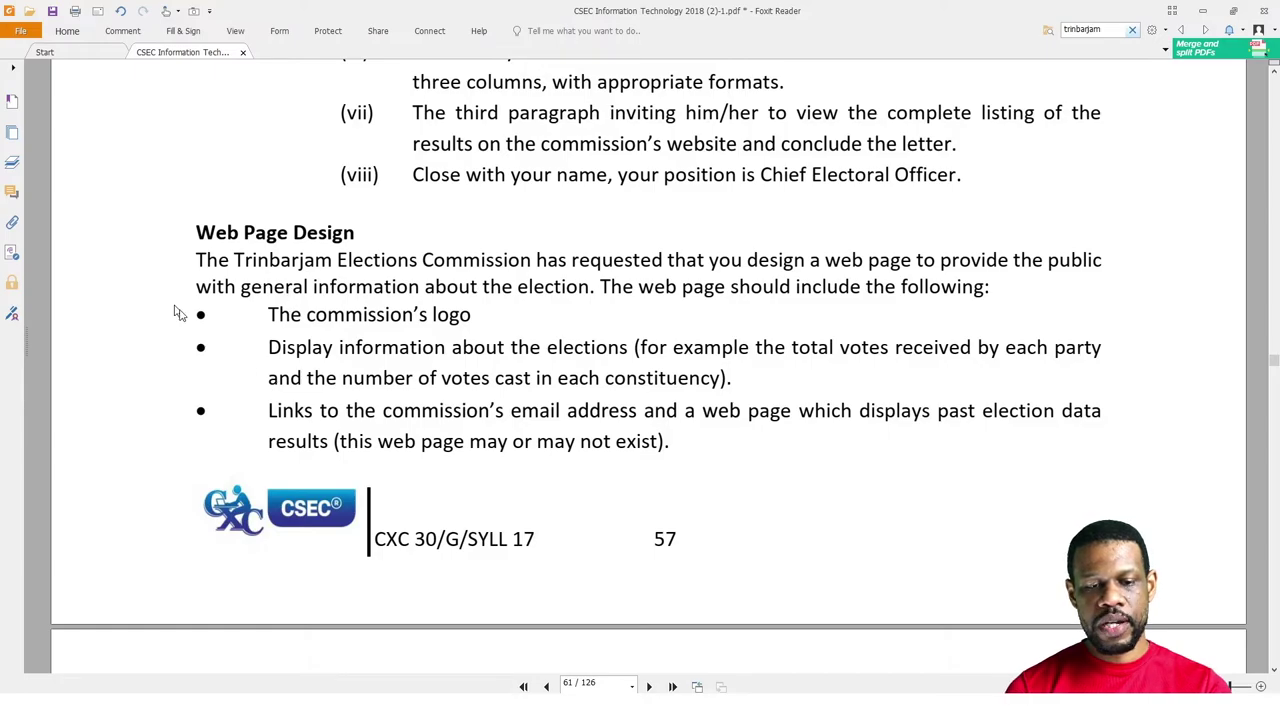
Step: Return to the mark scheme and read down to the Hyperlinks criteria, then go back to the site editor
left_click(13, 68)
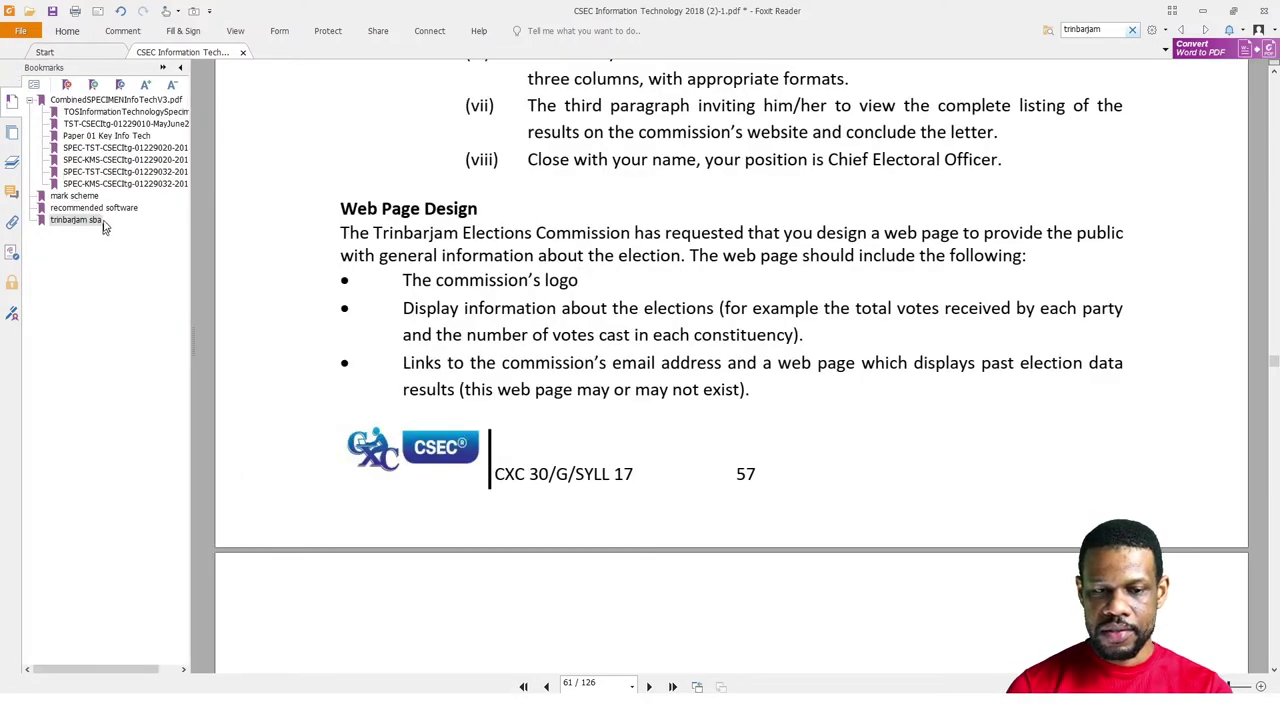
left_click(75, 196)
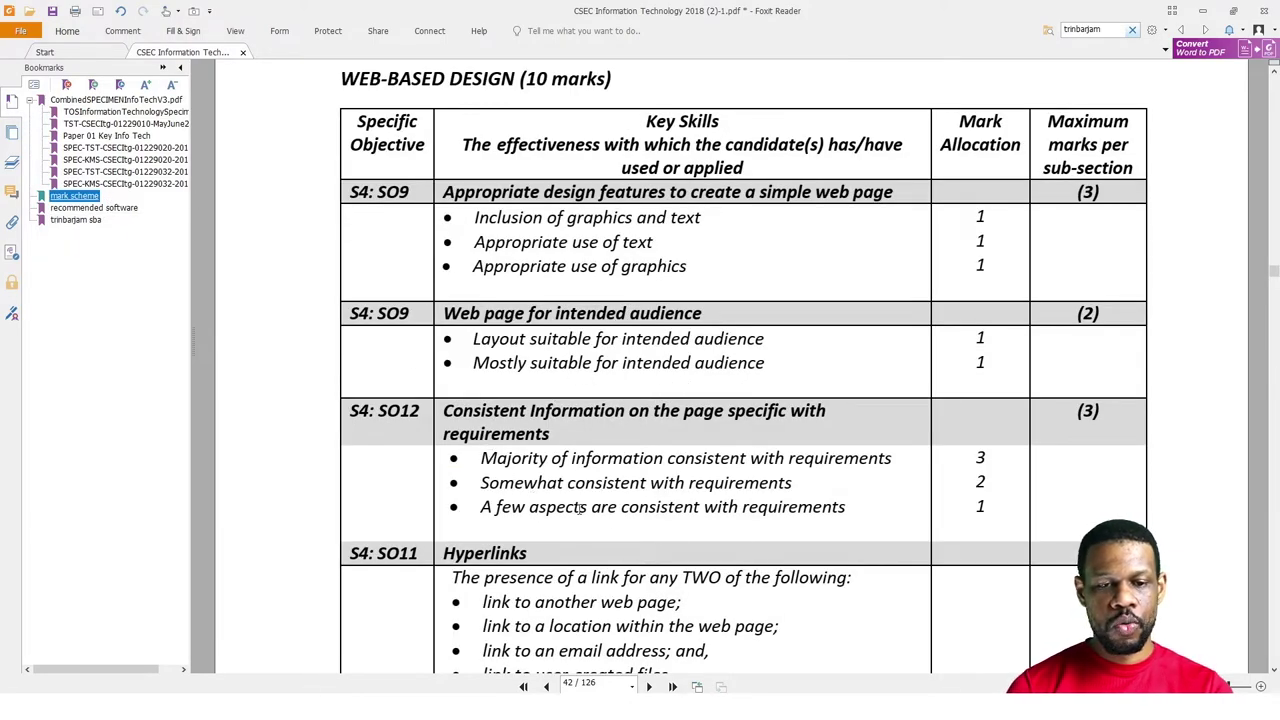
left_click(183, 70)
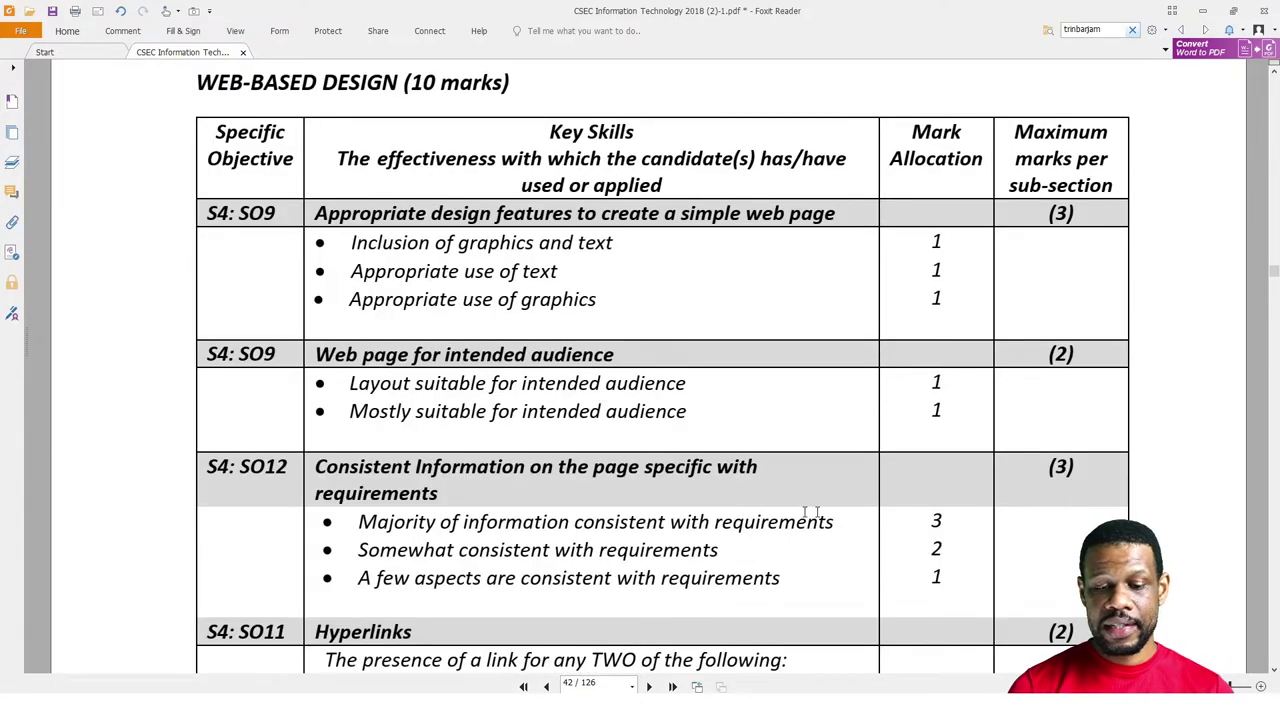
scroll(795, 508, "down", 3)
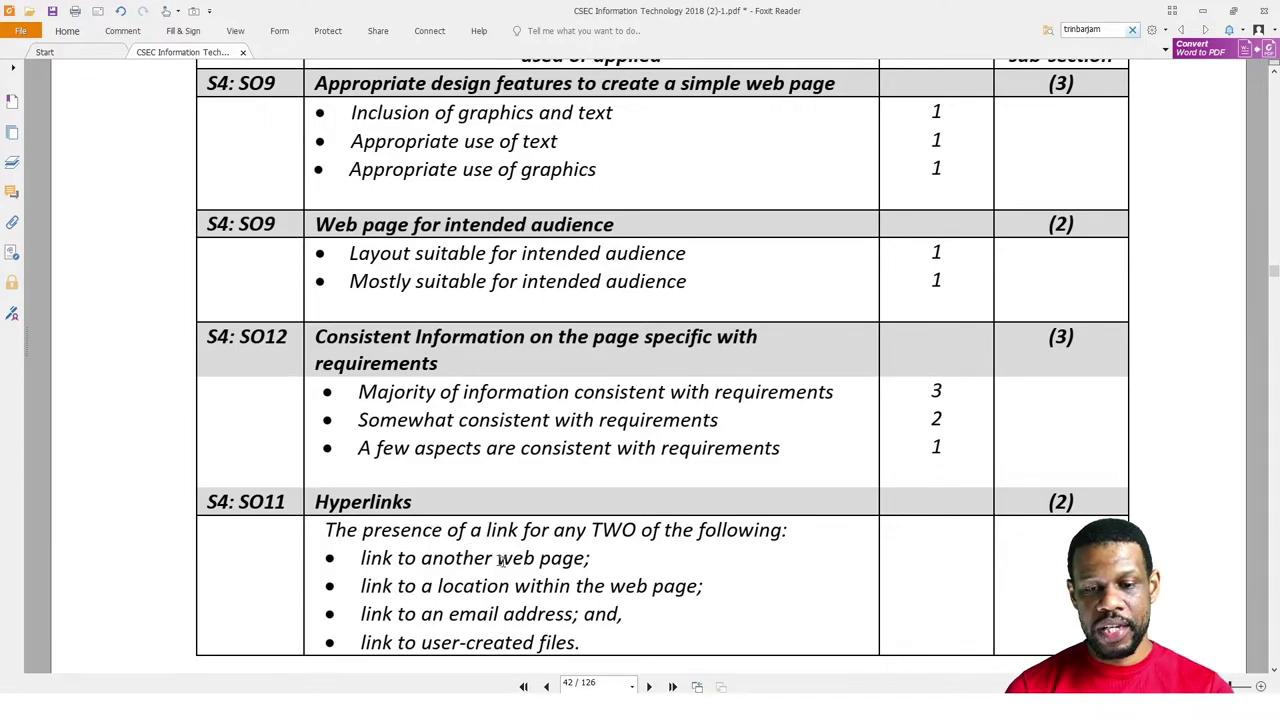
key("alt+Tab")
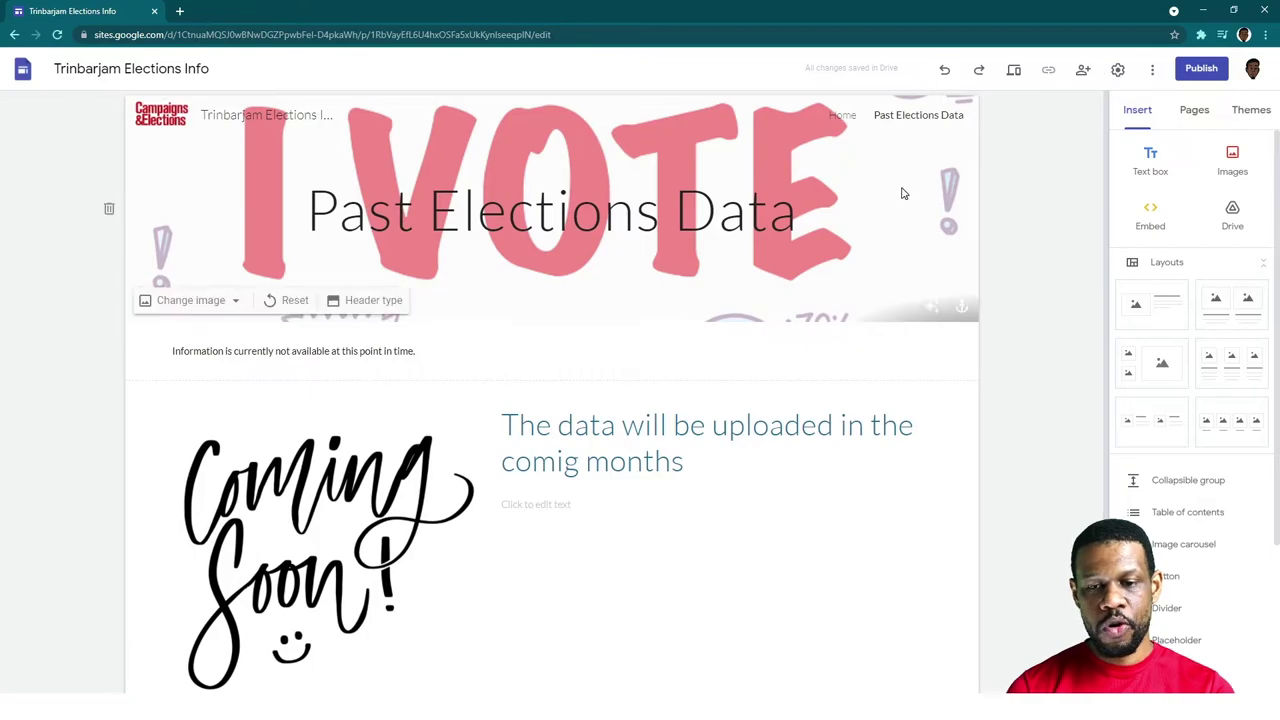
left_click(843, 116)
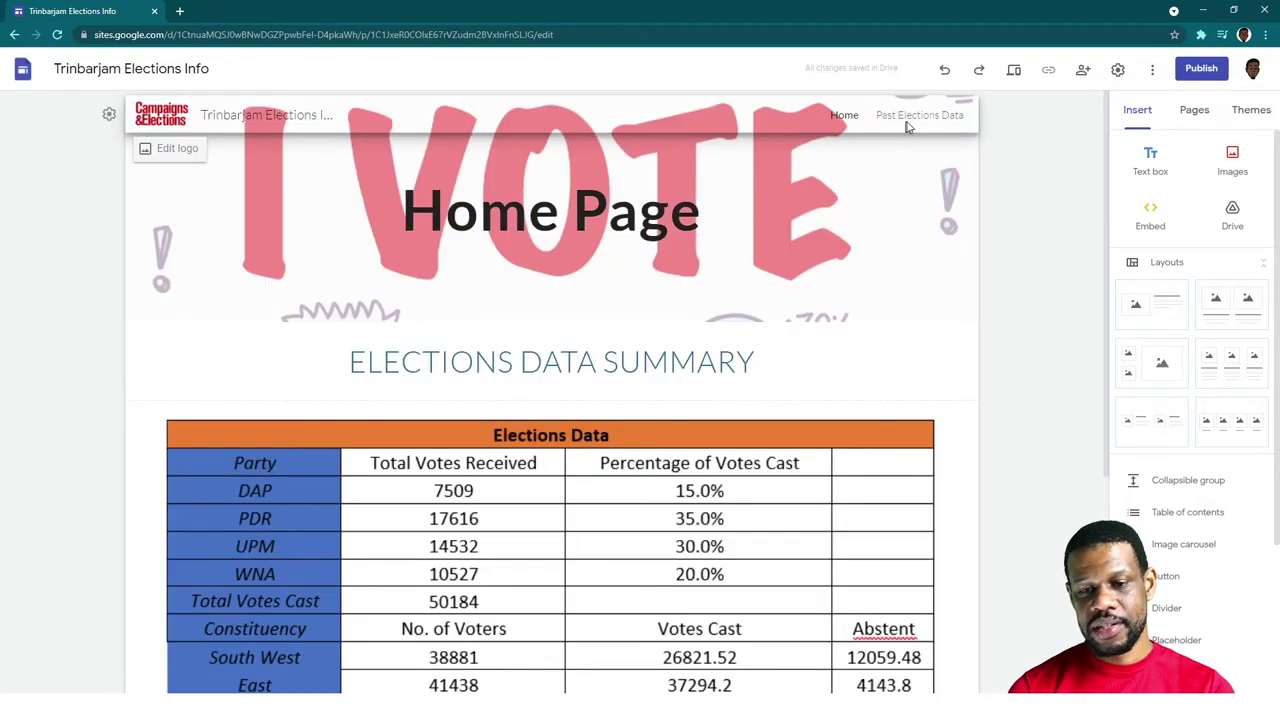
left_click(906, 116)
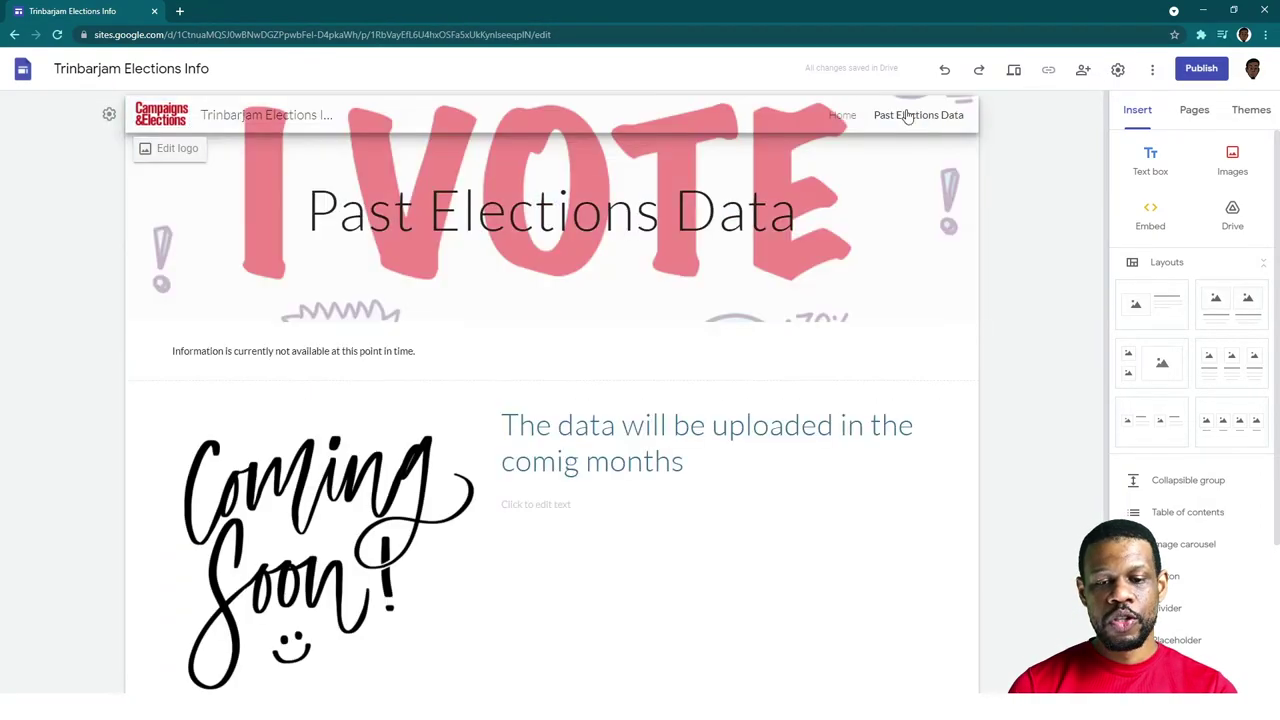
key("alt+Tab")
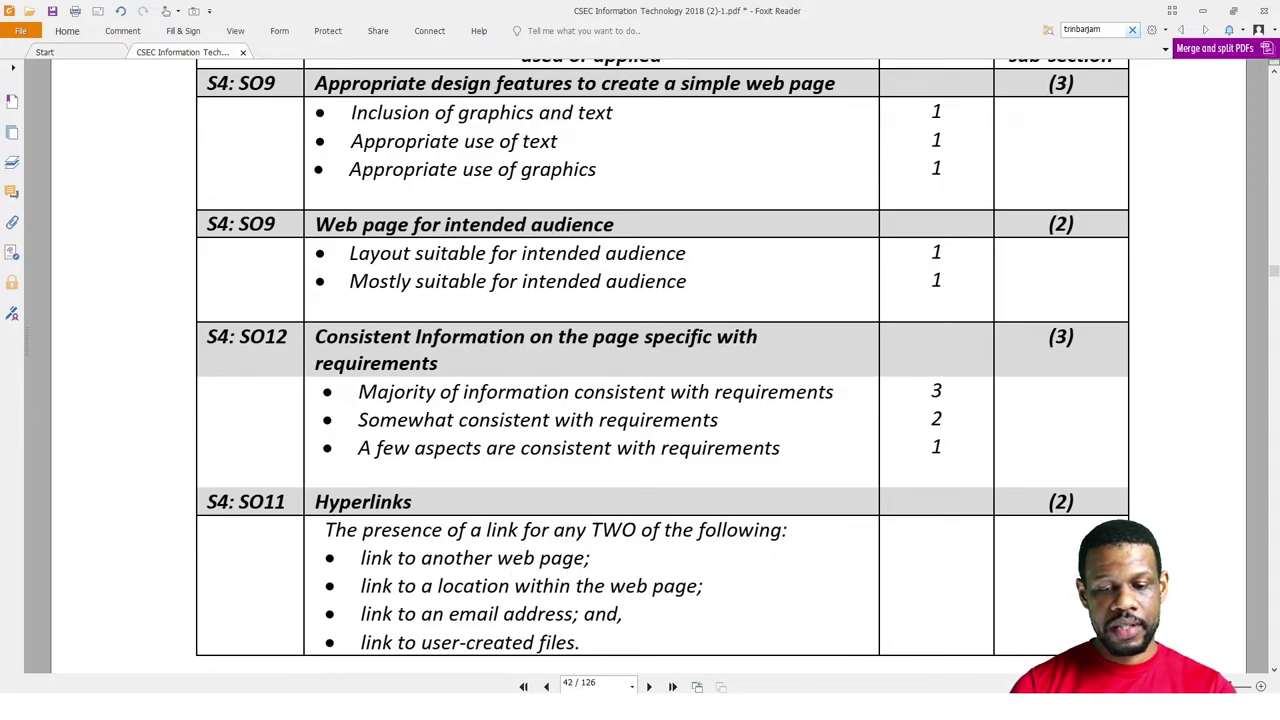
key("alt+Tab")
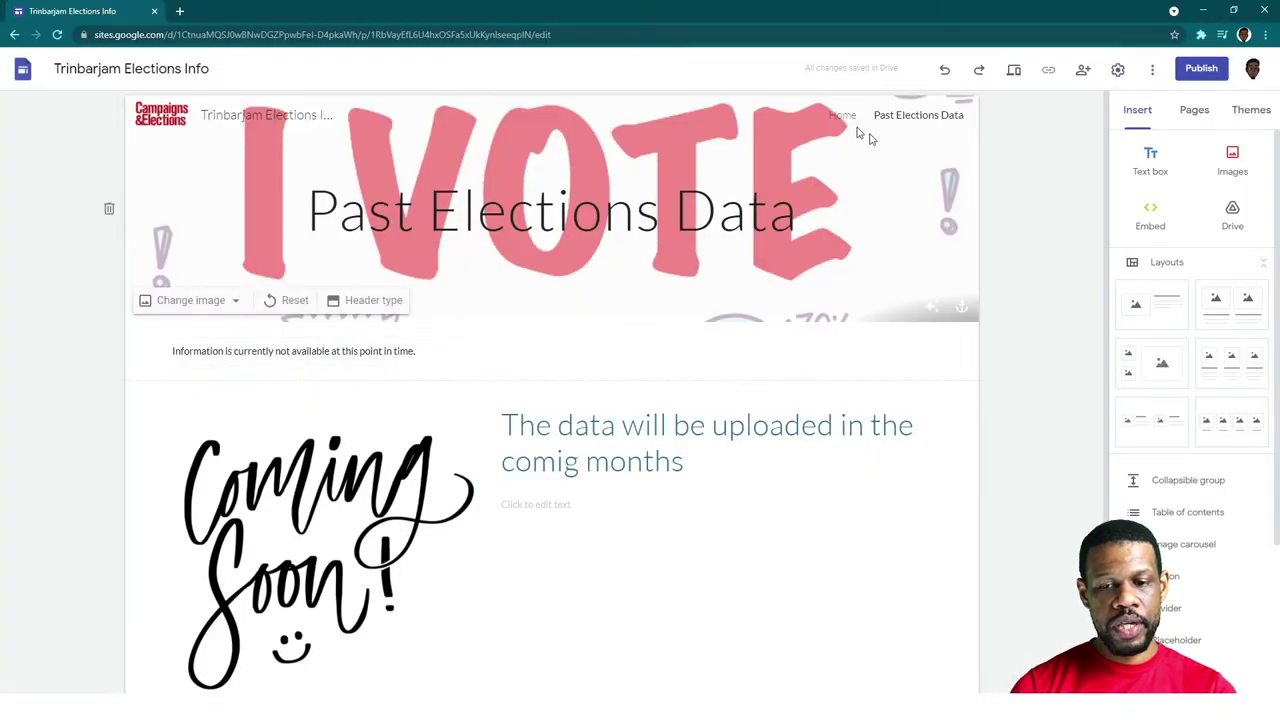
Step: On the Home page, set the whole 'Contact us at' line to 36 pt
left_click(842, 120)
scroll(529, 331, "down", 3)
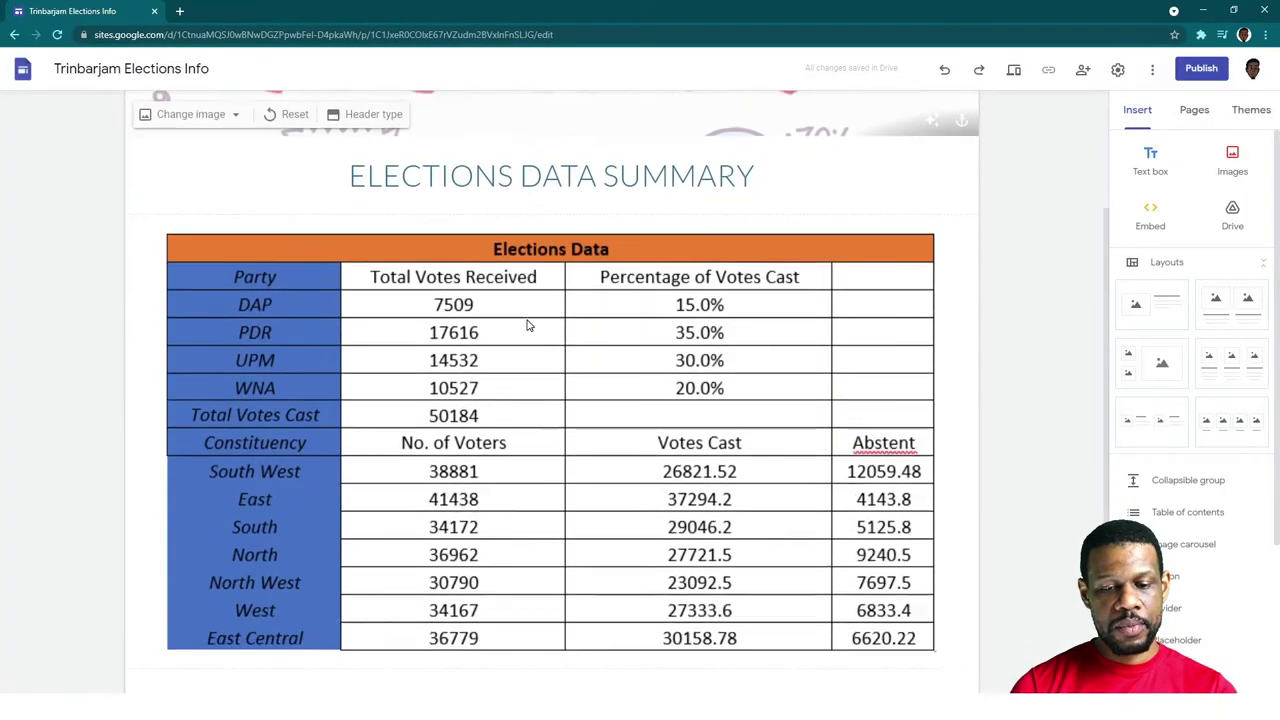
left_click(346, 565)
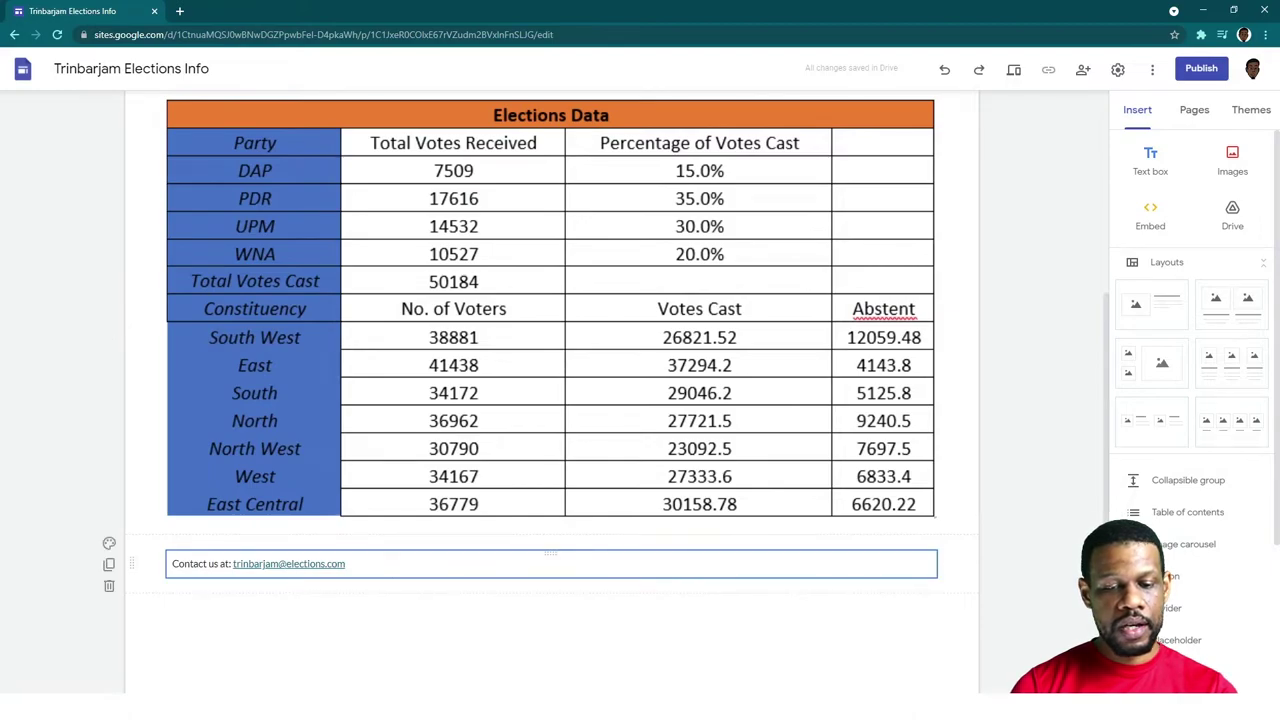
left_click_drag(375, 564, 165, 565)
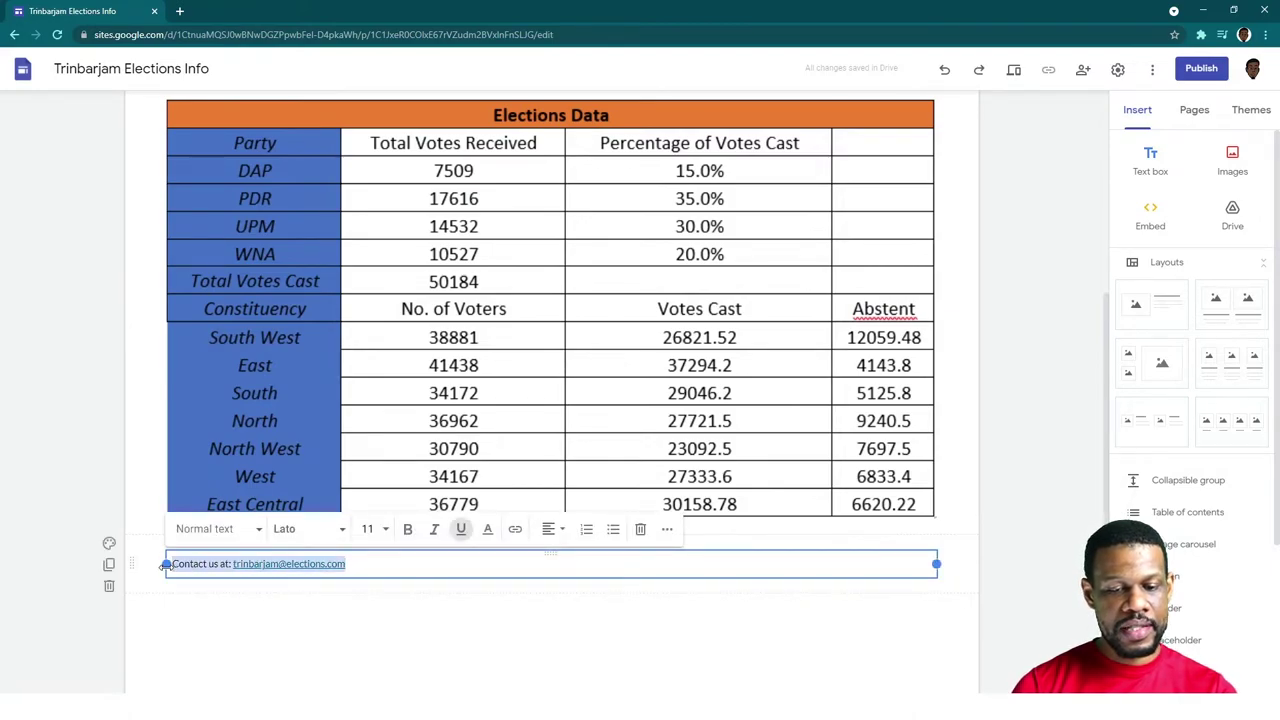
left_click(385, 533)
scroll(369, 663, "down", 2)
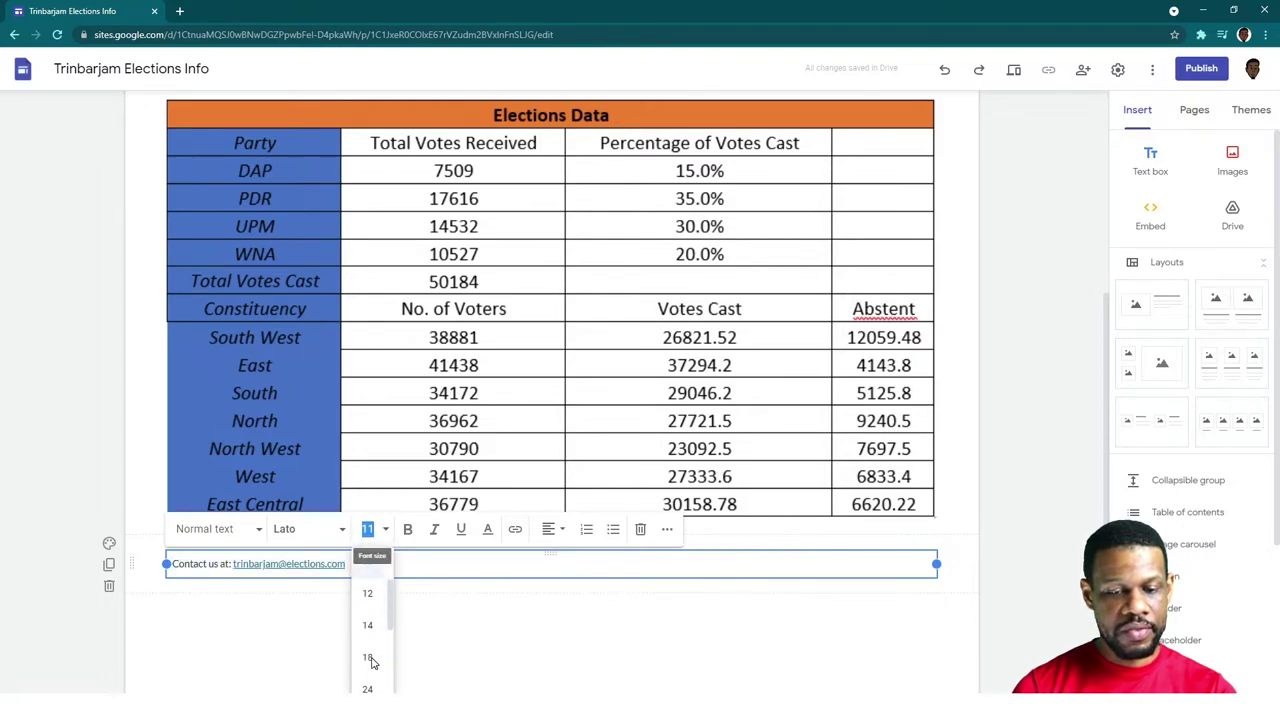
scroll(369, 660, "down", 2)
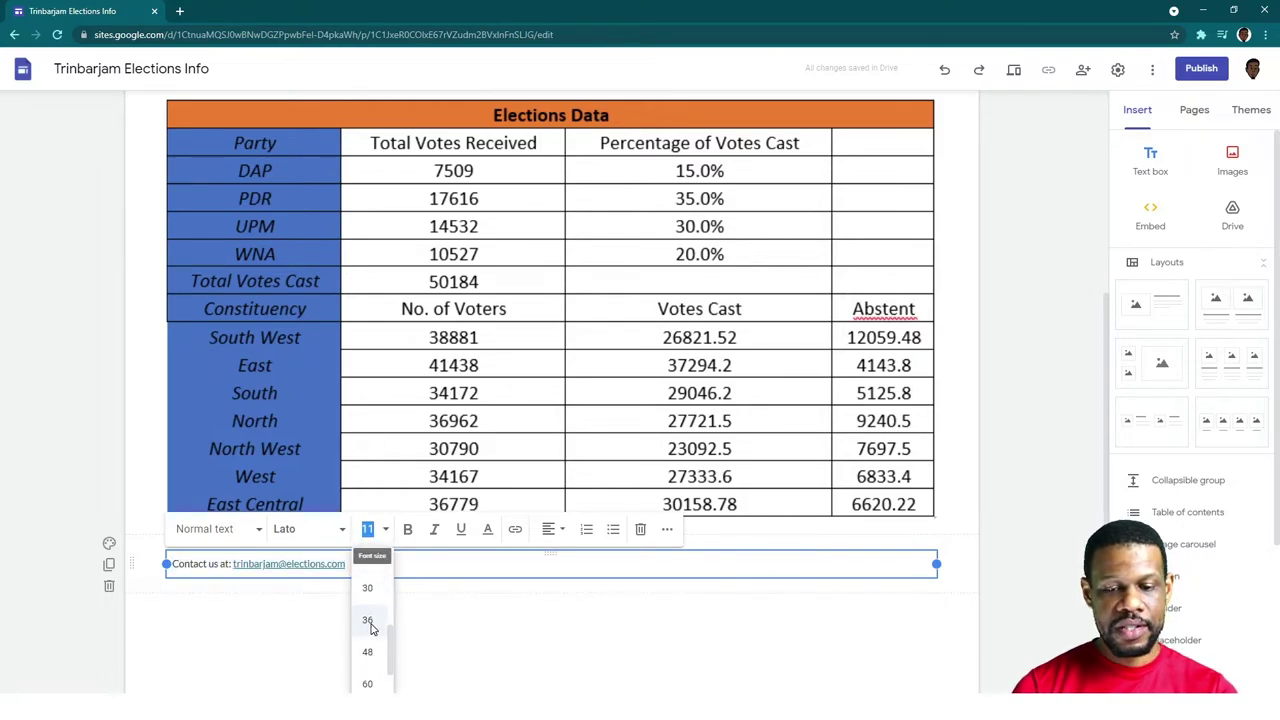
left_click(371, 631)
left_click(596, 660)
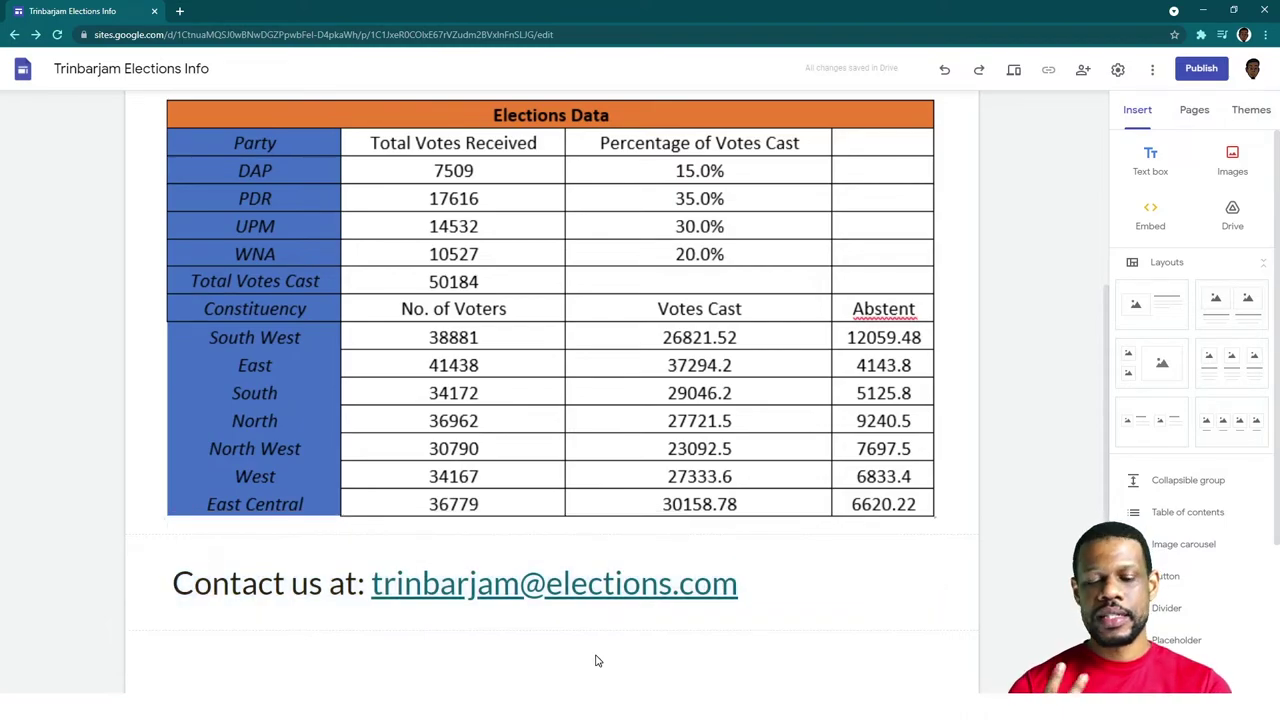
Step: Check the contact e-mail link's target address, then deselect the text box
left_click(601, 584)
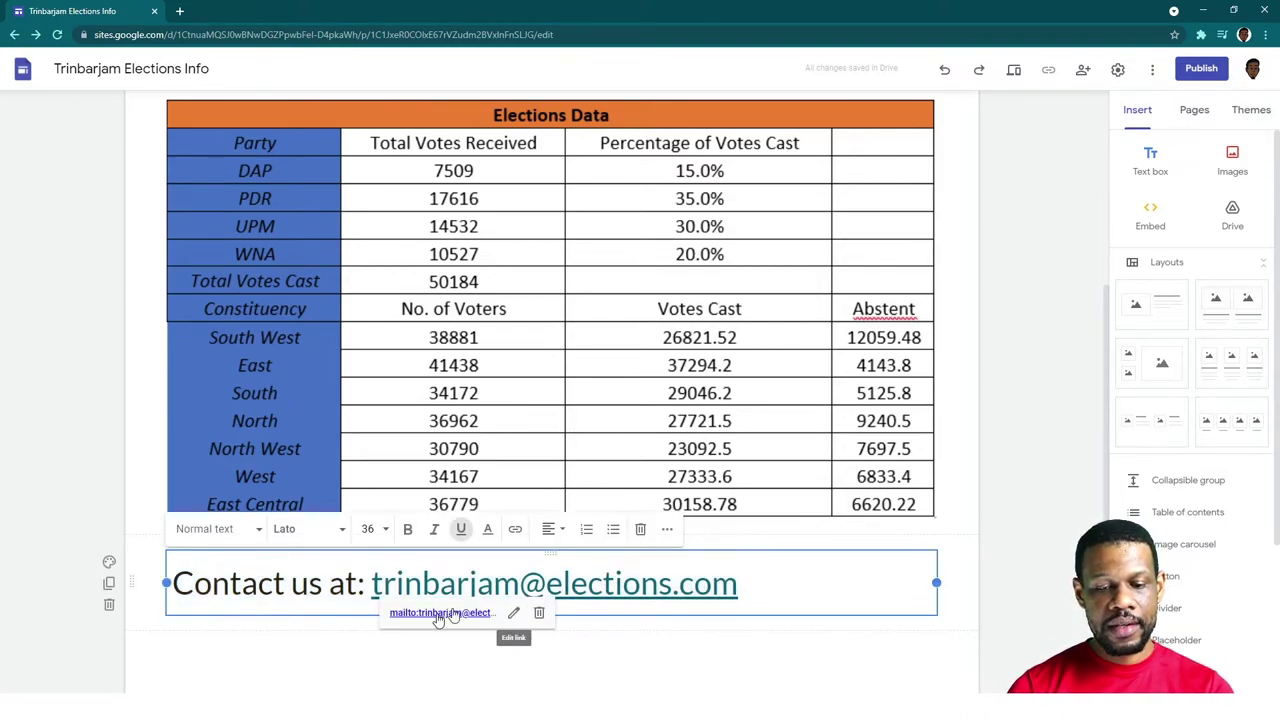
left_click(746, 666)
left_click(703, 485)
scroll(703, 485, "up", 5)
key("alt+Tab")
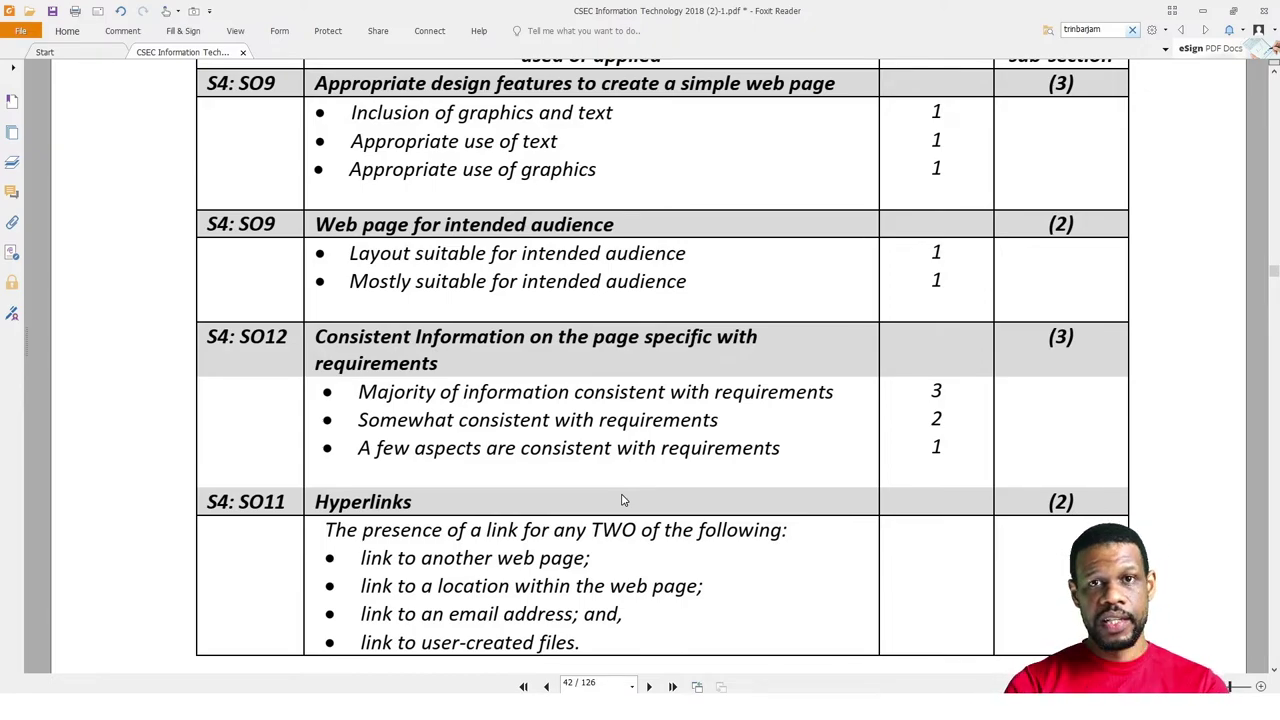
key("alt+Tab")
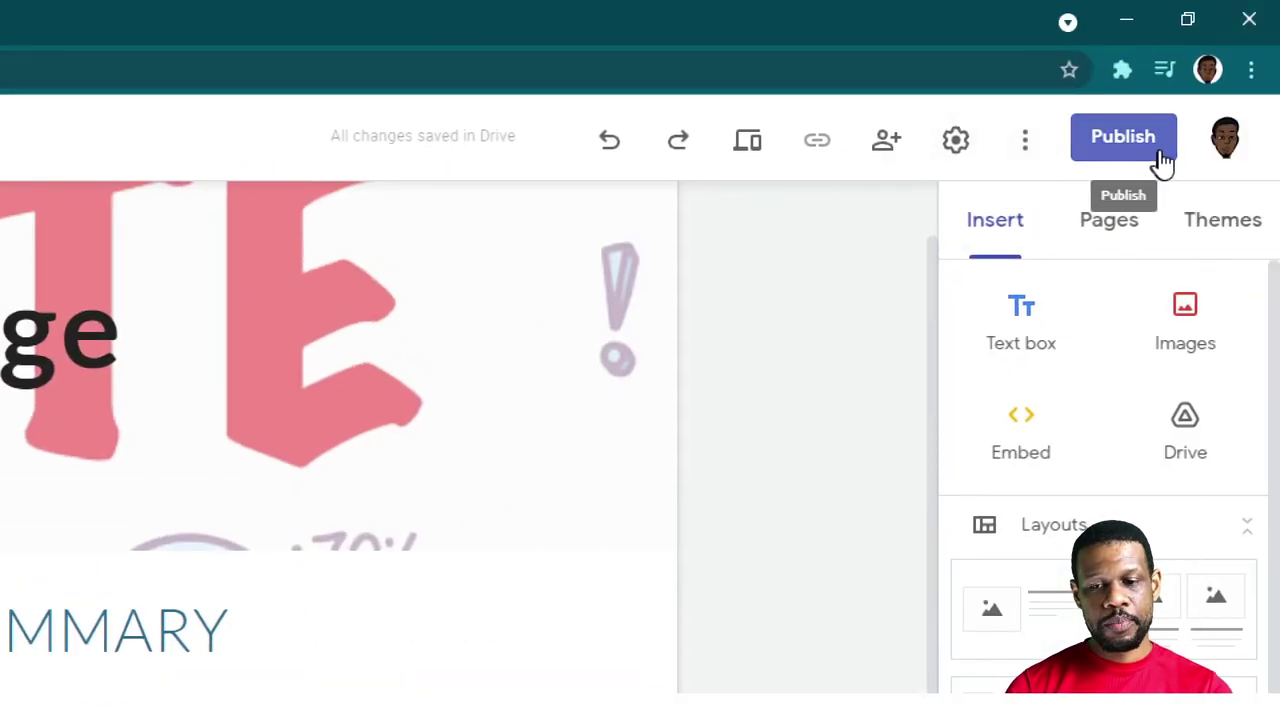
Step: In the publish settings, tick 'Request public search engines to not display my site'
left_click(1162, 162)
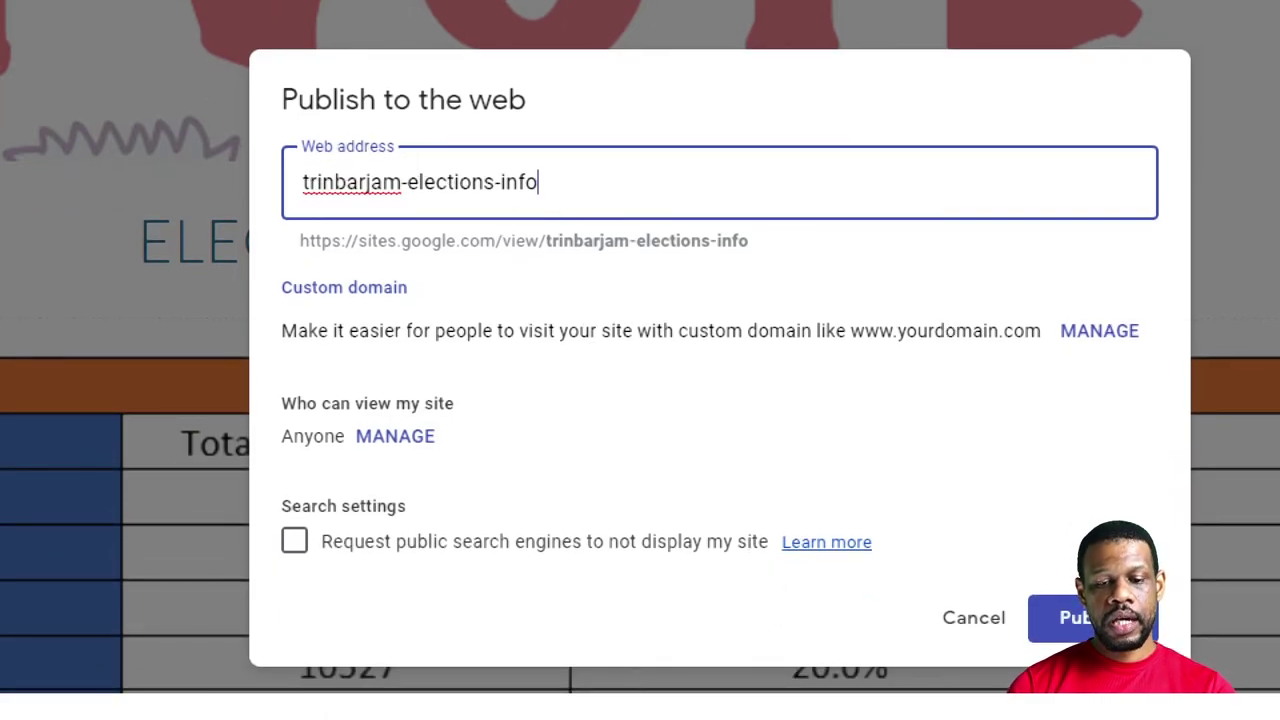
left_click(298, 545)
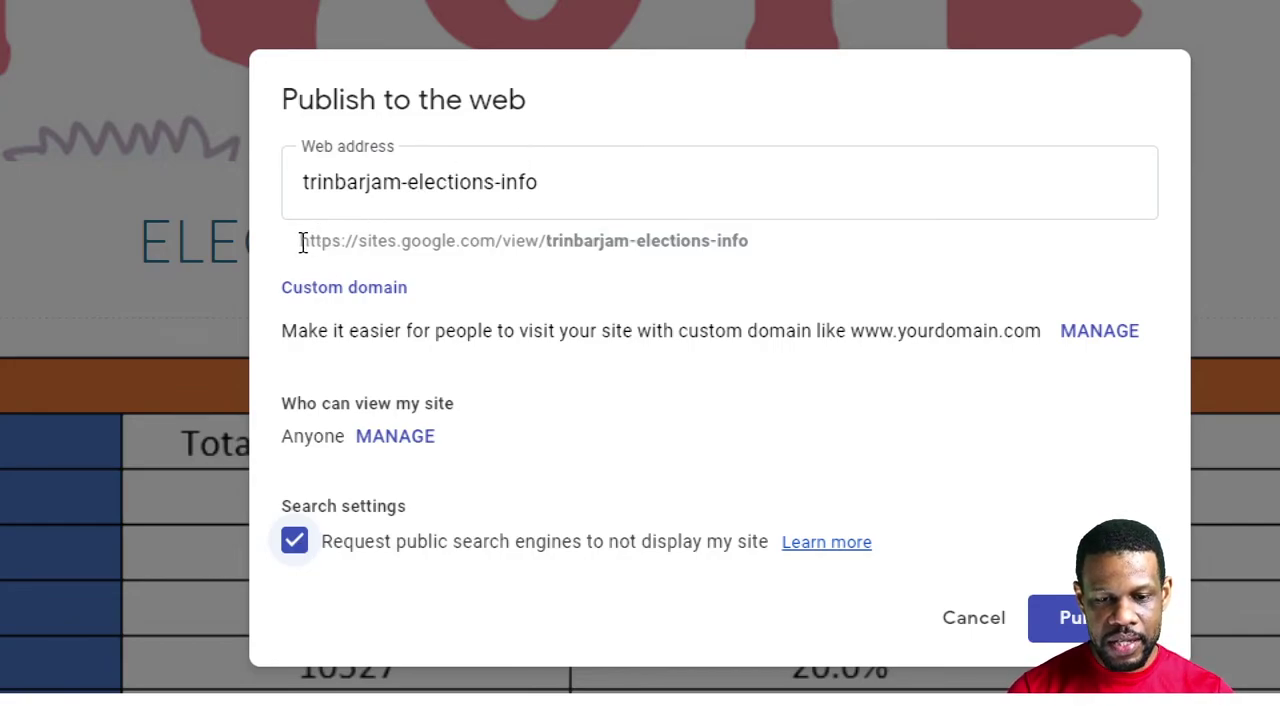
left_click_drag(357, 252, 766, 258)
Step: Change the web address to trinbarjam-elections-11782734 and publish the site
left_click(592, 171)
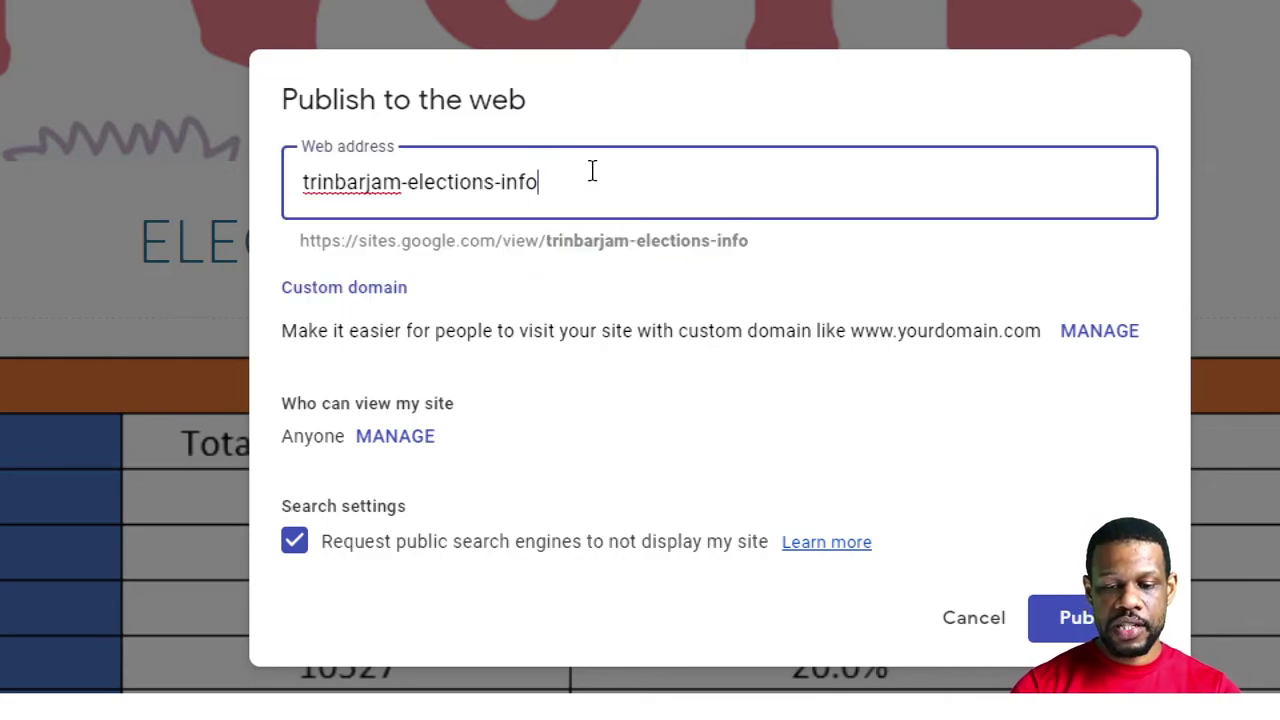
key("BackSpace")
key("BackSpace")
key("BackSpace")
key("BackSpace")
key("BackSpace")
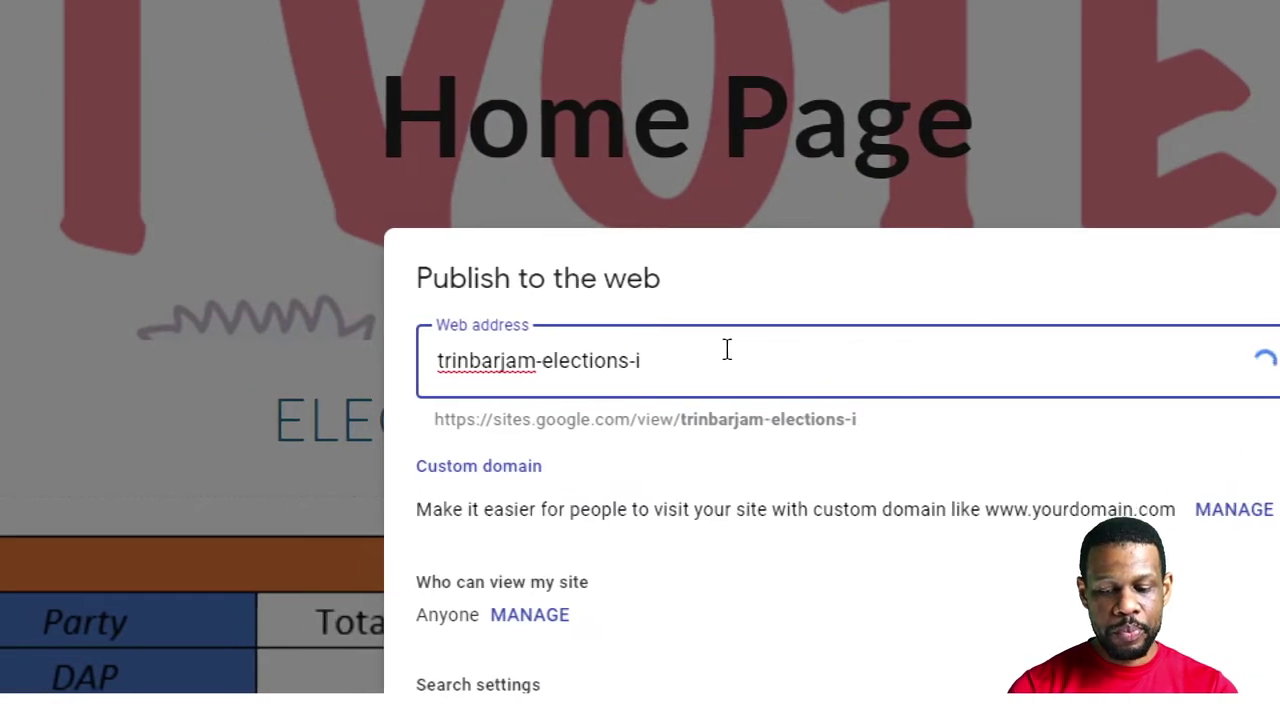
type("-candid")
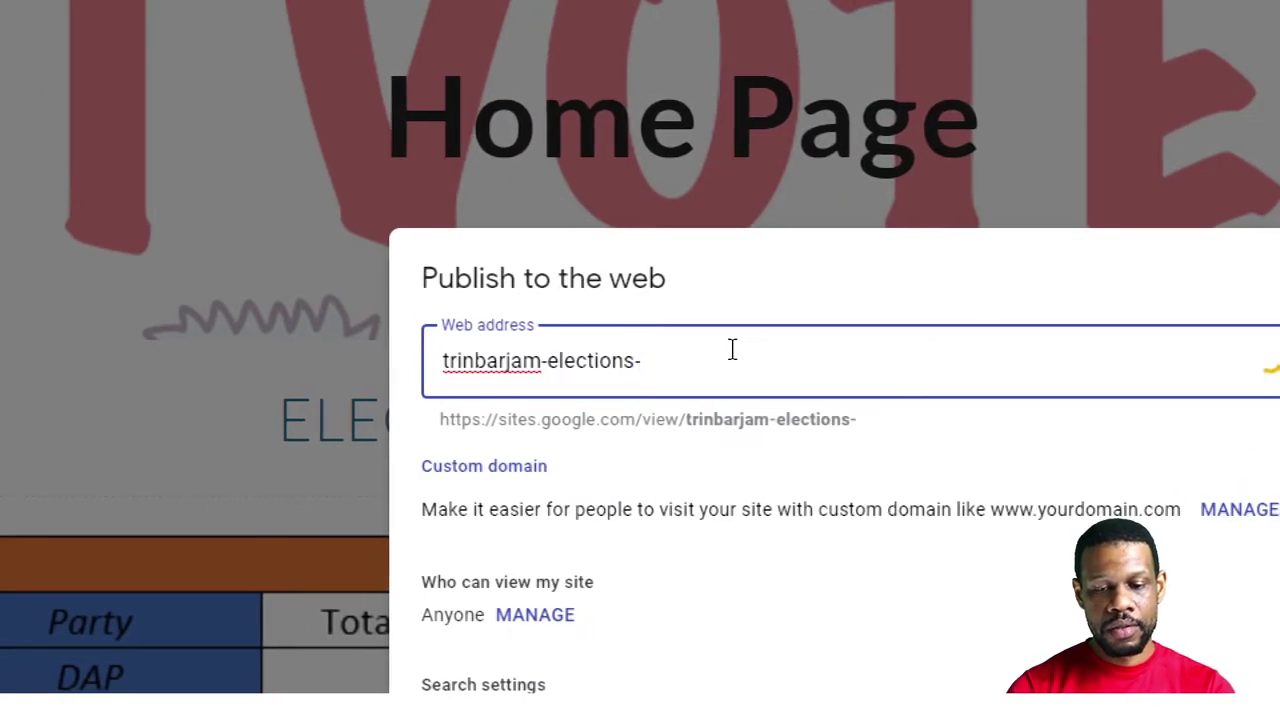
type("aten")
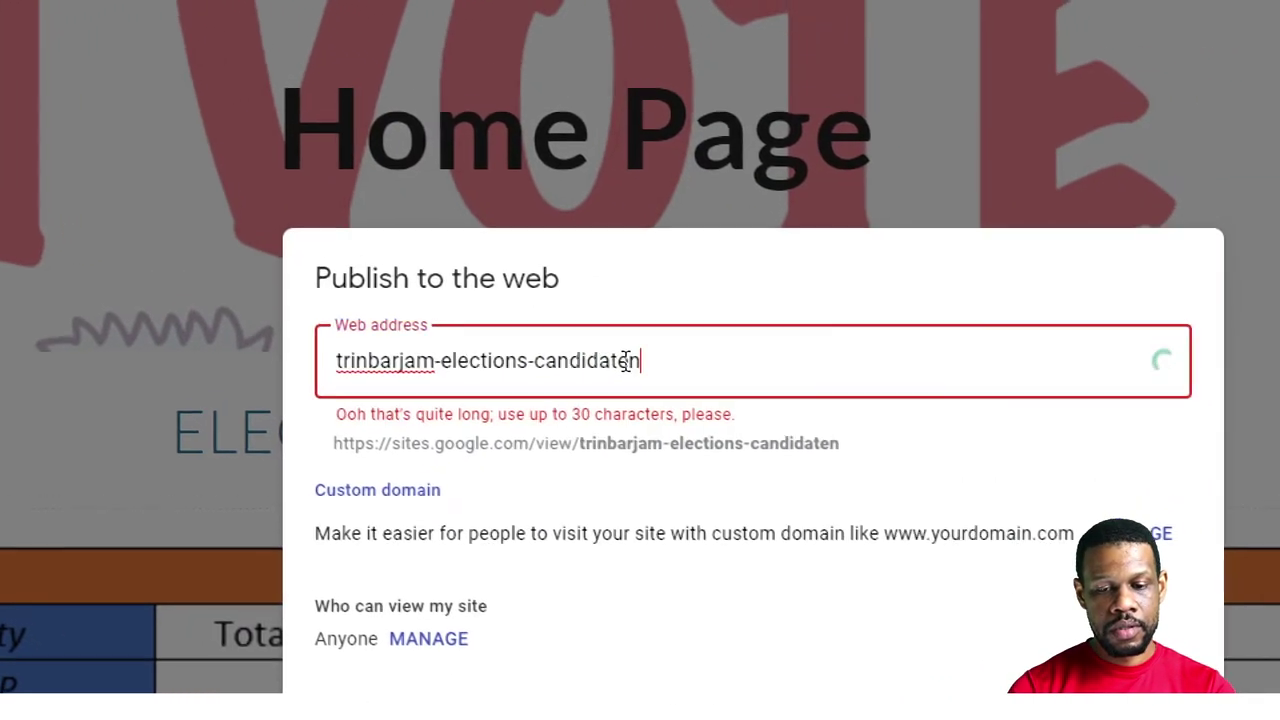
key("BackSpace")
key("BackSpace")
key("BackSpace")
key("BackSpace")
key("BackSpace")
key("BackSpace")
key("BackSpace")
key("BackSpace")
key("BackSpace")
key("BackSpace")
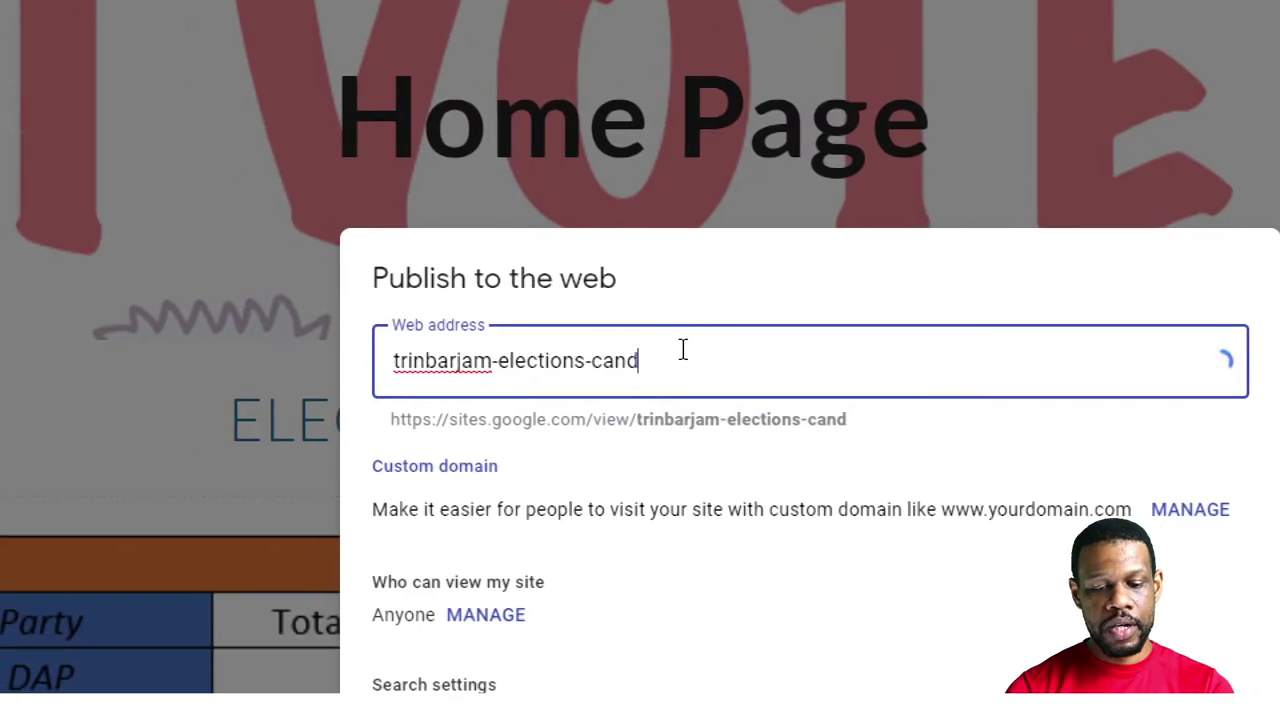
type("11782734")
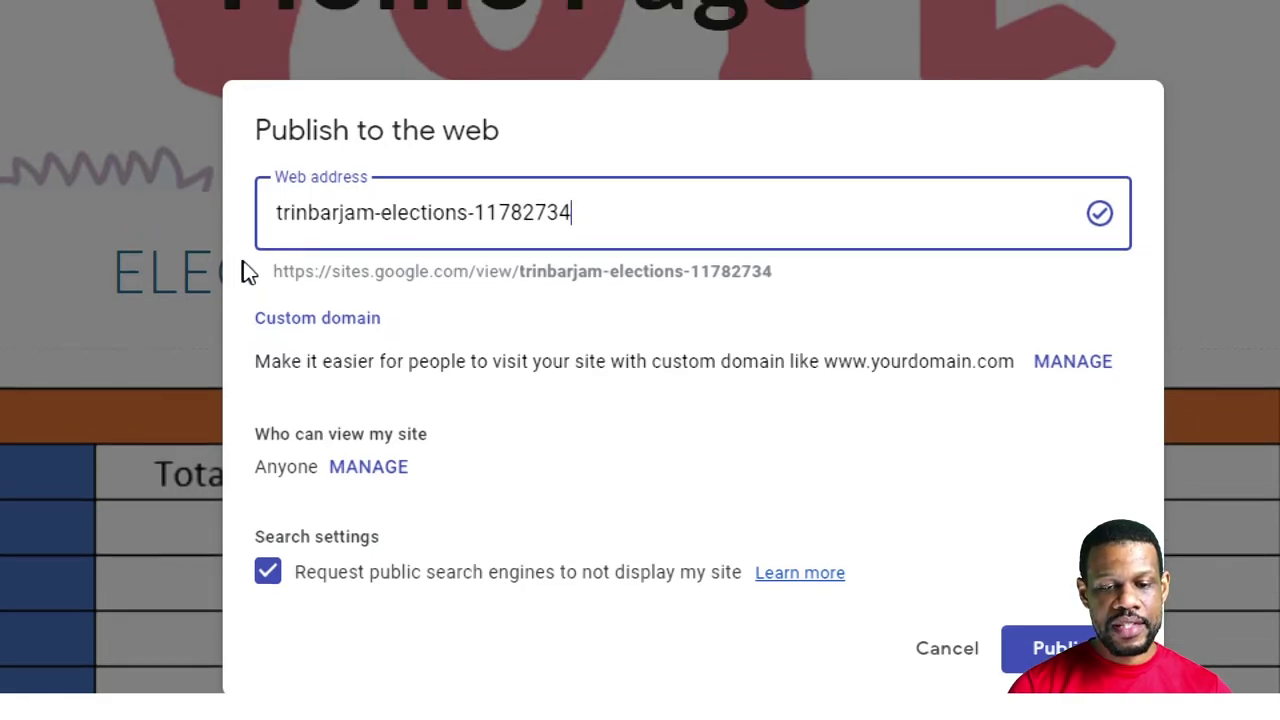
left_click_drag(272, 271, 774, 275)
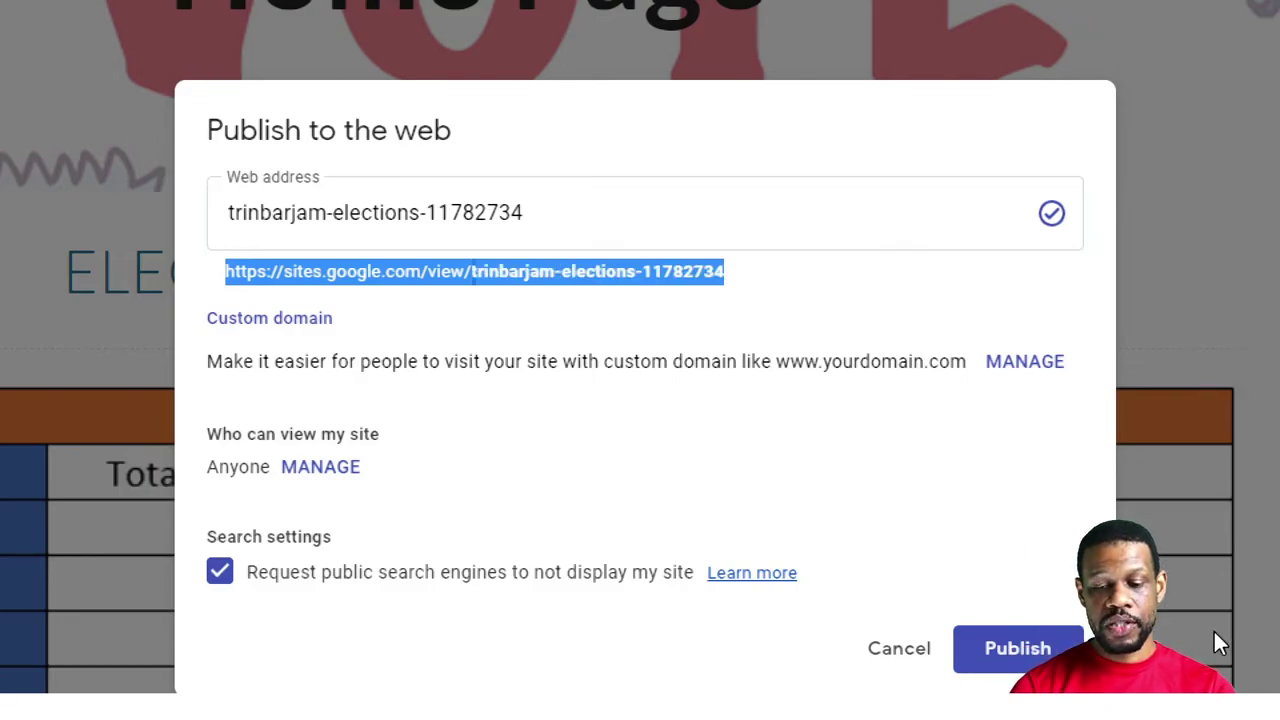
left_click(1012, 652)
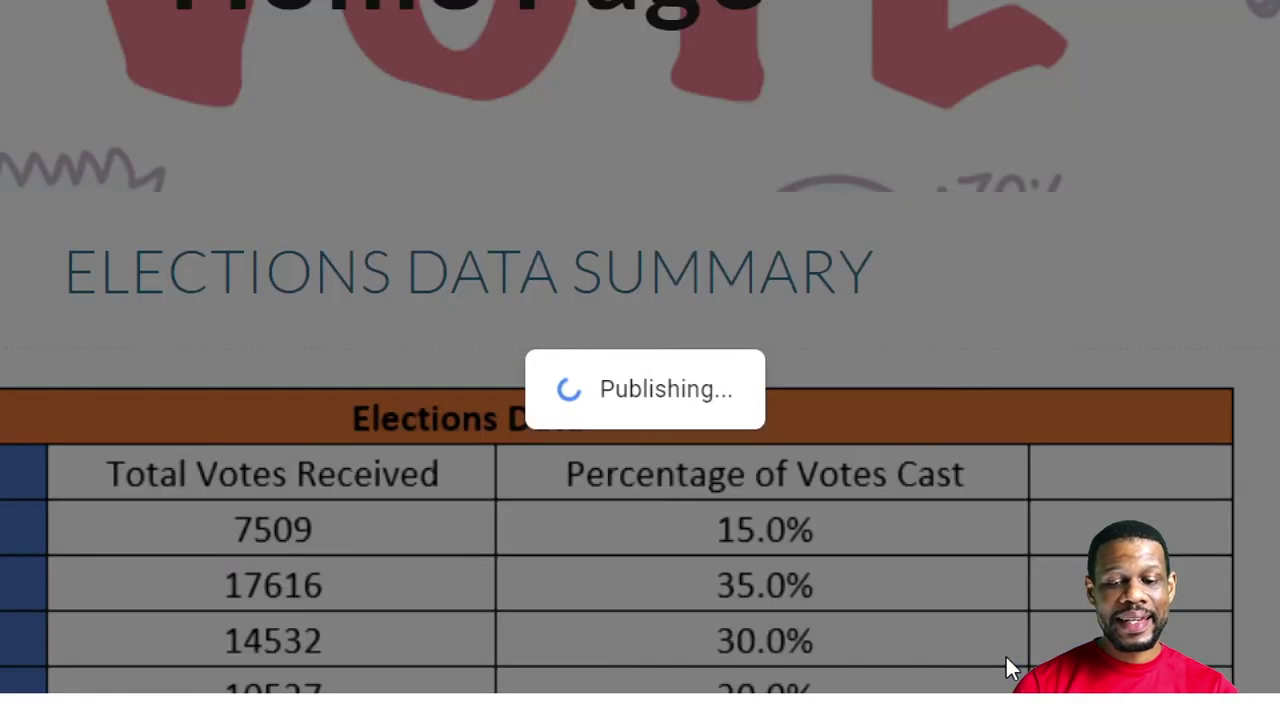